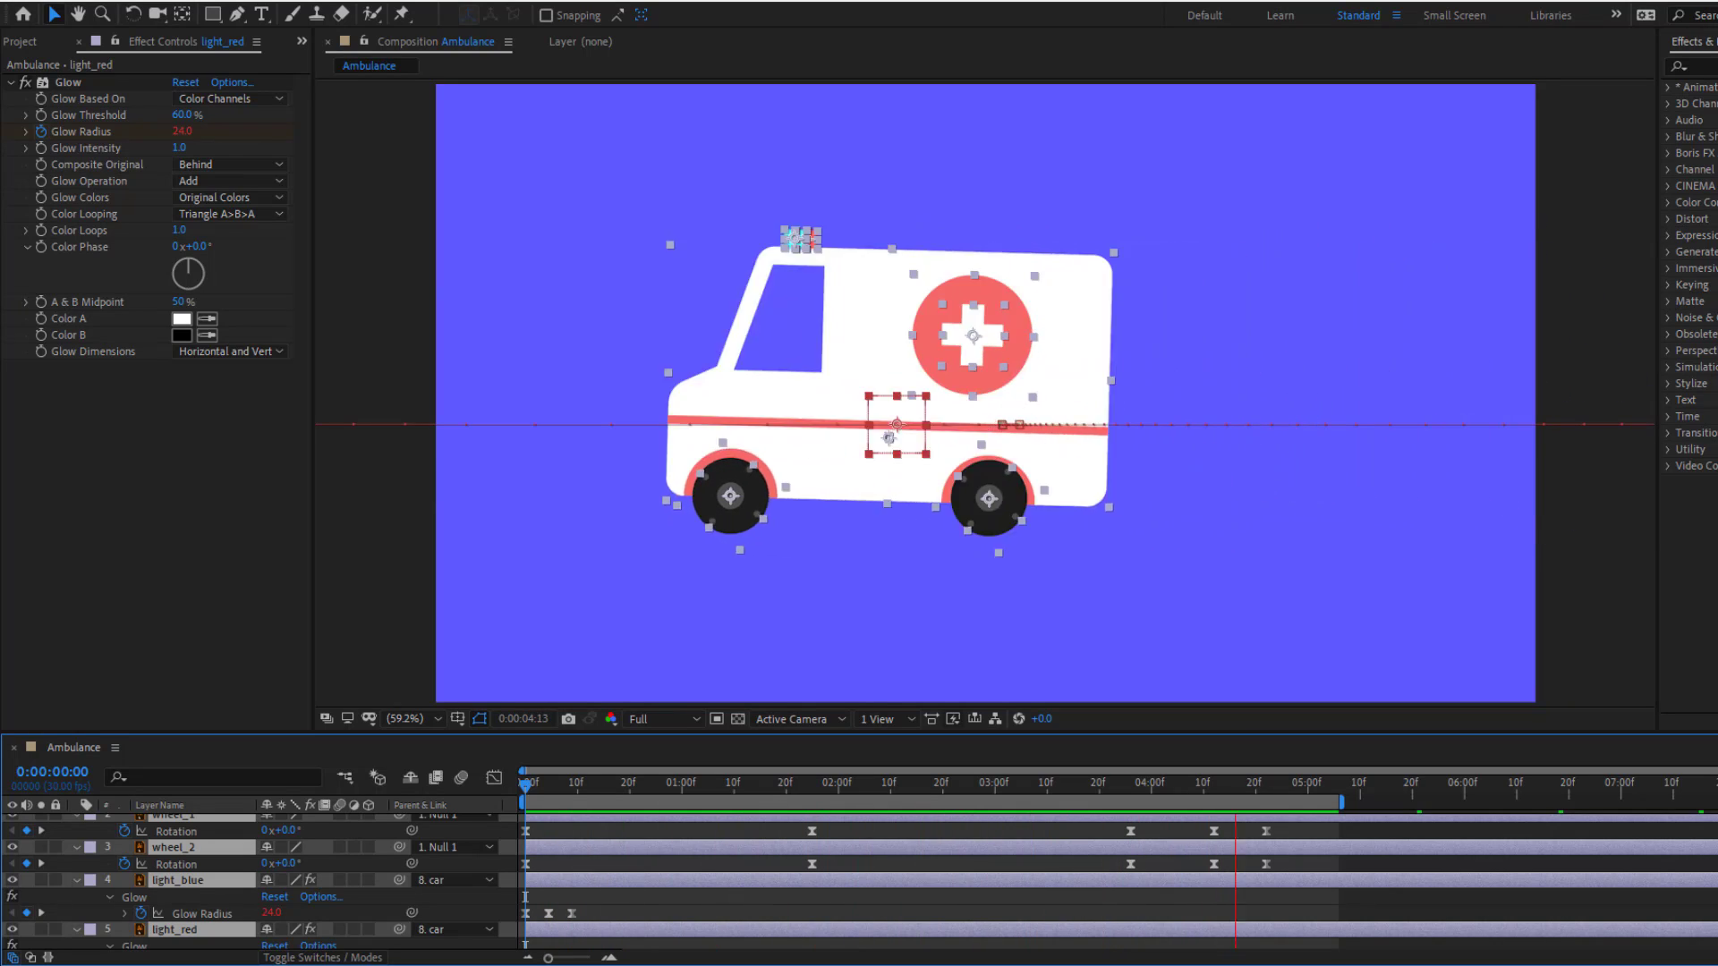
Step: Lock the BG background layer of the Ambulance composition
key("grave")
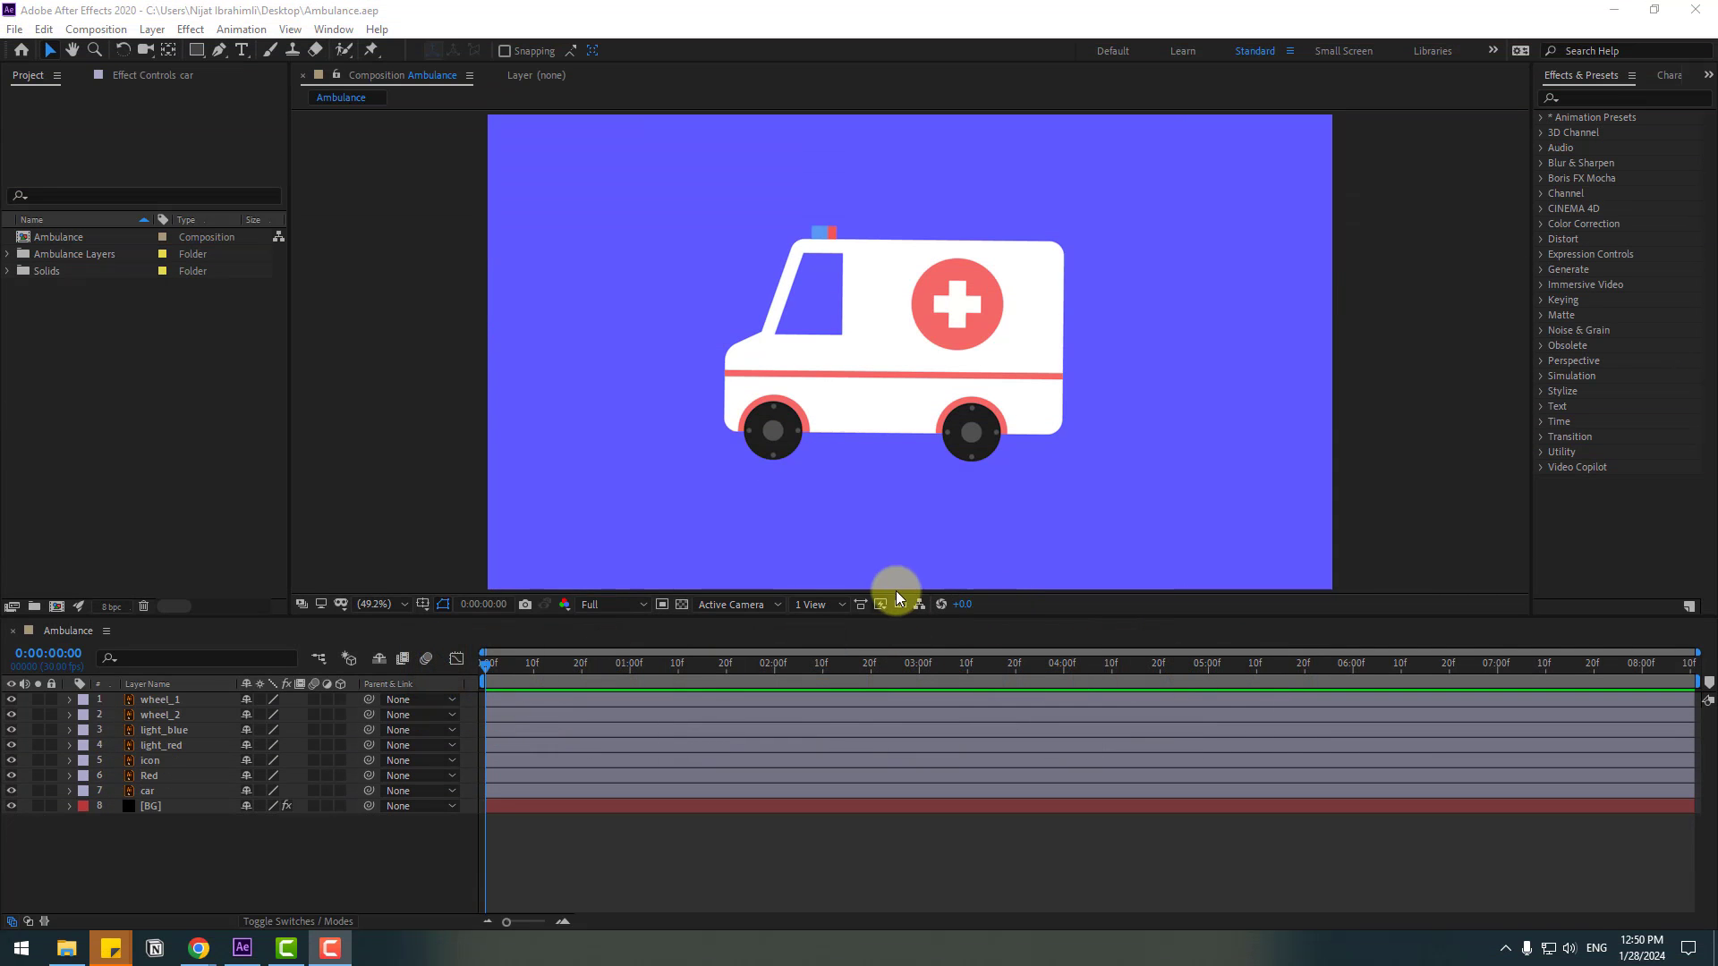
left_click(150, 808)
left_click(52, 806)
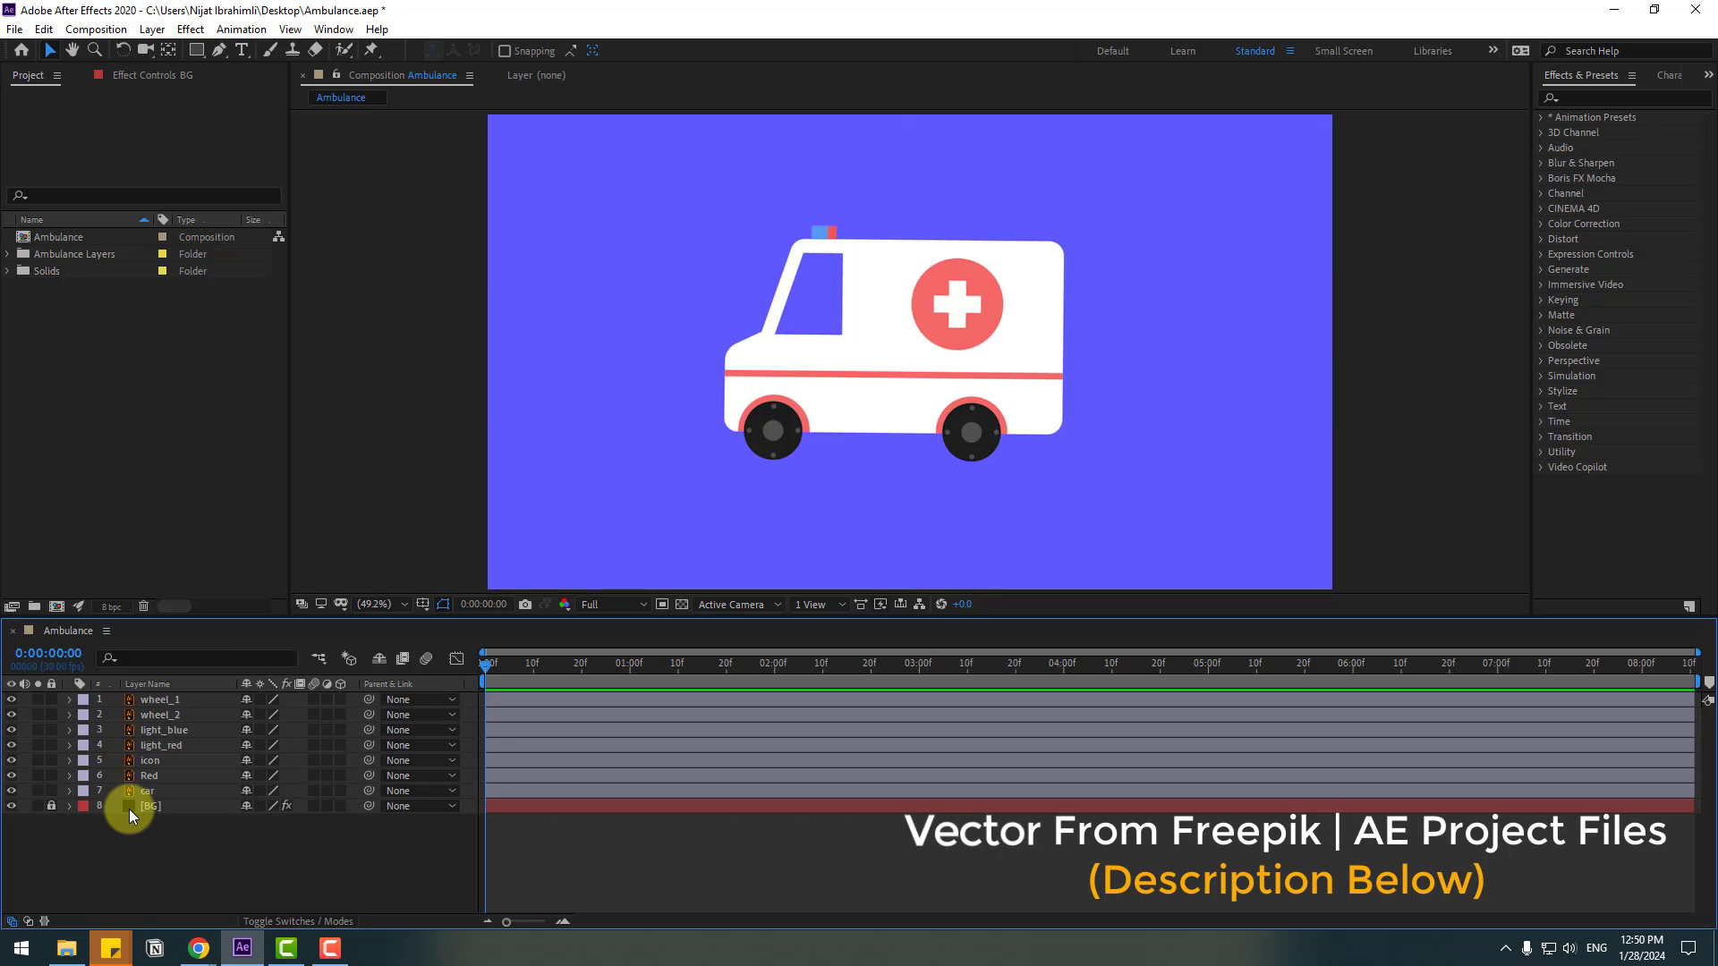
Step: Parent the Red, icon, light_red and light_blue layers to the car layer
left_click(146, 776)
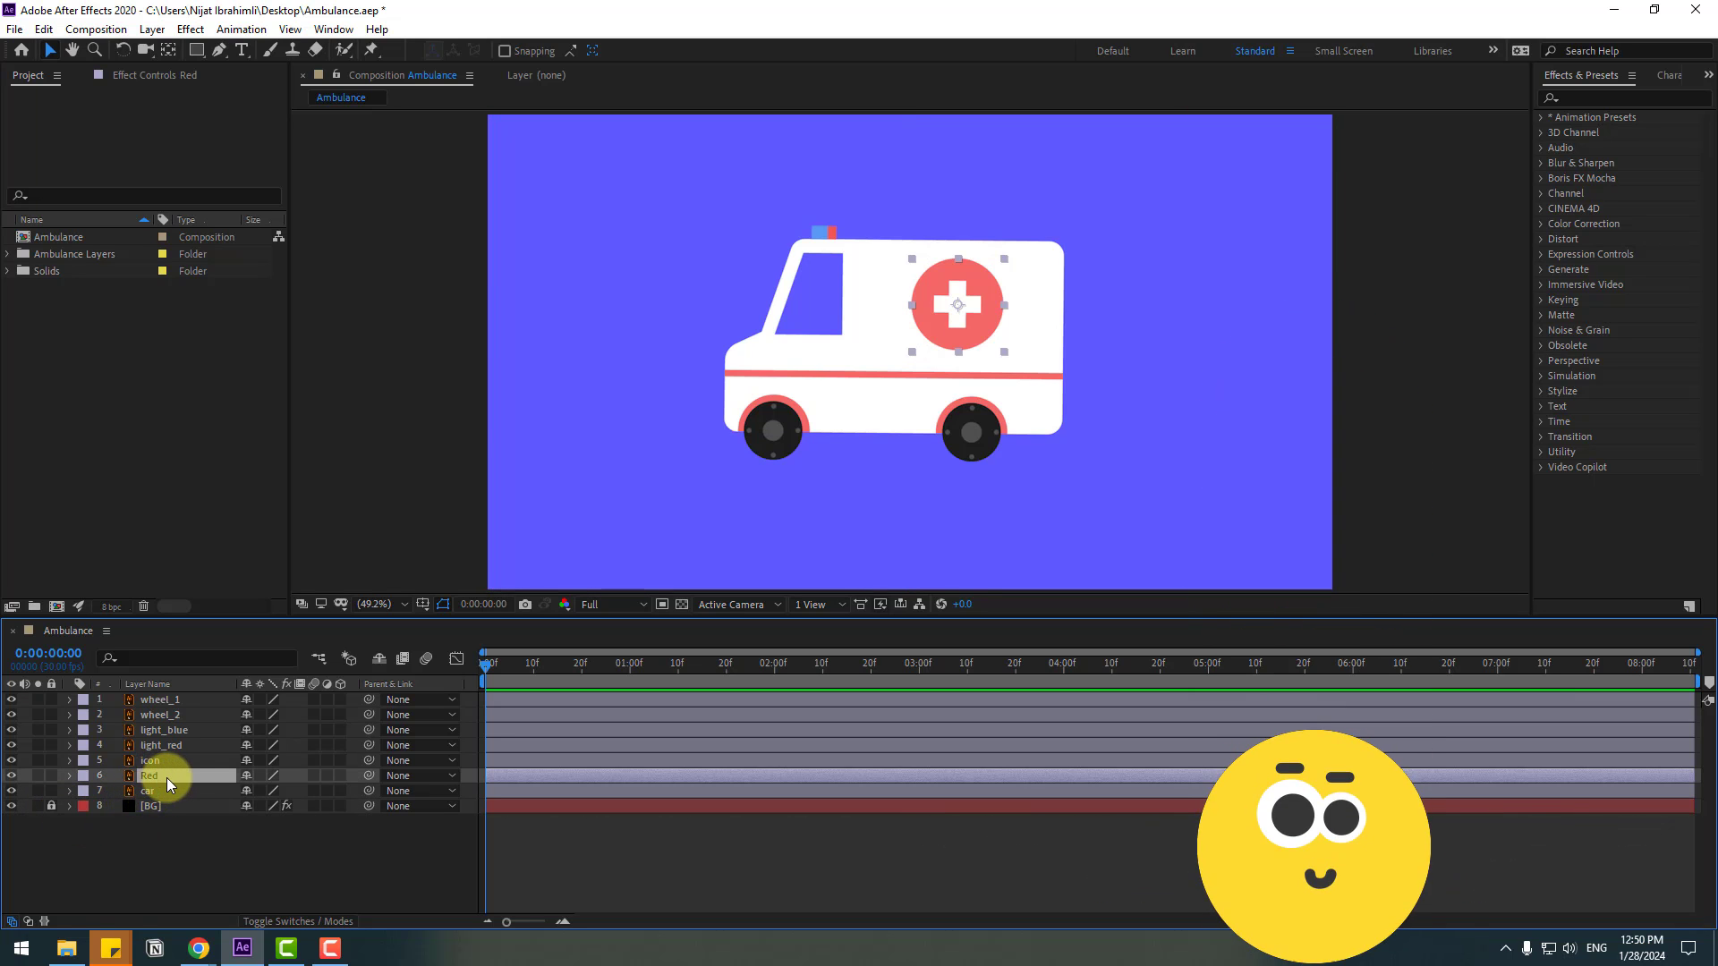
left_click(154, 762, "ctrl")
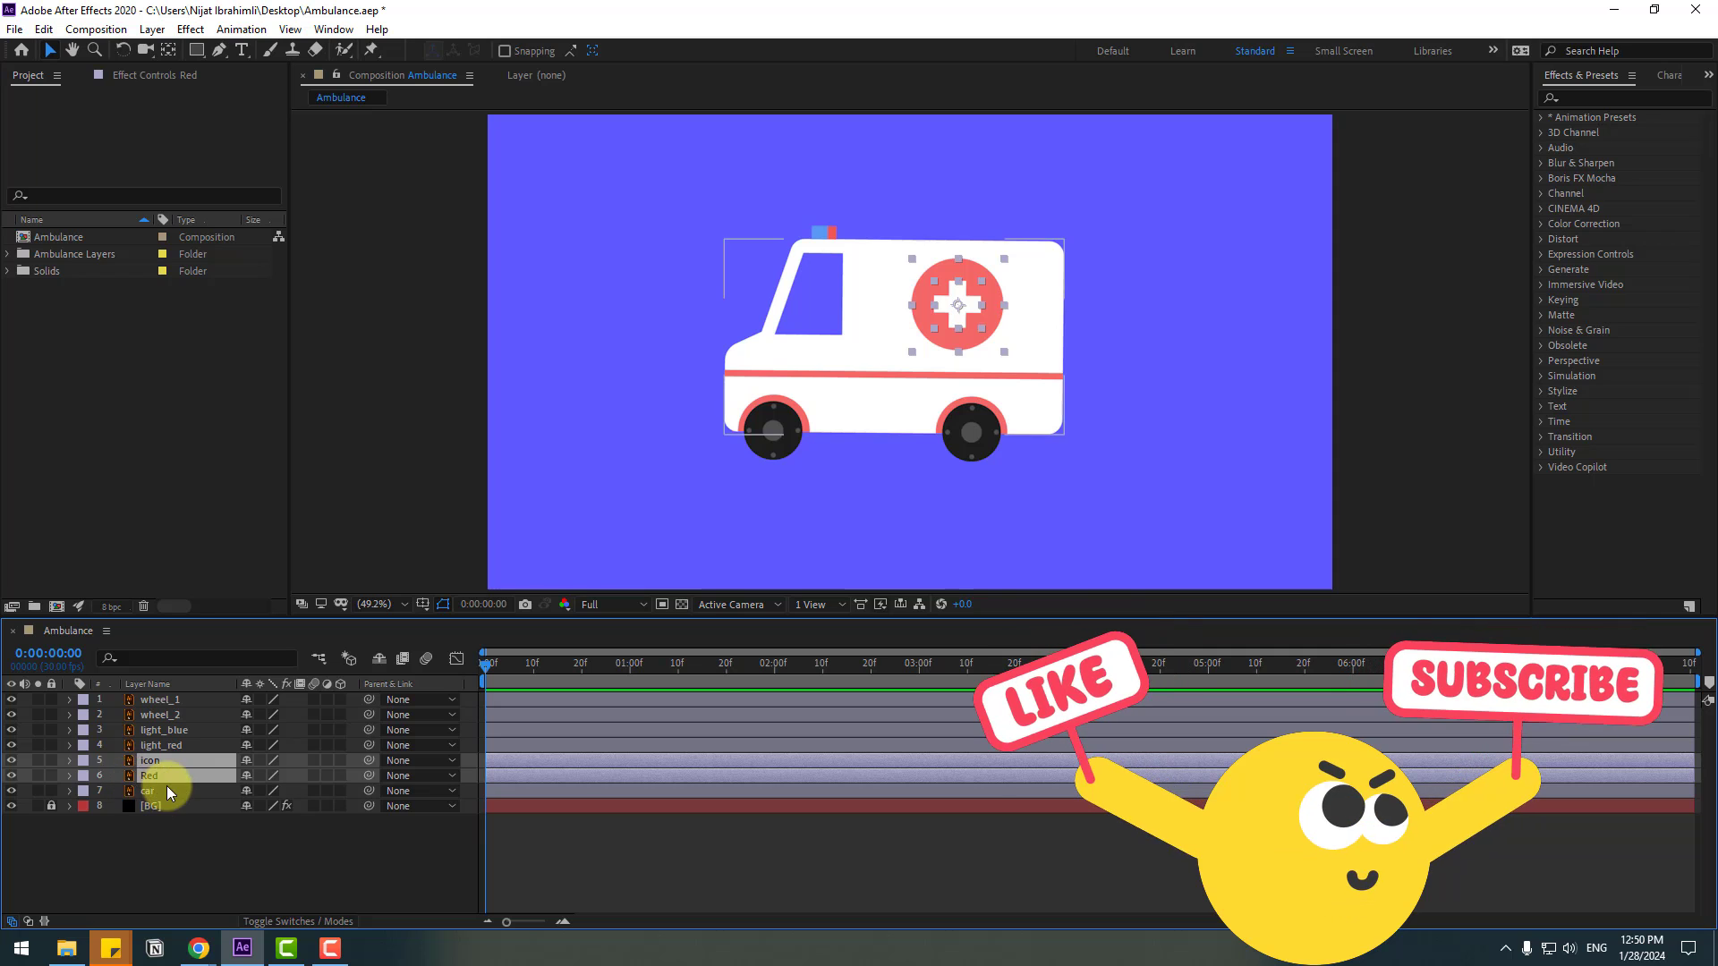
left_click(159, 746, "ctrl")
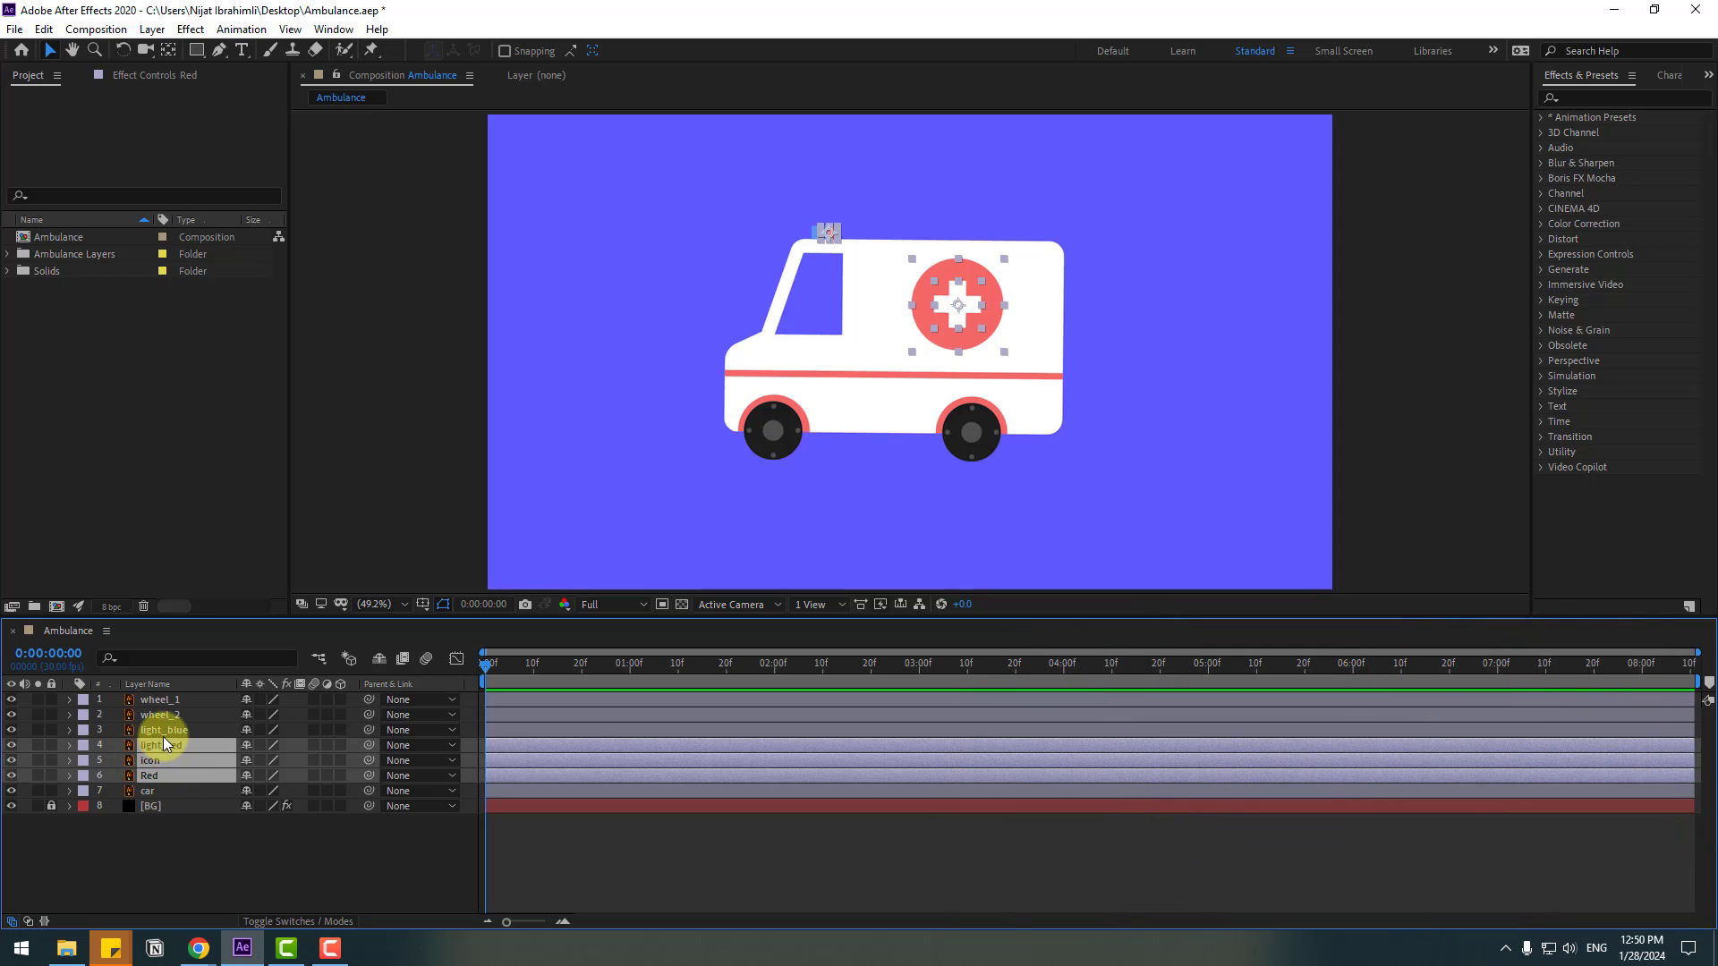
left_click(166, 732, "ctrl")
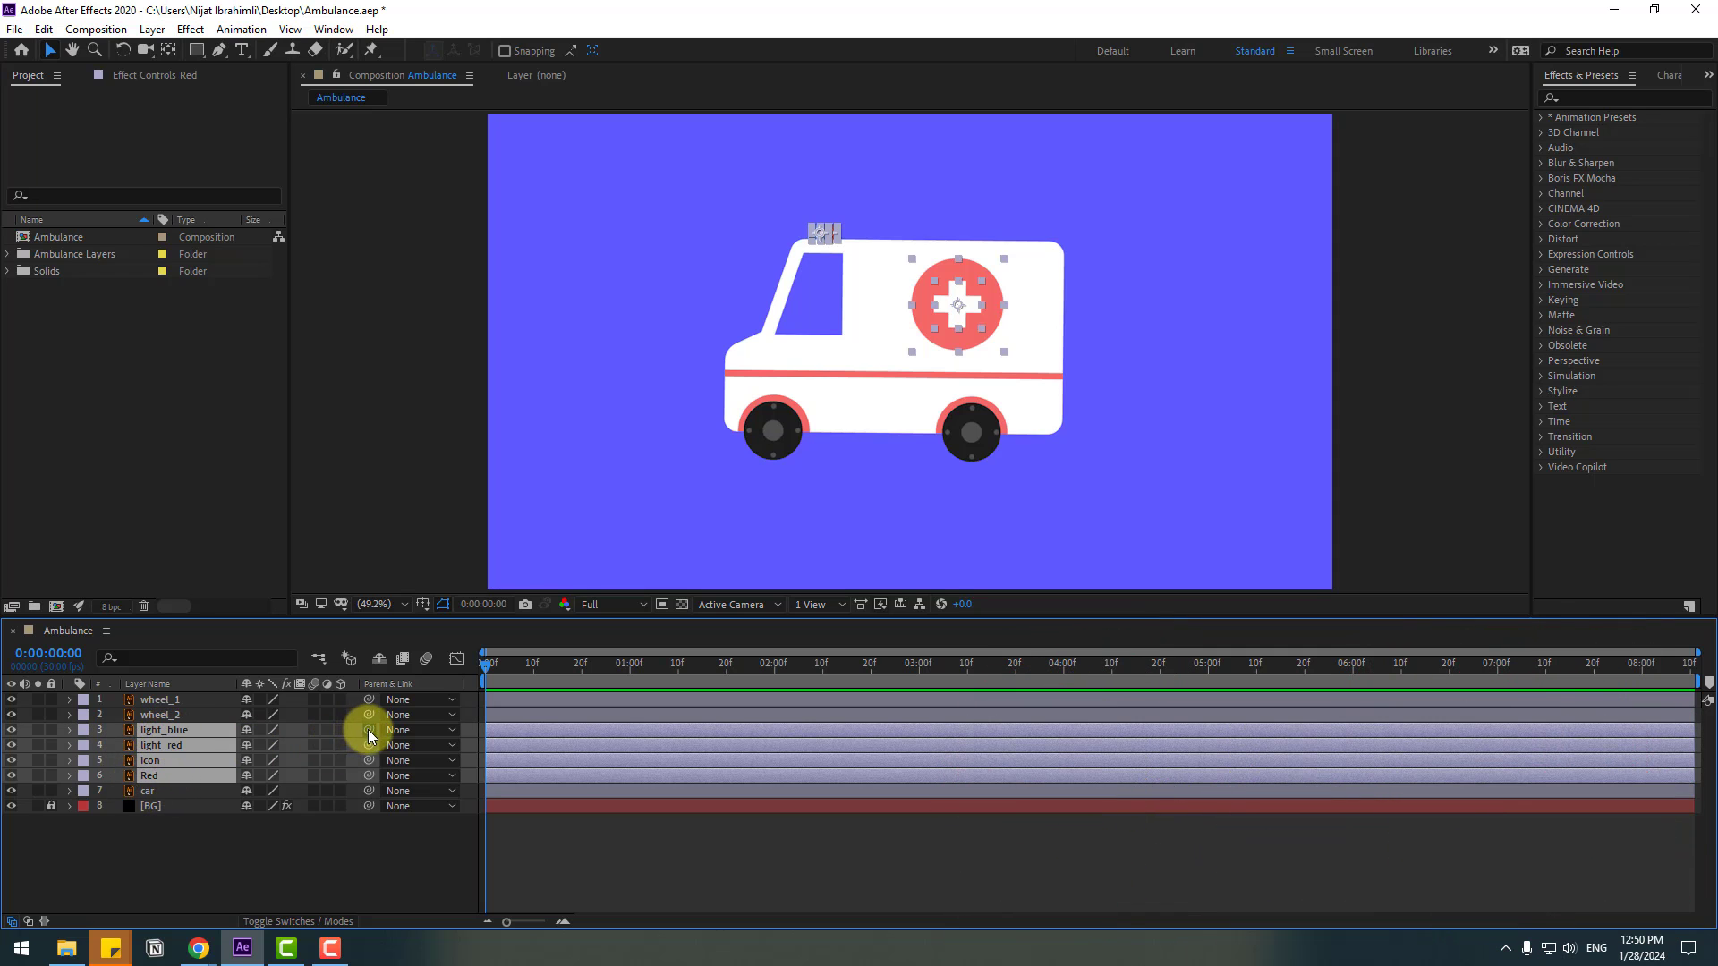
left_click_drag(368, 730, 177, 790)
Step: Add a null object to the composition and place it at the middle of the ambulance's red stripe
right_click(188, 850)
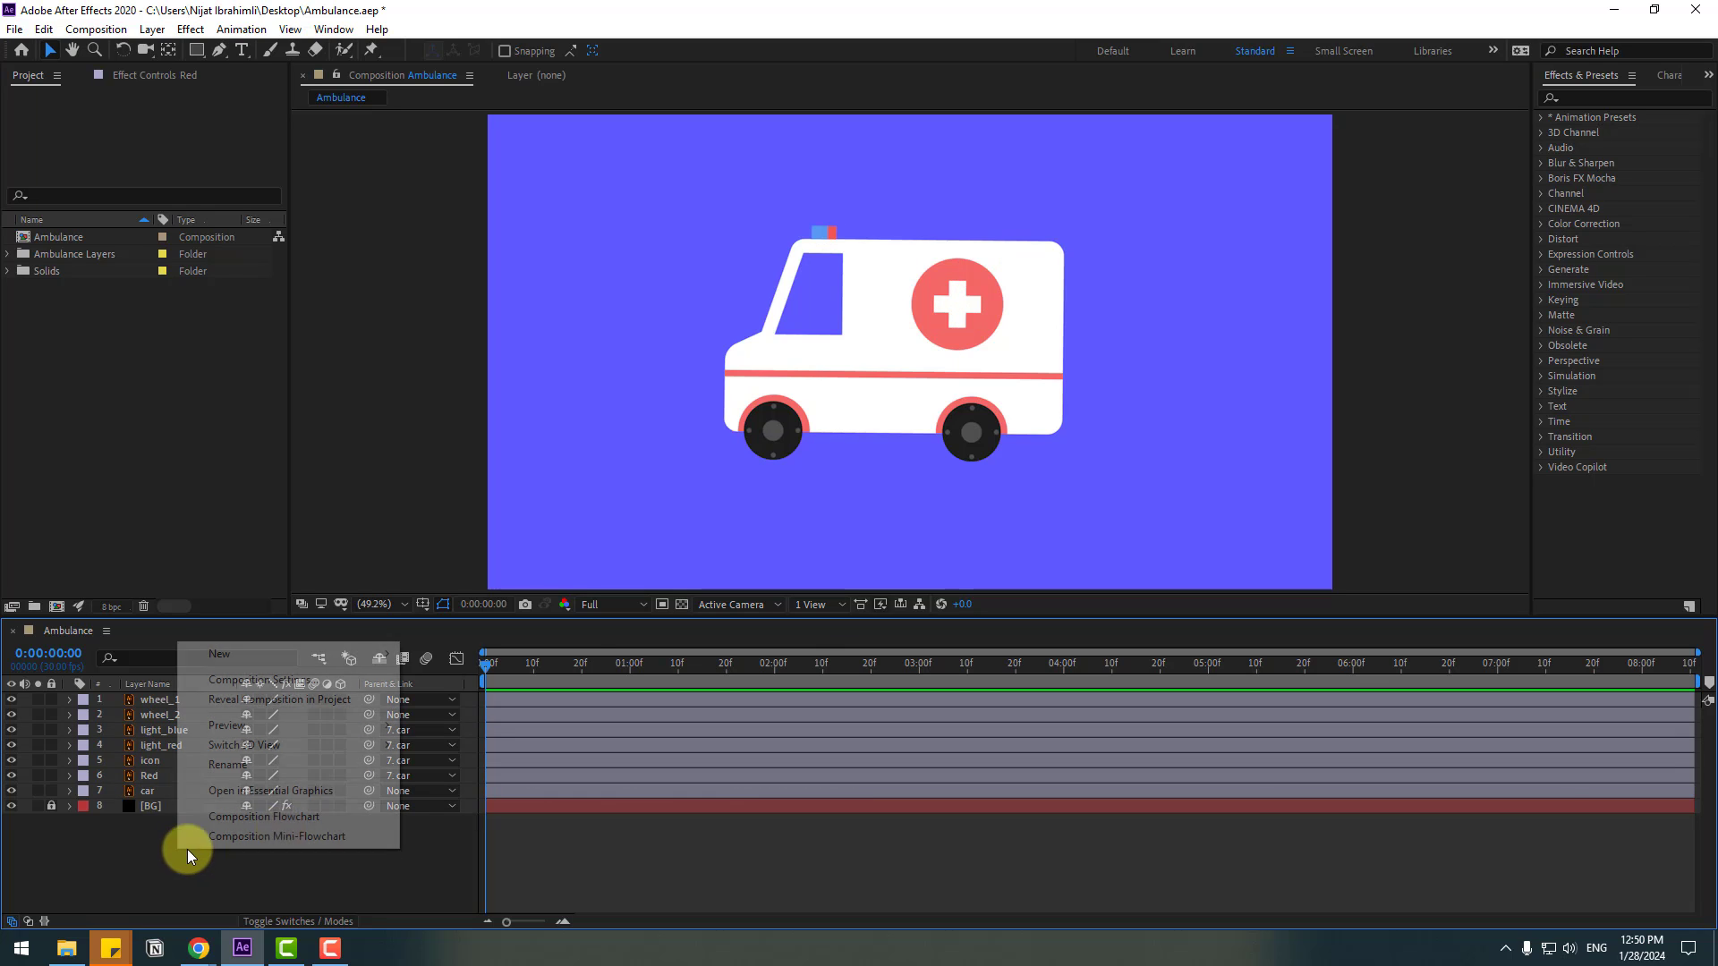
mouse_move(352, 662)
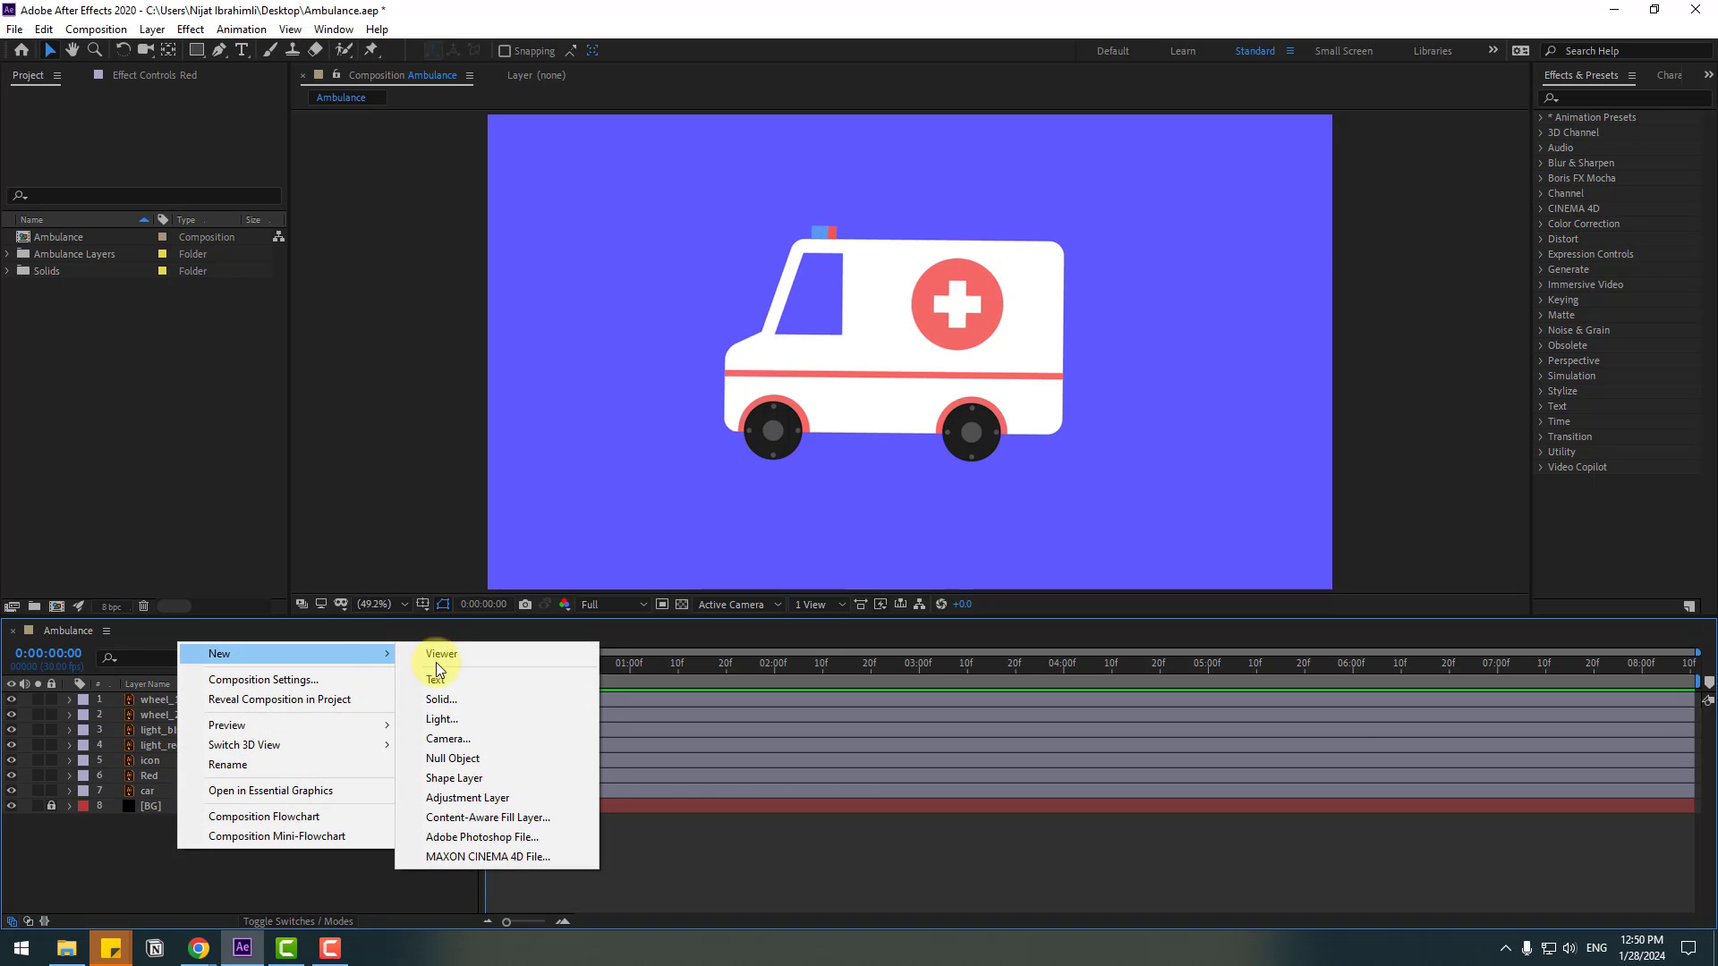
left_click(446, 761)
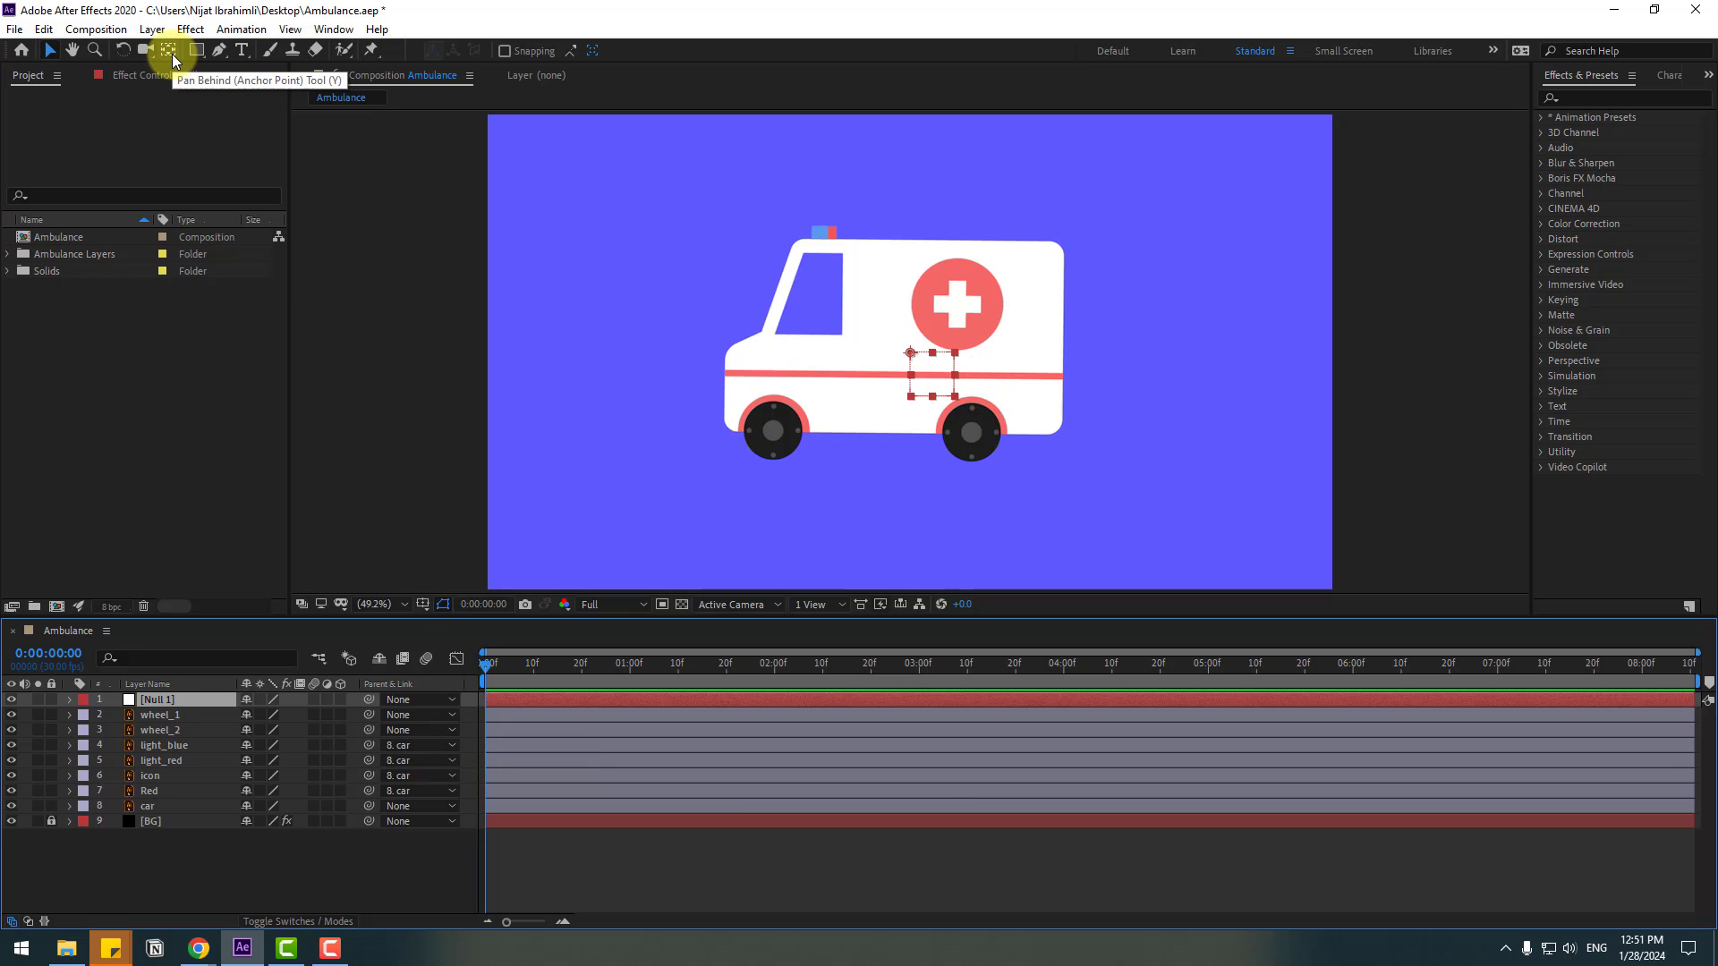
key("F2")
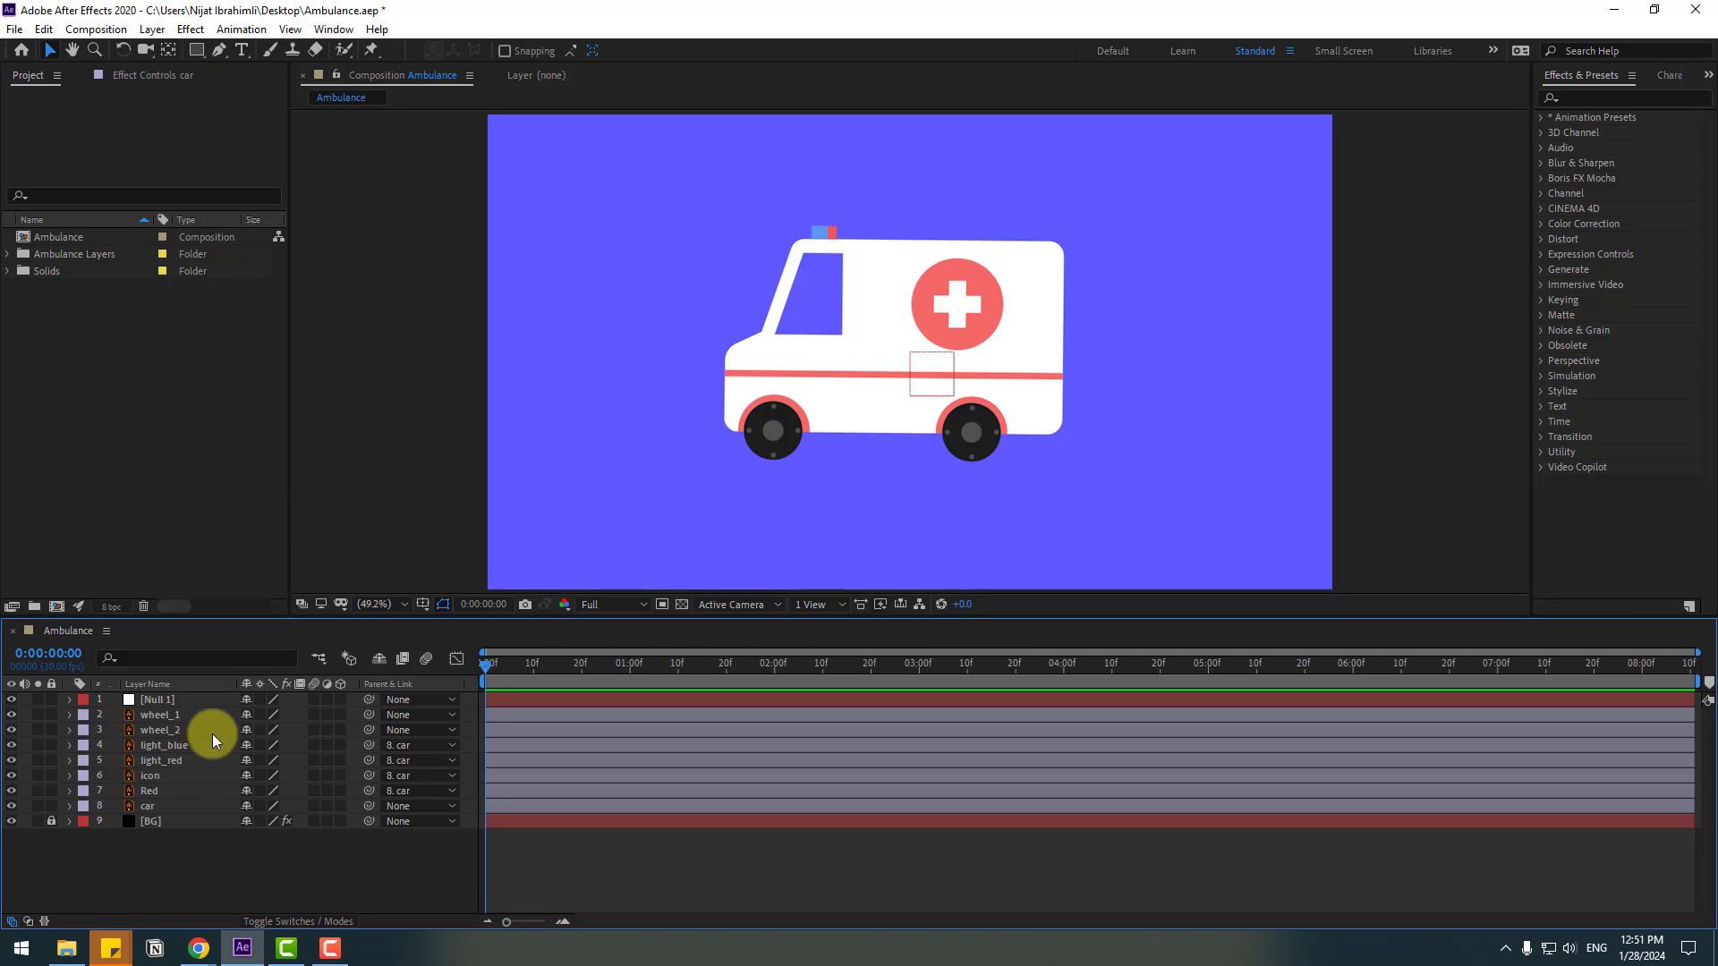
left_click(154, 701)
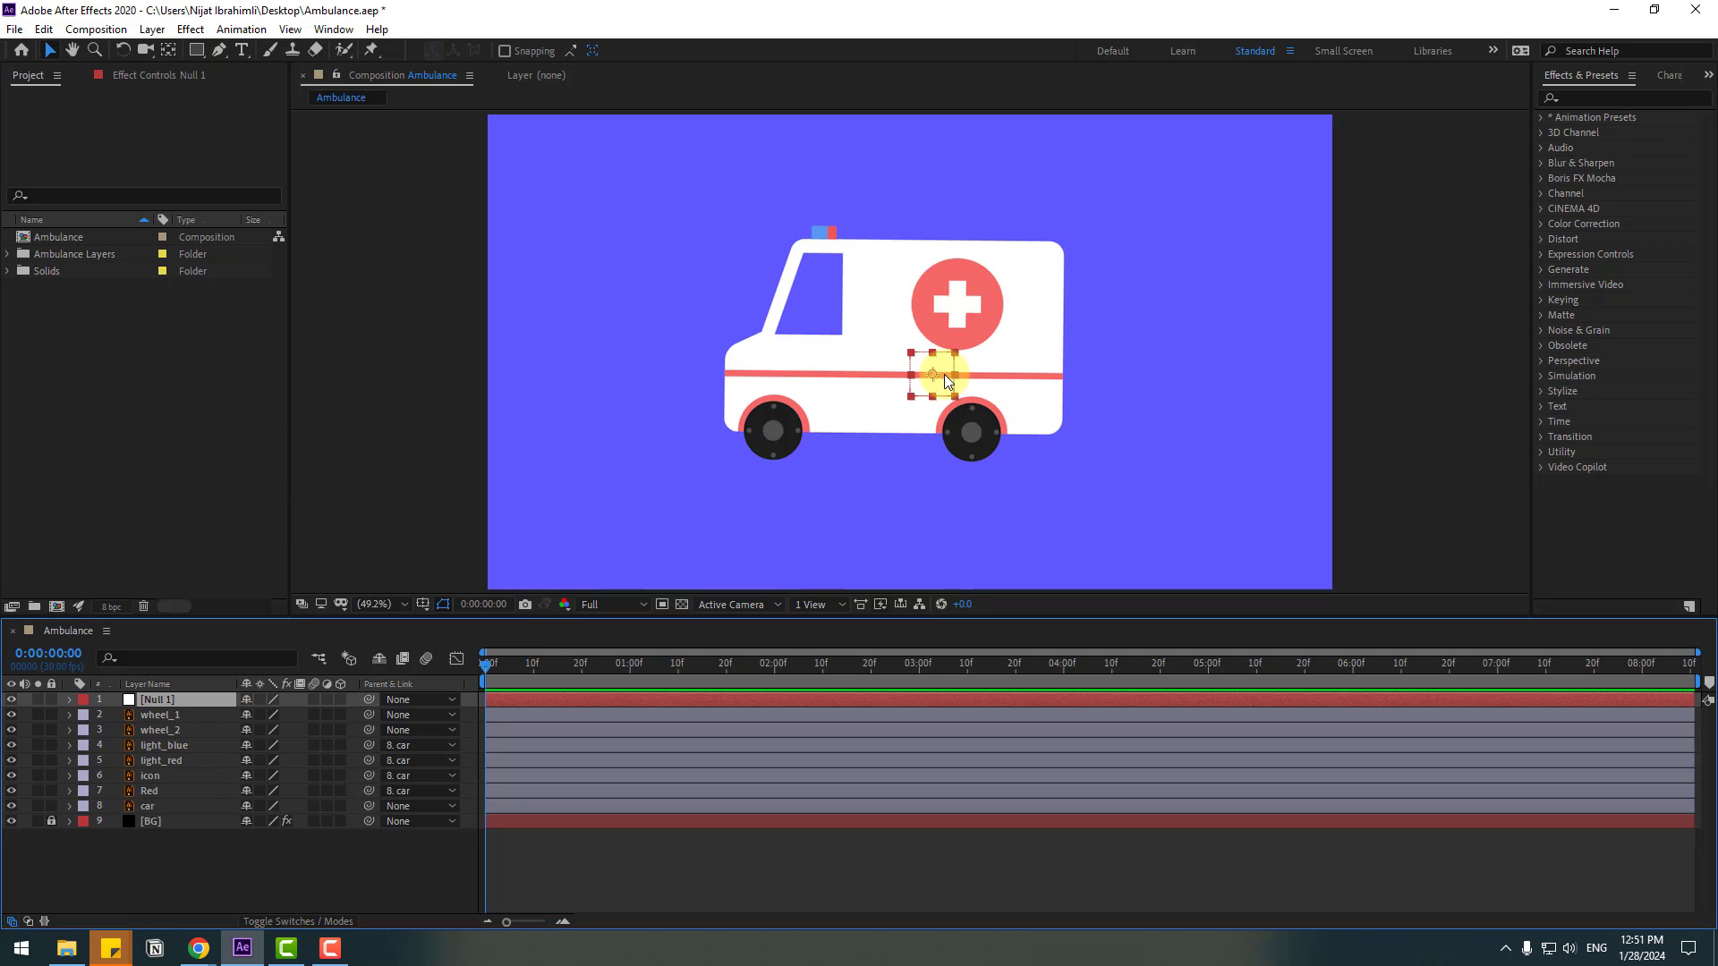
left_click_drag(943, 374, 909, 383)
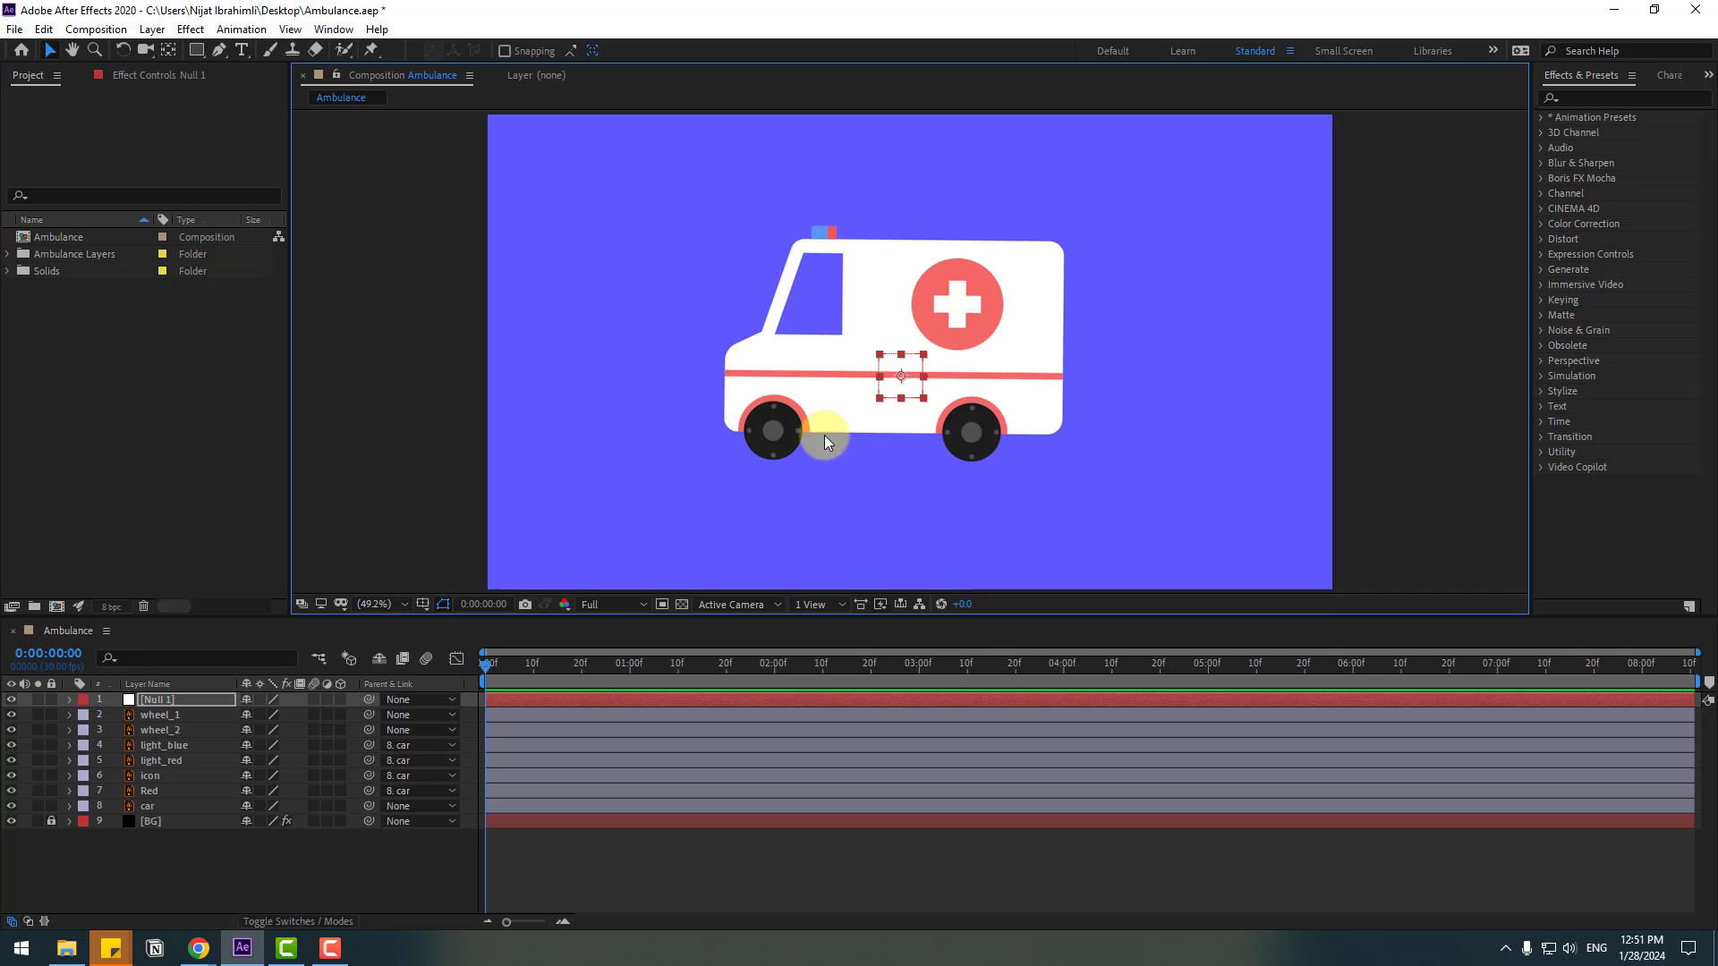
Step: Parent the car, wheel_1 and wheel_2 layers to the Null 1 layer
left_click(152, 807)
left_click(180, 716, "ctrl")
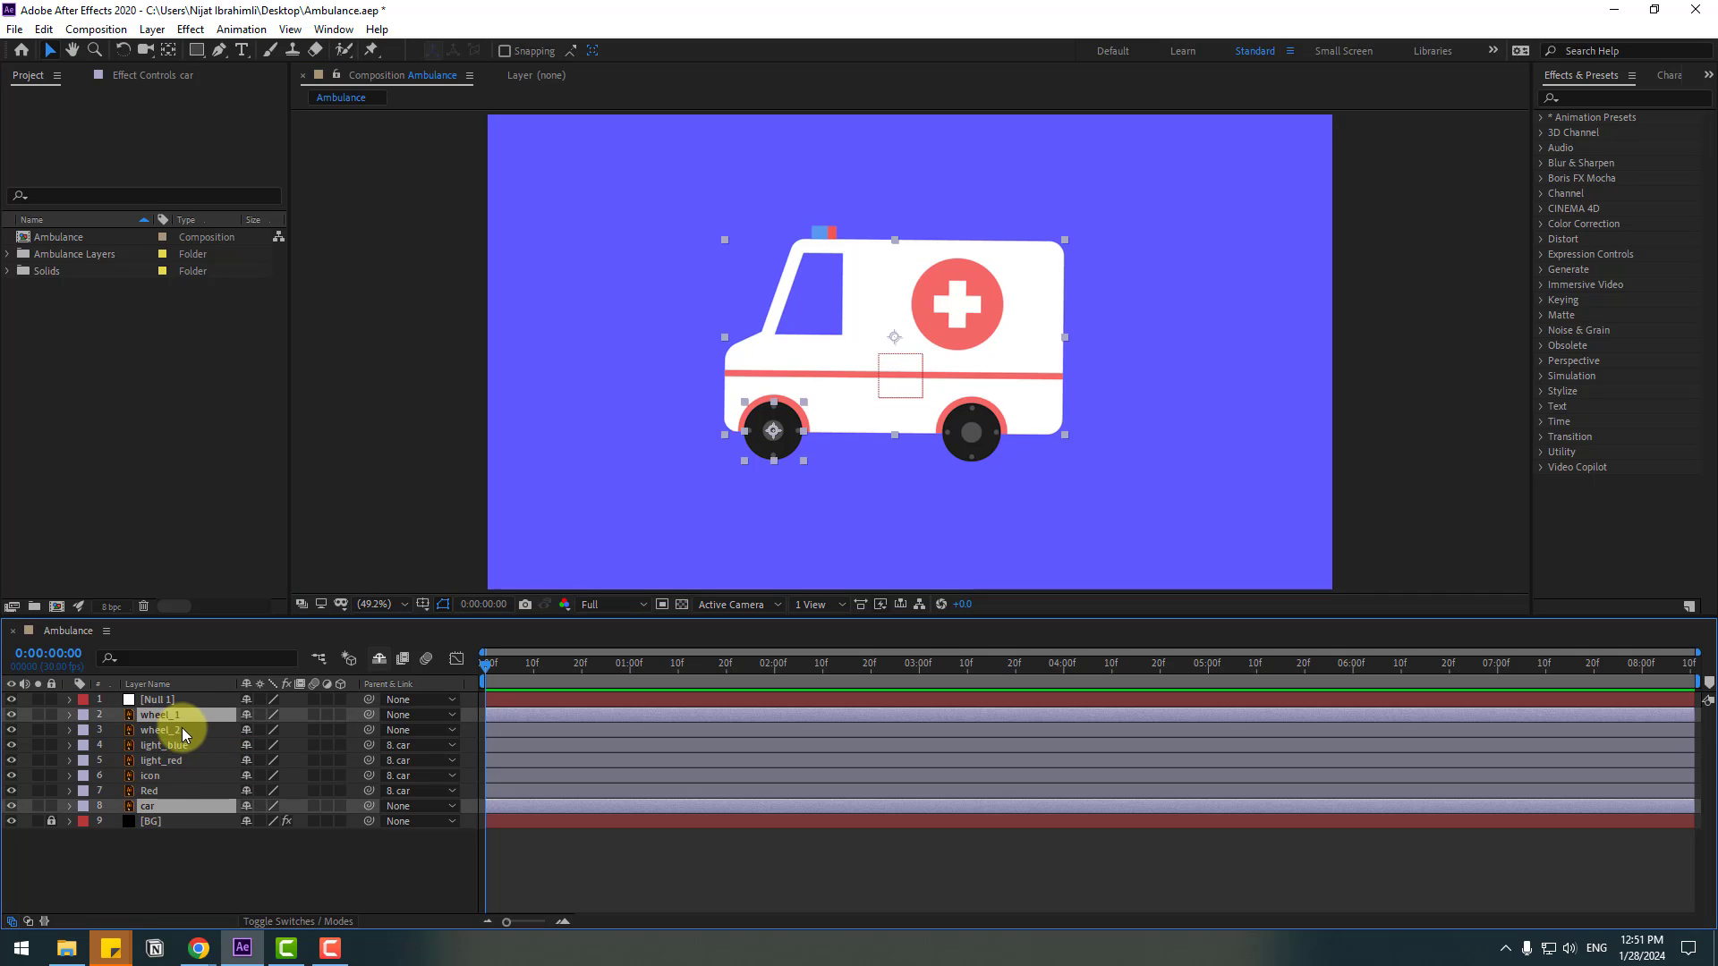
left_click(177, 730, "ctrl")
left_click_drag(368, 714, 152, 701)
Step: Keyframe Null 1's position from 2356.8, 594.1 at 0:00:00:00 to 986.8, 594.1 at 0:00:01:00 so the ambulance drives in
left_click(159, 702)
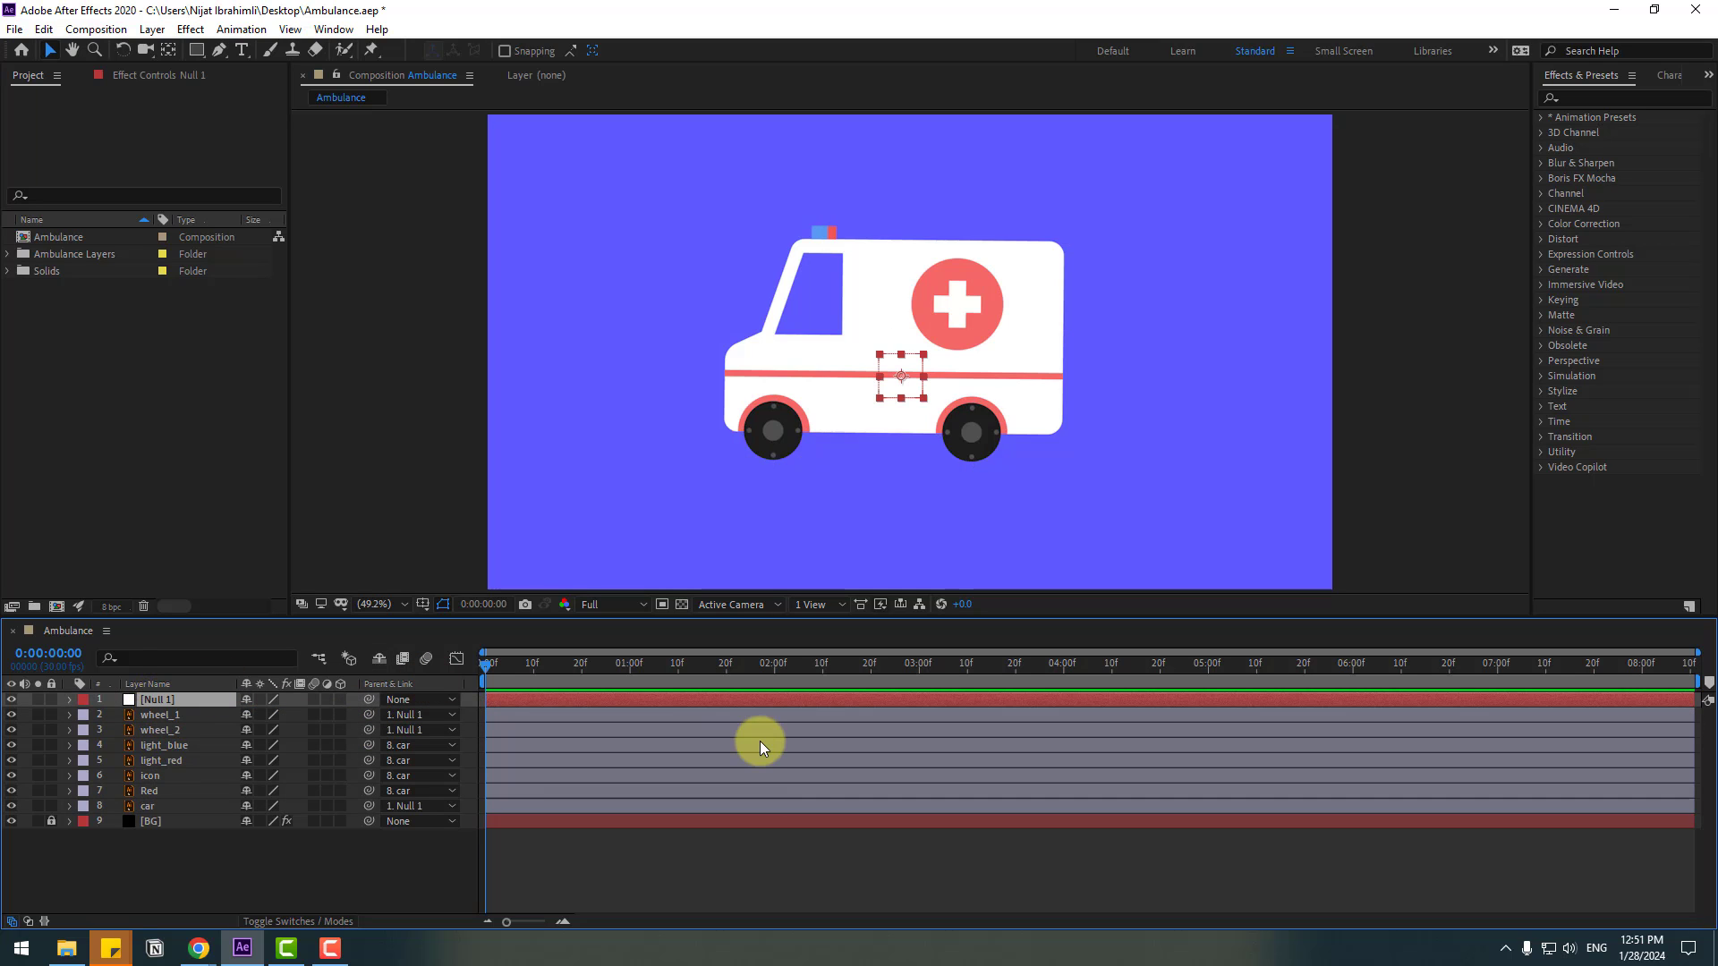
key("p")
left_click_drag(268, 716, 1477, 671)
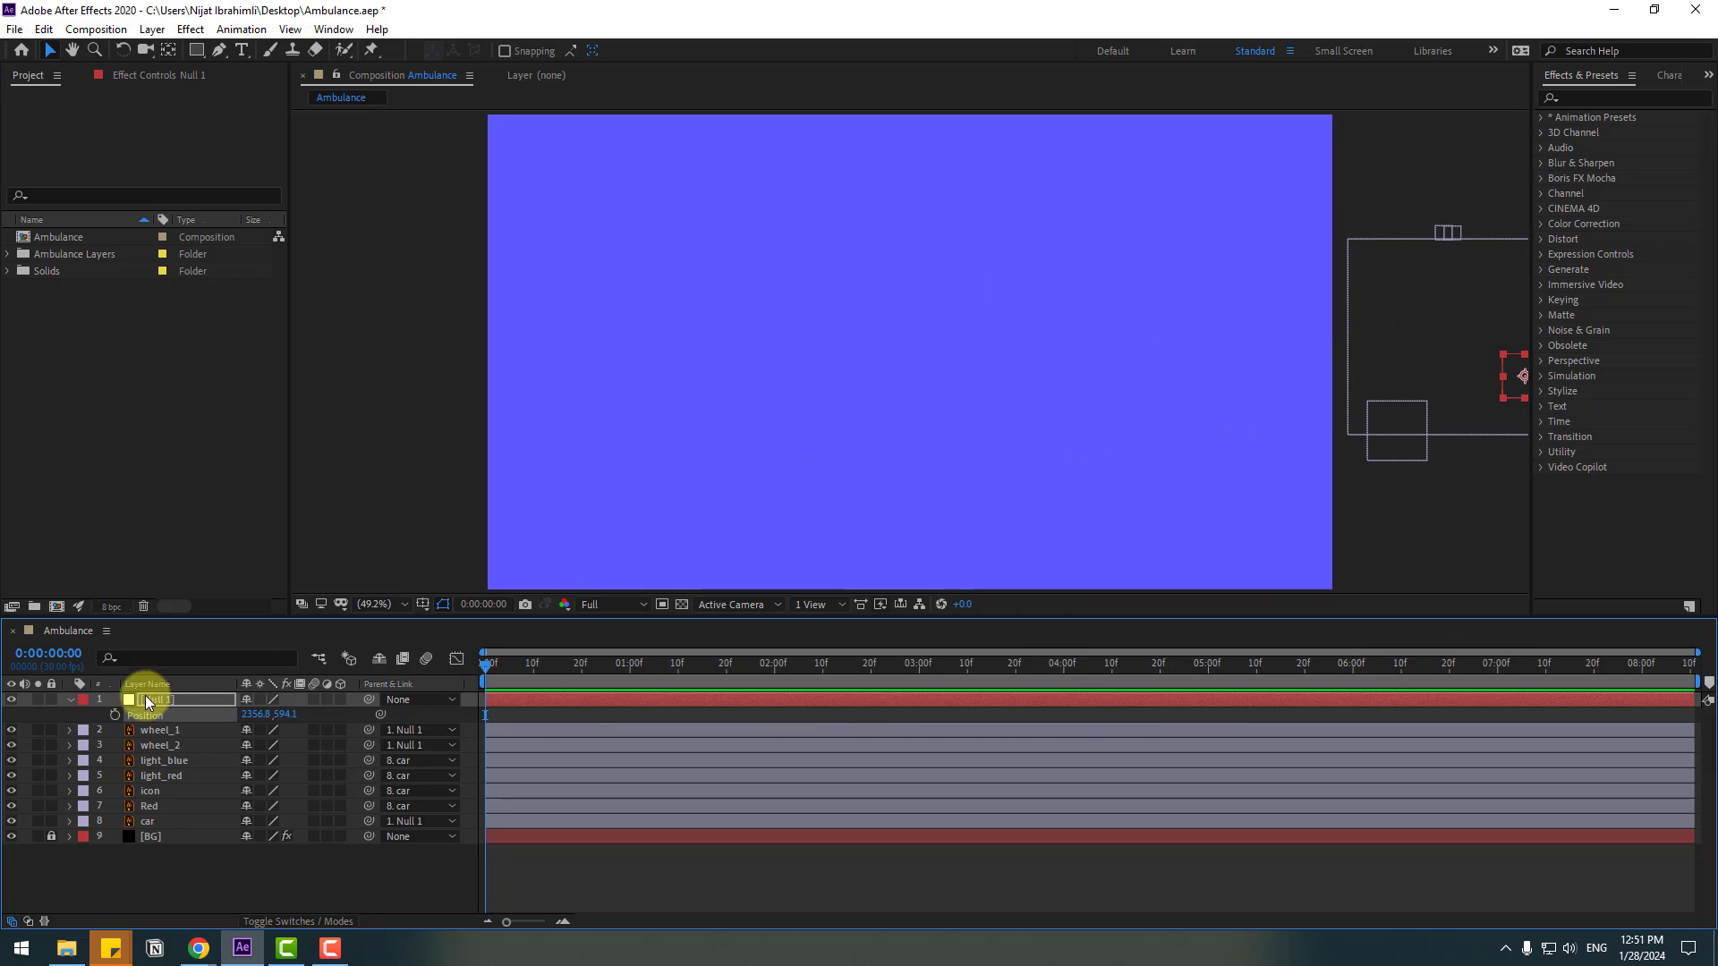
left_click(113, 715)
left_click_drag(549, 669, 631, 669)
left_click_drag(250, 721, 134, 729)
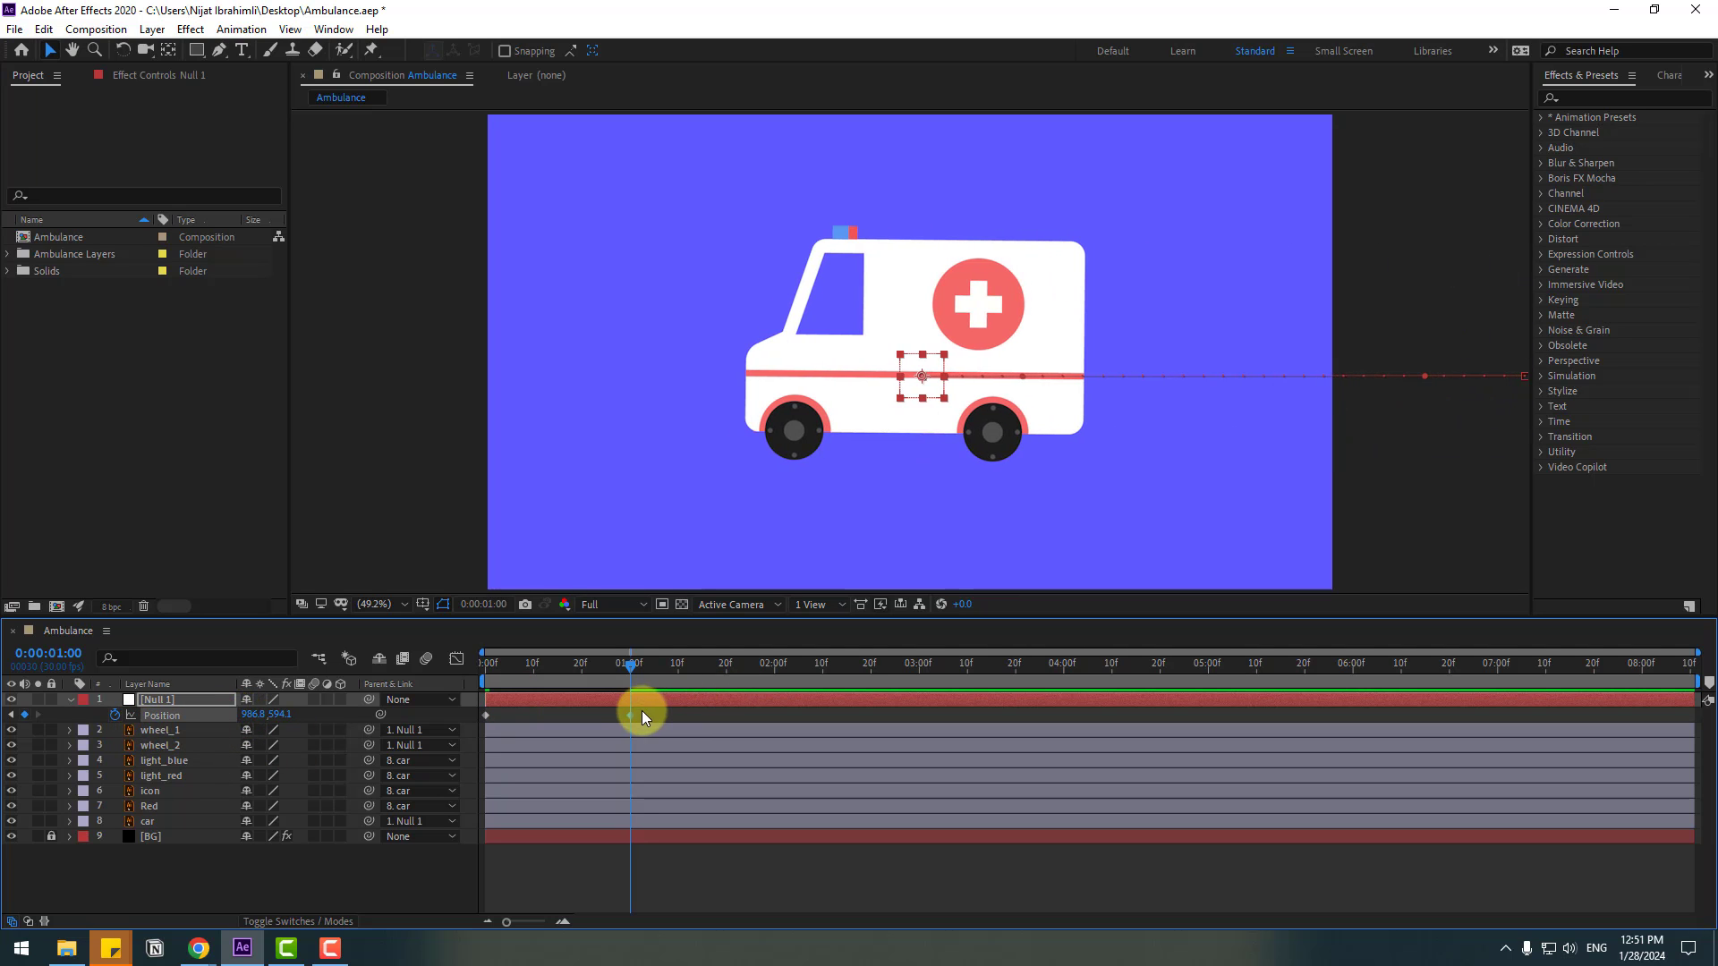
Step: Apply Easy Ease to both position keyframes of Null 1
right_click(483, 715)
mouse_move(500, 714)
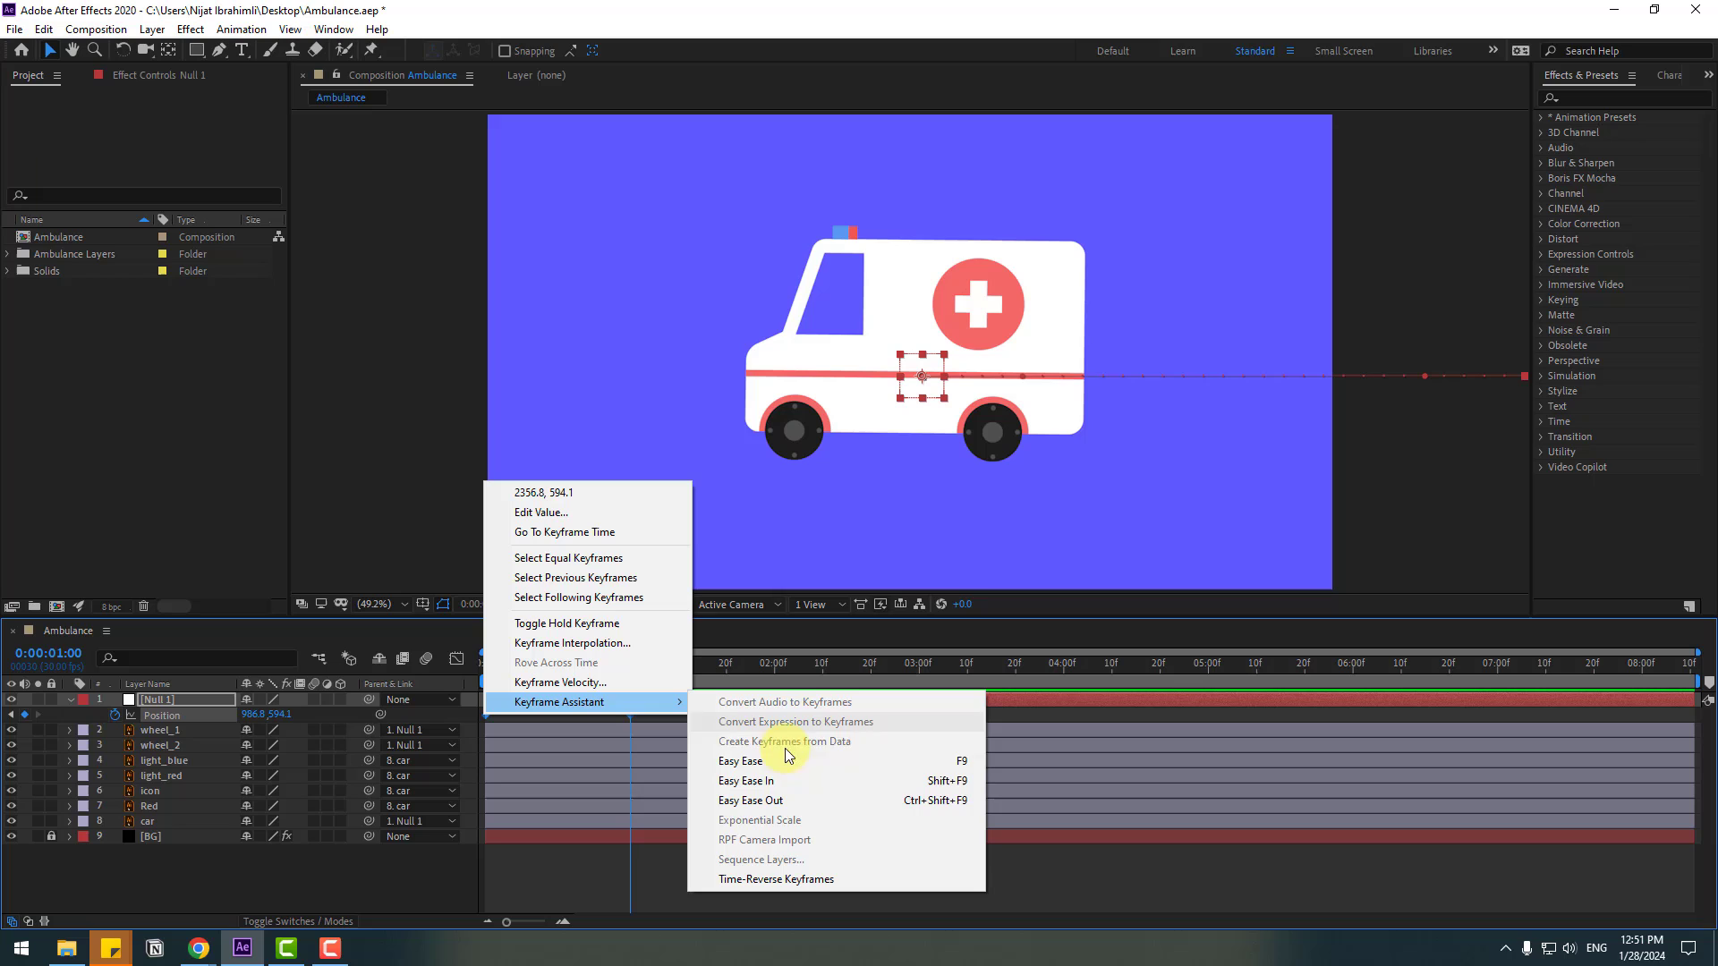
left_click(965, 765)
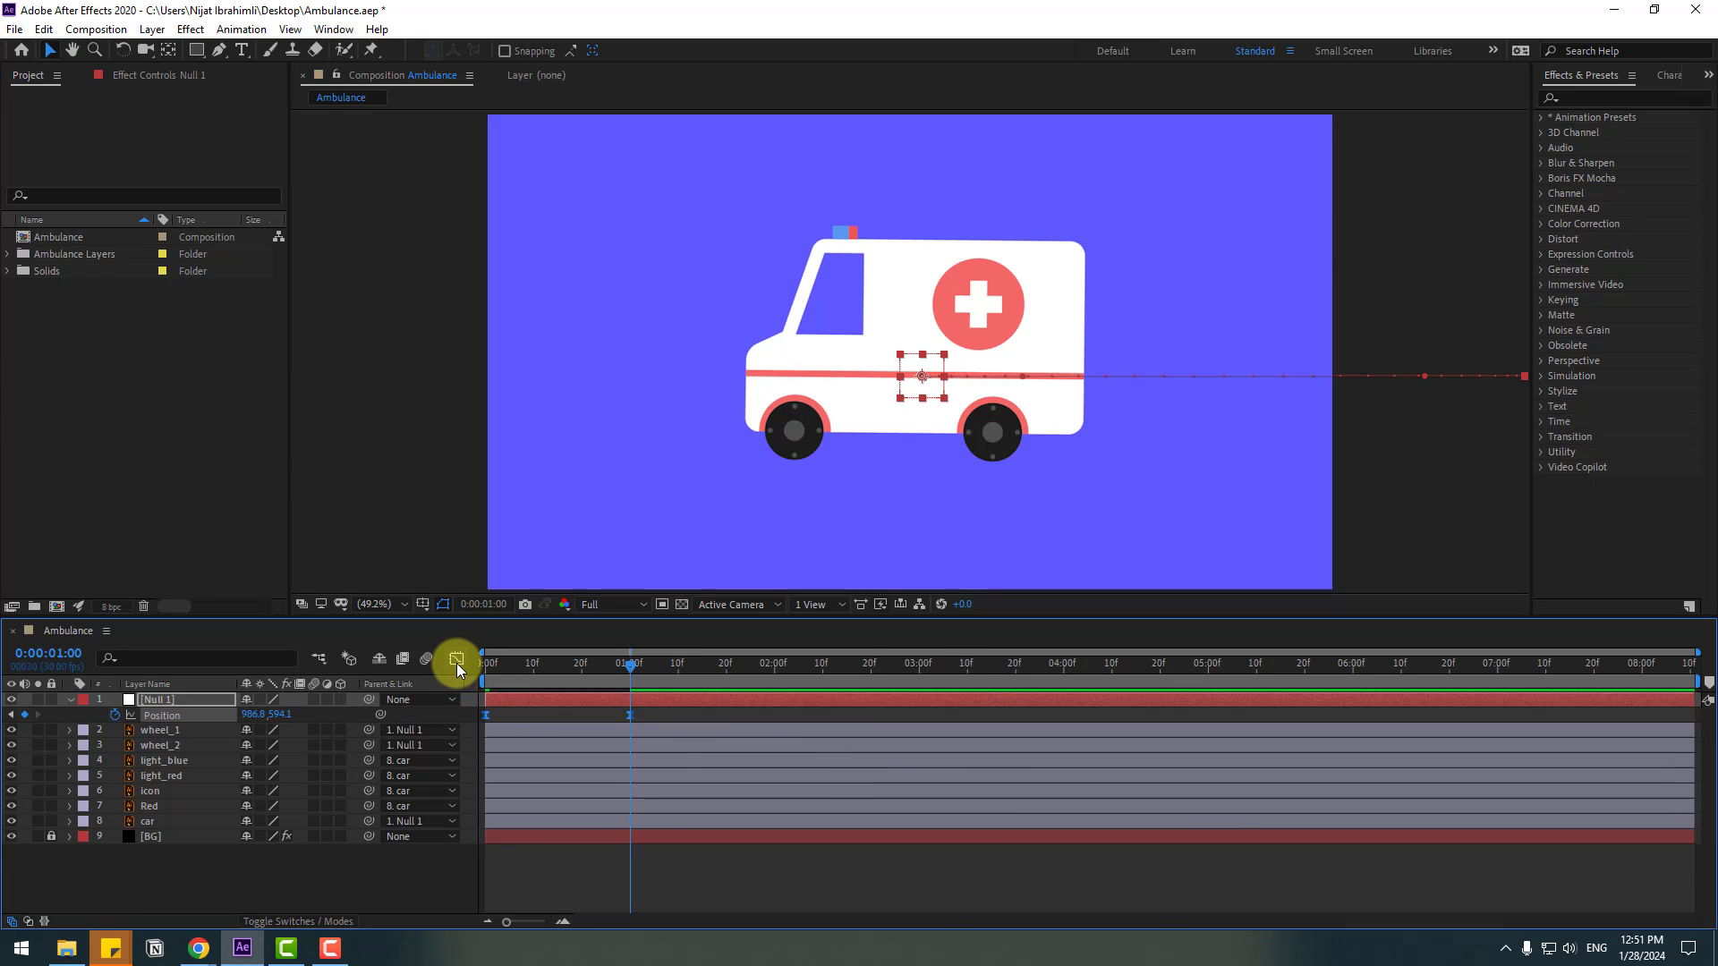
Step: Lengthen the ease into Null 1's last position keyframe in the speed graph, then preview the motion
left_click(457, 662)
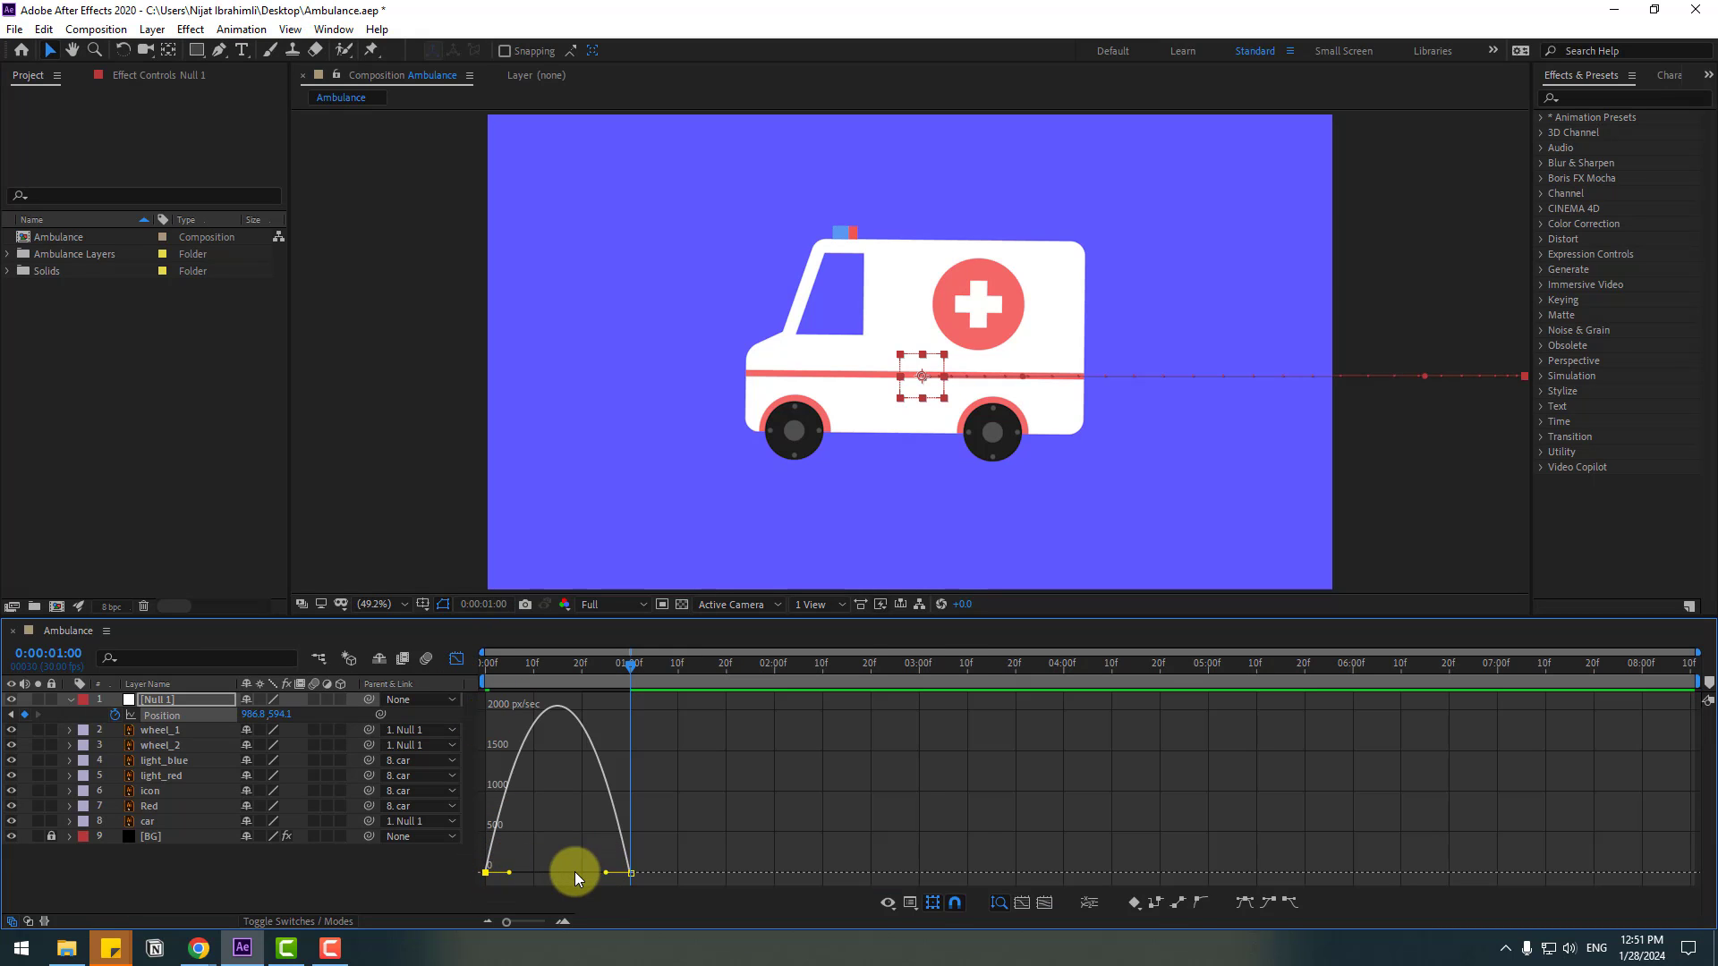
left_click_drag(606, 872, 574, 873)
key("space")
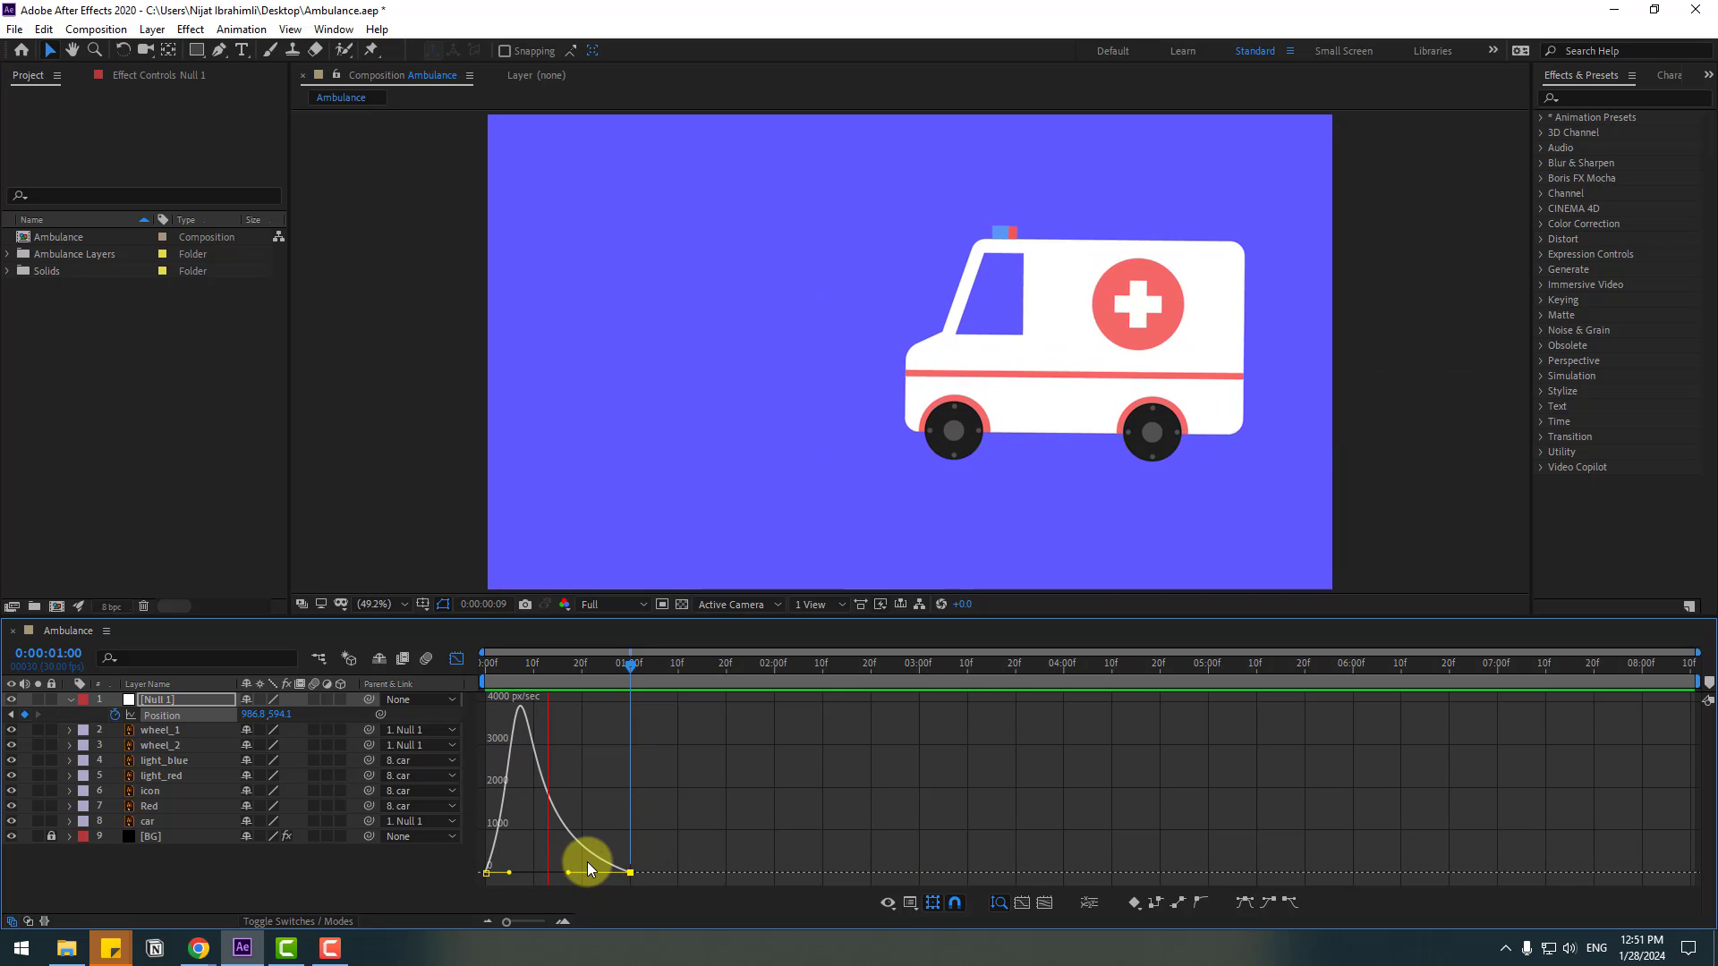
key("space")
left_click(456, 660)
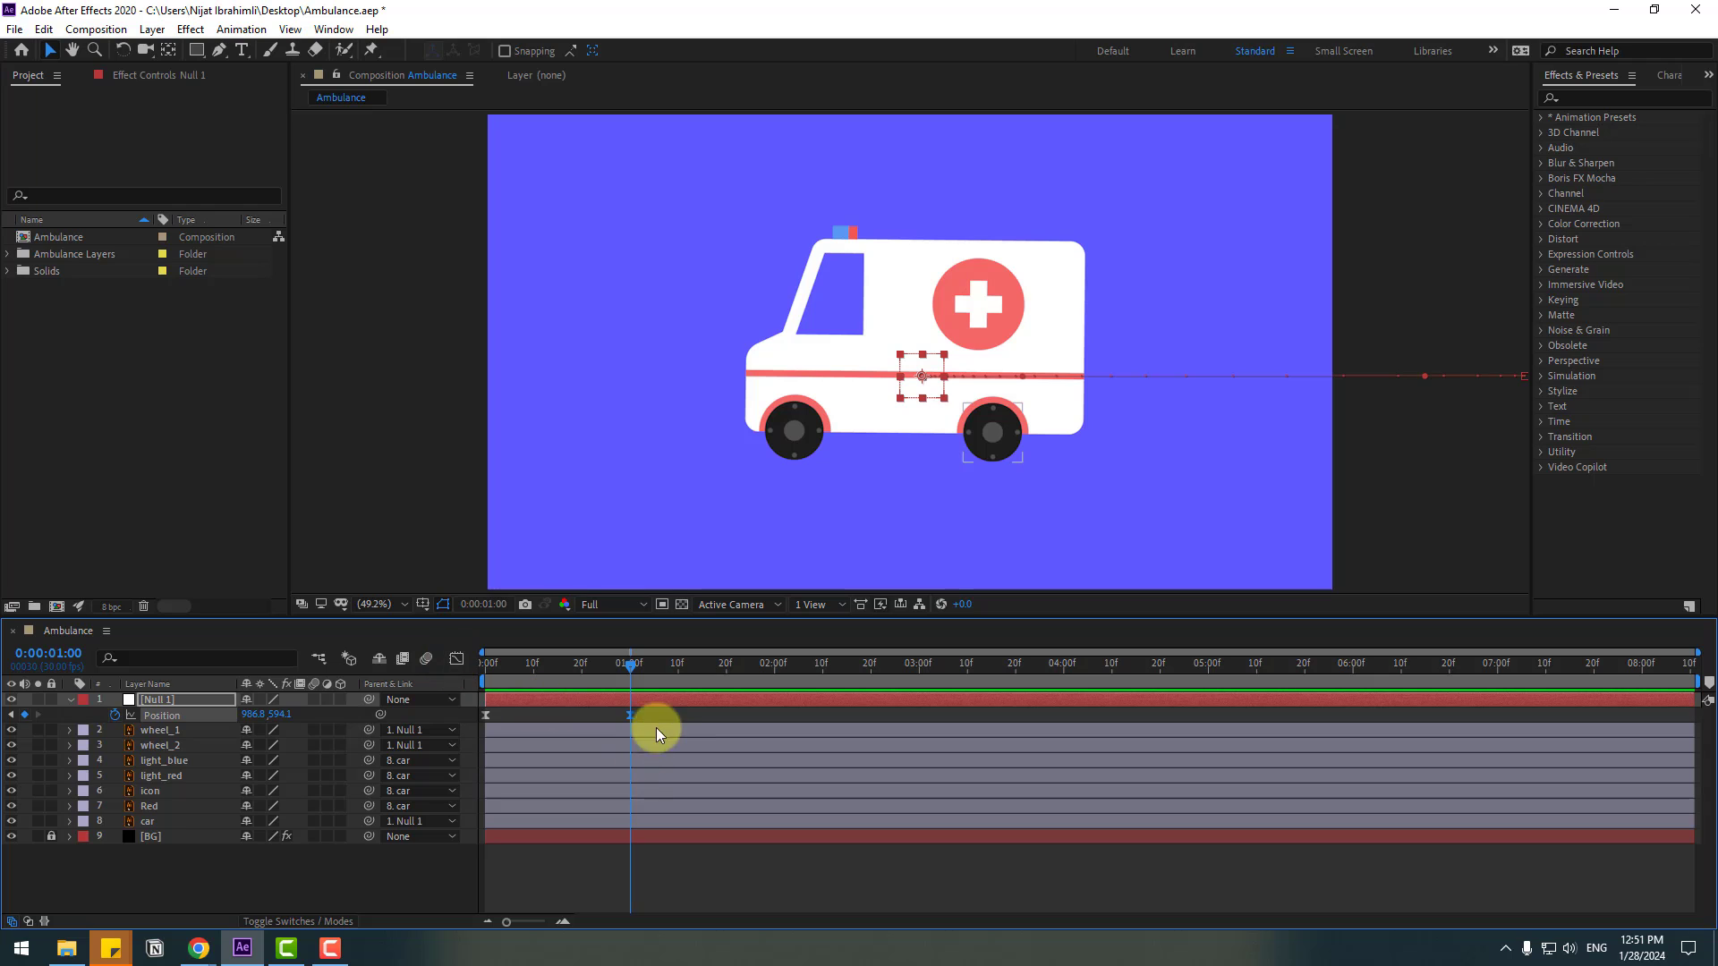
Step: Move Null 1's second position keyframe to about 0:00:01:25 and preview the slower drive-in
left_click_drag(630, 716, 752, 717)
key("space")
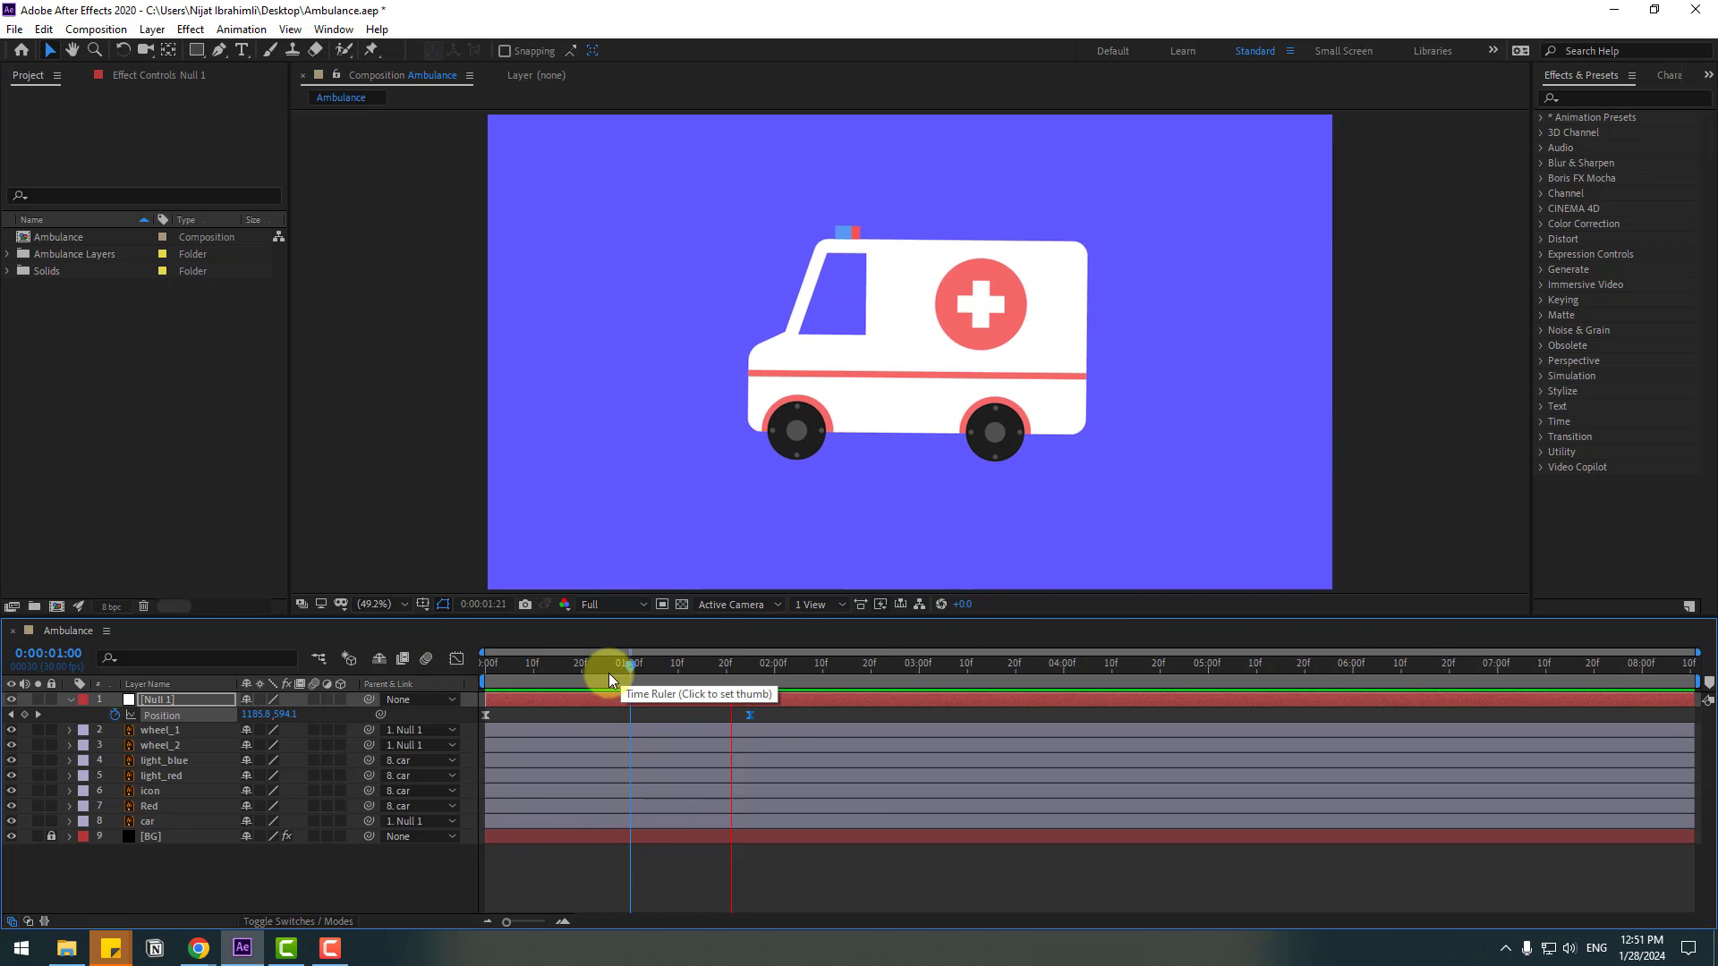
key("space")
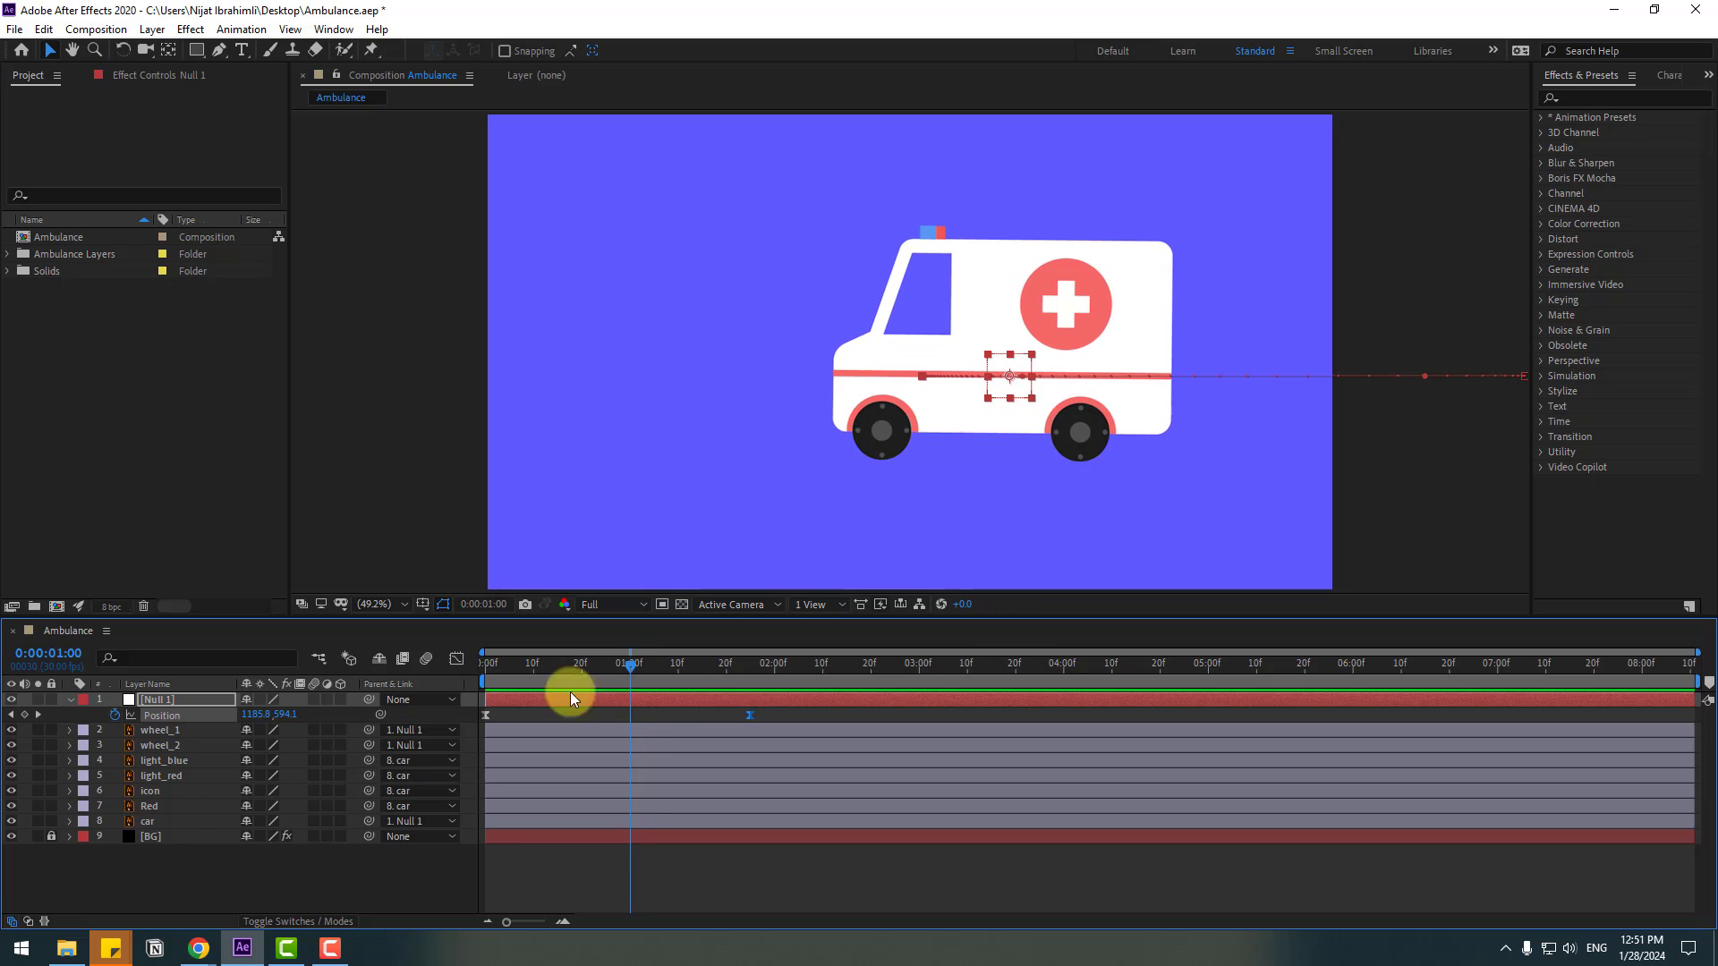
Step: Lower the car layer's anchor point to just below the red stripe
left_click(148, 820)
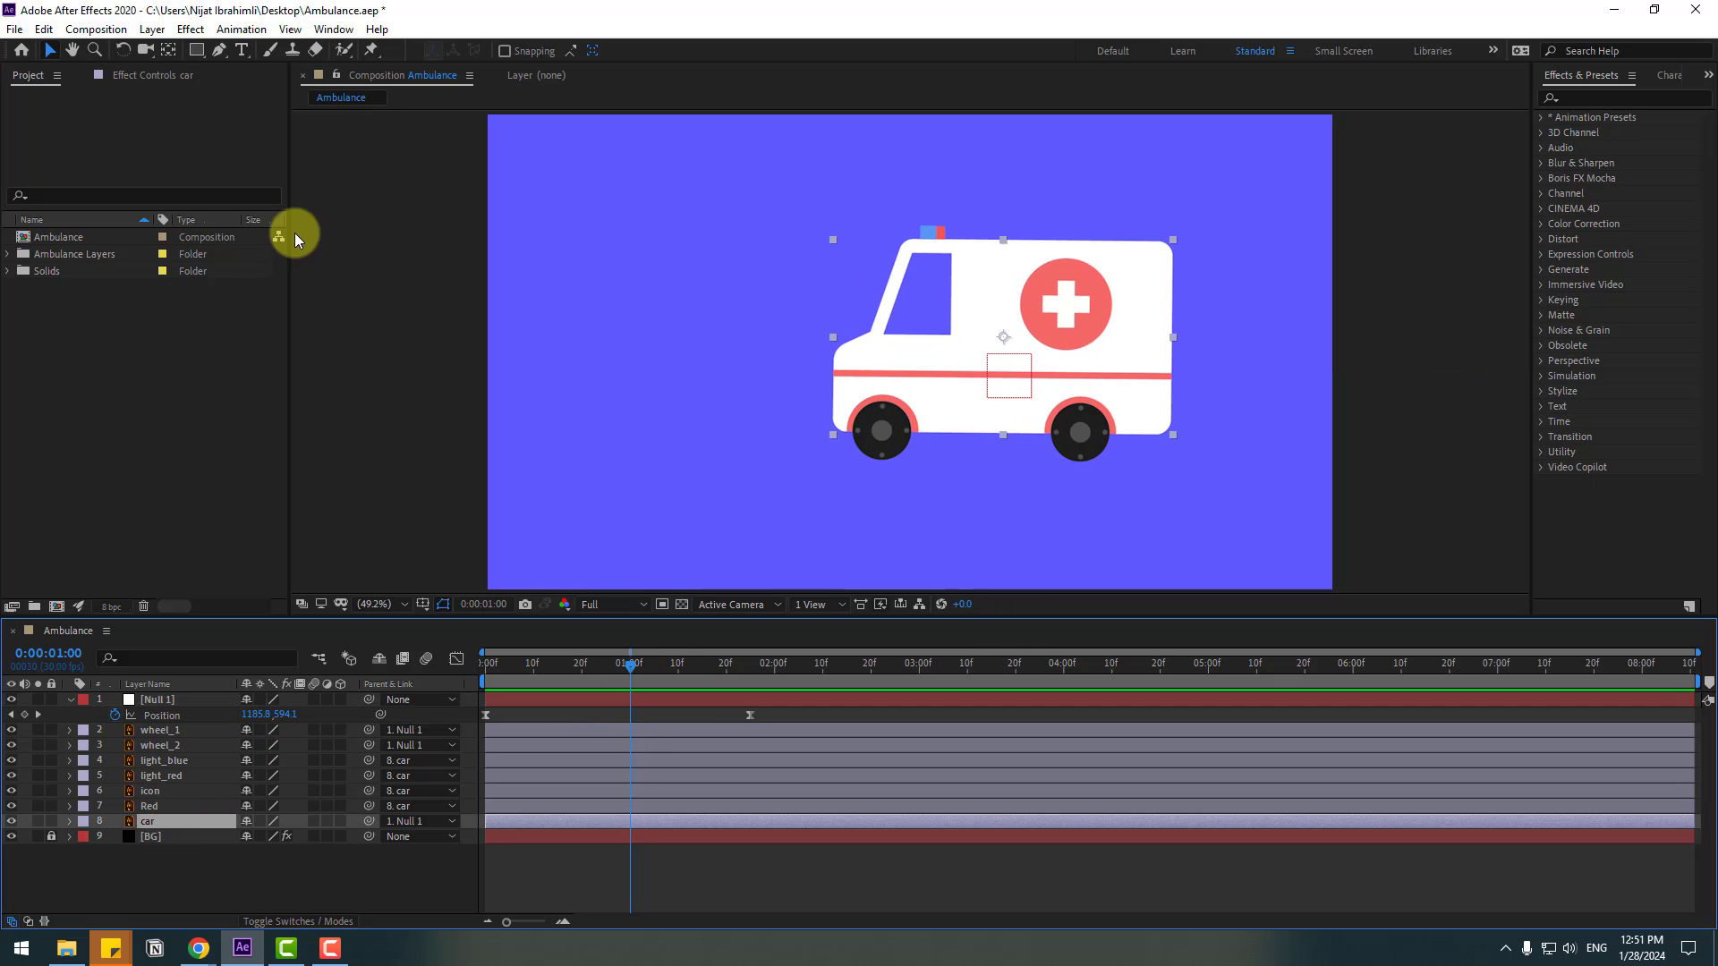
left_click(168, 51)
left_click_drag(1006, 343, 1006, 383)
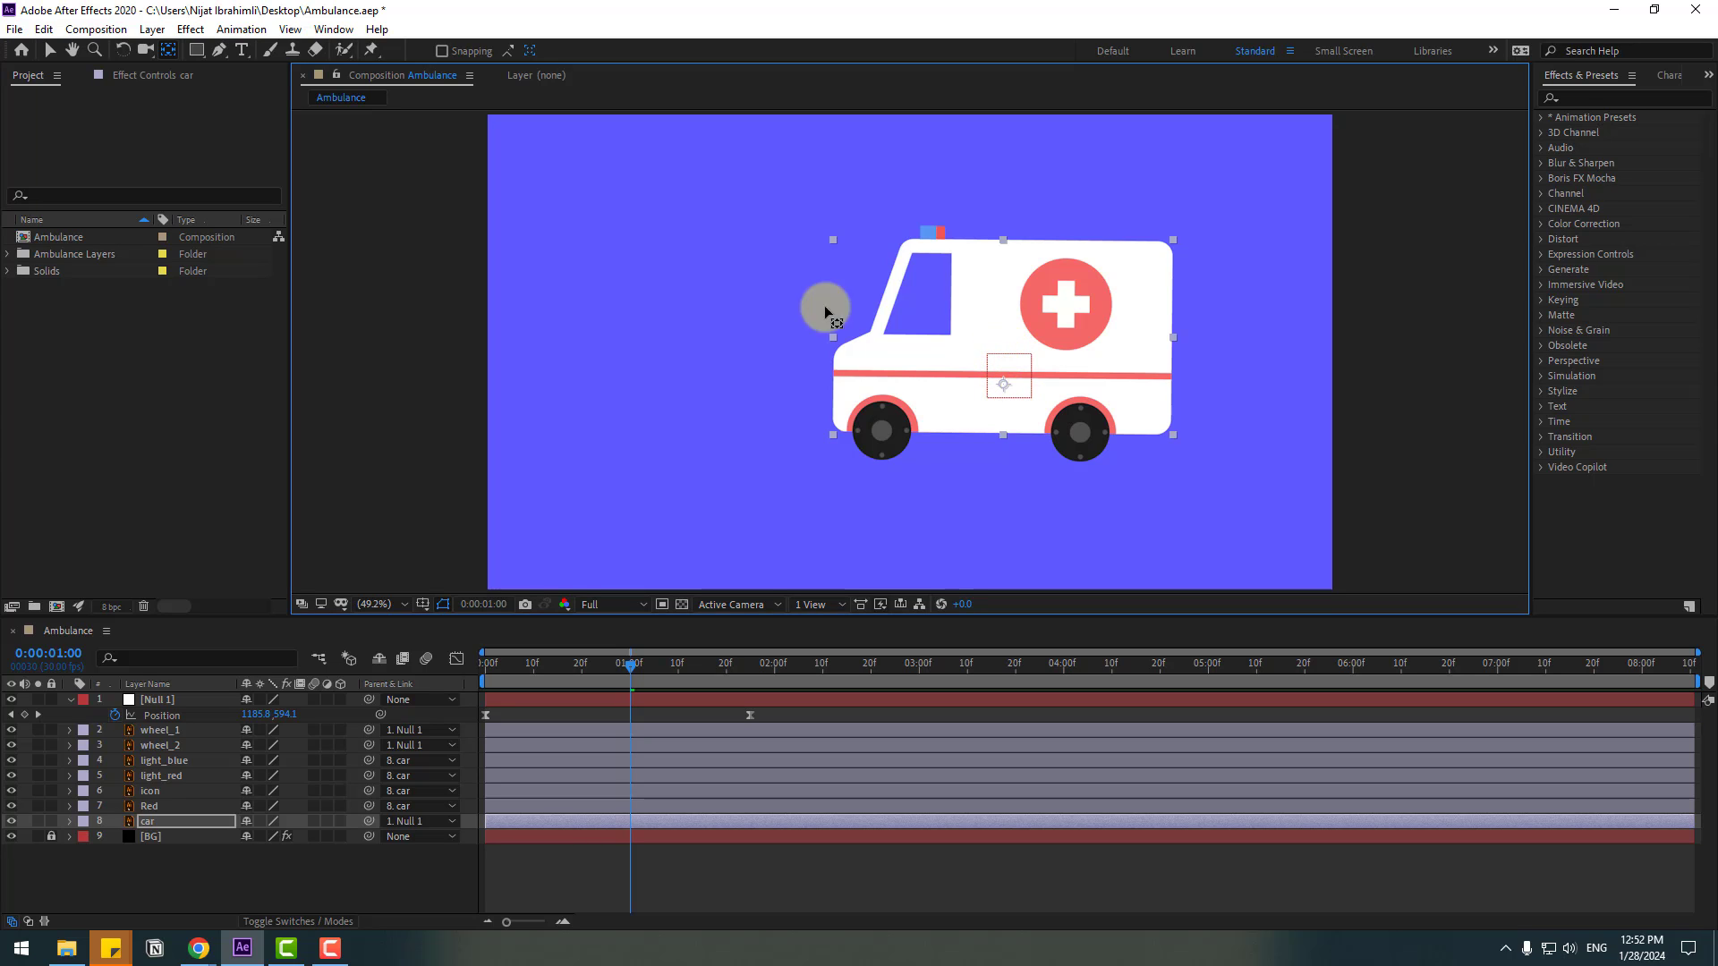
left_click(50, 51)
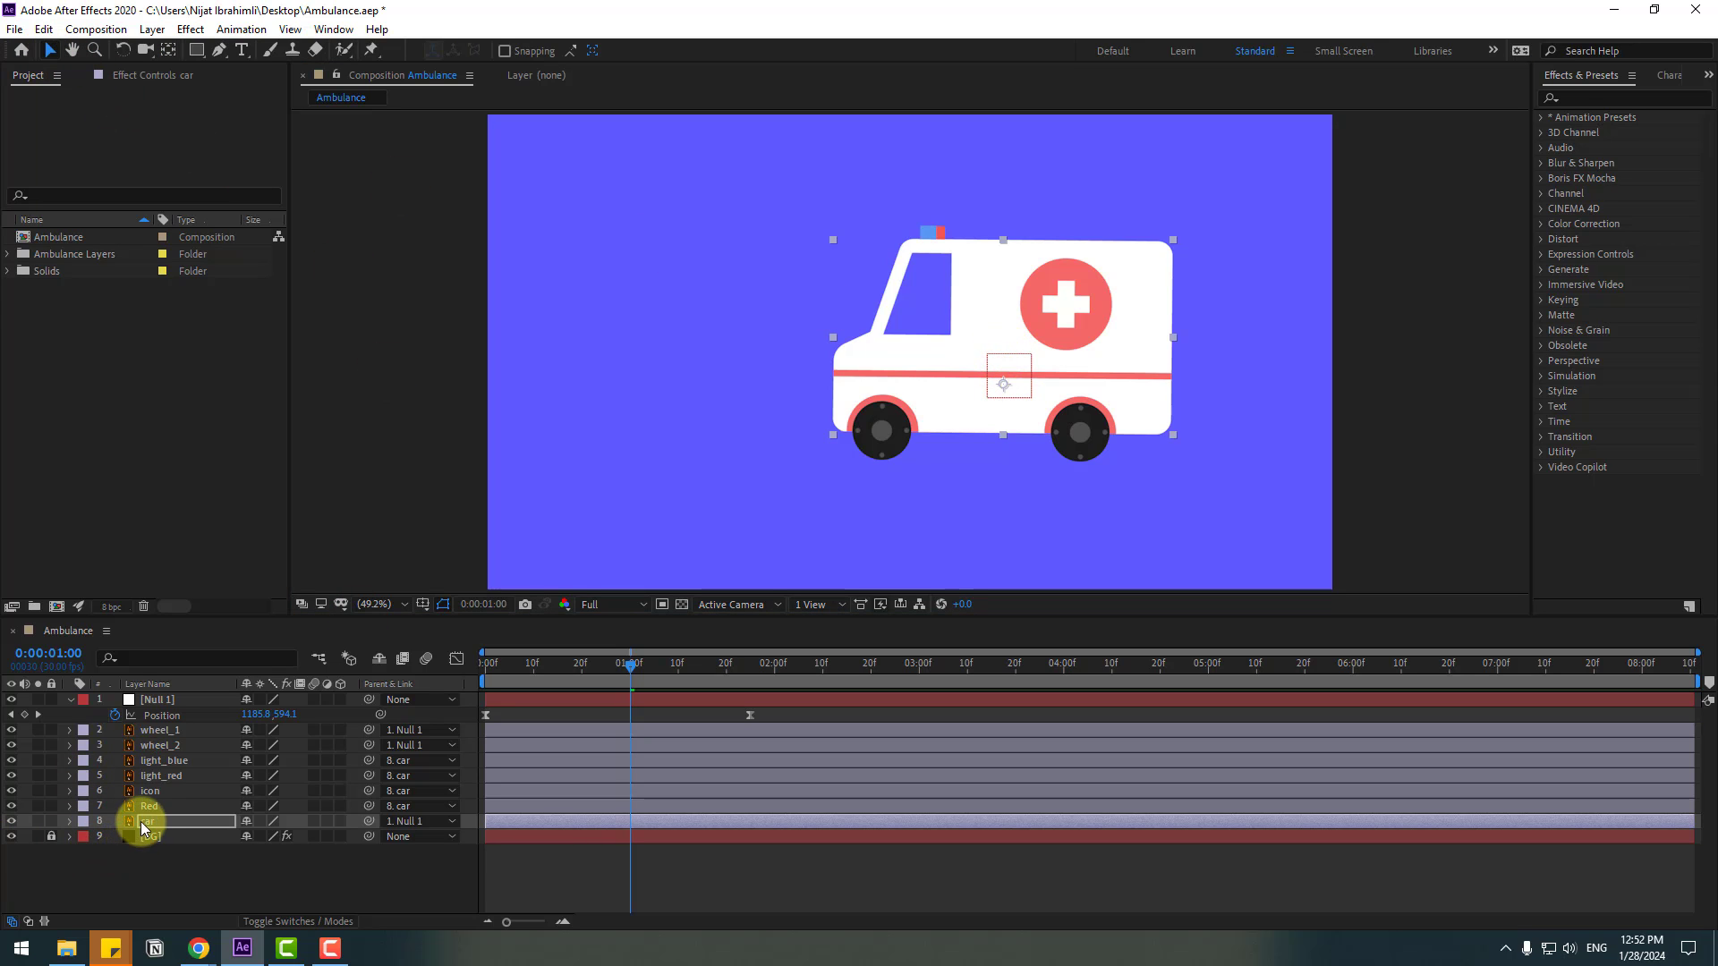
Step: Keyframe the car layer's rotation at 0° at 0:00:01:00 and -2.5° at 0:00:01:10
key("r")
left_click(115, 837)
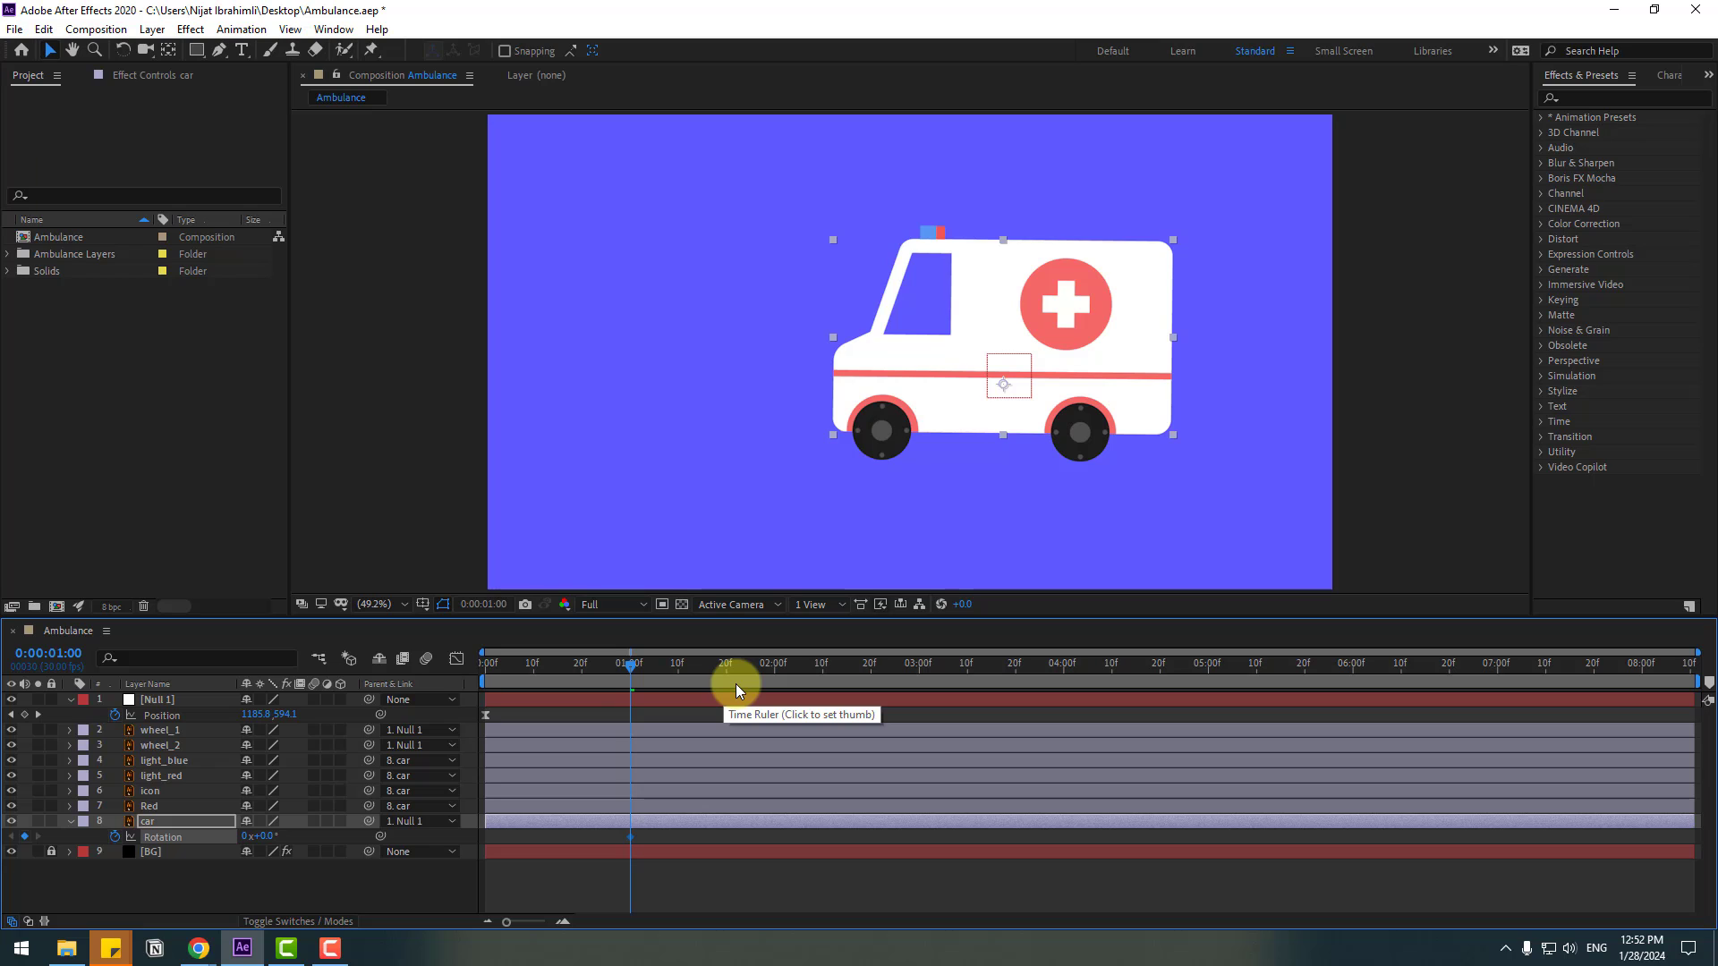
key("shift+Page_Down")
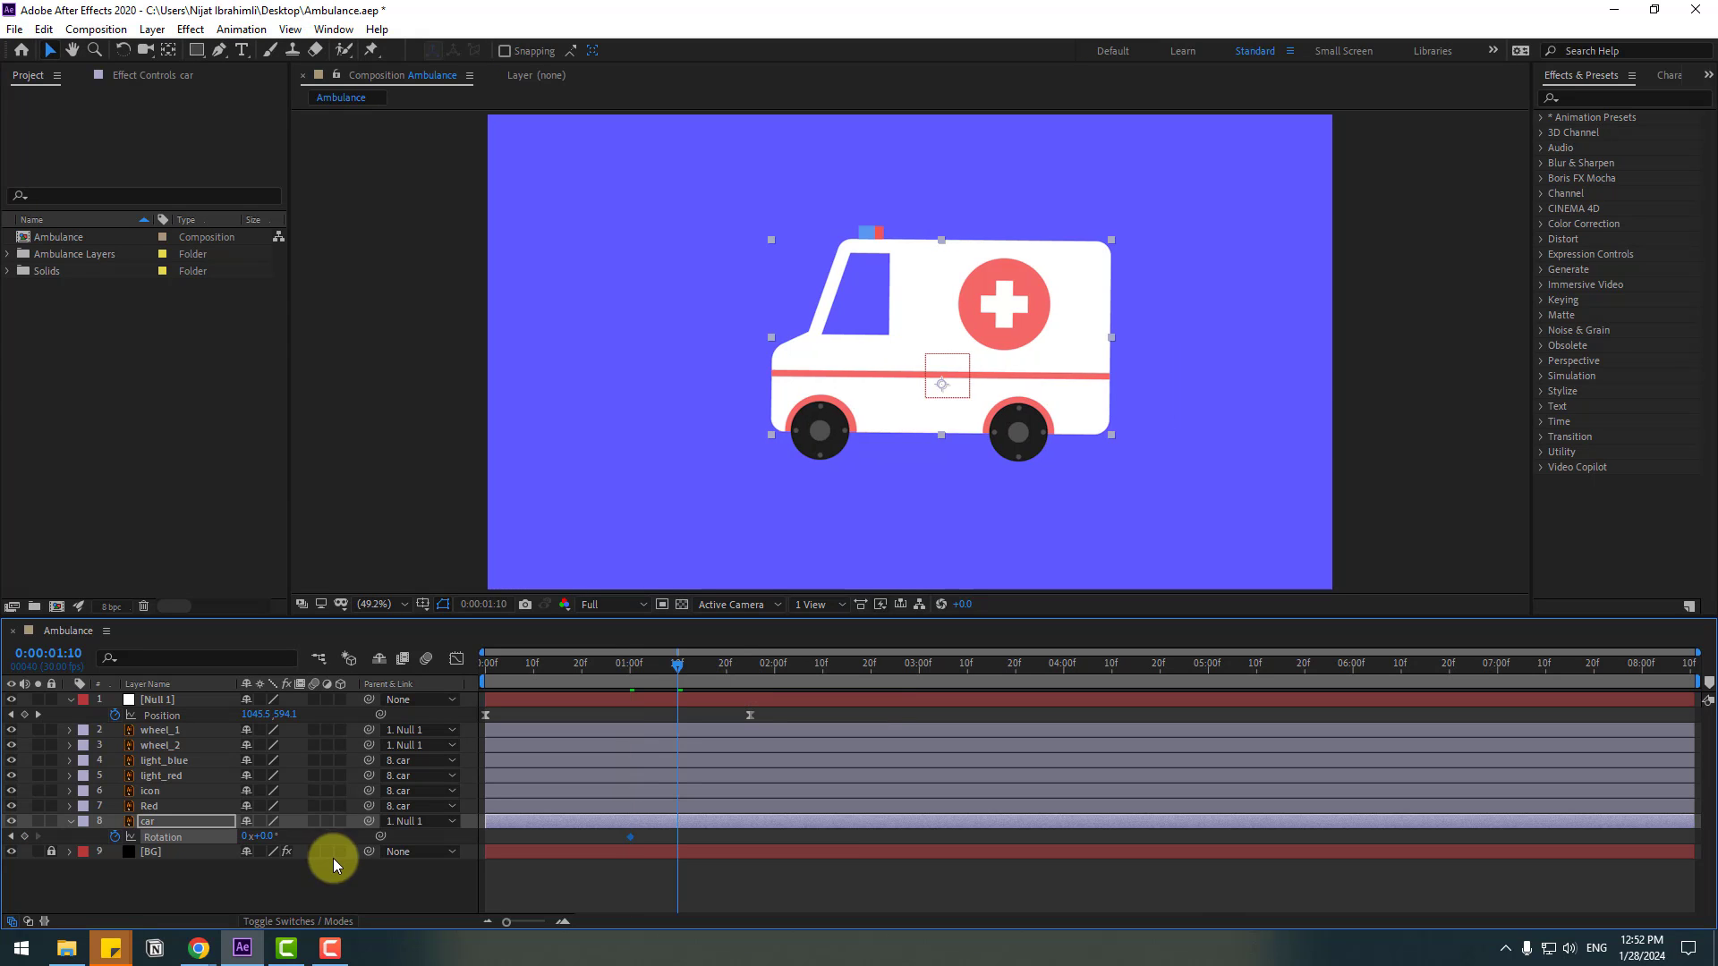
left_click(262, 836)
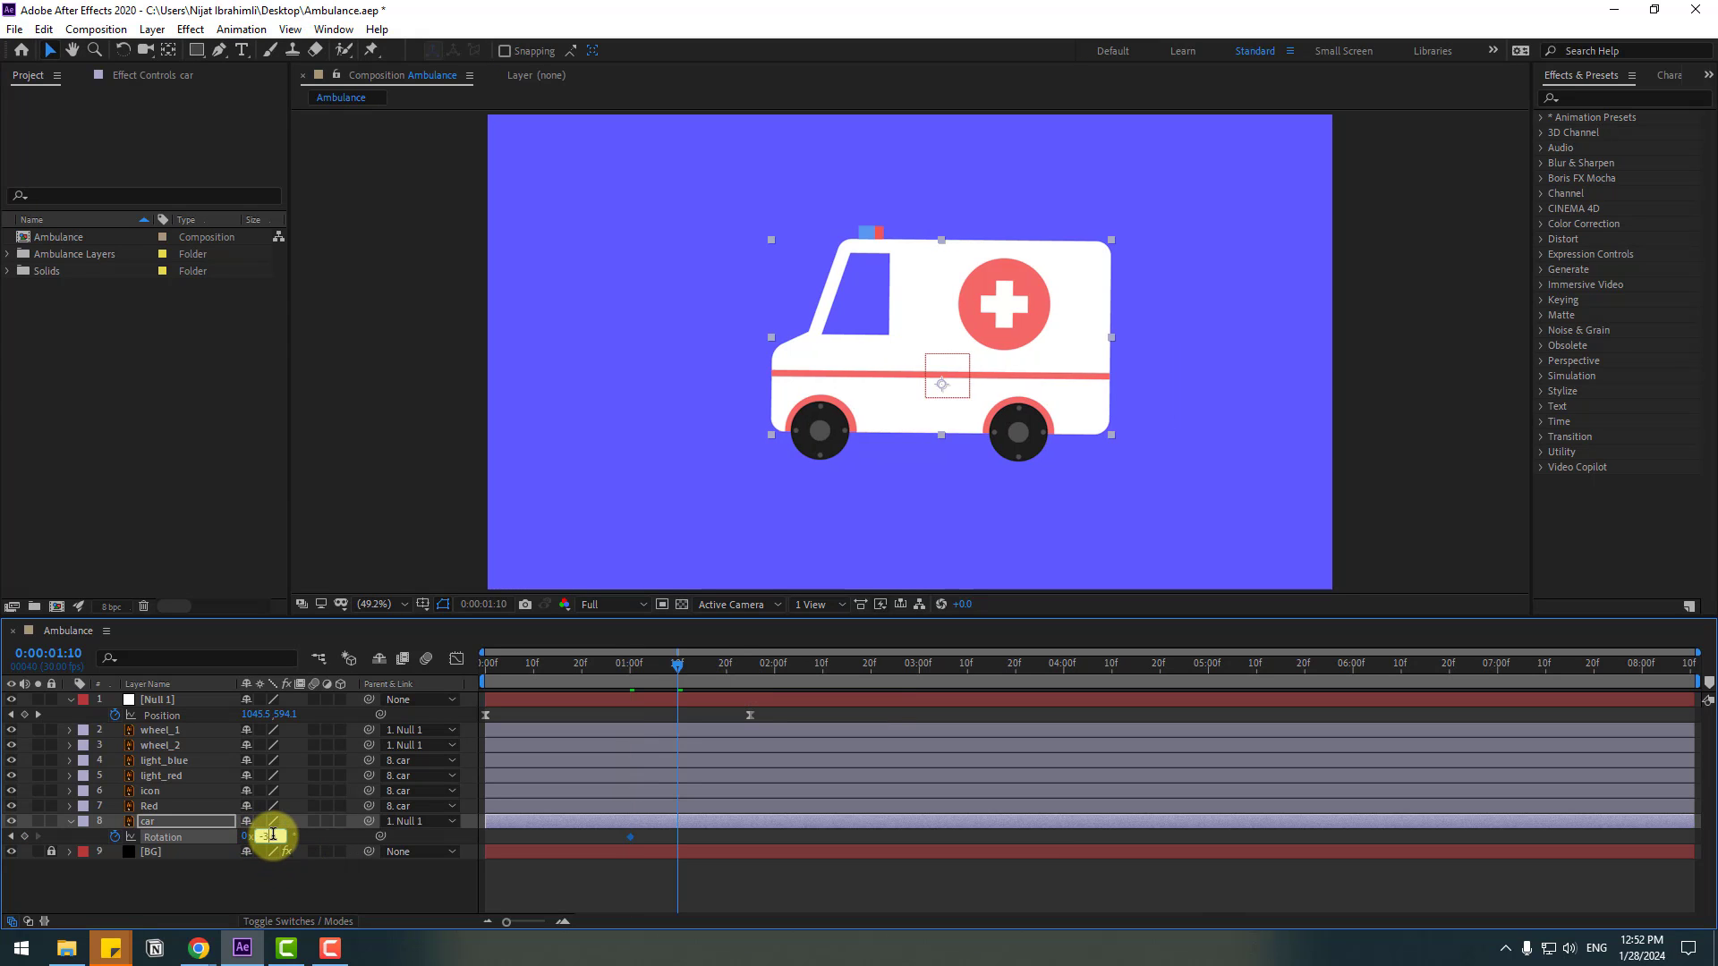
type("-3")
key("Return")
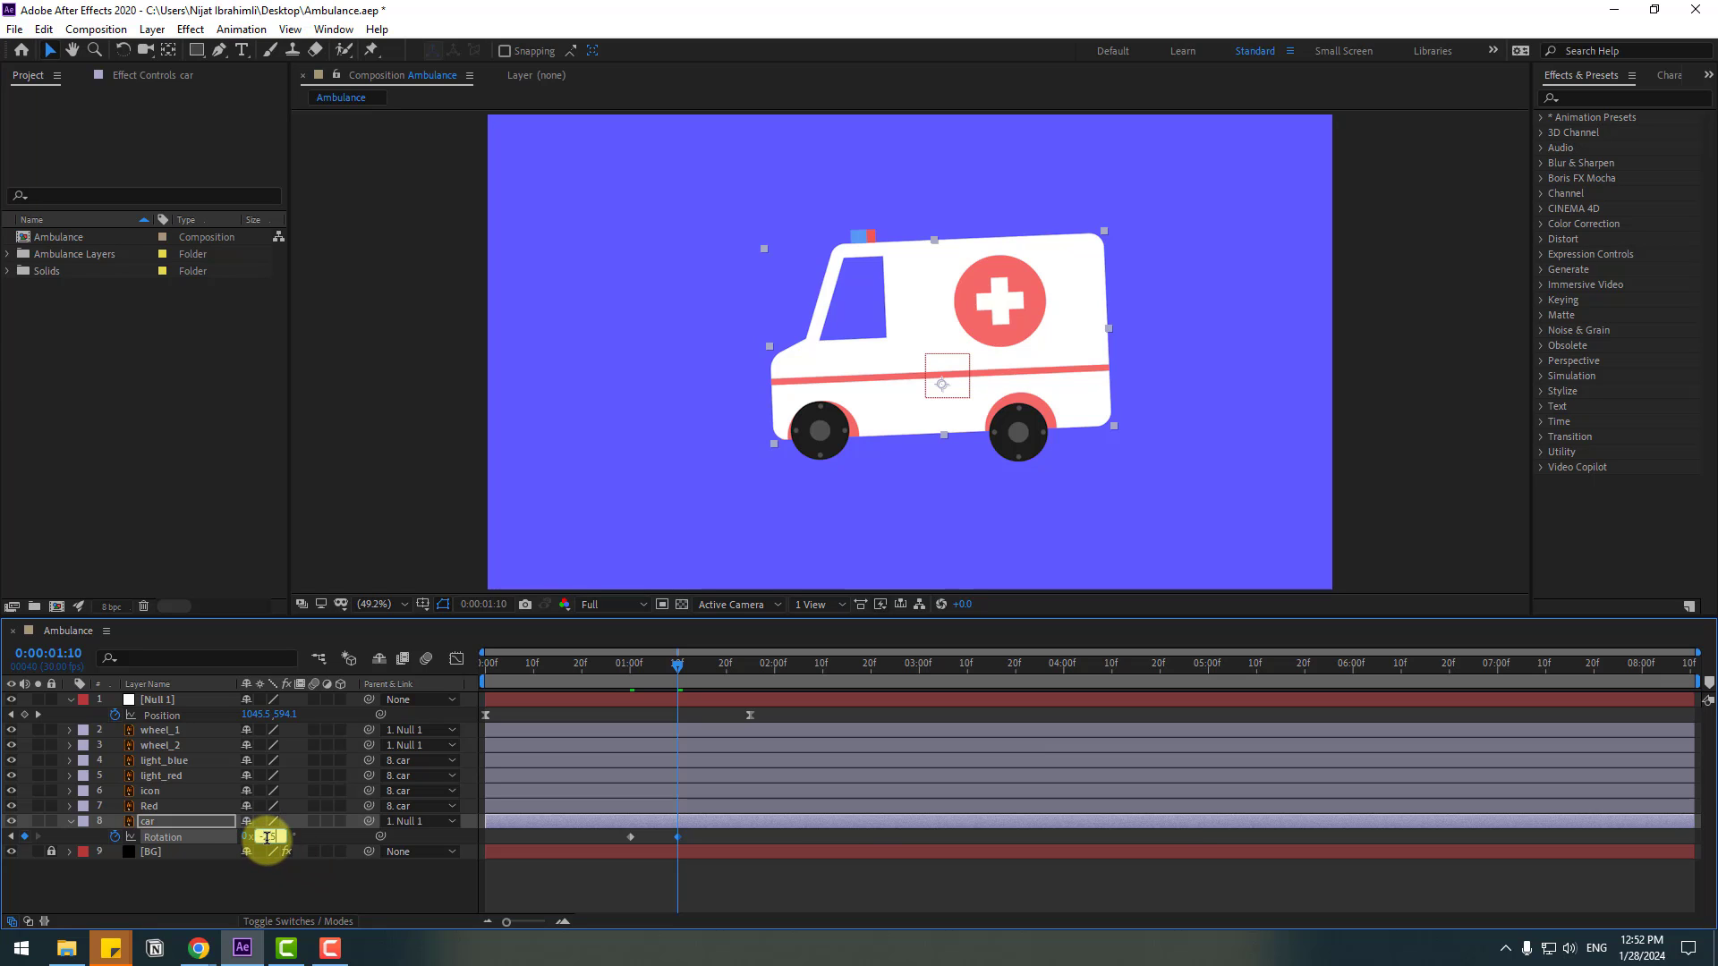
key("Return")
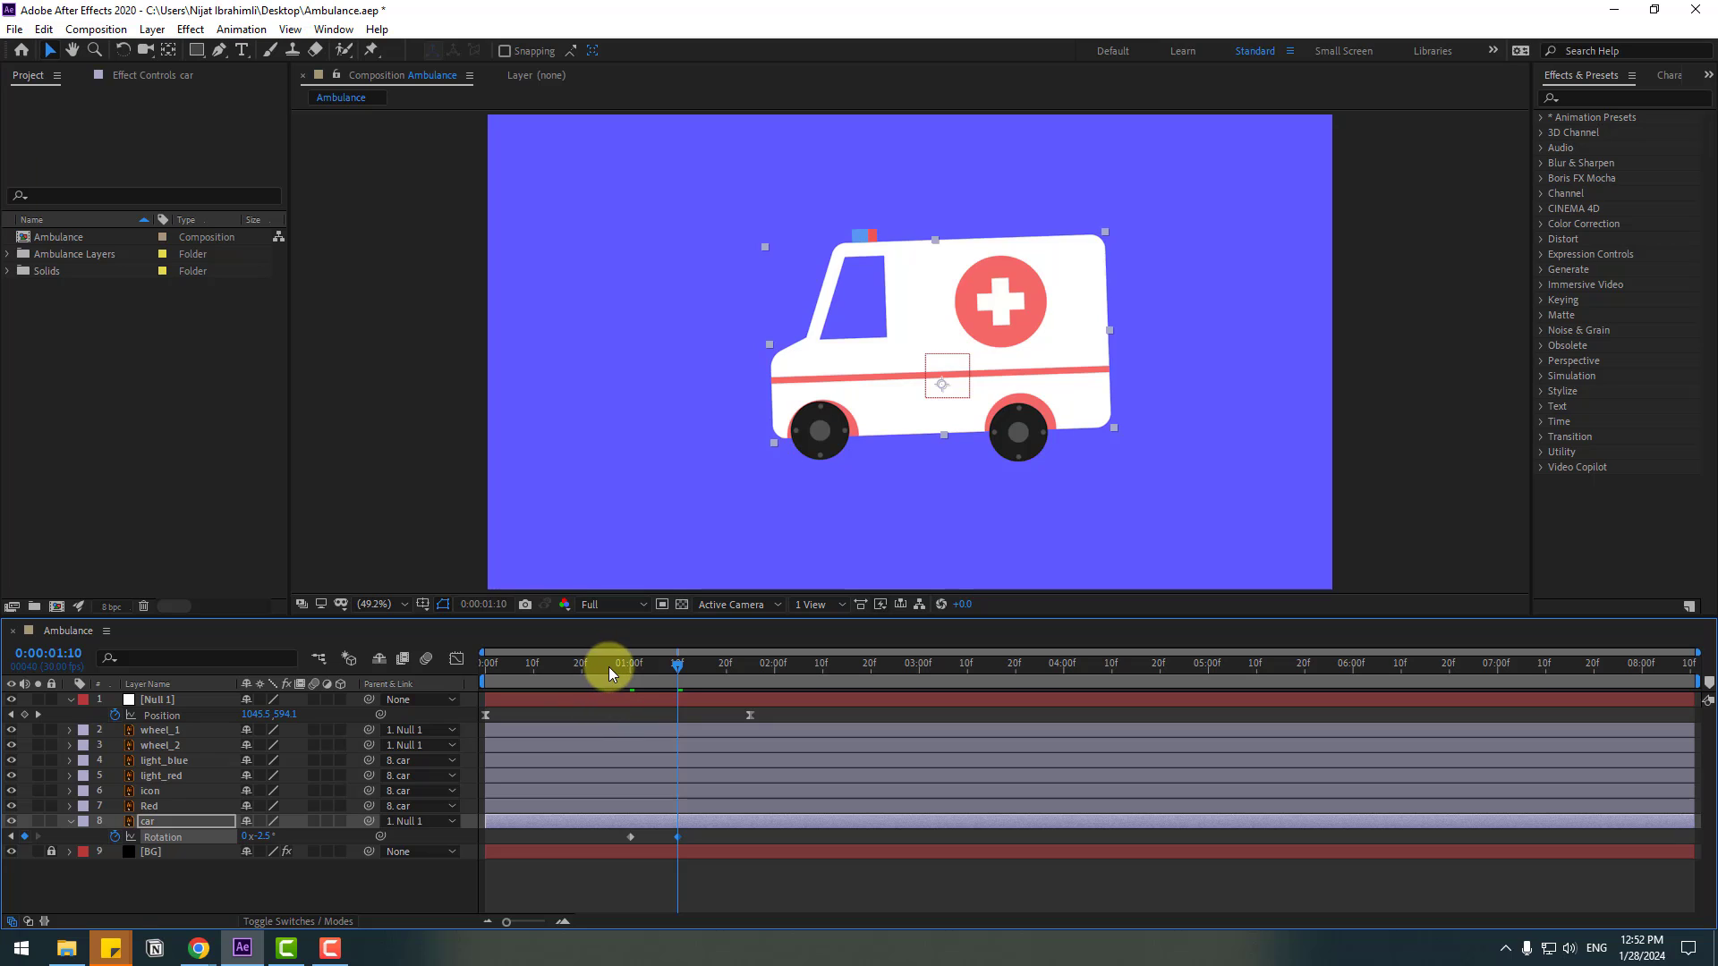
Step: Advance ten frames to 0:00:01:20 and set the car layer's rotation to 2.5° there
left_click_drag(608, 668, 676, 687)
left_click(497, 605)
type("+10")
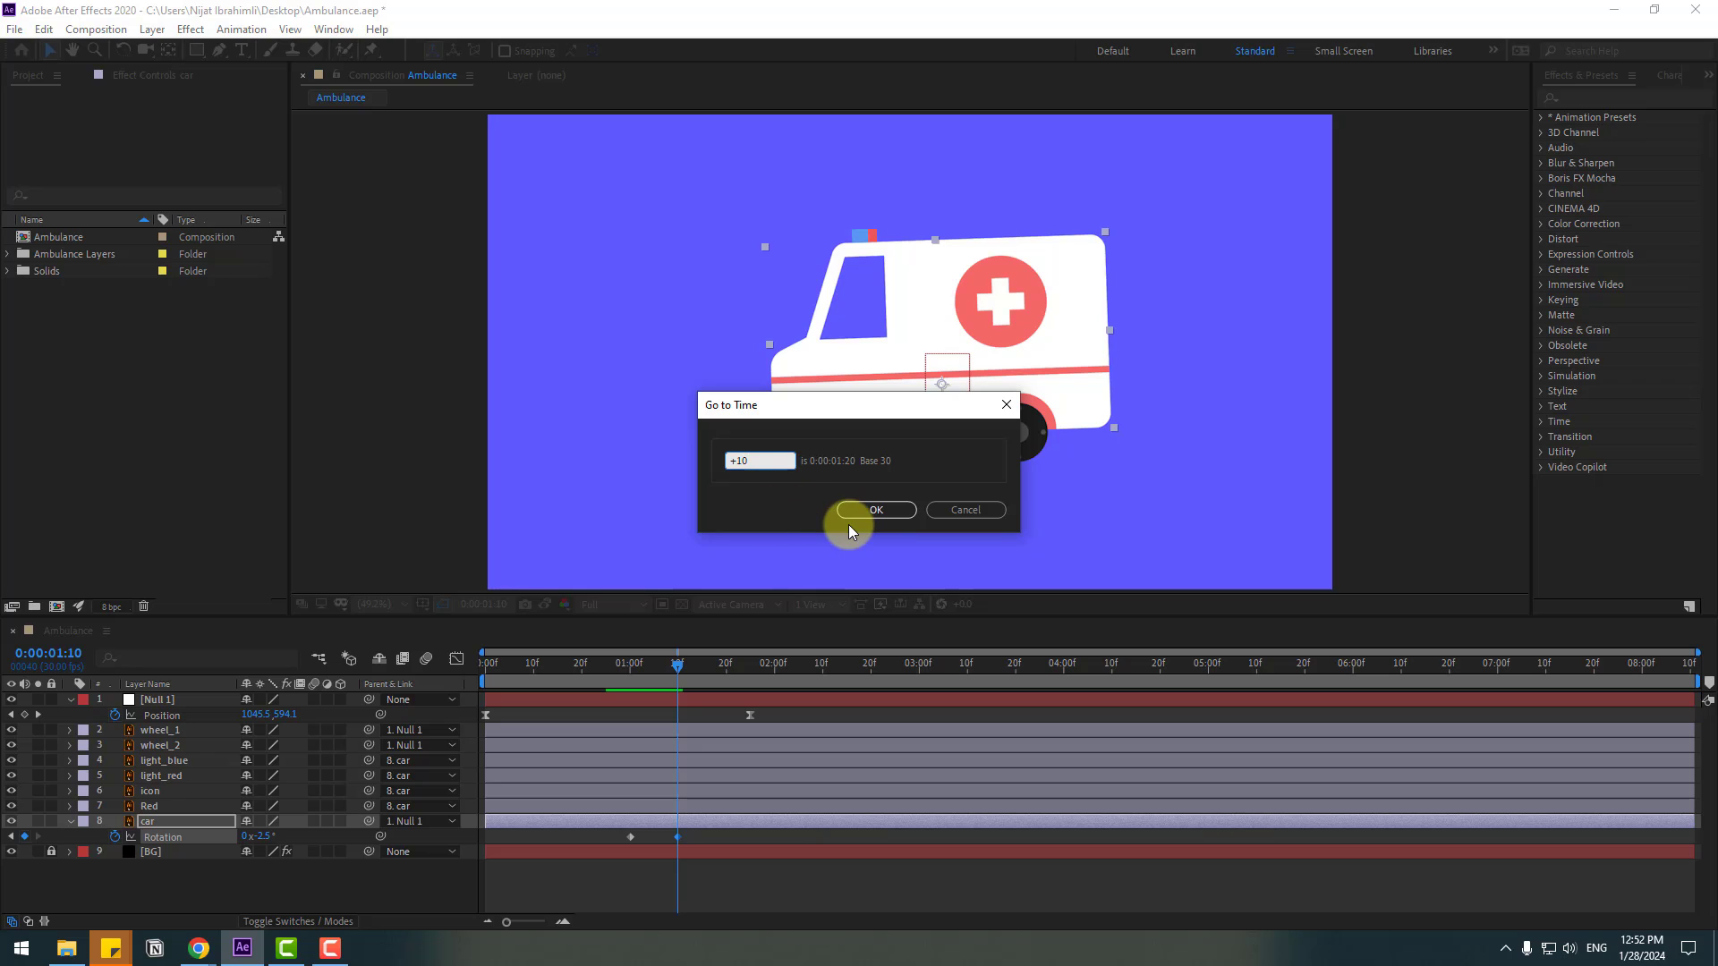
left_click(876, 521)
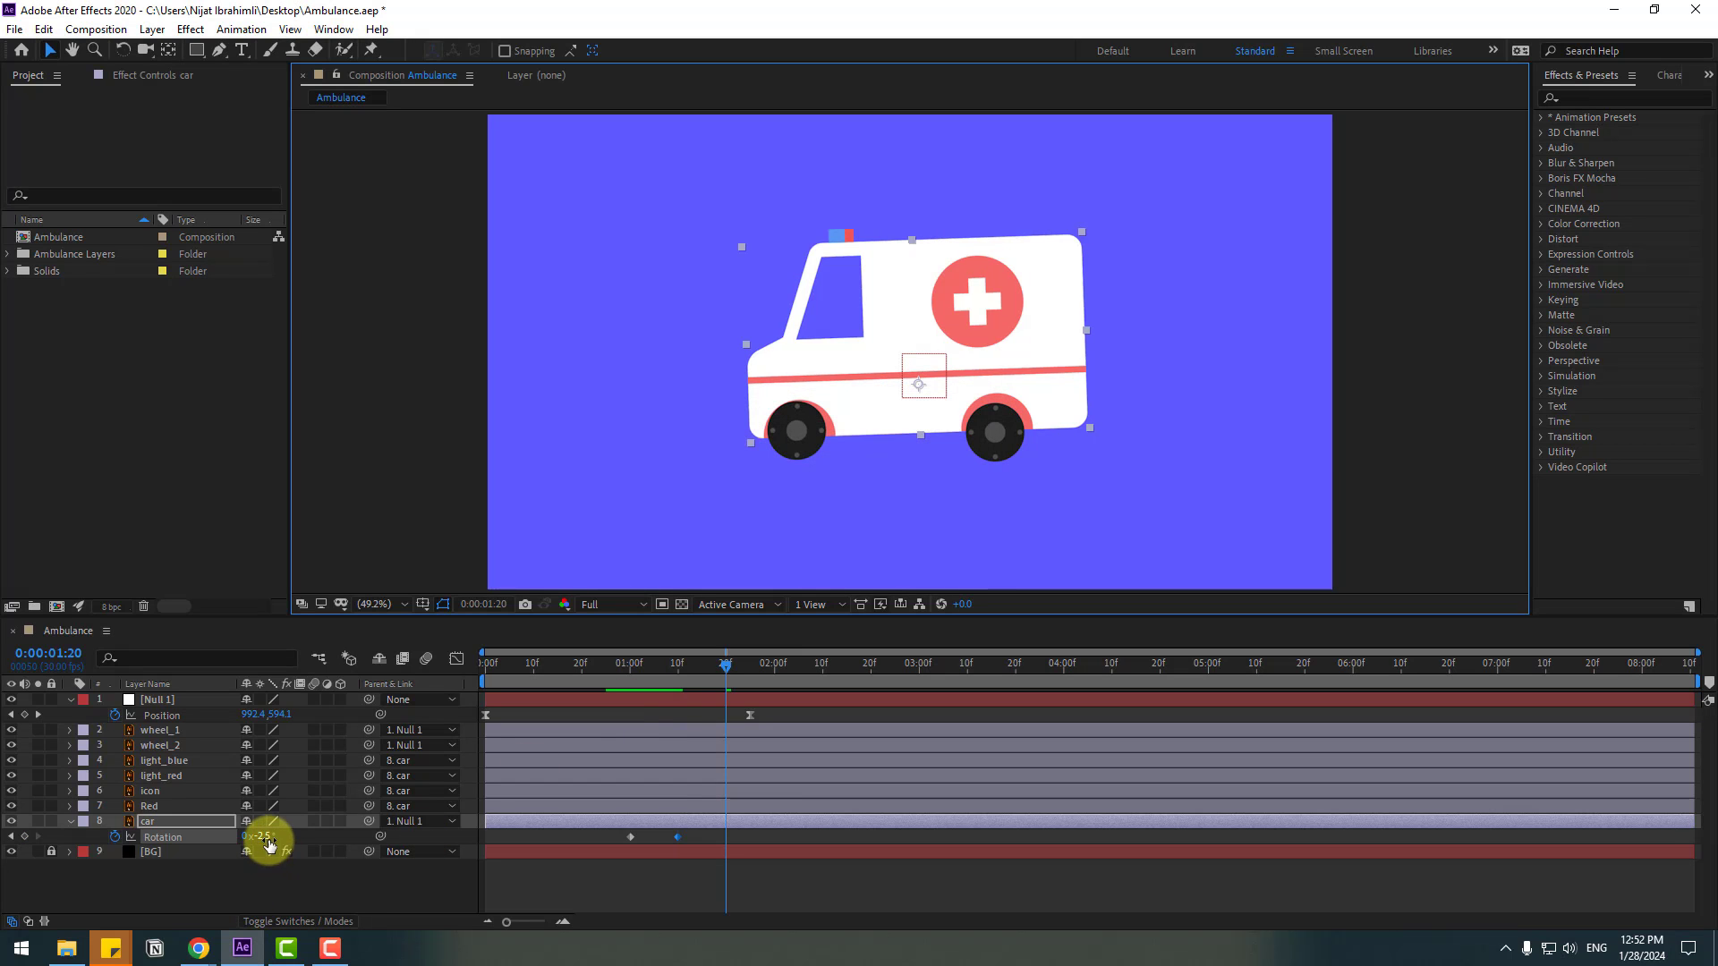
left_click(270, 838)
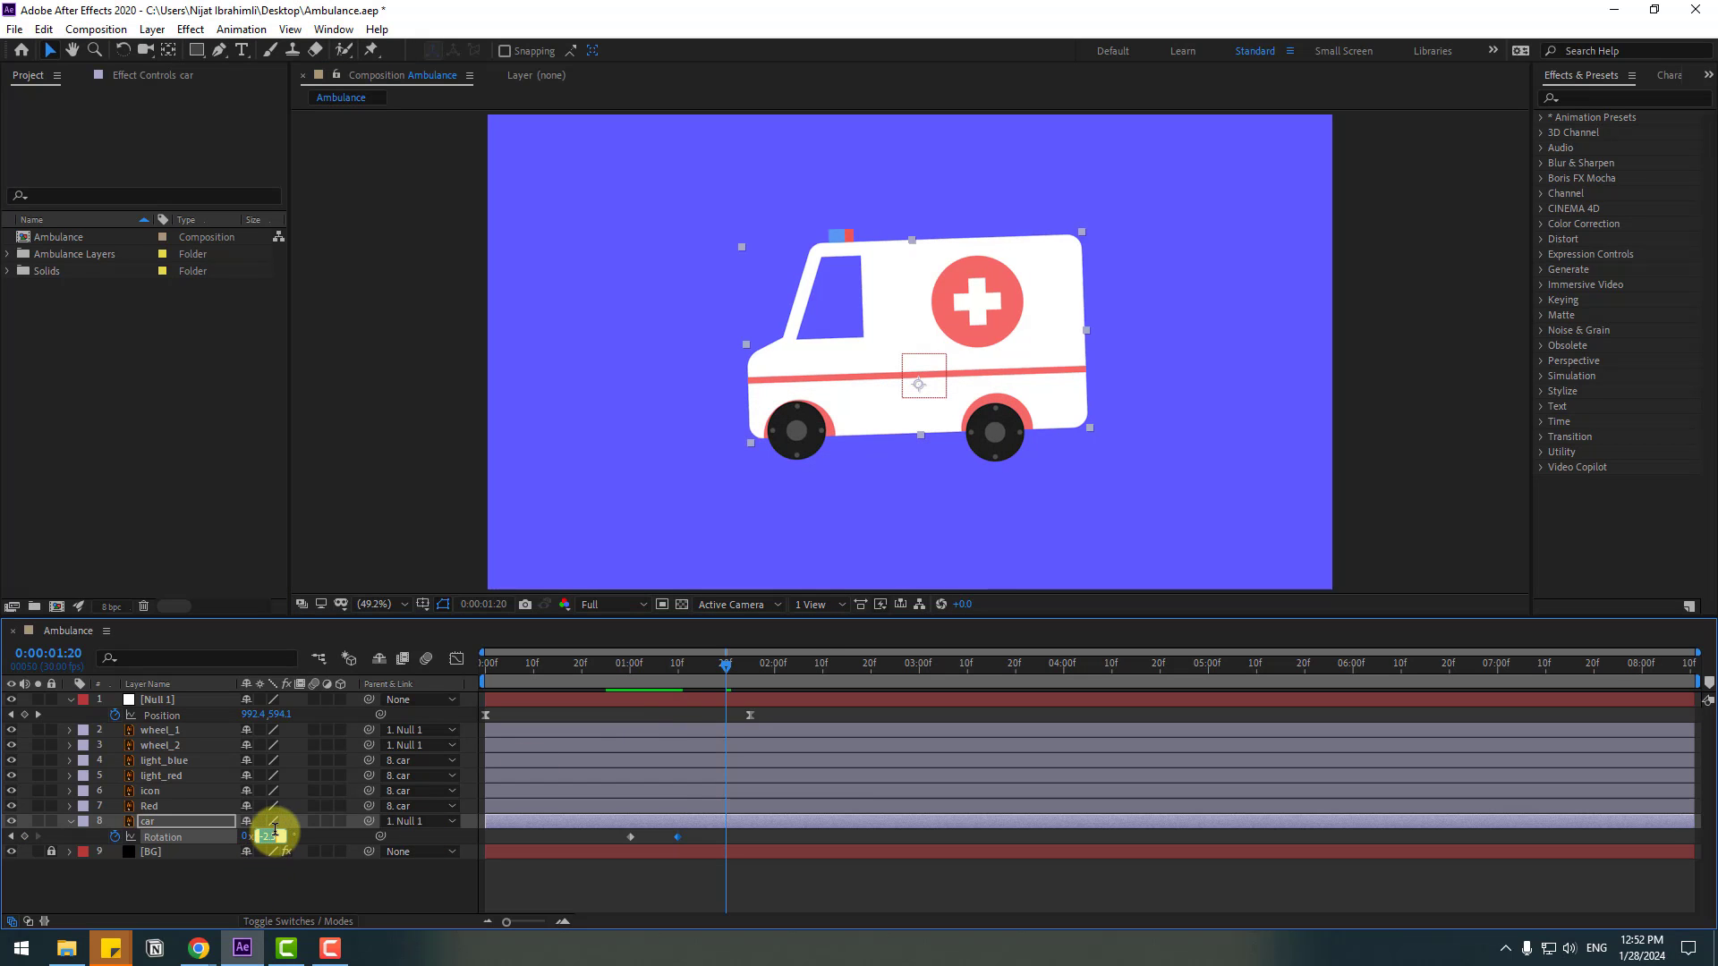
type("2.5")
key("Return")
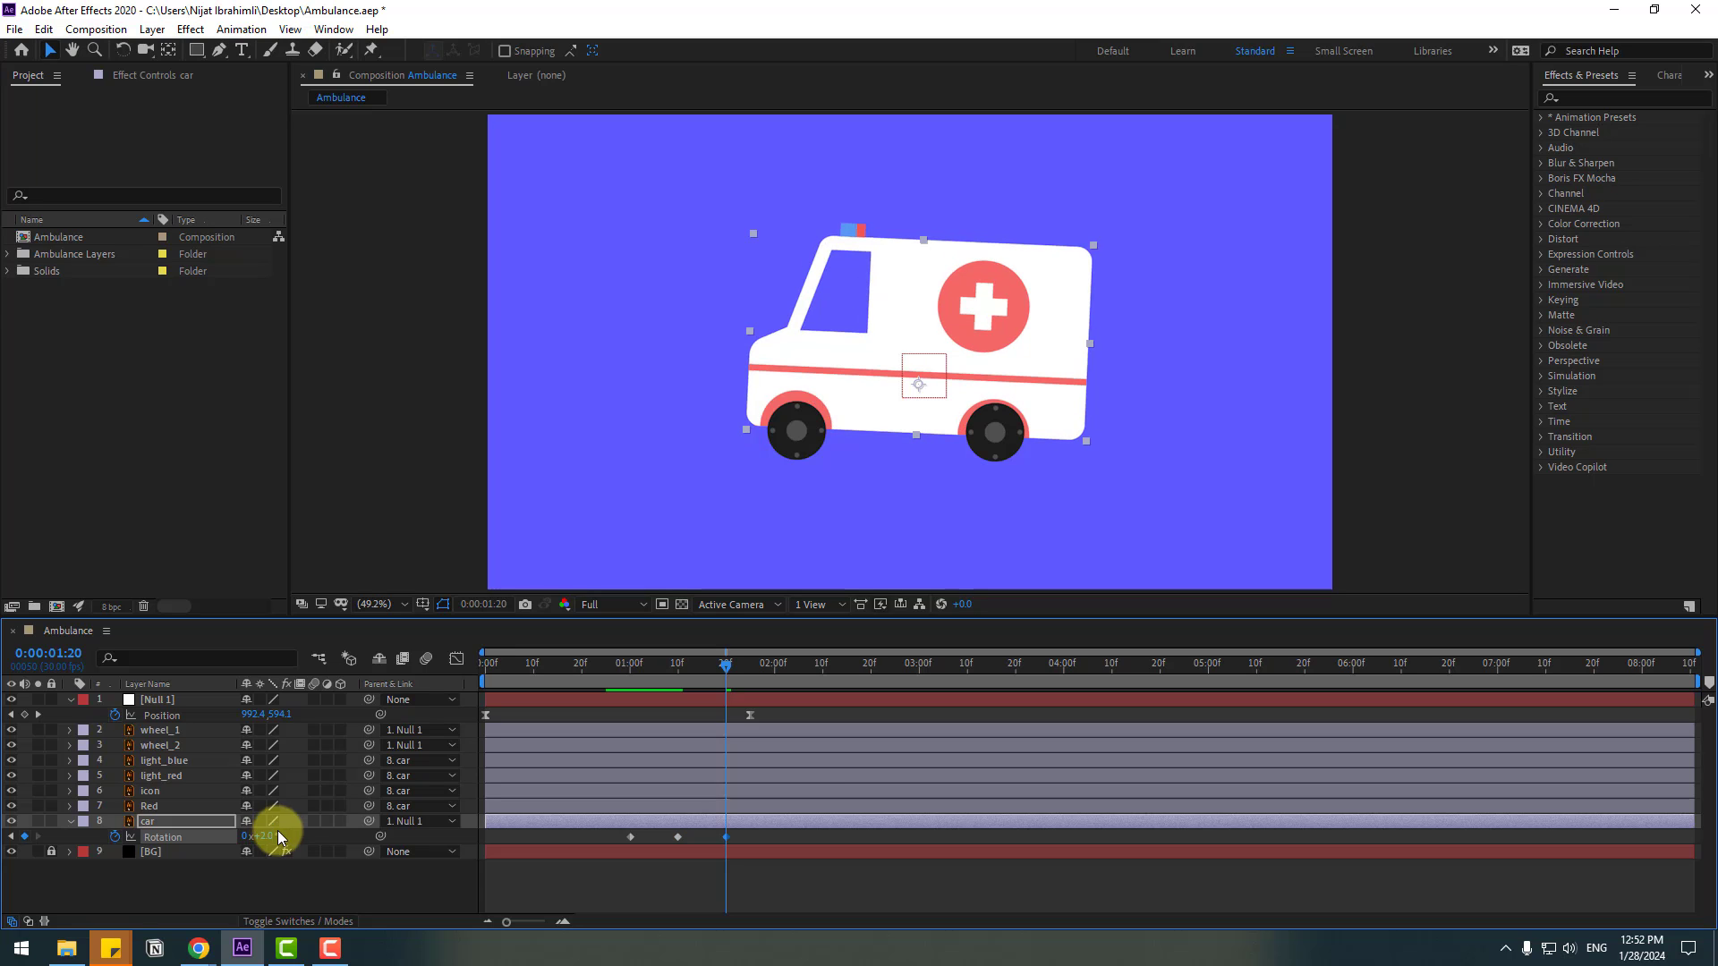
Step: Keyframe the car layer's rotation at -1° at 0:00:02:00 and 0° at 0:00:02:10
key("shift+Page_Down")
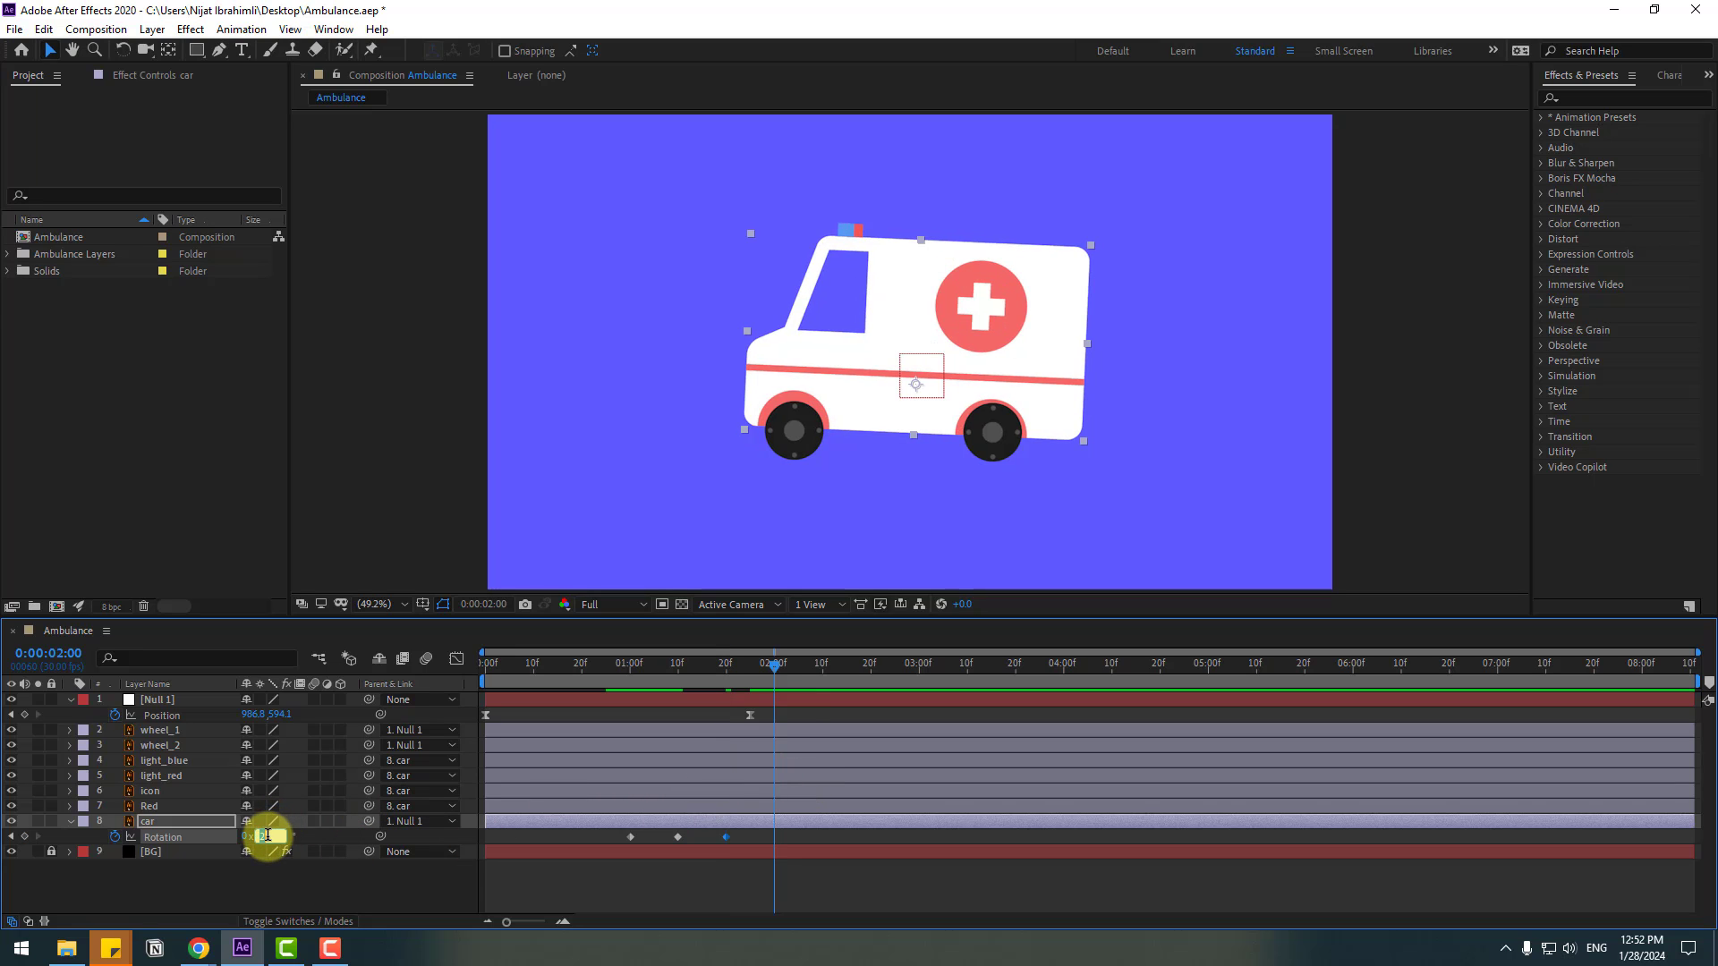
type("-1")
key("Return")
key("shift+Page_Down")
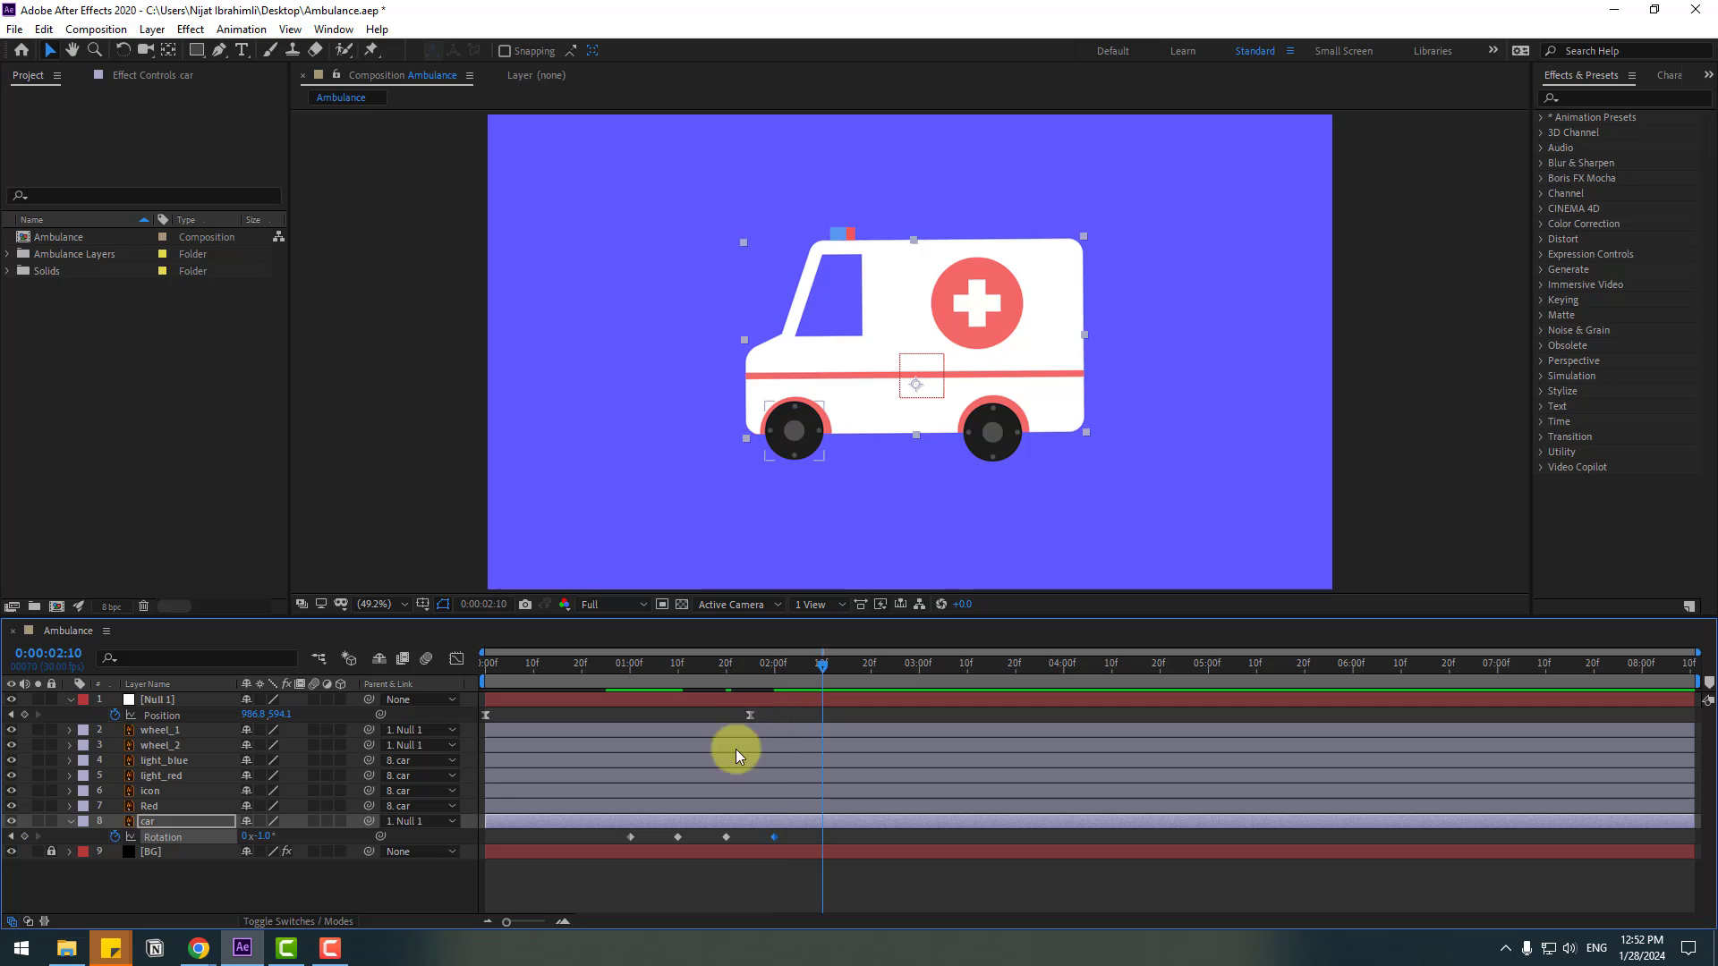
left_click(260, 836)
type("0")
key("Return")
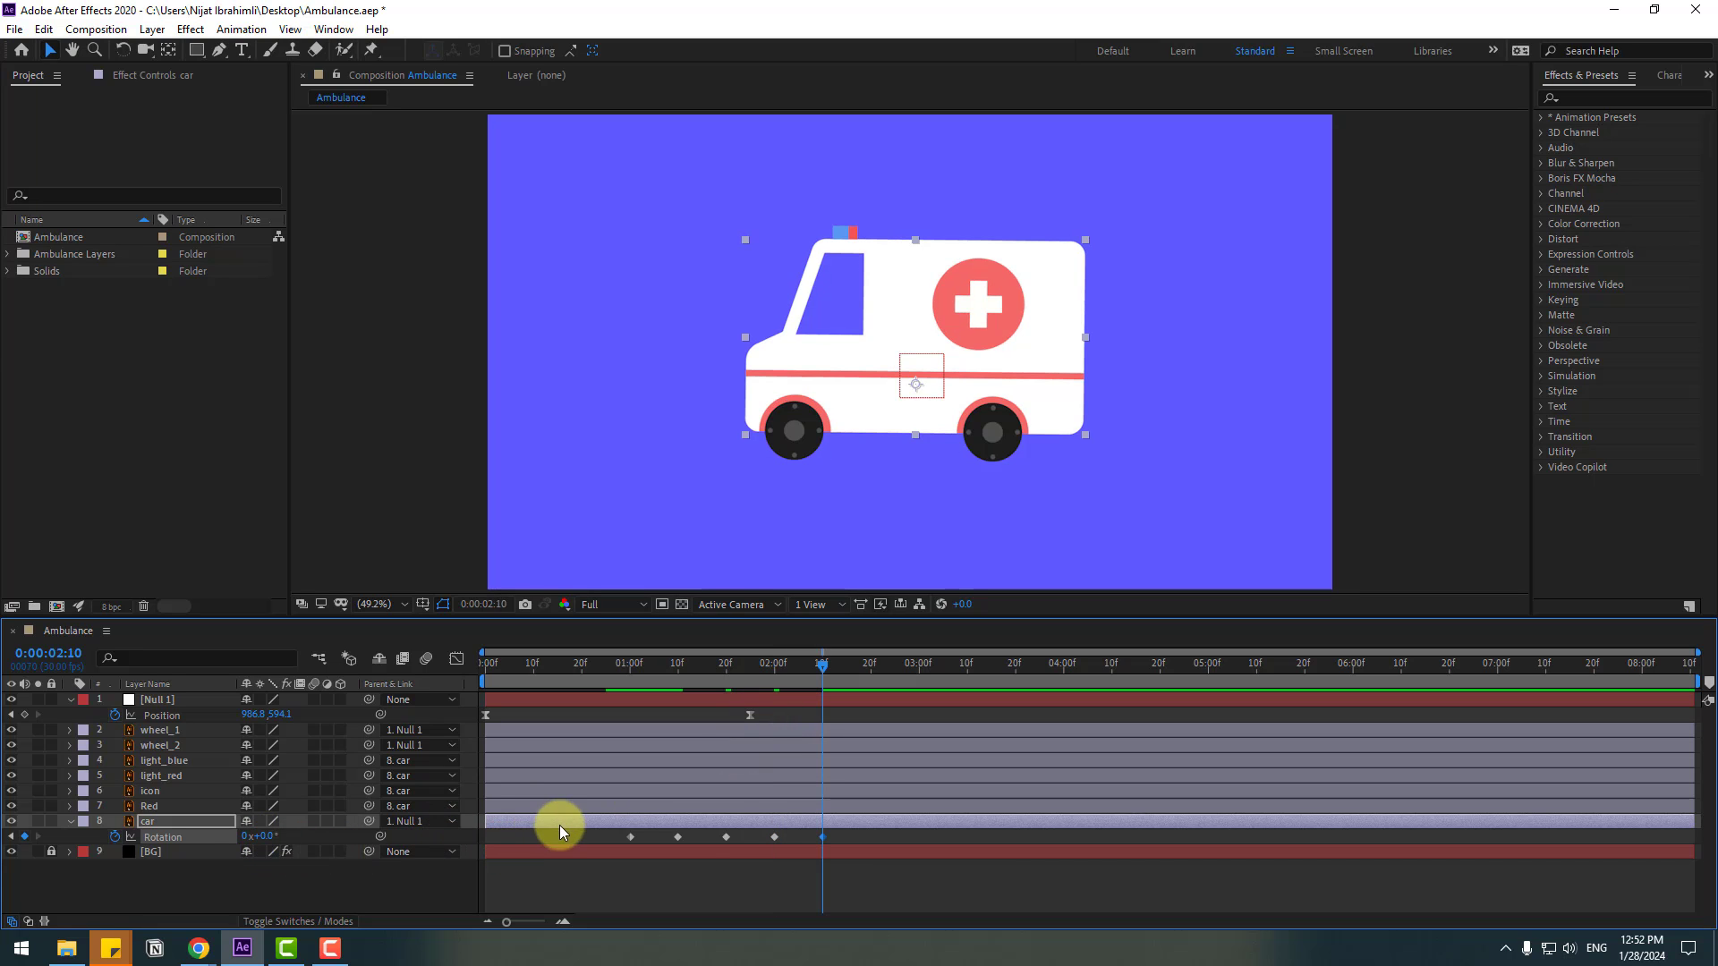
Step: Apply Easy Ease to all of the car layer's rotation keyframes and scrub through the rocking motion
left_click_drag(813, 871, 614, 843)
right_click(630, 836)
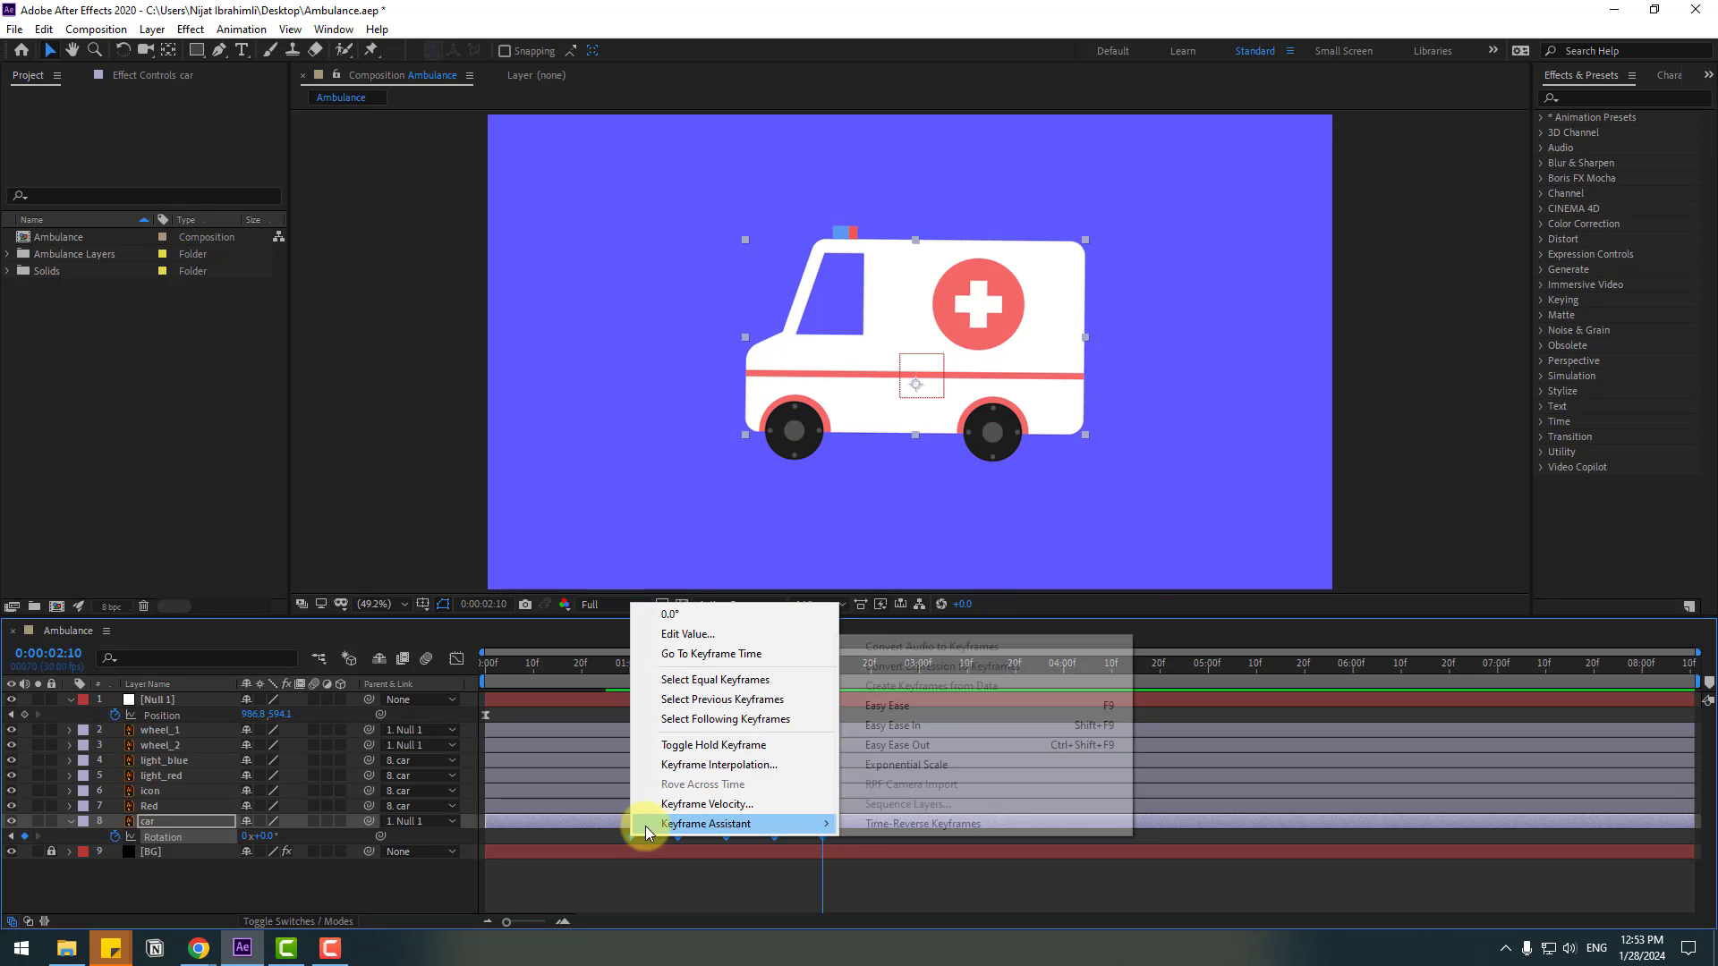
left_click(974, 707)
left_click(624, 664)
left_click_drag(624, 664, 688, 671)
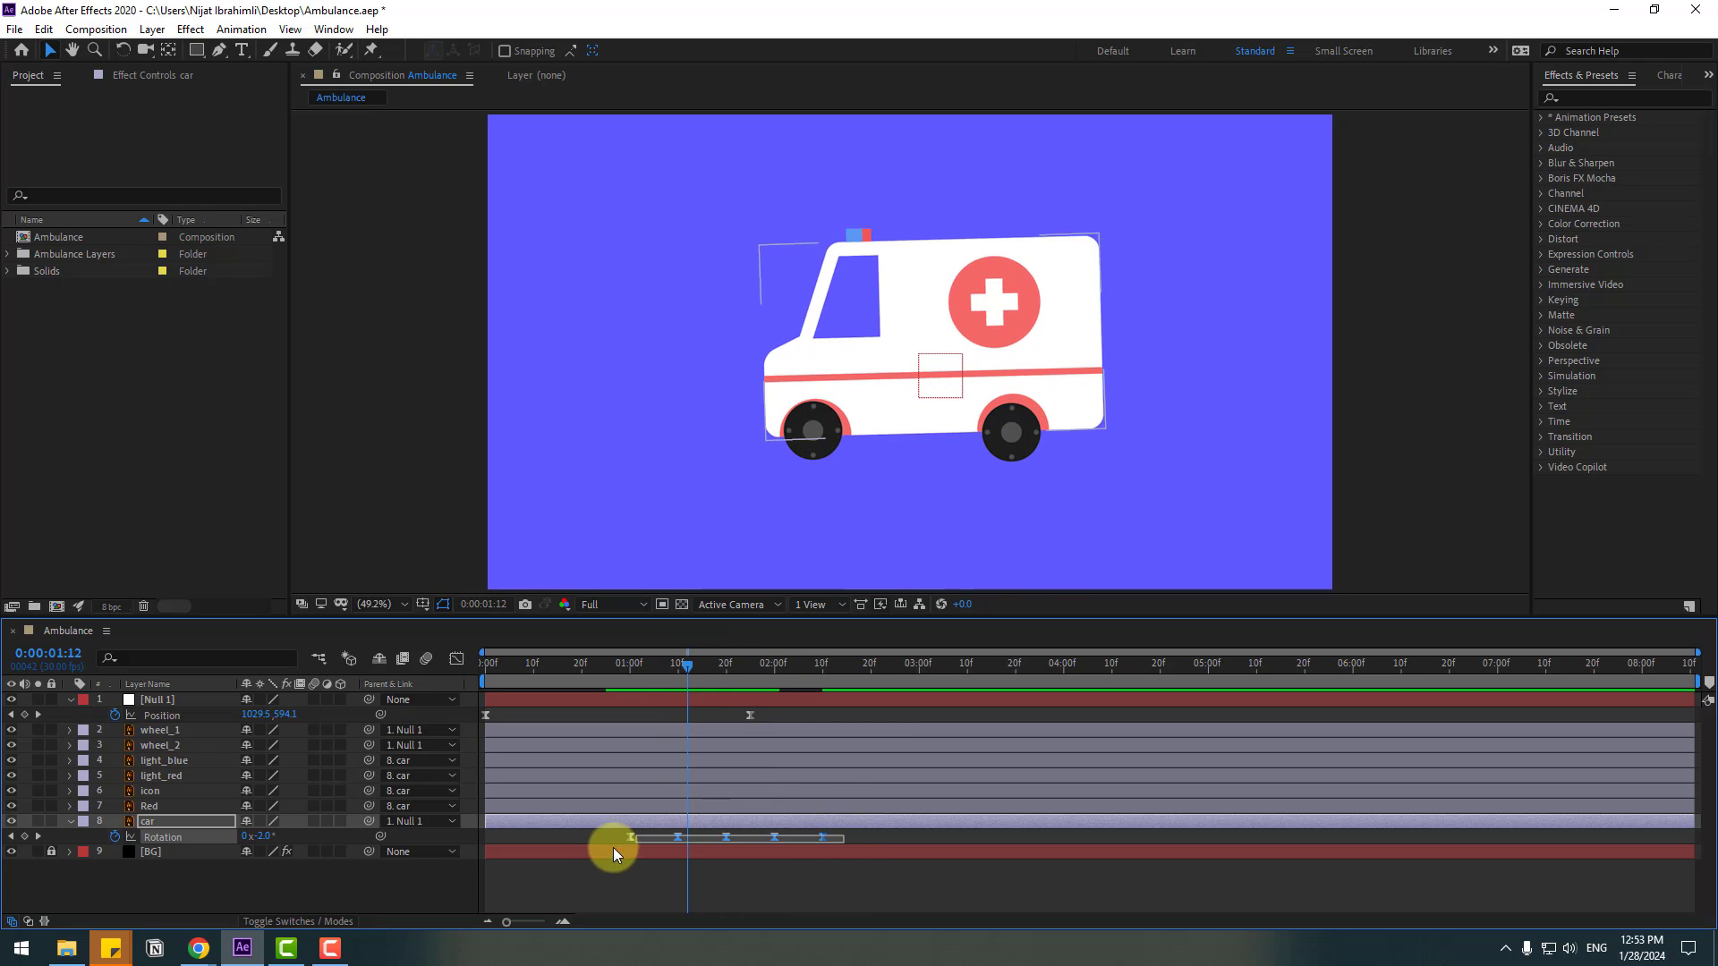
Step: Try shifting the car's rotation keyframes later so they start at about 0:00:01:07, and preview the timing
left_click_drag(629, 837, 663, 835)
key("space")
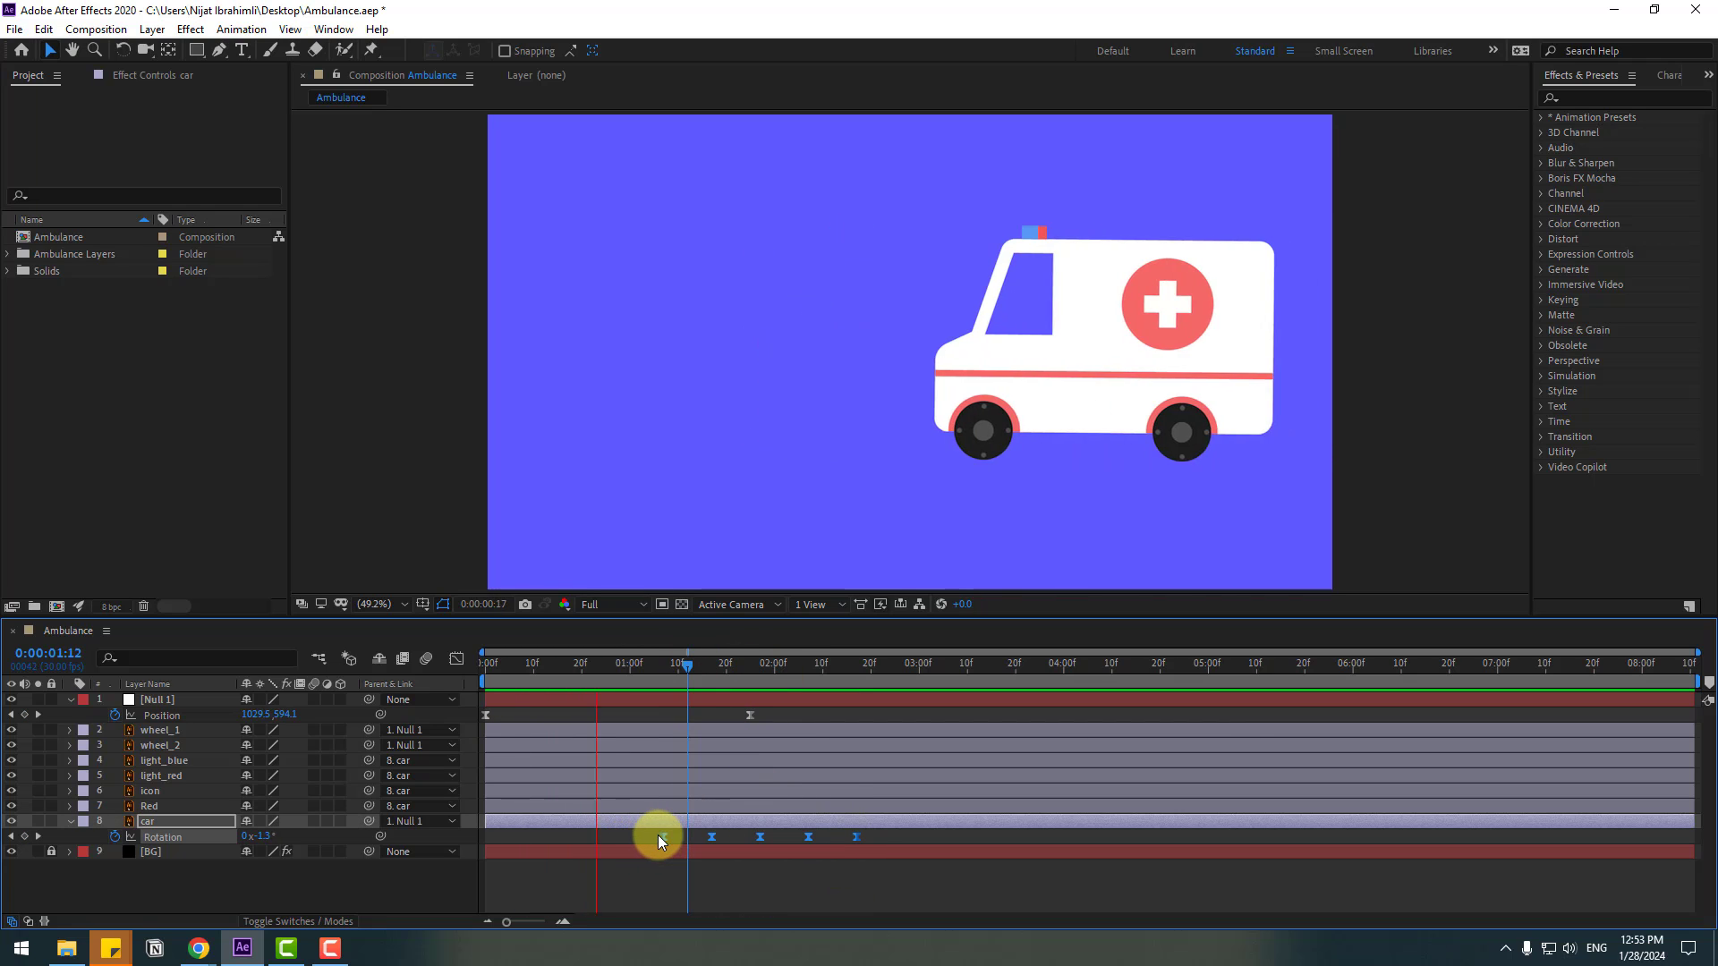
key("space")
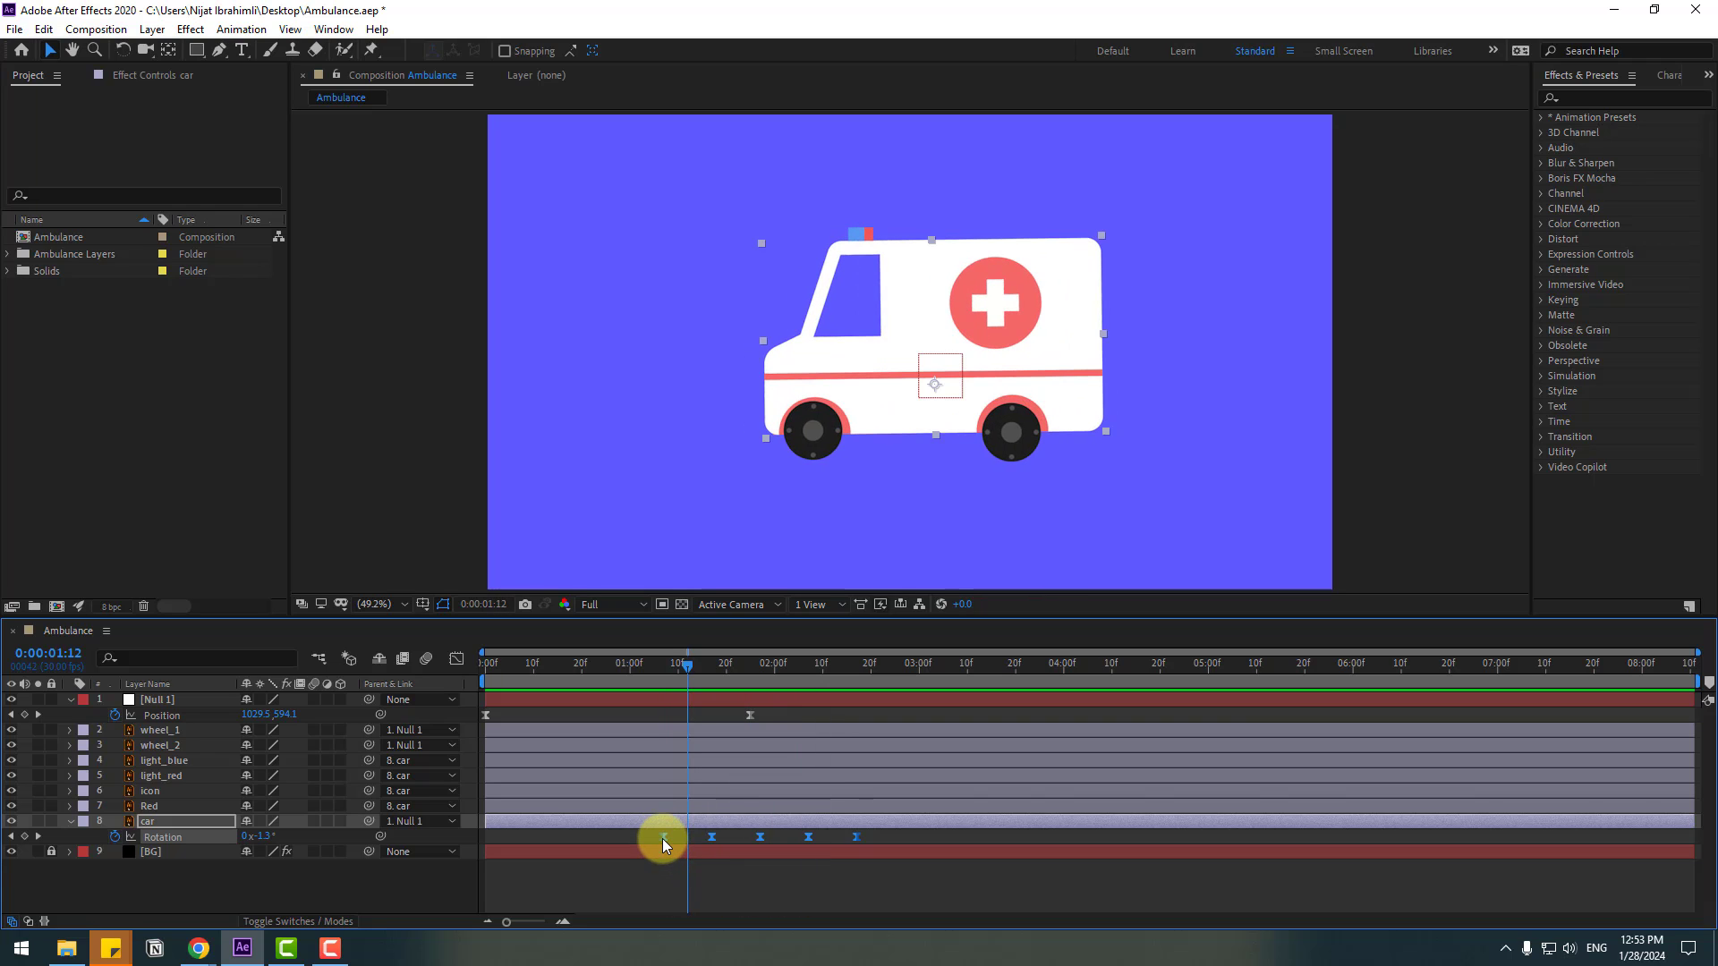
Step: Start the car's rotation keyframes at about 0:00:00:22, stretch them evenly to end at about 0:00:02:12, and preview the rocking
left_click_drag(662, 837, 594, 836)
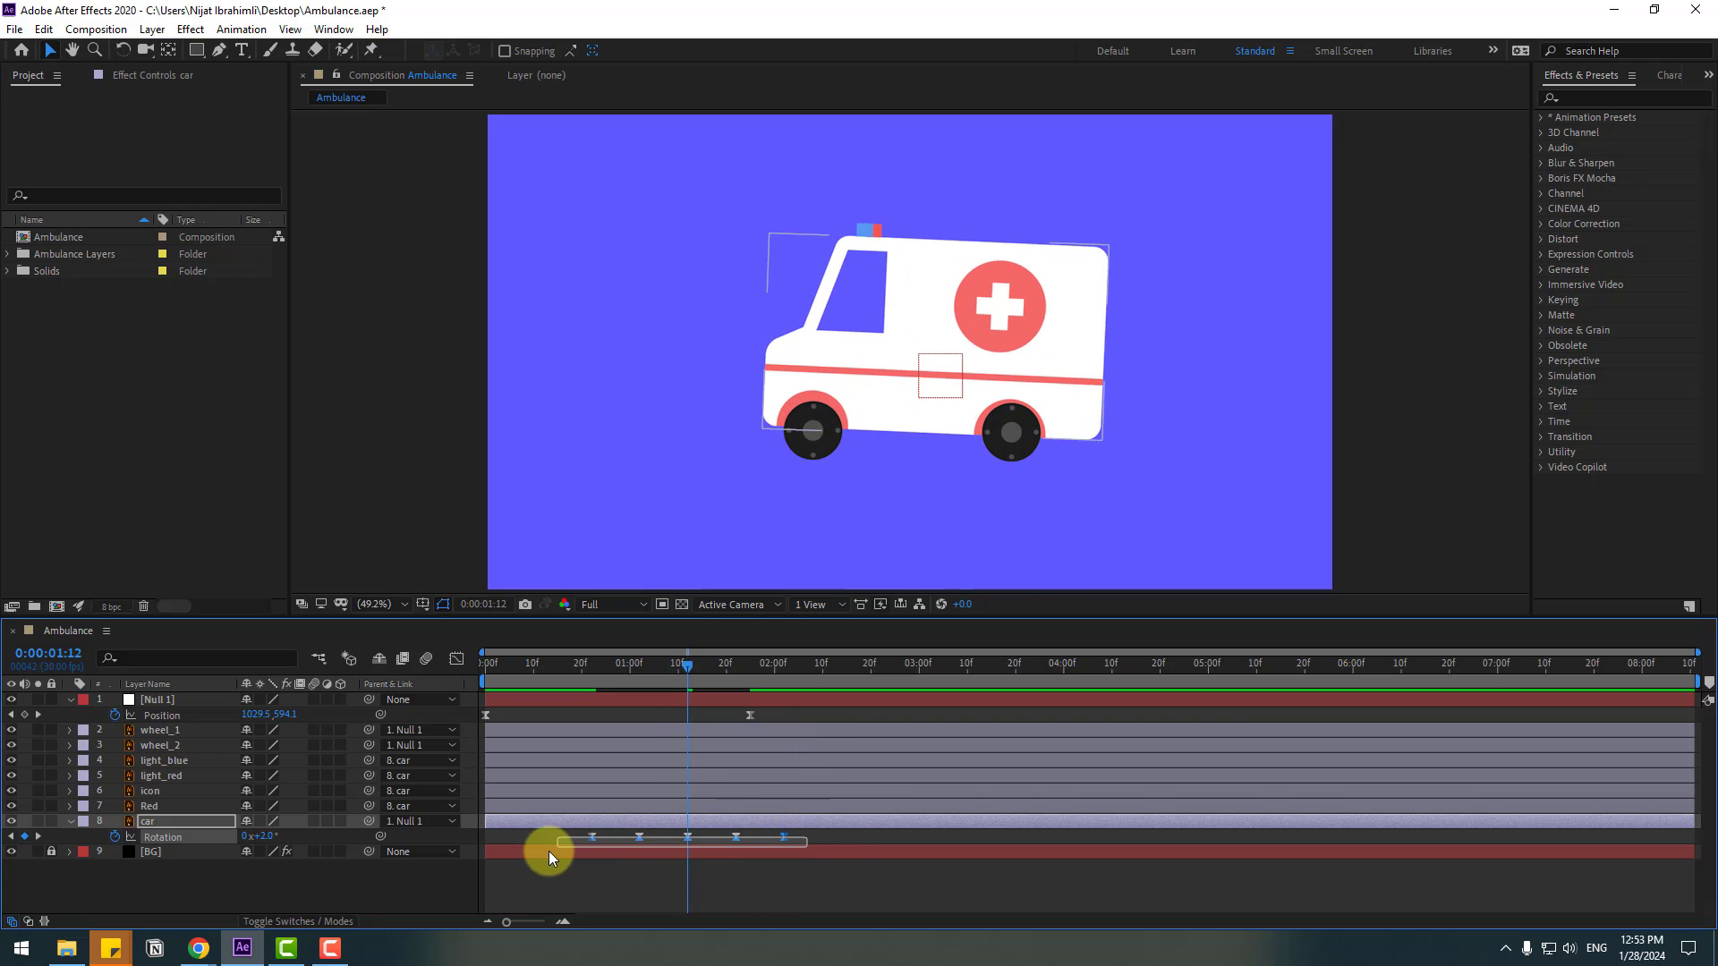
left_click_drag(784, 835, 832, 836)
key("space")
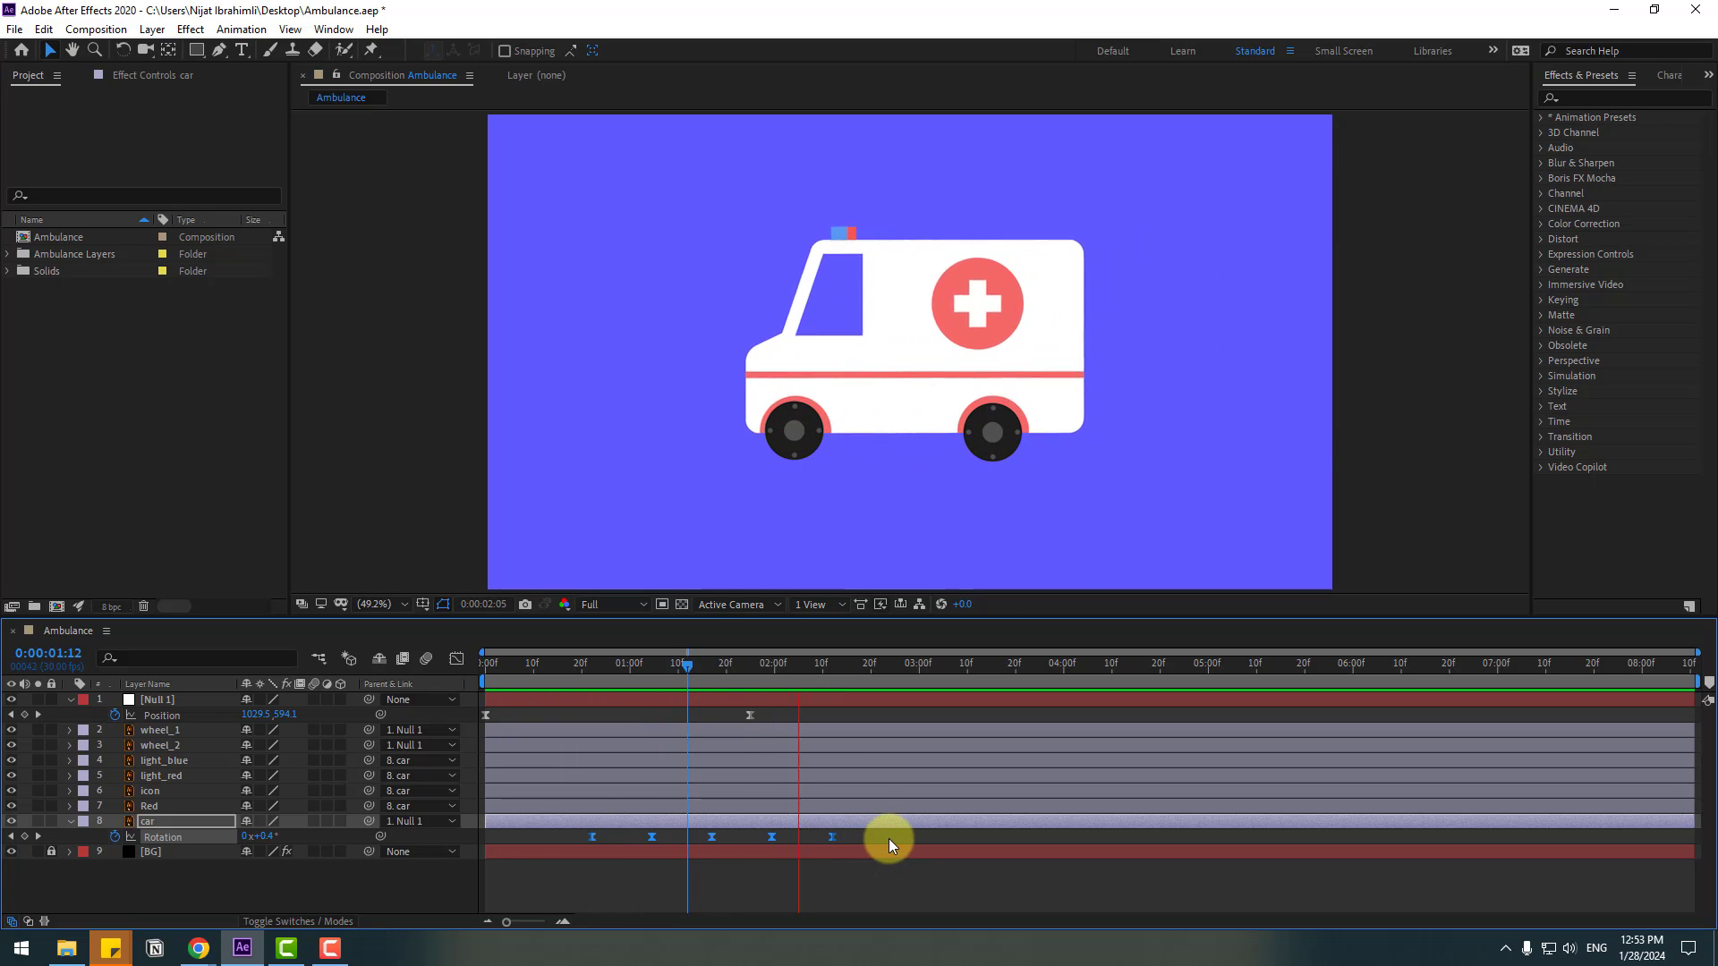
key("space")
Step: Keyframe the rotation of wheel_1 and wheel_2 at 0° at 0:00:00:00 and -257° at 0:00:01:25
left_click(156, 732)
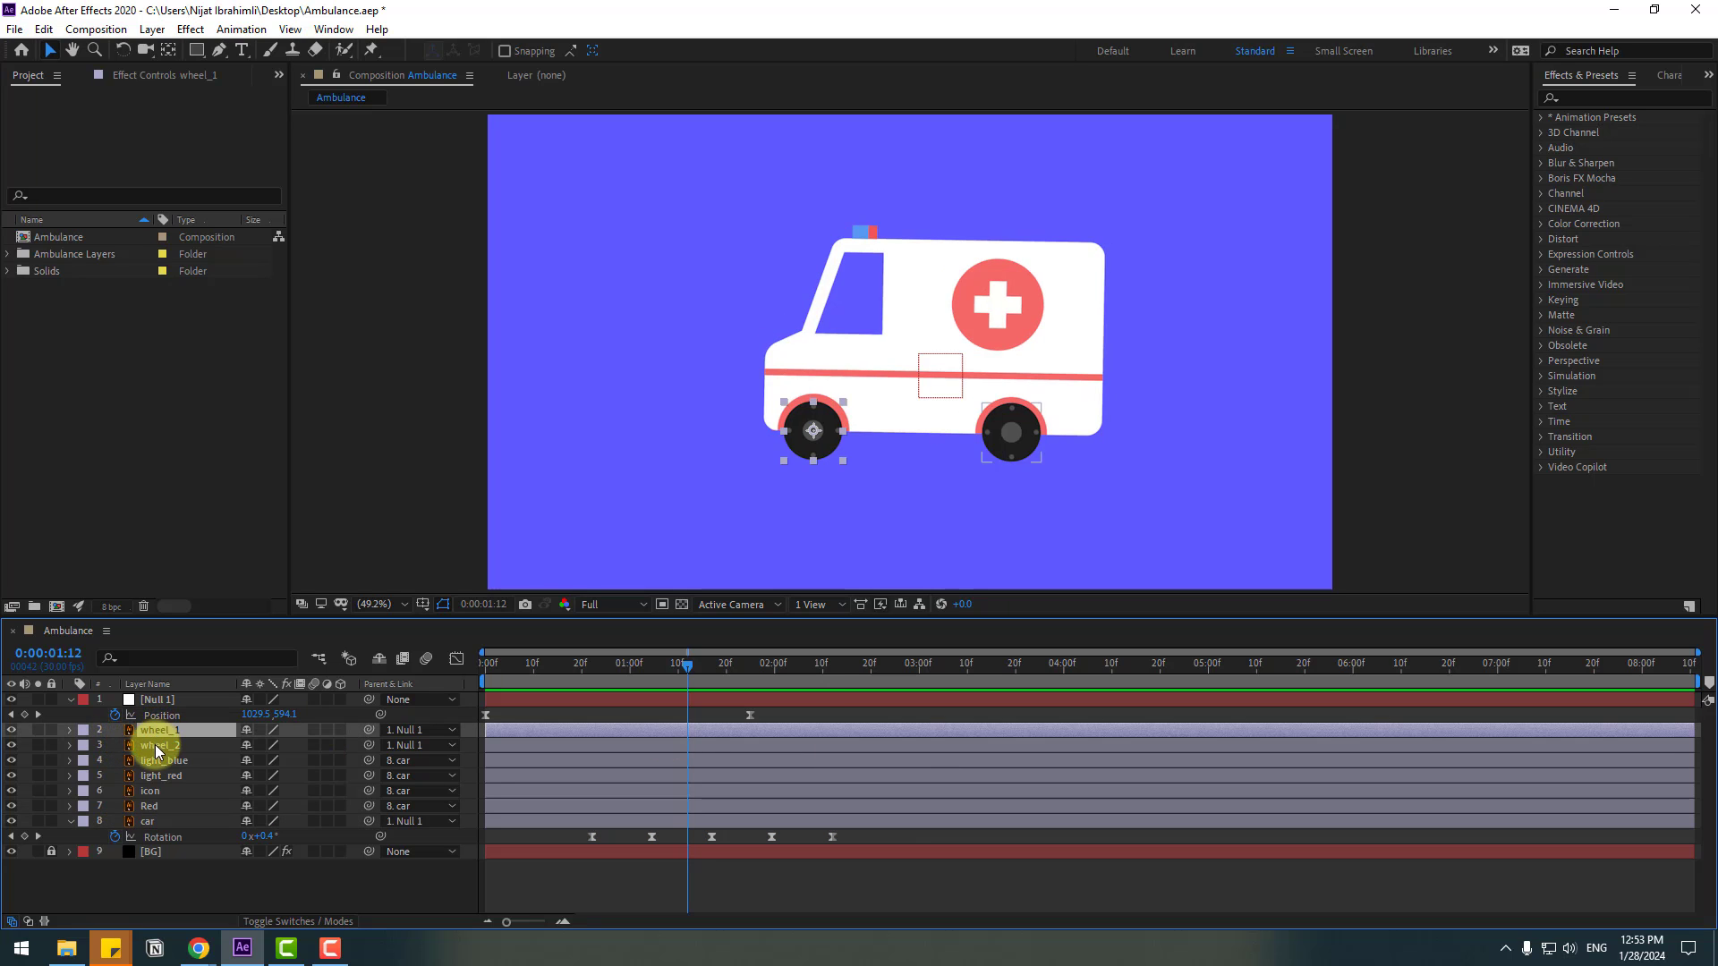
left_click(155, 746, "ctrl")
left_click_drag(680, 664, 481, 686)
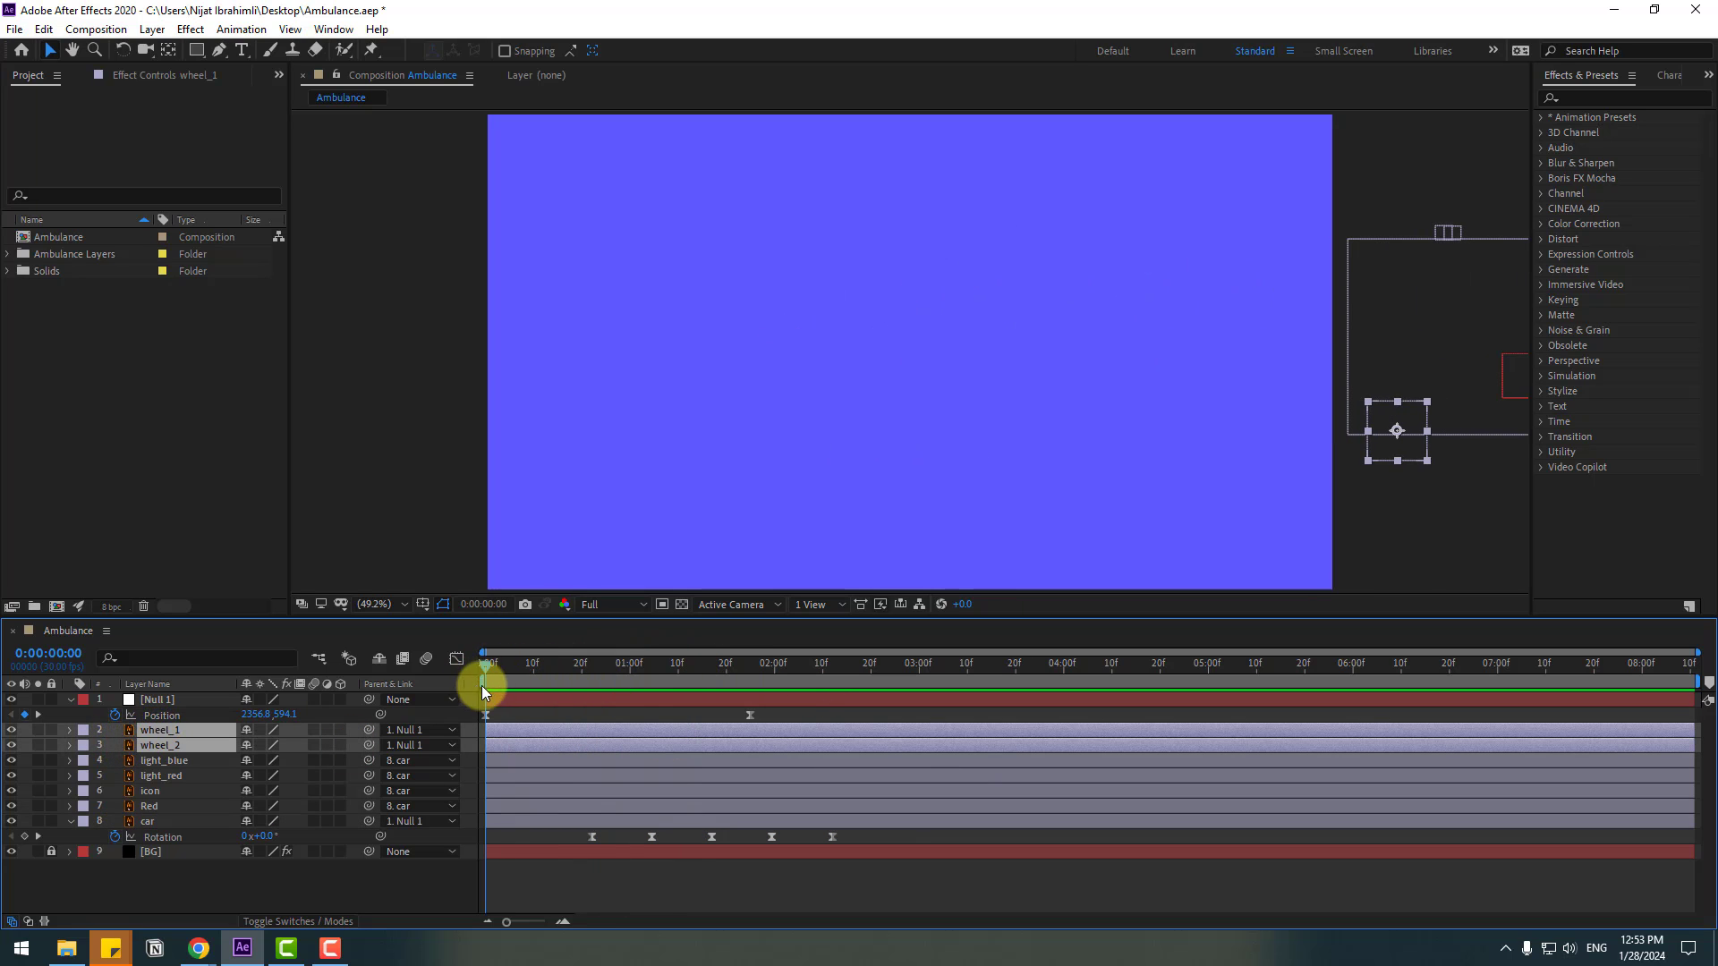
key("r")
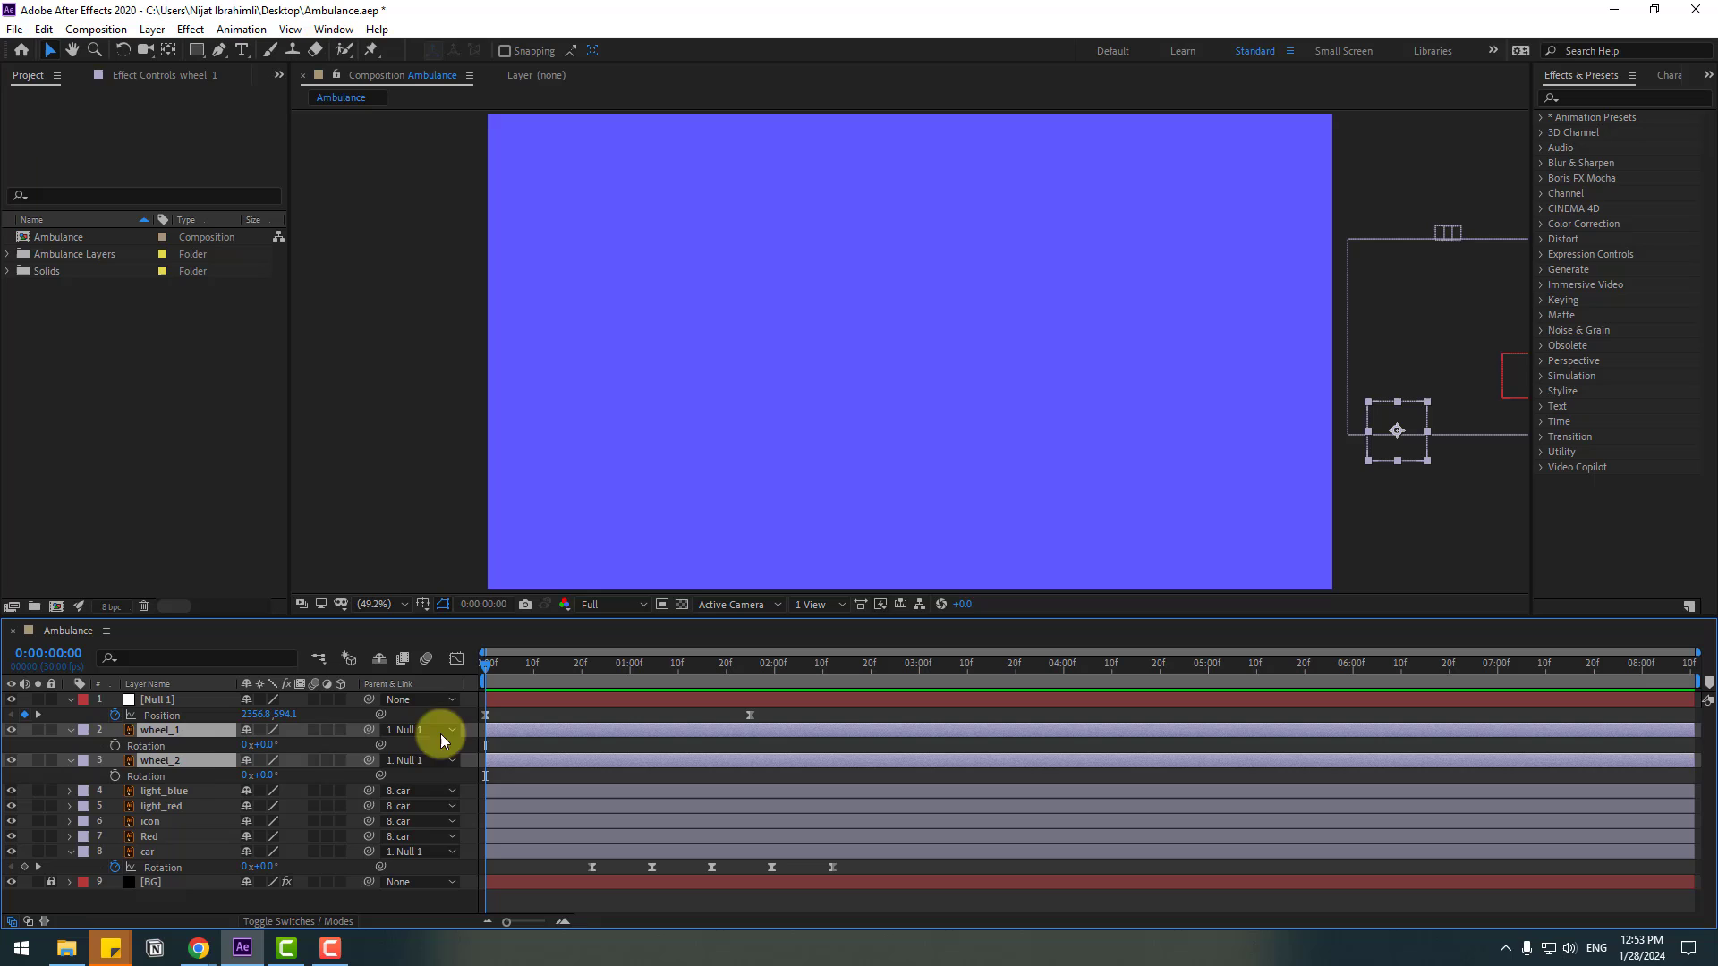
left_click(115, 745)
left_click_drag(486, 667, 749, 673)
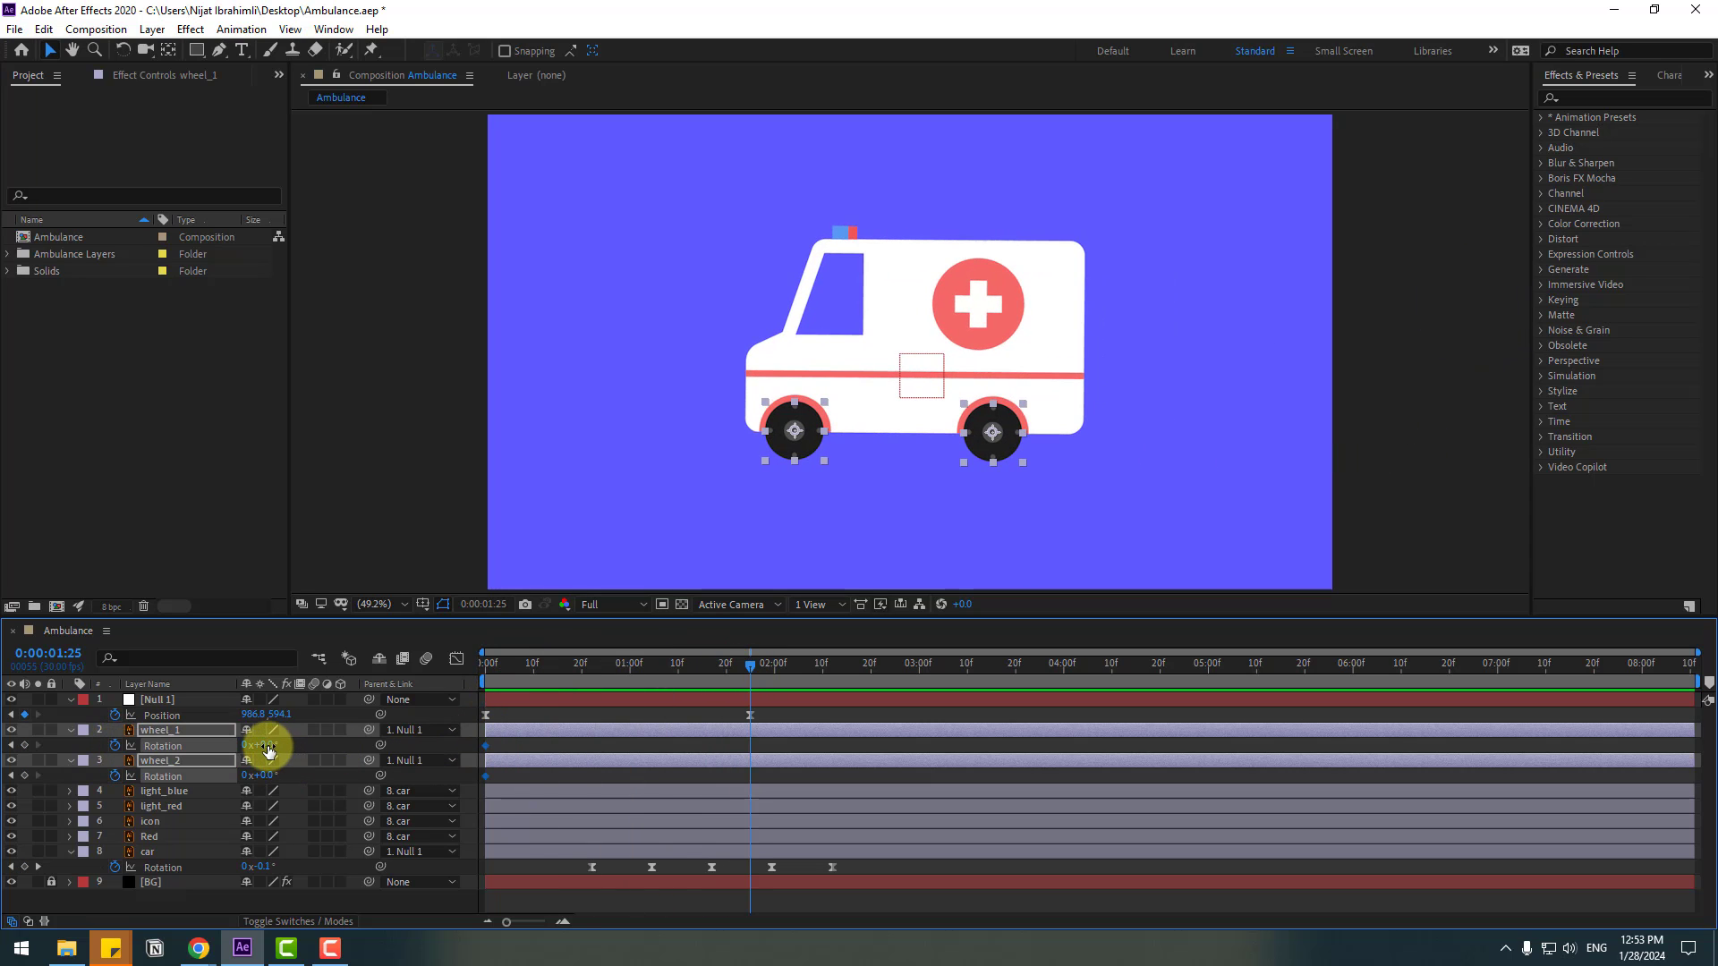
left_click_drag(268, 752, 228, 744)
Step: Apply Easy Ease to both wheels' rotation keyframes and preview the spinning wheels
left_click_drag(769, 749, 485, 779)
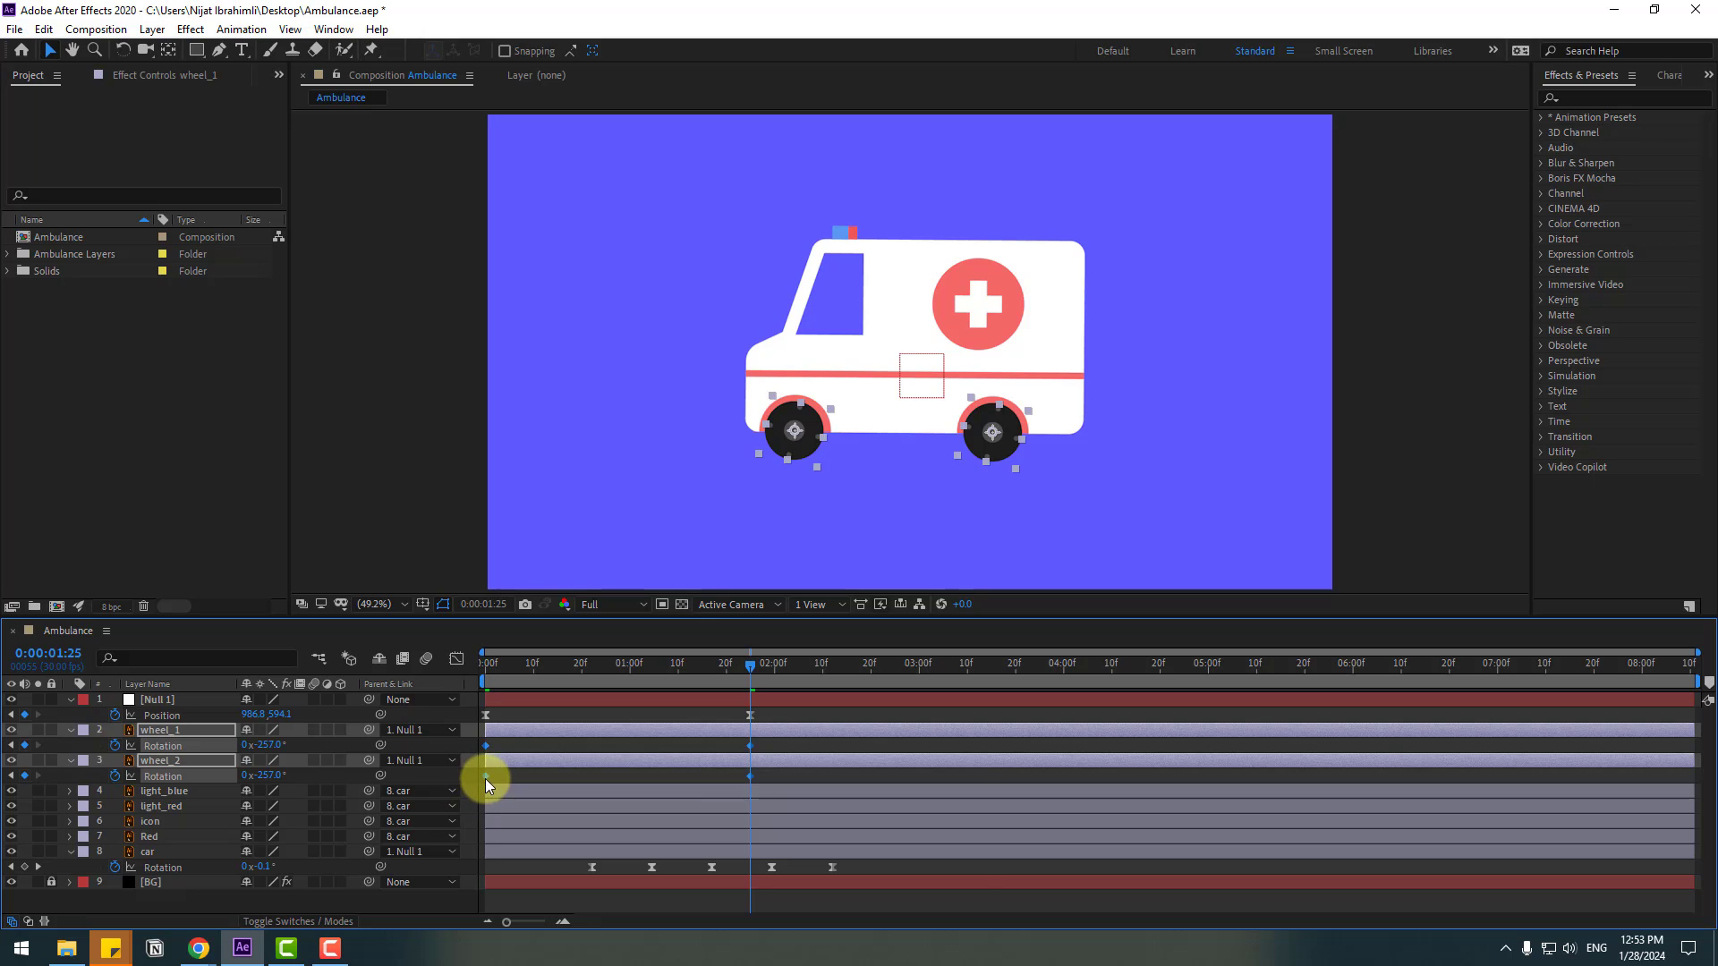
right_click(485, 778)
mouse_move(518, 767)
left_click(757, 823)
key("space")
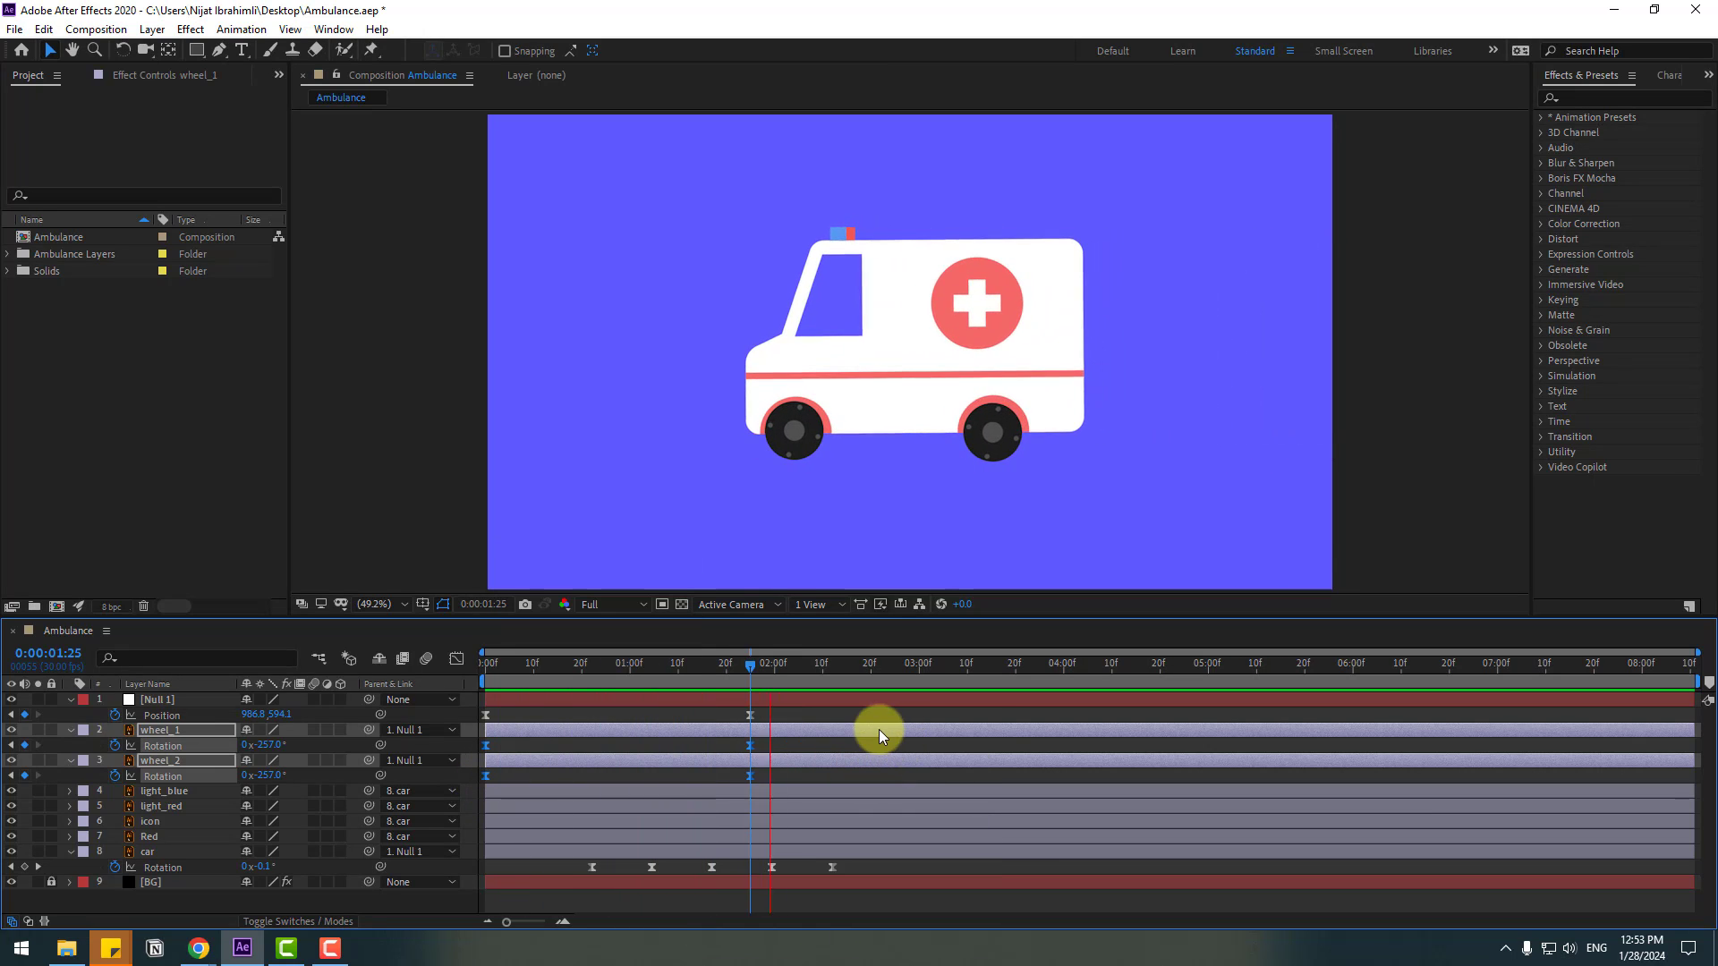
Step: In the speed graph, lengthen the incoming ease of both wheels' final rotation keyframes so they spin fast early and slow gradually, and preview
left_click_drag(757, 742, 436, 792)
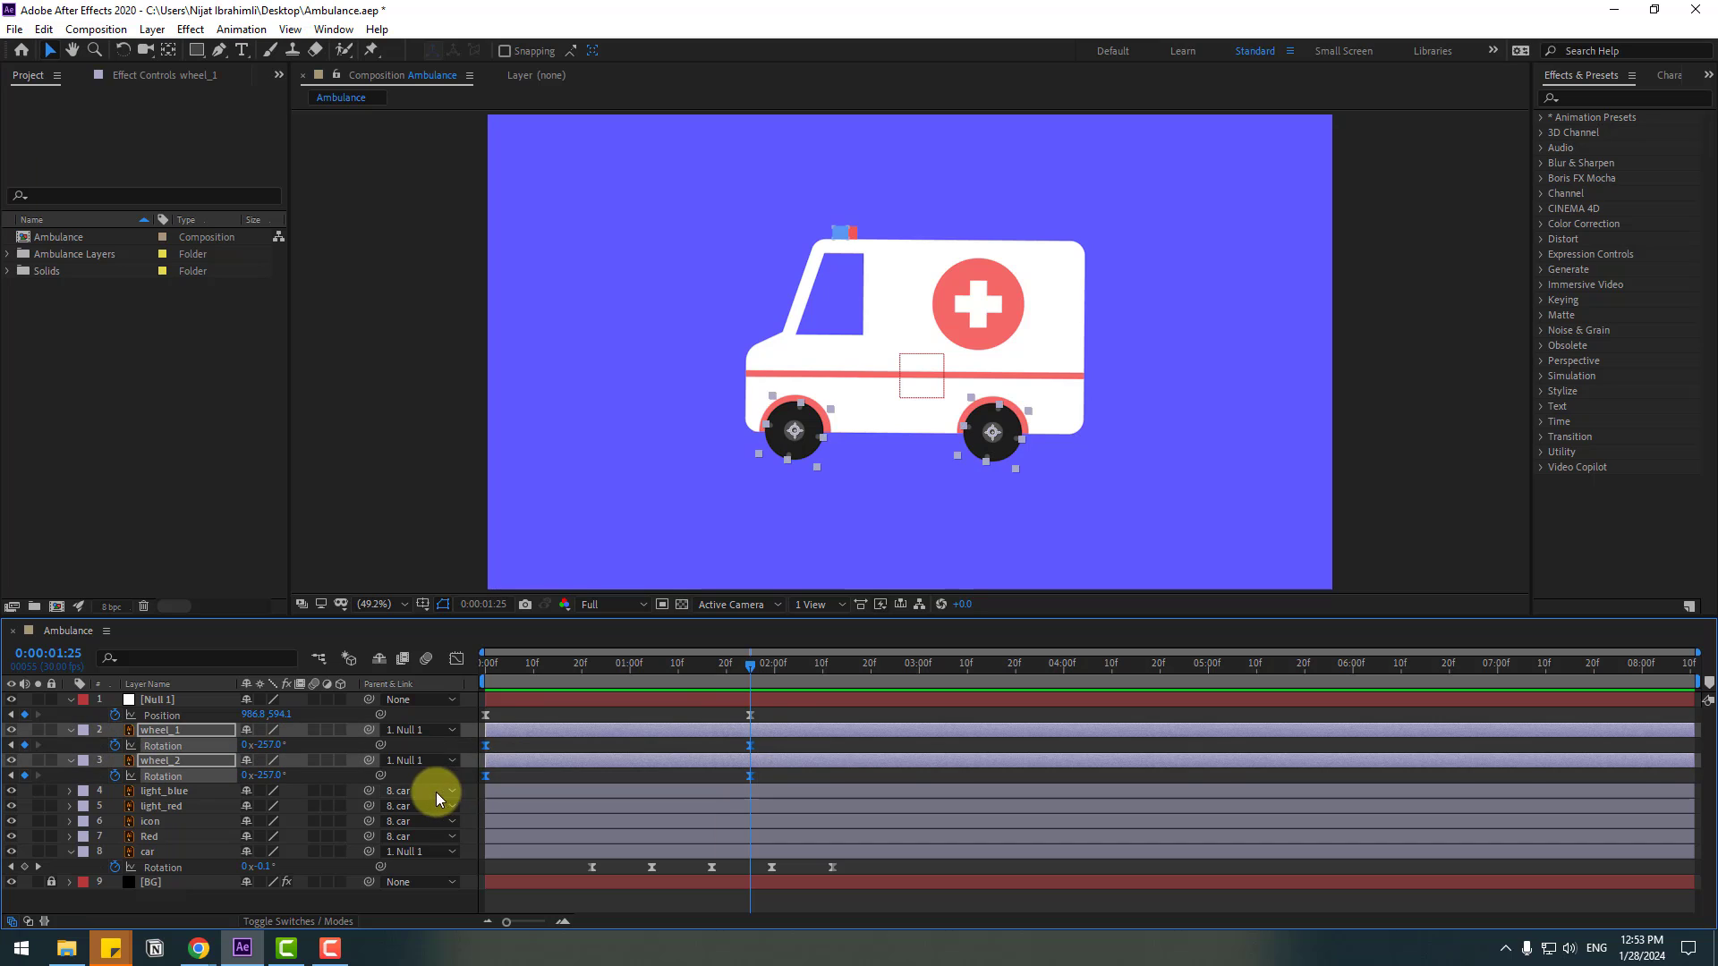
left_click(457, 659)
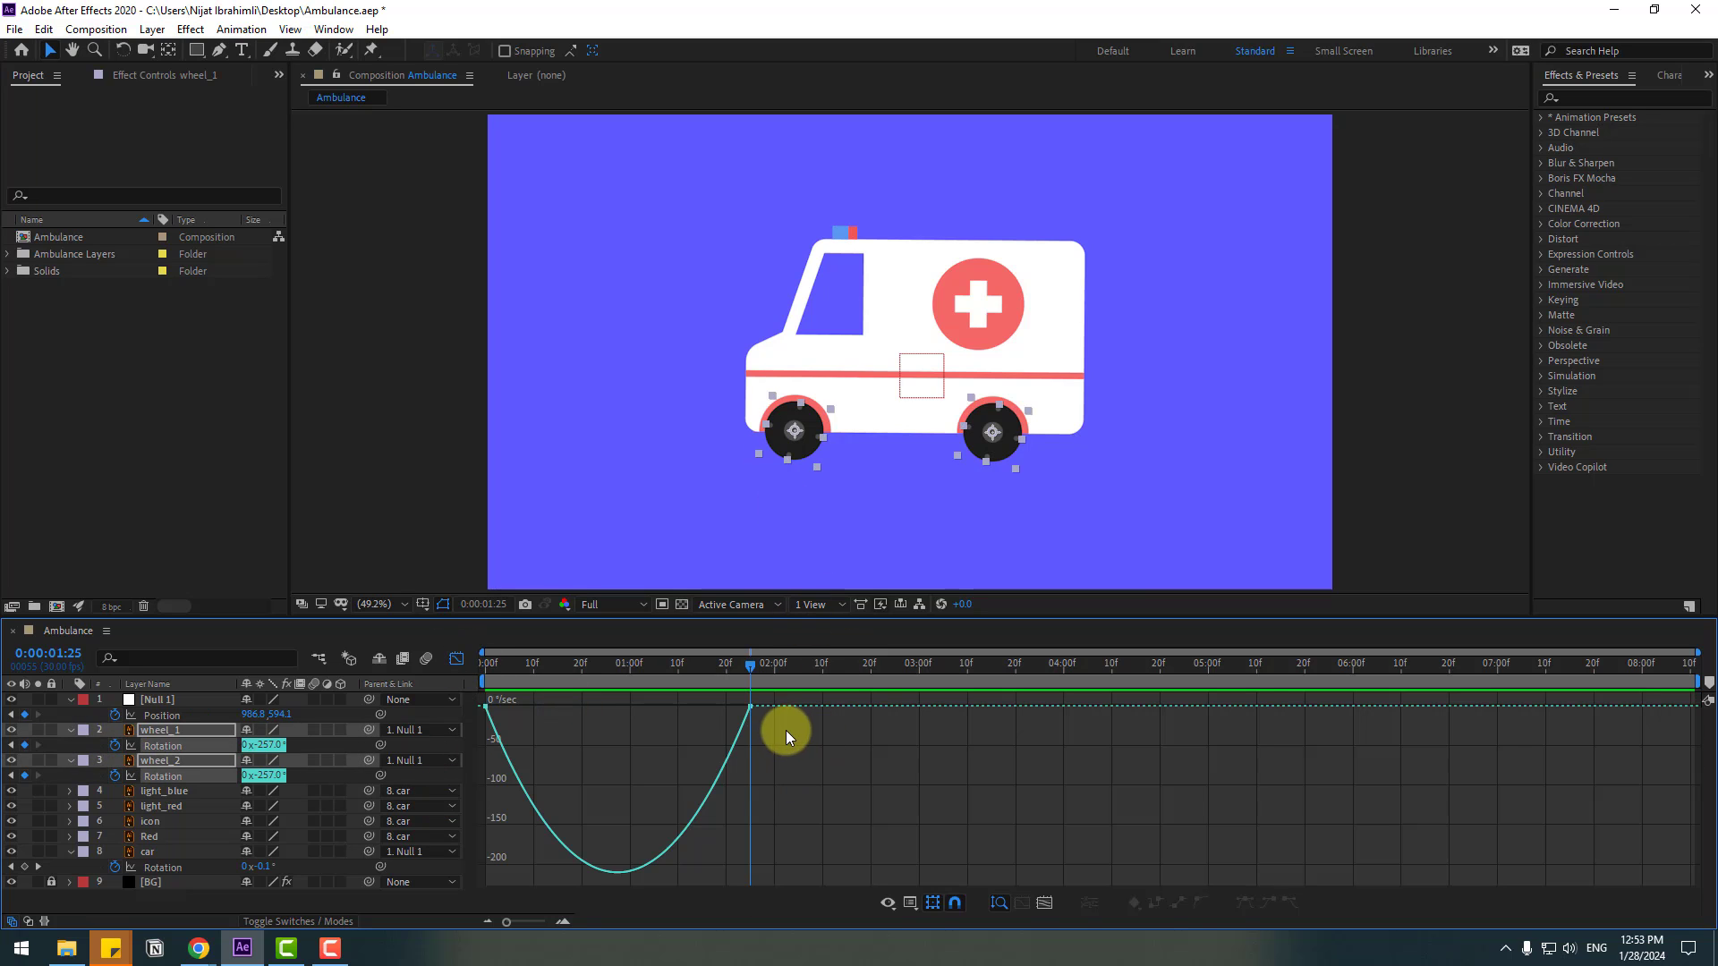
left_click_drag(708, 698, 655, 711)
key("space")
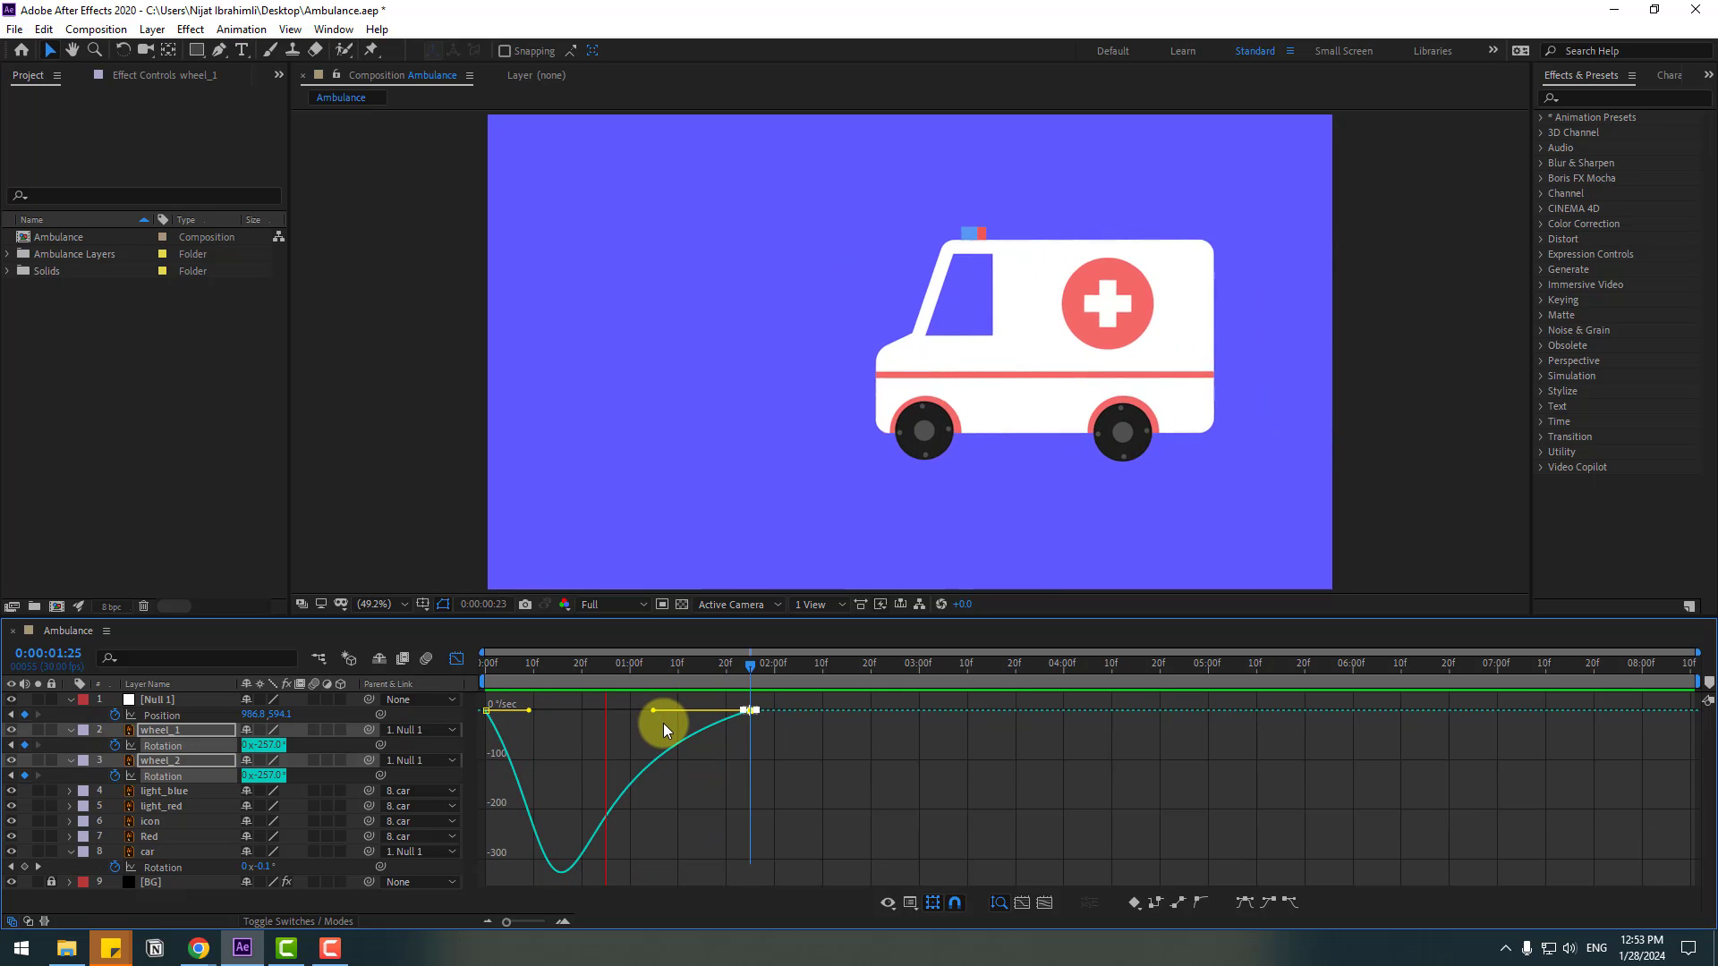
key("space")
scroll(916, 369, "up", 3)
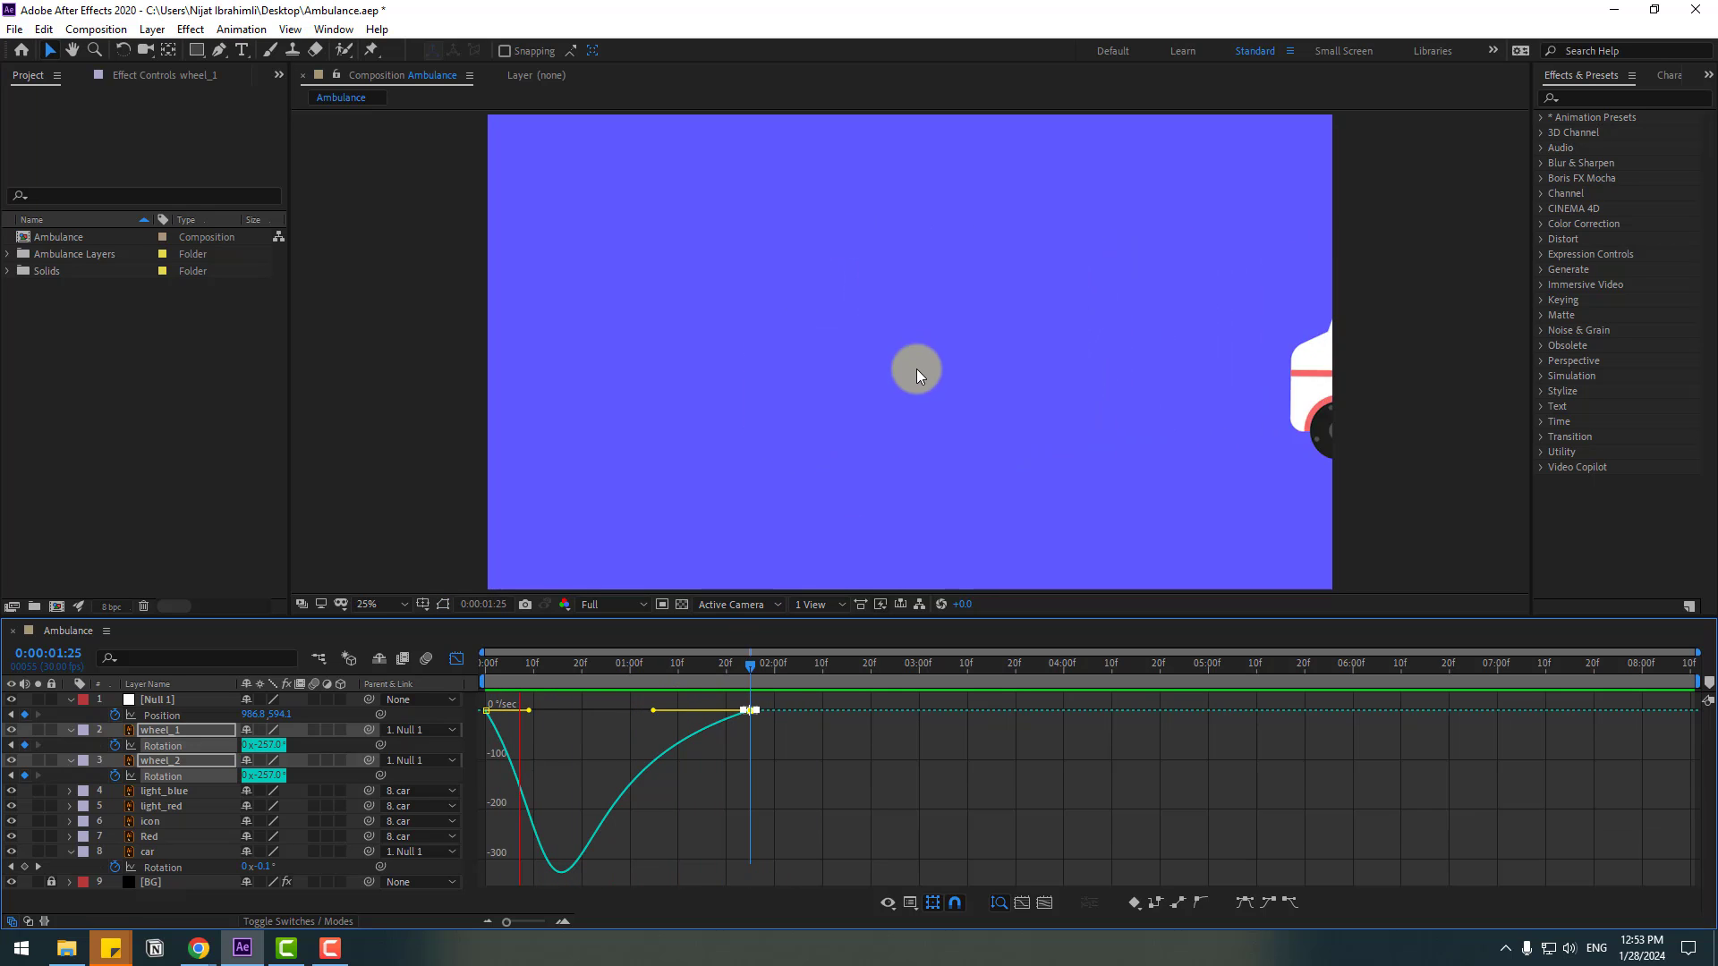
scroll(915, 370, "down", 5)
key("space")
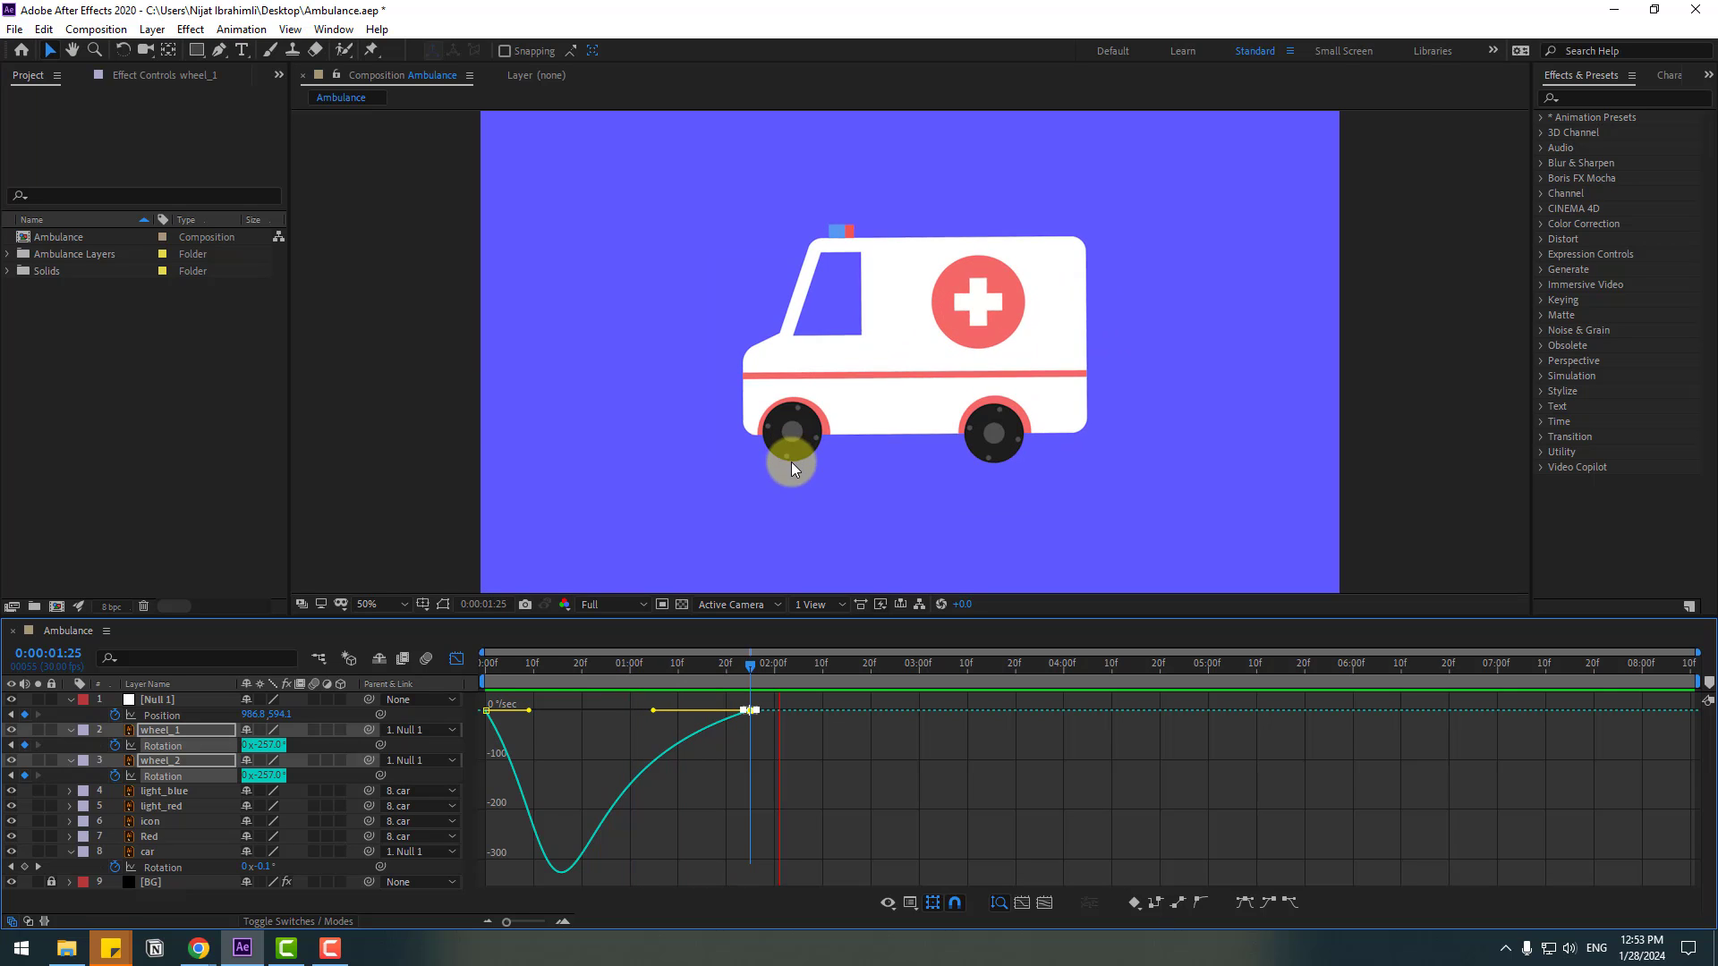
key("space")
key("space")
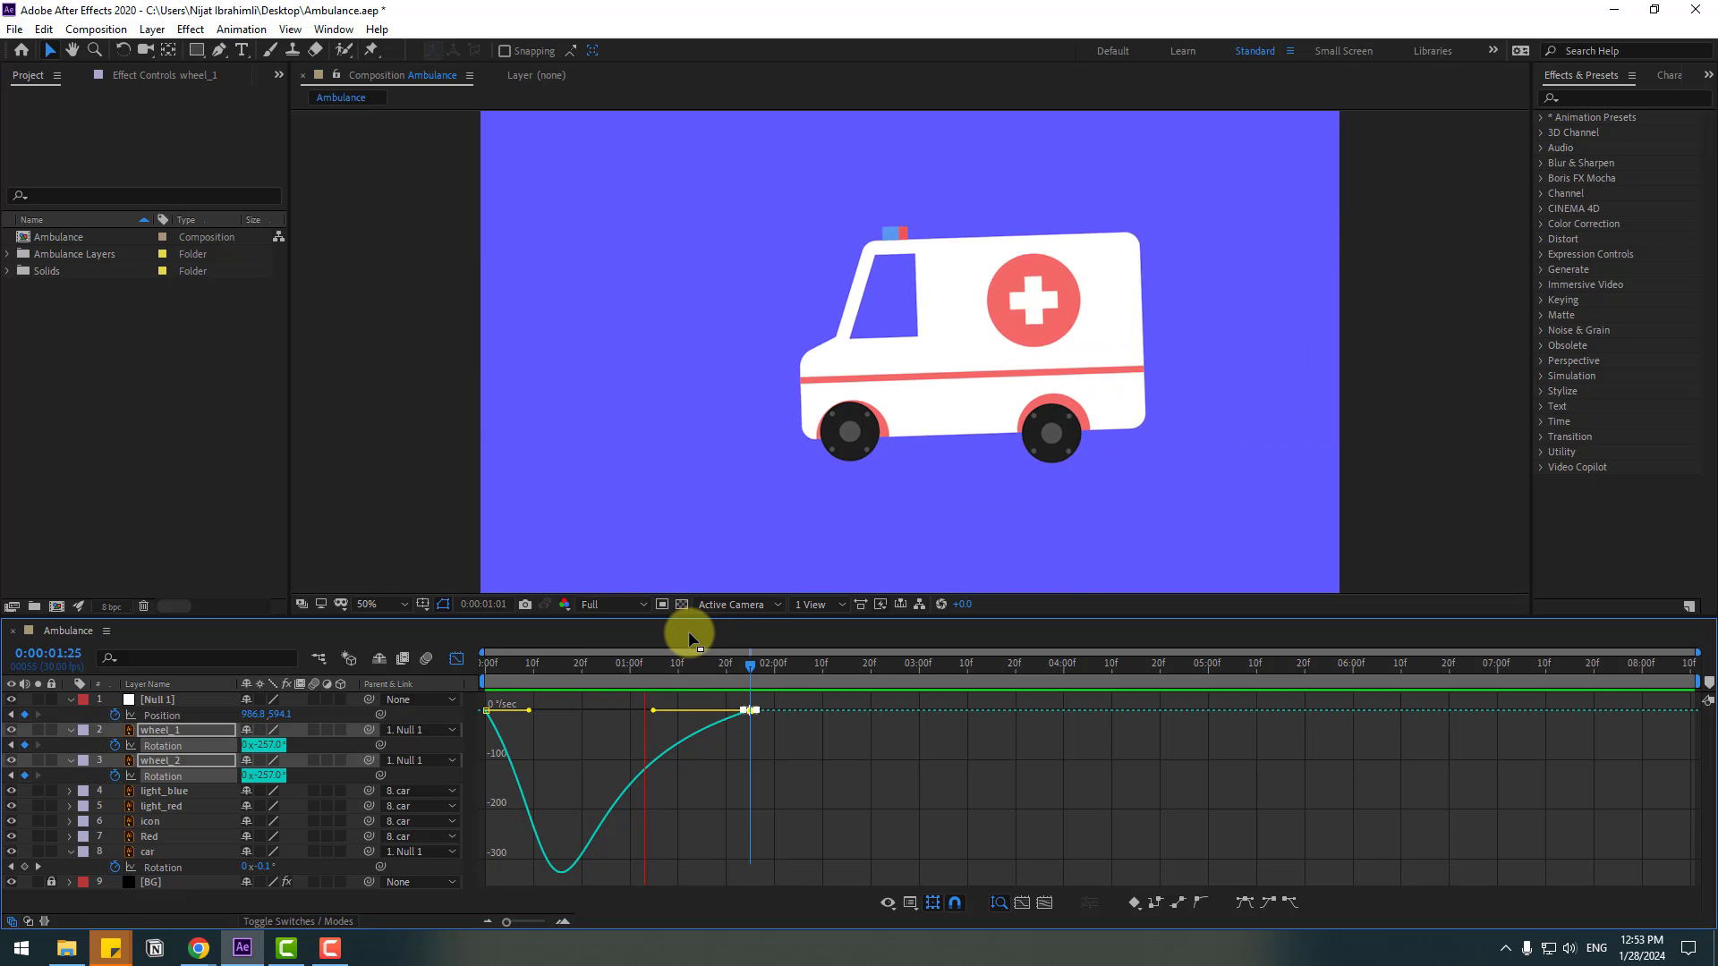
key("space")
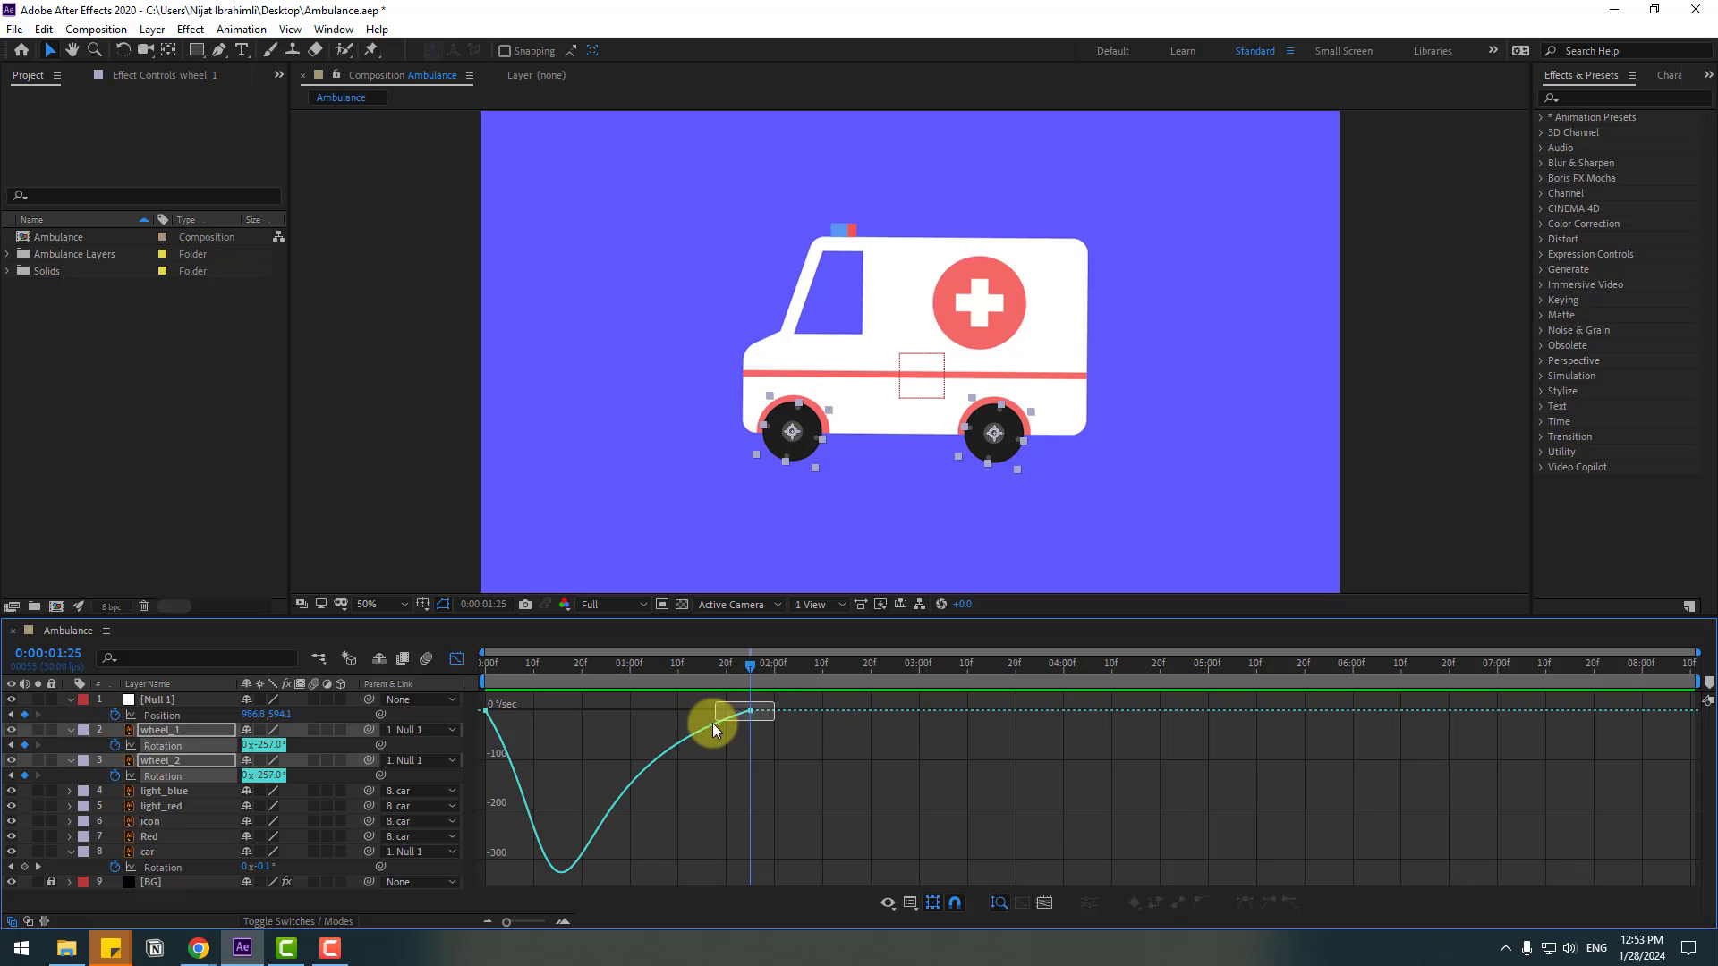
Step: Extend the wheels' final incoming ease slightly further, return to the layer-bar view and preview the drive-in
left_click_drag(647, 706, 644, 711)
key("space")
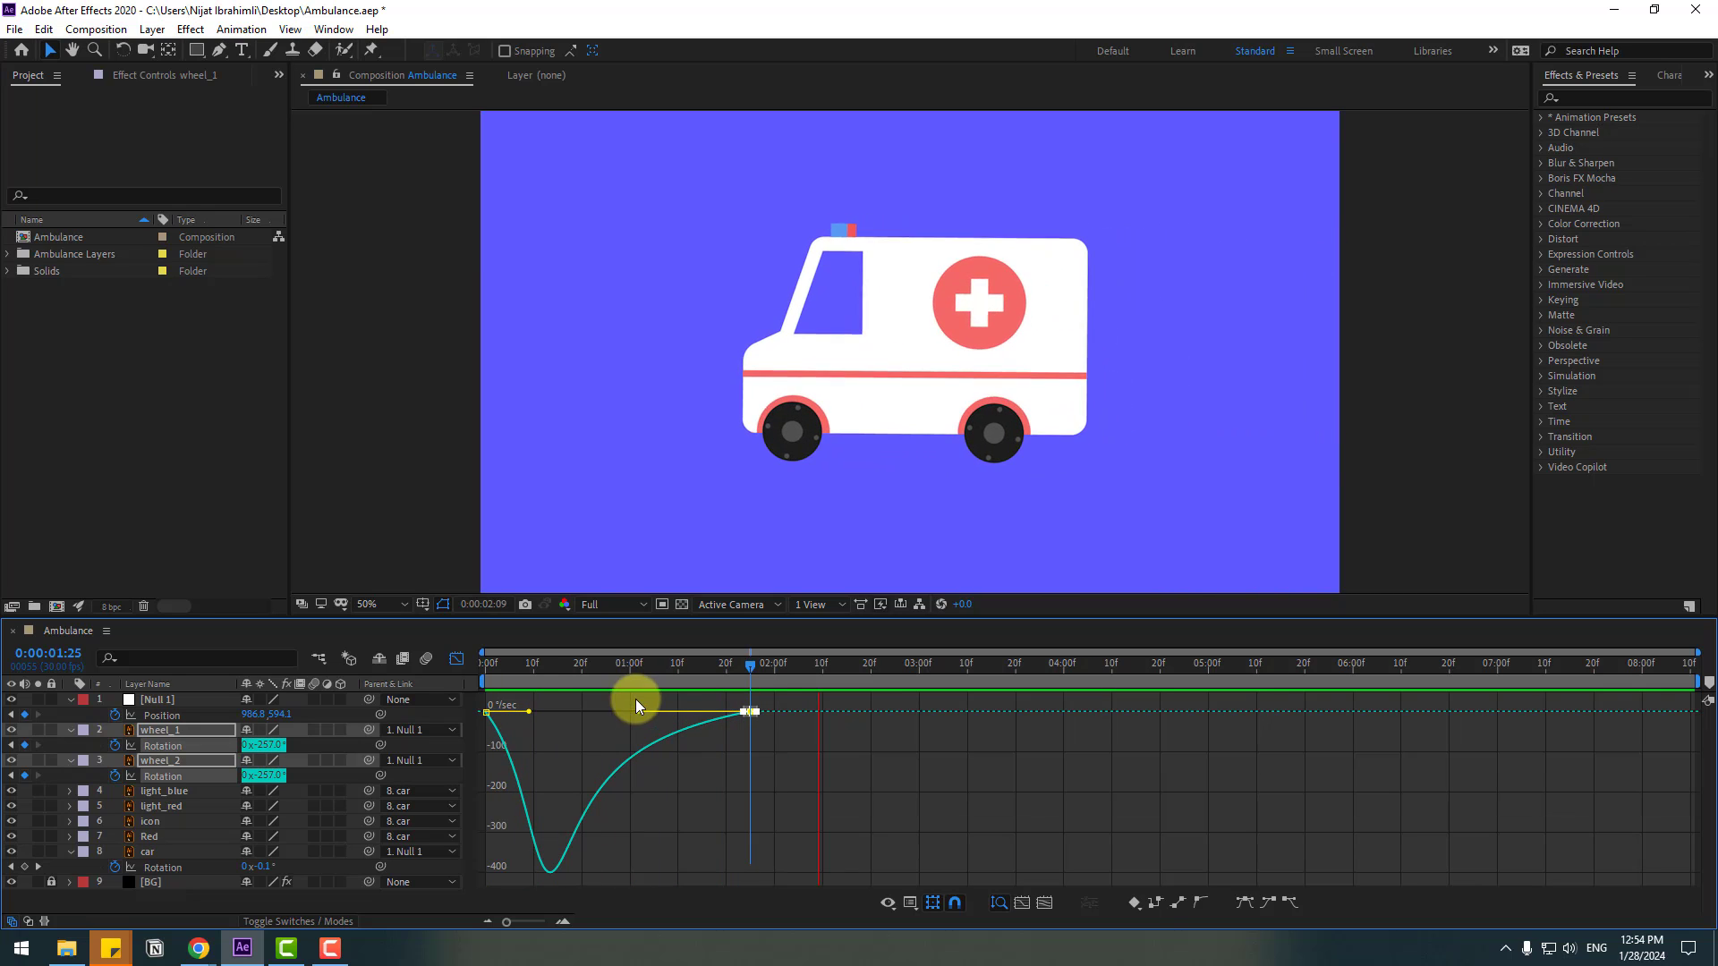
left_click(456, 658)
mouse_move(675, 682)
left_mouse_down()
mouse_move(556, 678)
mouse_move(693, 680)
left_mouse_up()
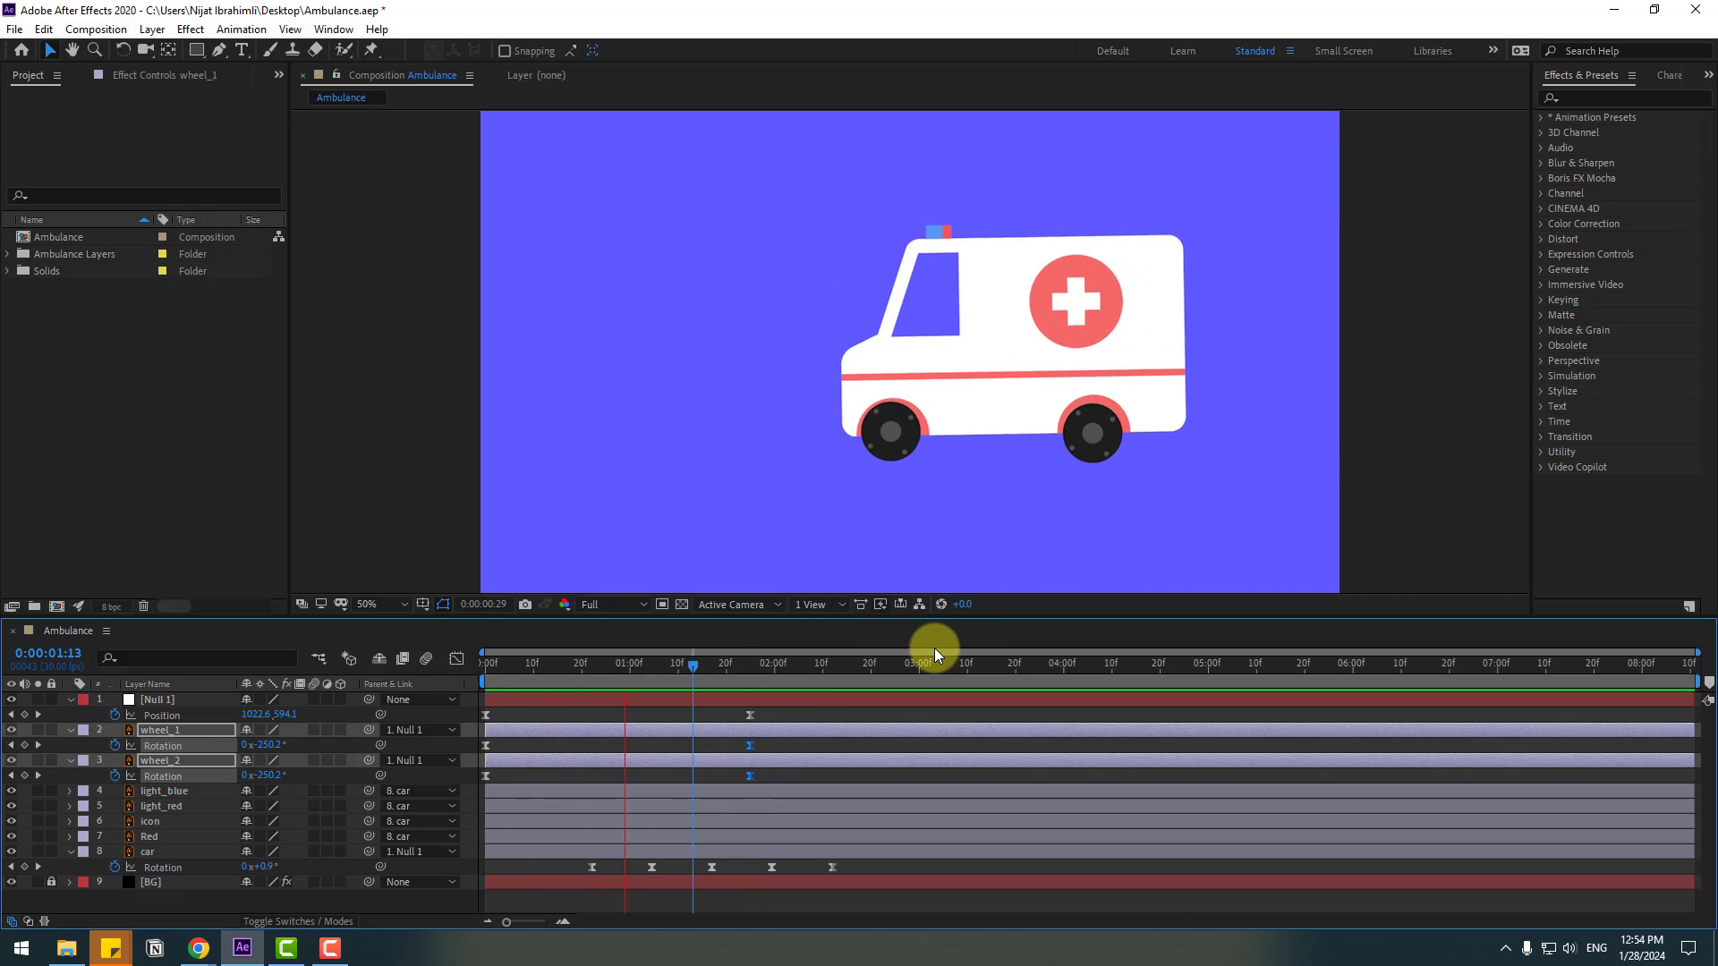
key("space")
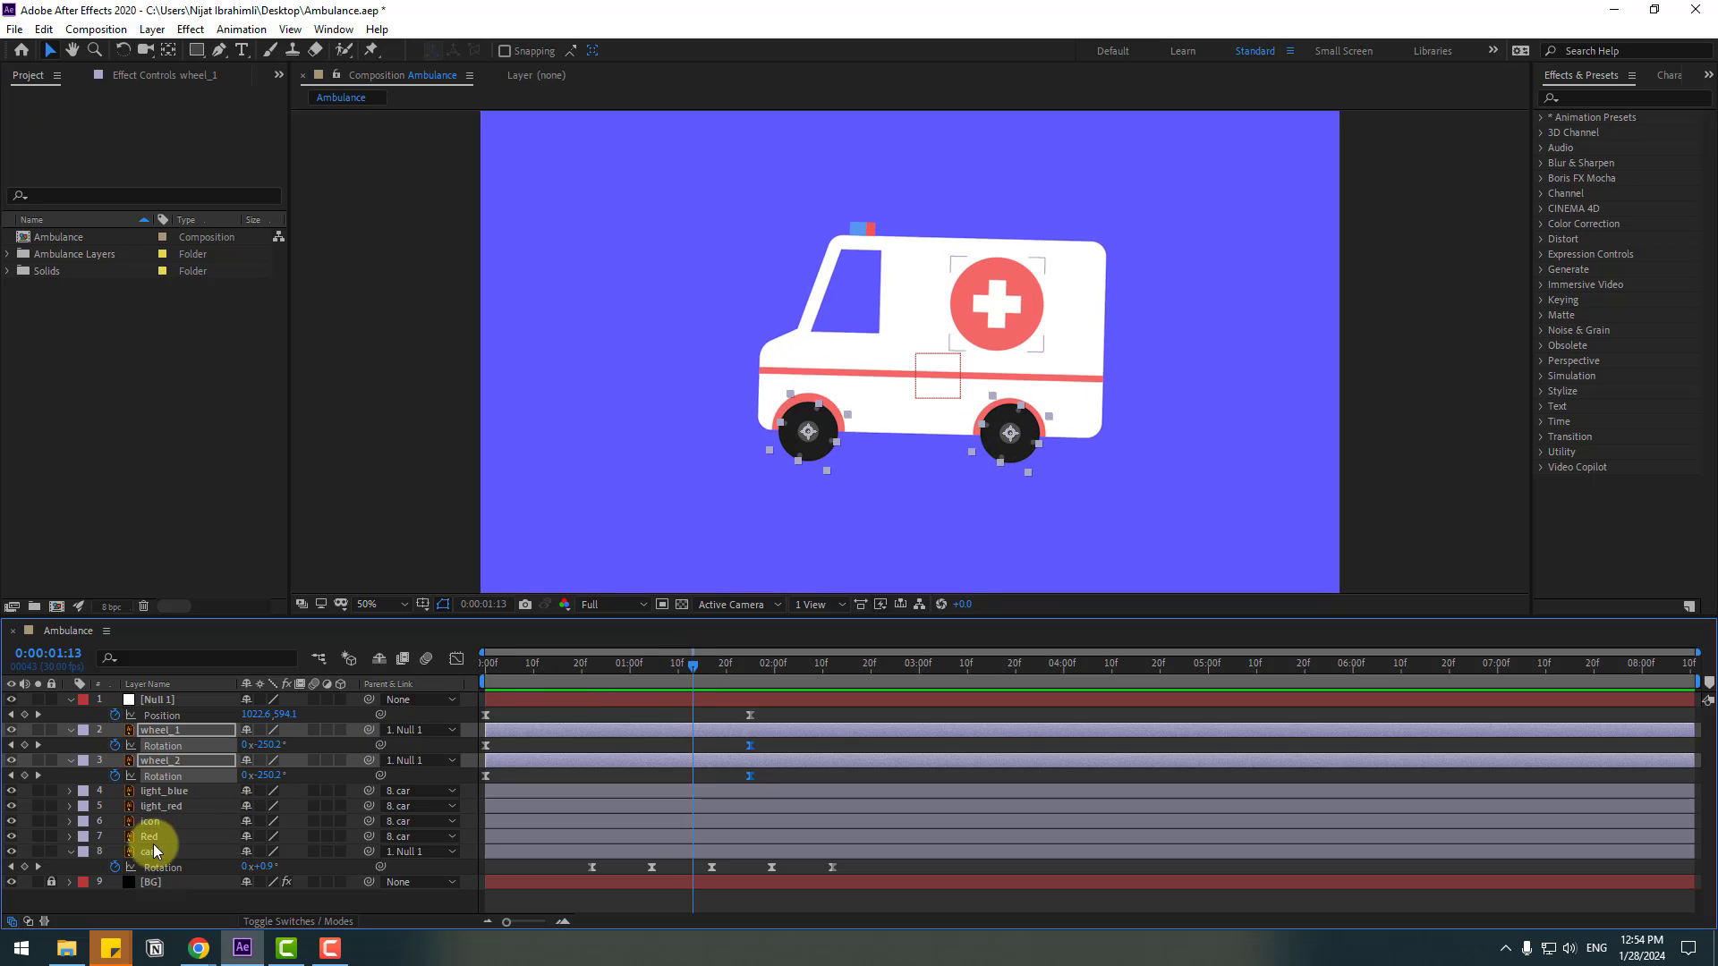
Step: Keyframe the car layer's current position at about 0:00:02:12, and lower the car to 35.0, 77.0 at 0:00:02:22
left_click(150, 851)
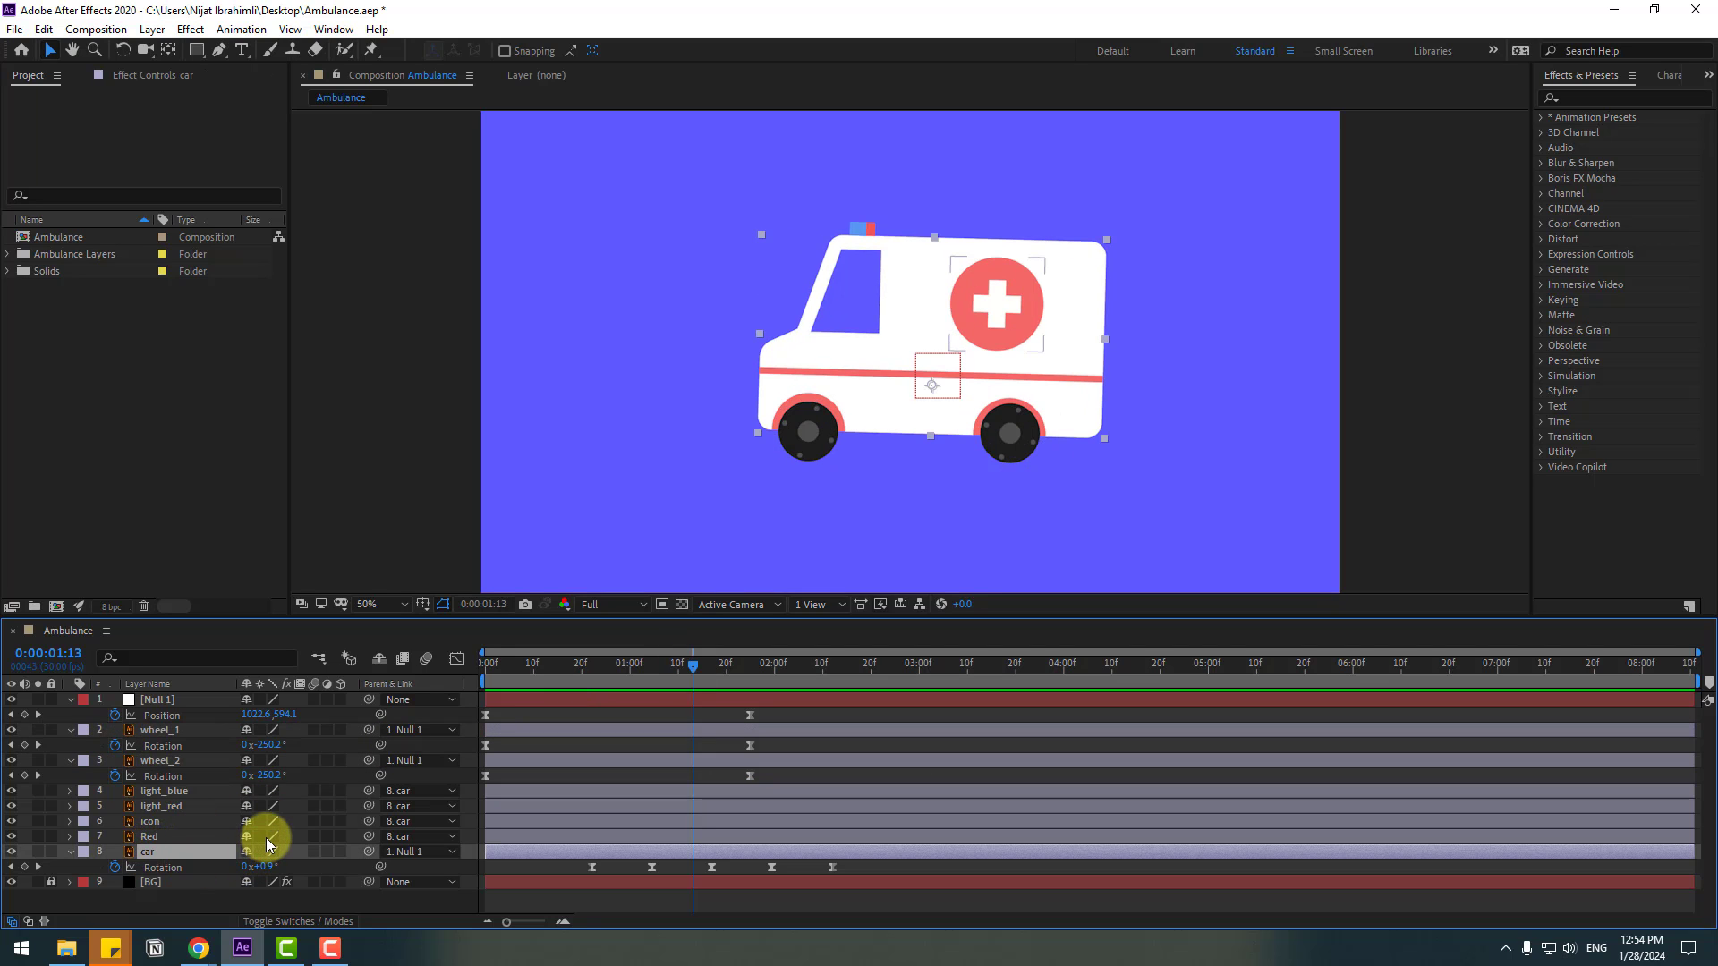
key("shift+p")
left_click_drag(693, 682, 831, 672)
left_click(115, 867)
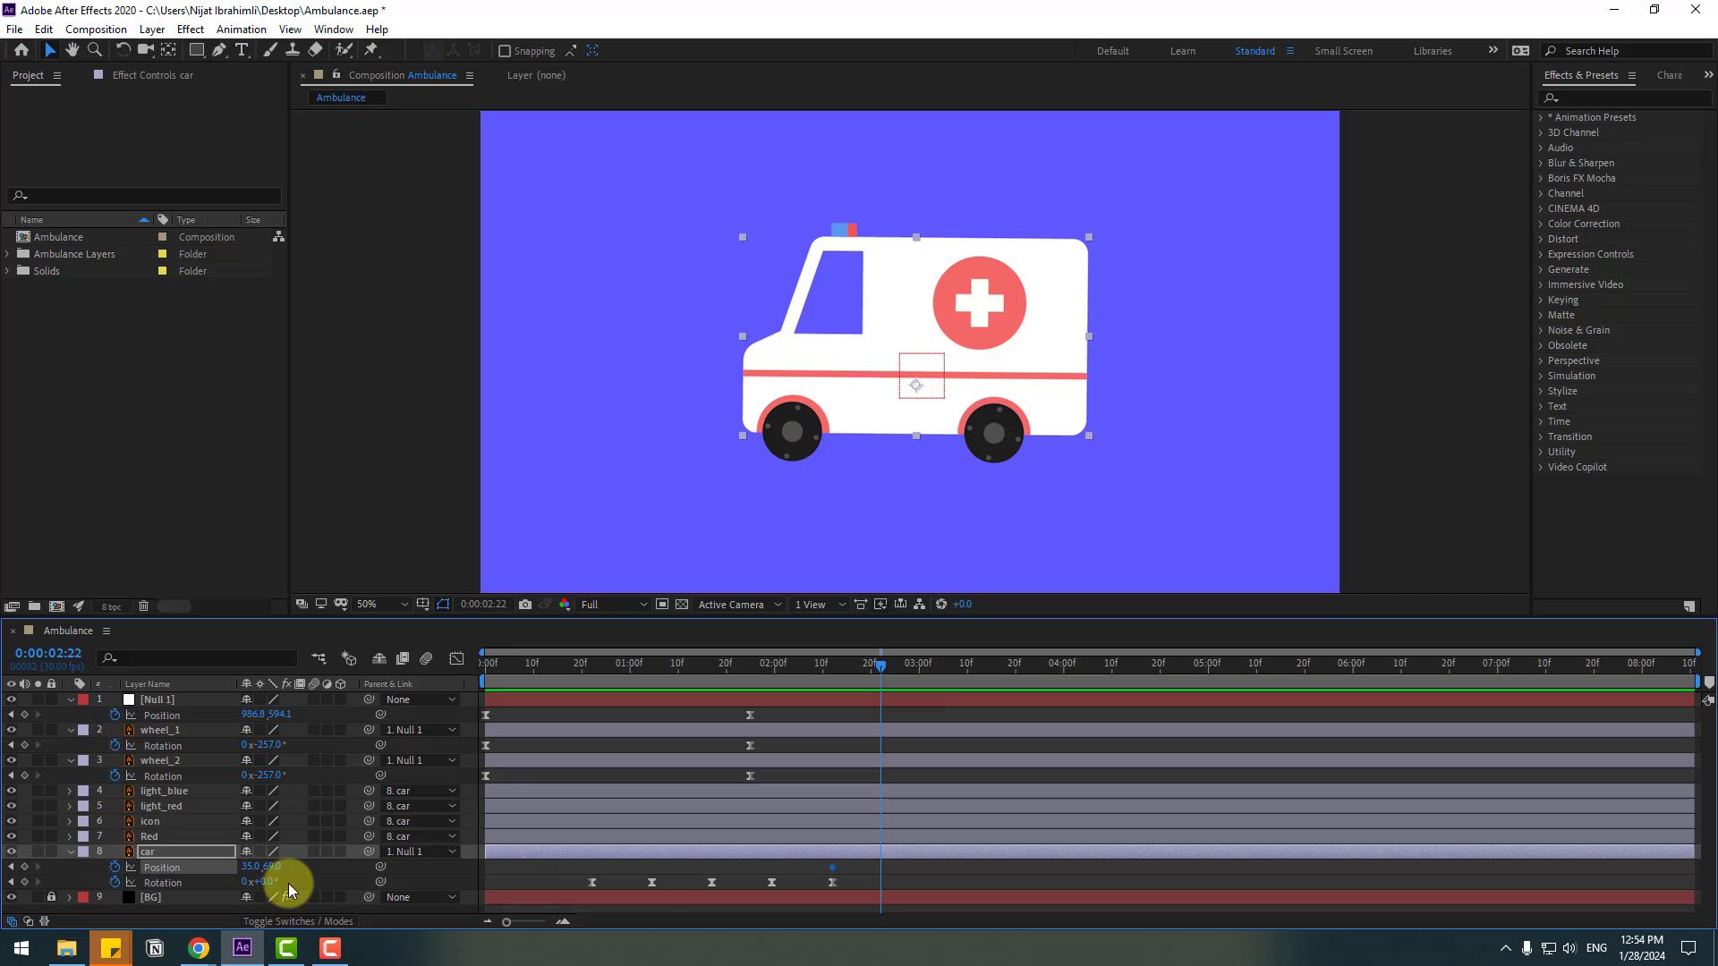
key("Down")
key("Down")
key("Down")
key("Down")
Step: Advance ten frames to 0:00:03:02 and raise the car layer's position to 35.0, 69.0 there
key("shift+Page_Down")
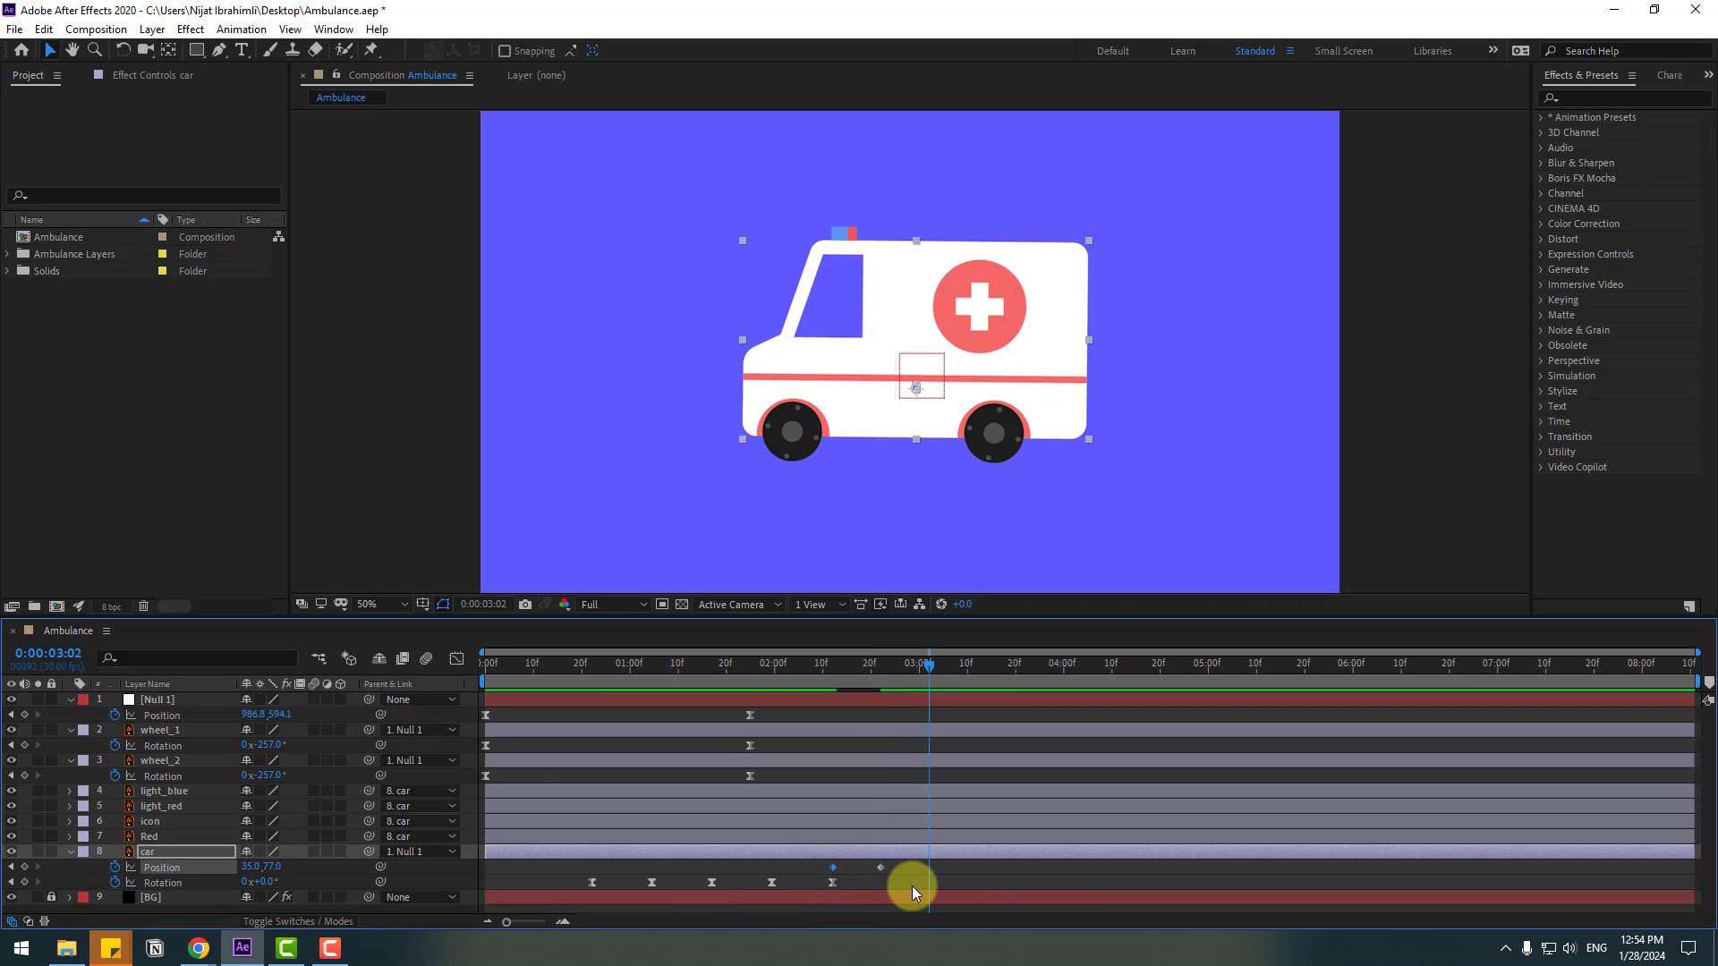
key("Up")
key("Up")
key("Up")
key("Up")
key("Up")
key("Up")
key("Up")
key("Up")
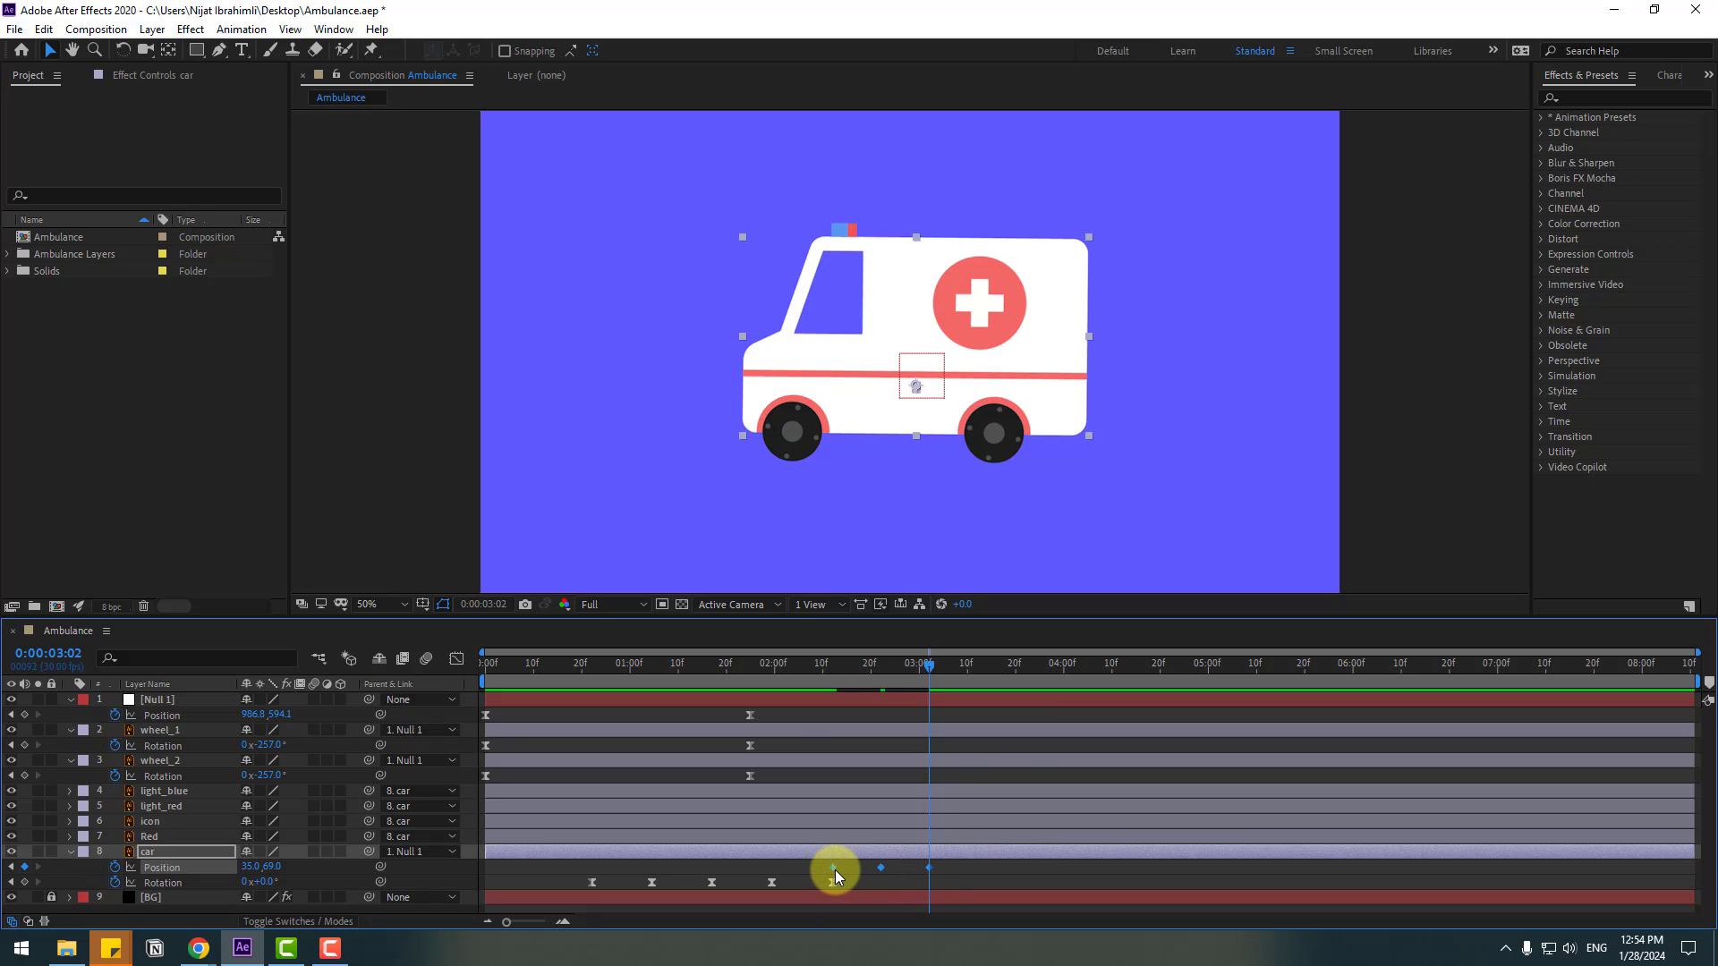
Step: Apply Easy Ease to the car's three position keyframes and move them to start at 0:00:00:00
right_click(835, 867)
mouse_move(939, 855)
left_click(1074, 738)
mouse_move(827, 669)
left_mouse_down()
mouse_move(938, 674)
mouse_move(828, 671)
left_mouse_up()
left_click_drag(834, 873, 485, 872)
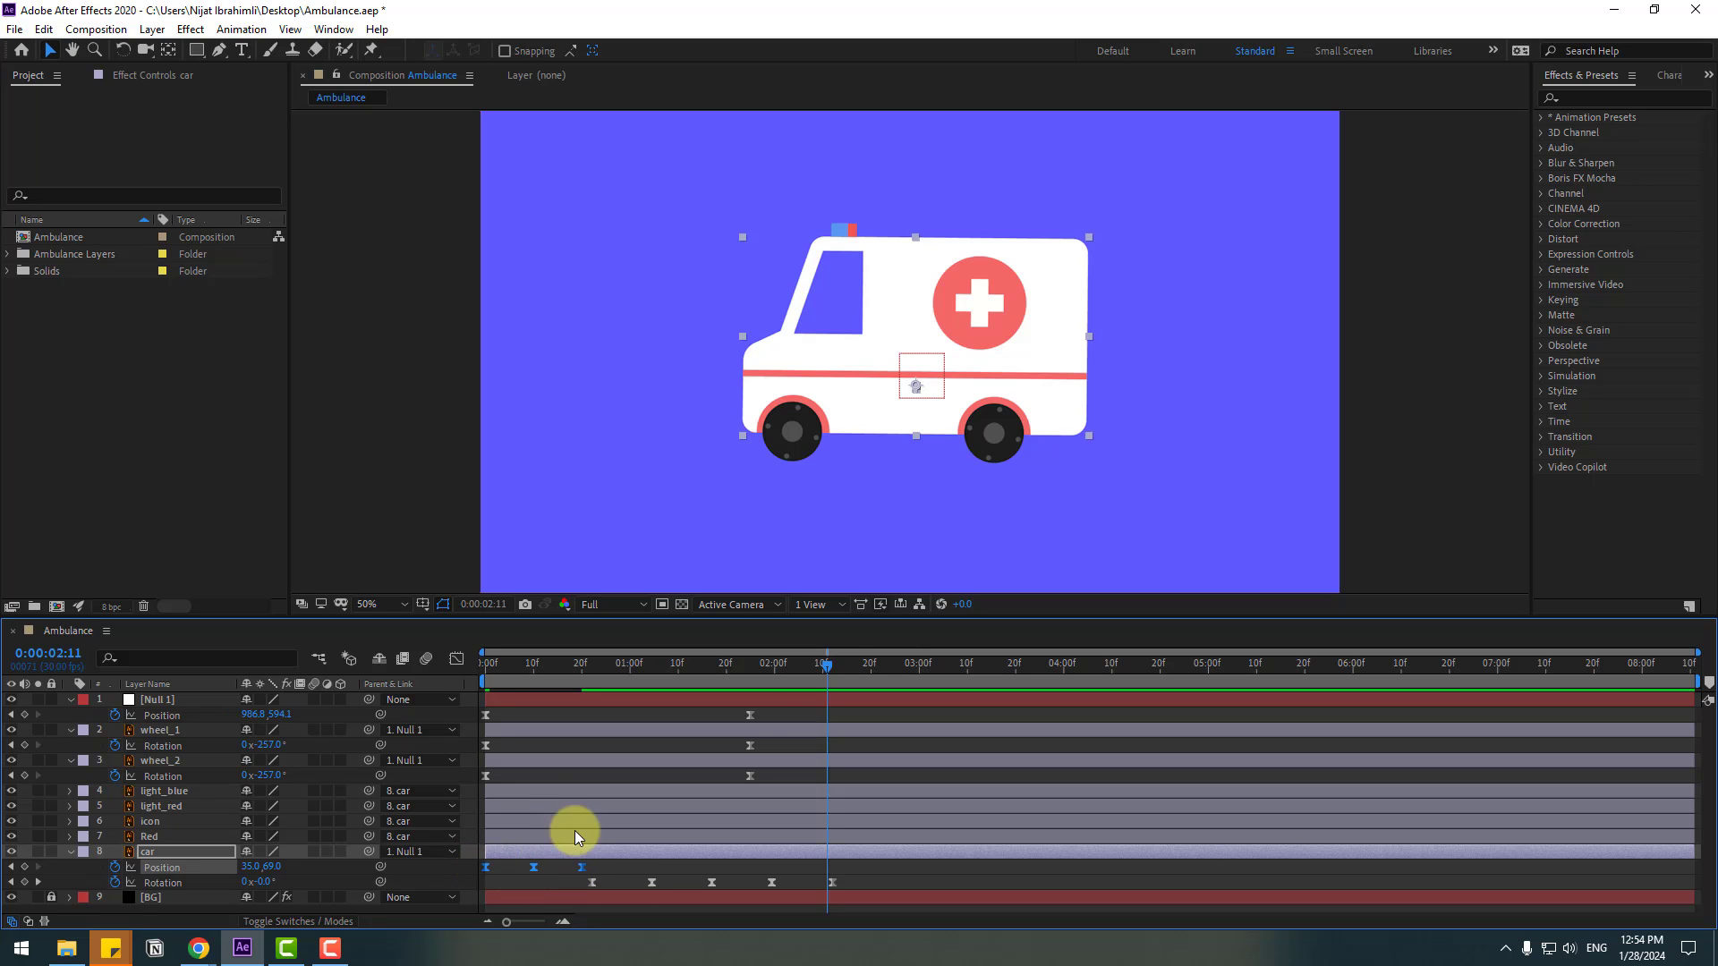
Step: Add the expression loopOutDuration(type = "cycle", duration = 0) to the car layer's position to loop the bounce
left_click_drag(830, 673, 473, 695)
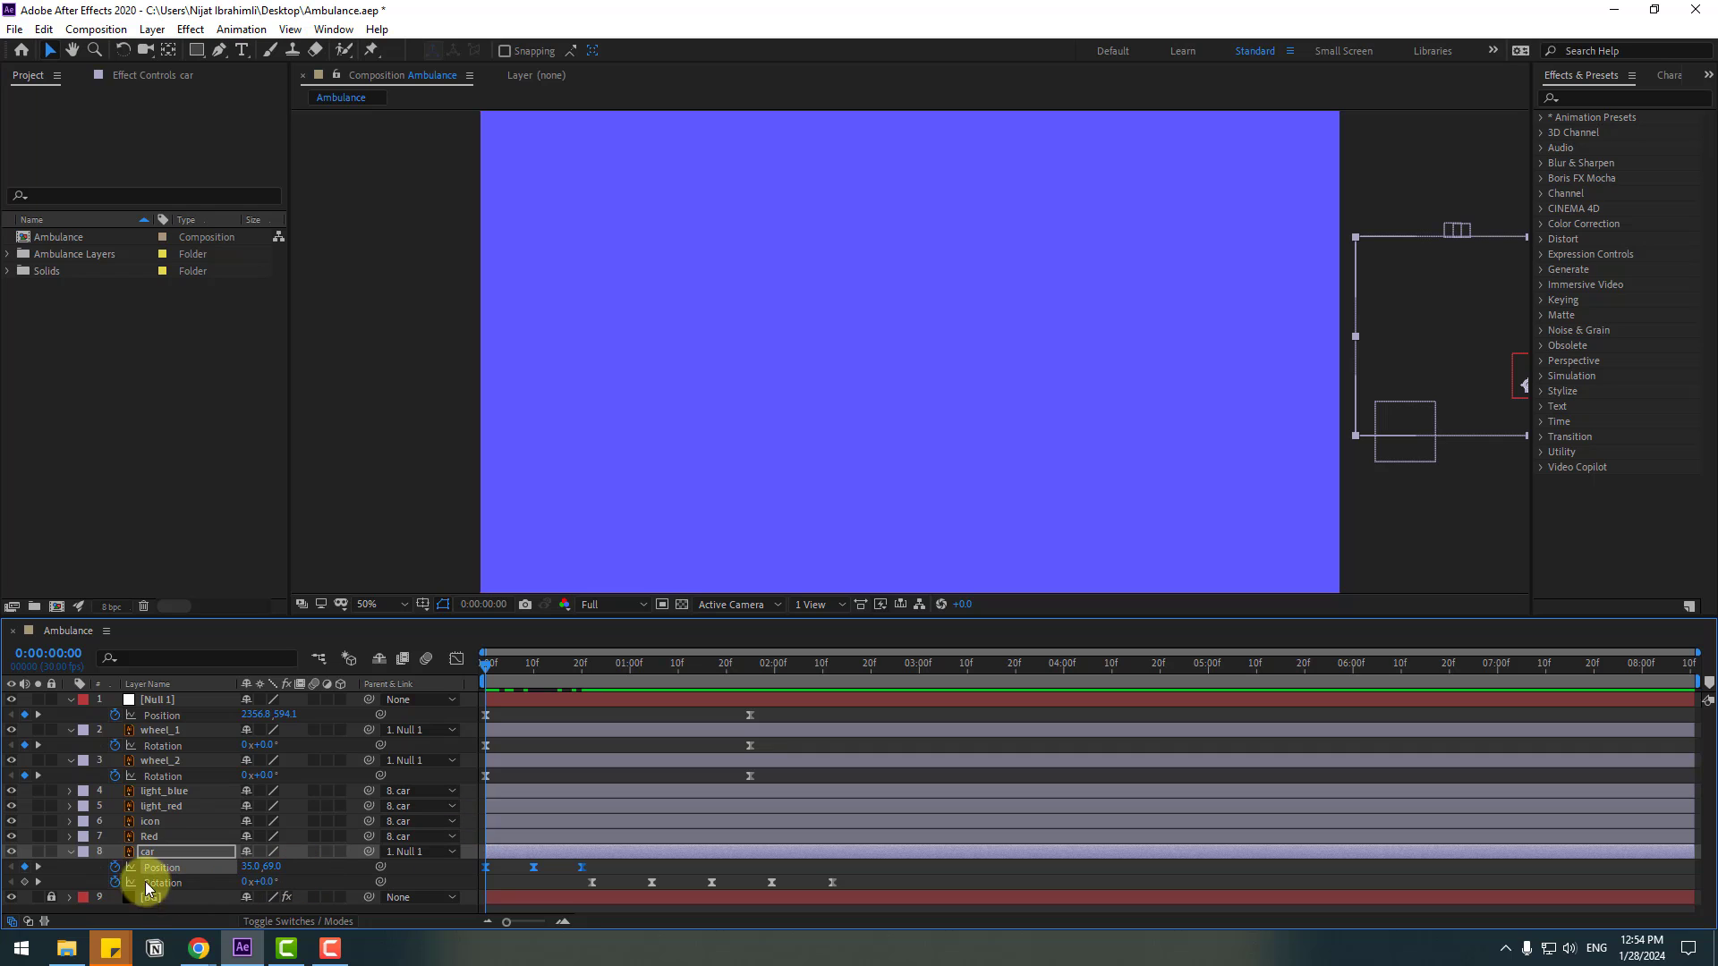
left_click(116, 868, "alt")
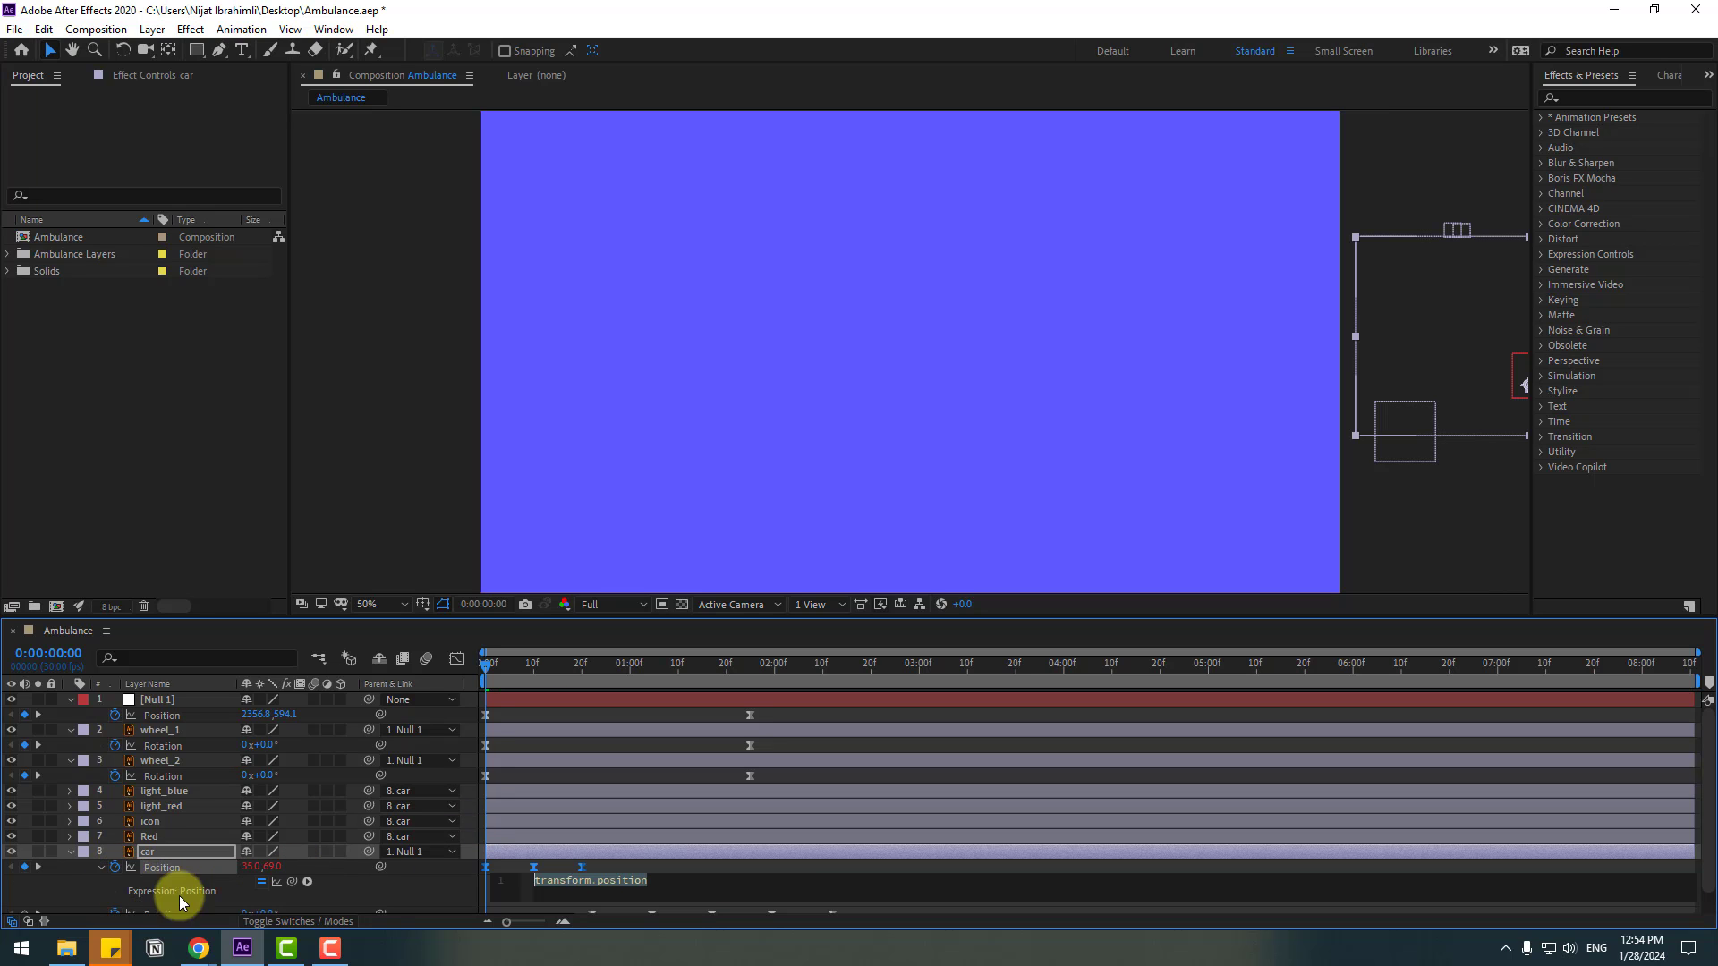
left_click(307, 882)
mouse_move(443, 773)
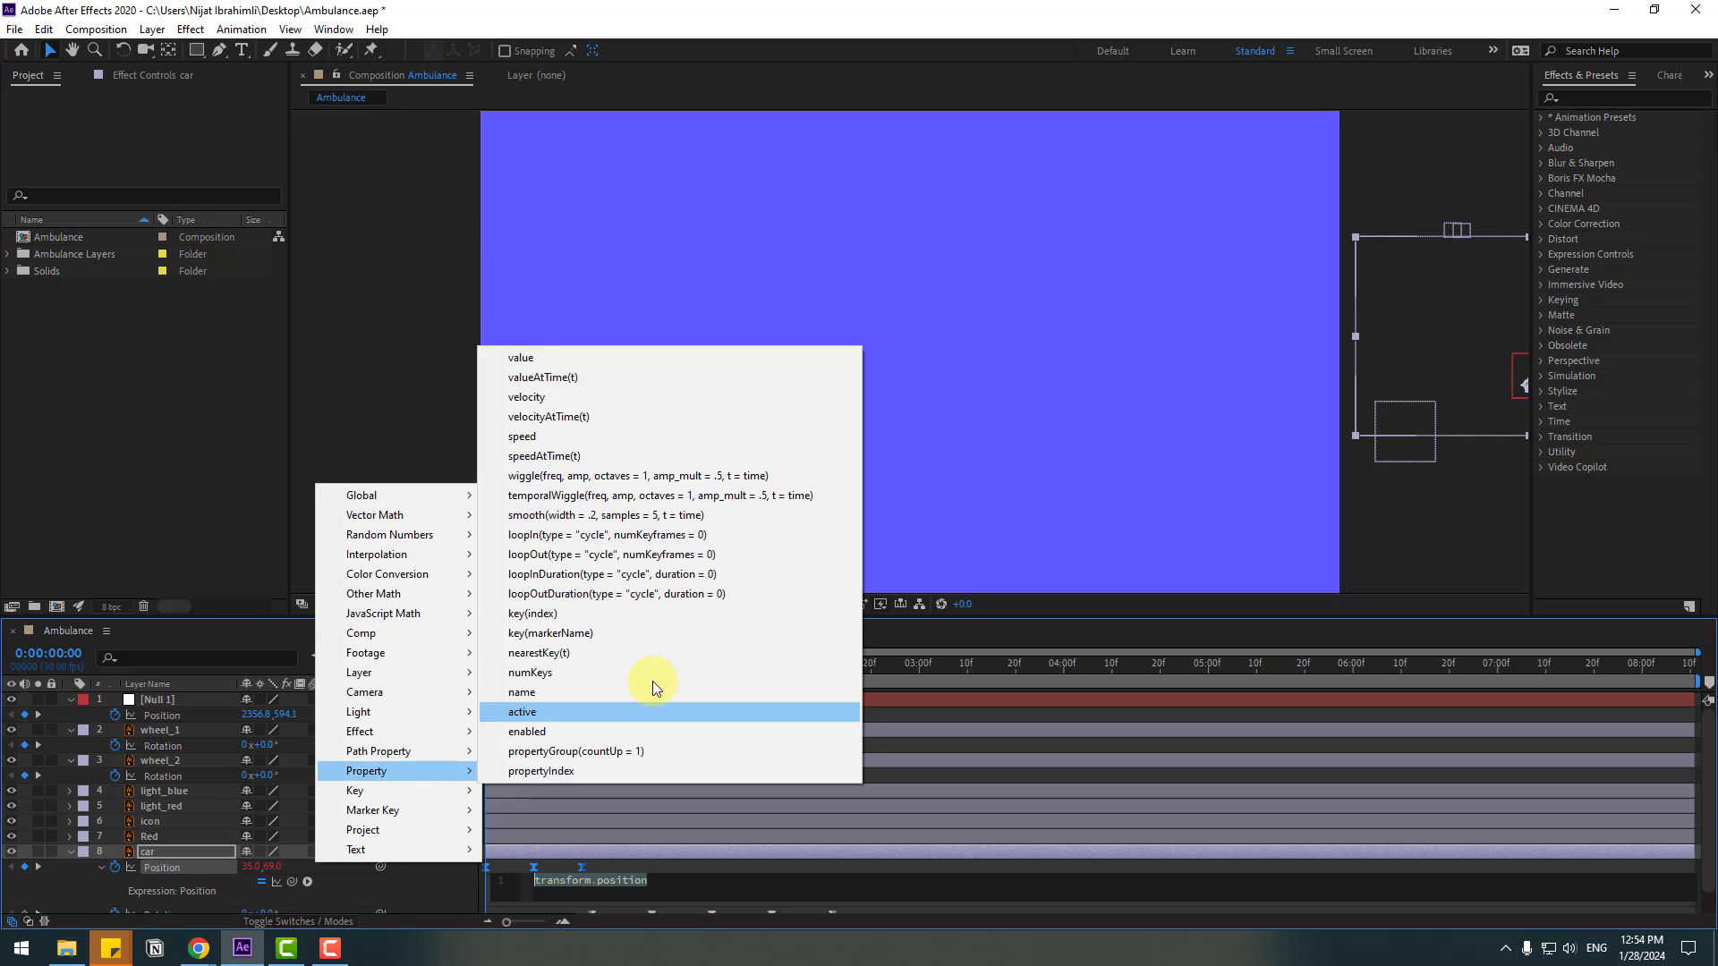
left_click(621, 603)
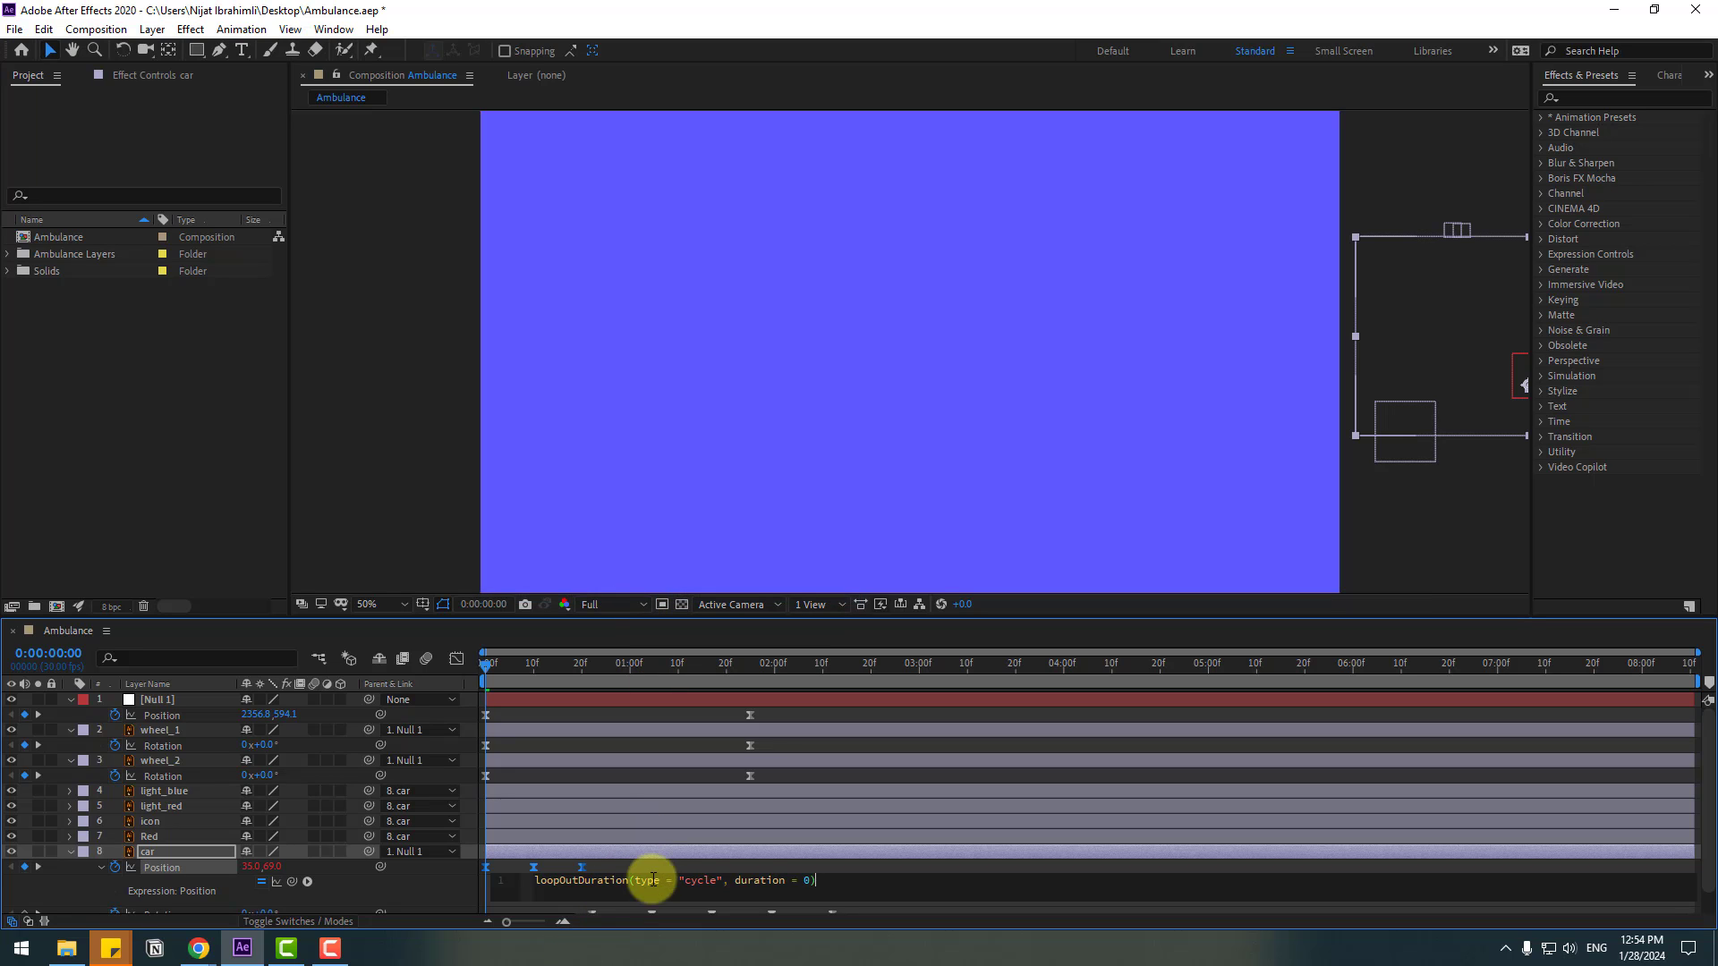
left_click(621, 868)
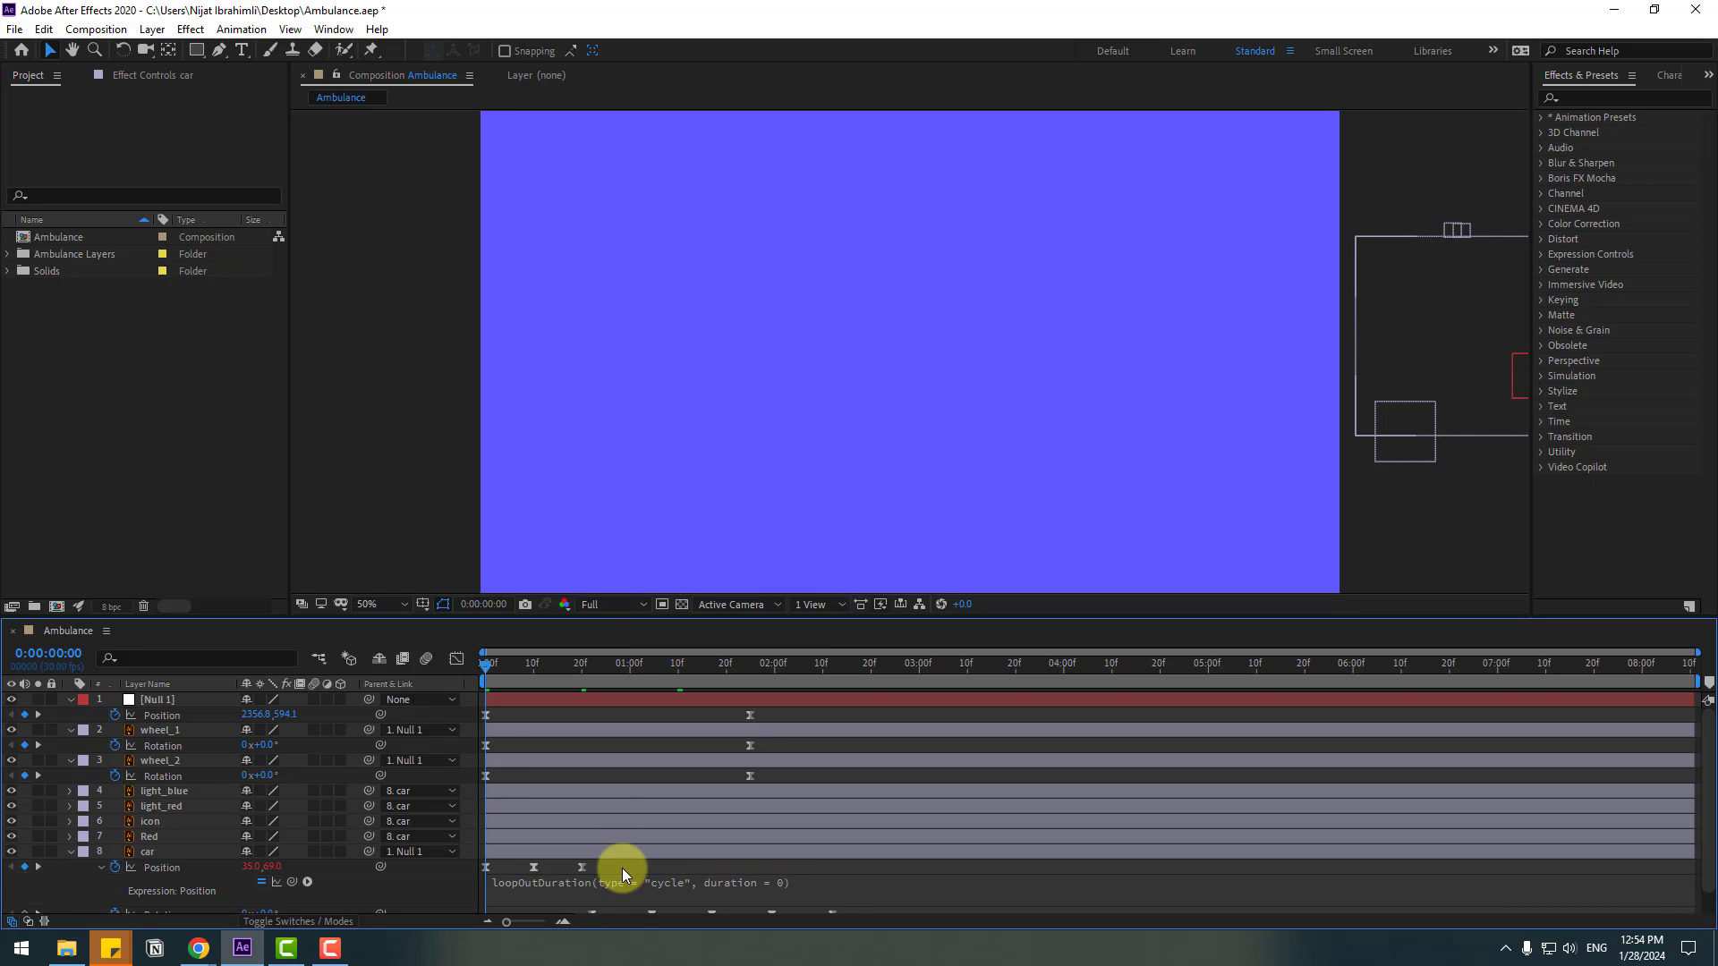
Step: Compress the car's three position keyframes proportionally so the last one falls at 0:00:00:16, and play back the bounce
key("space")
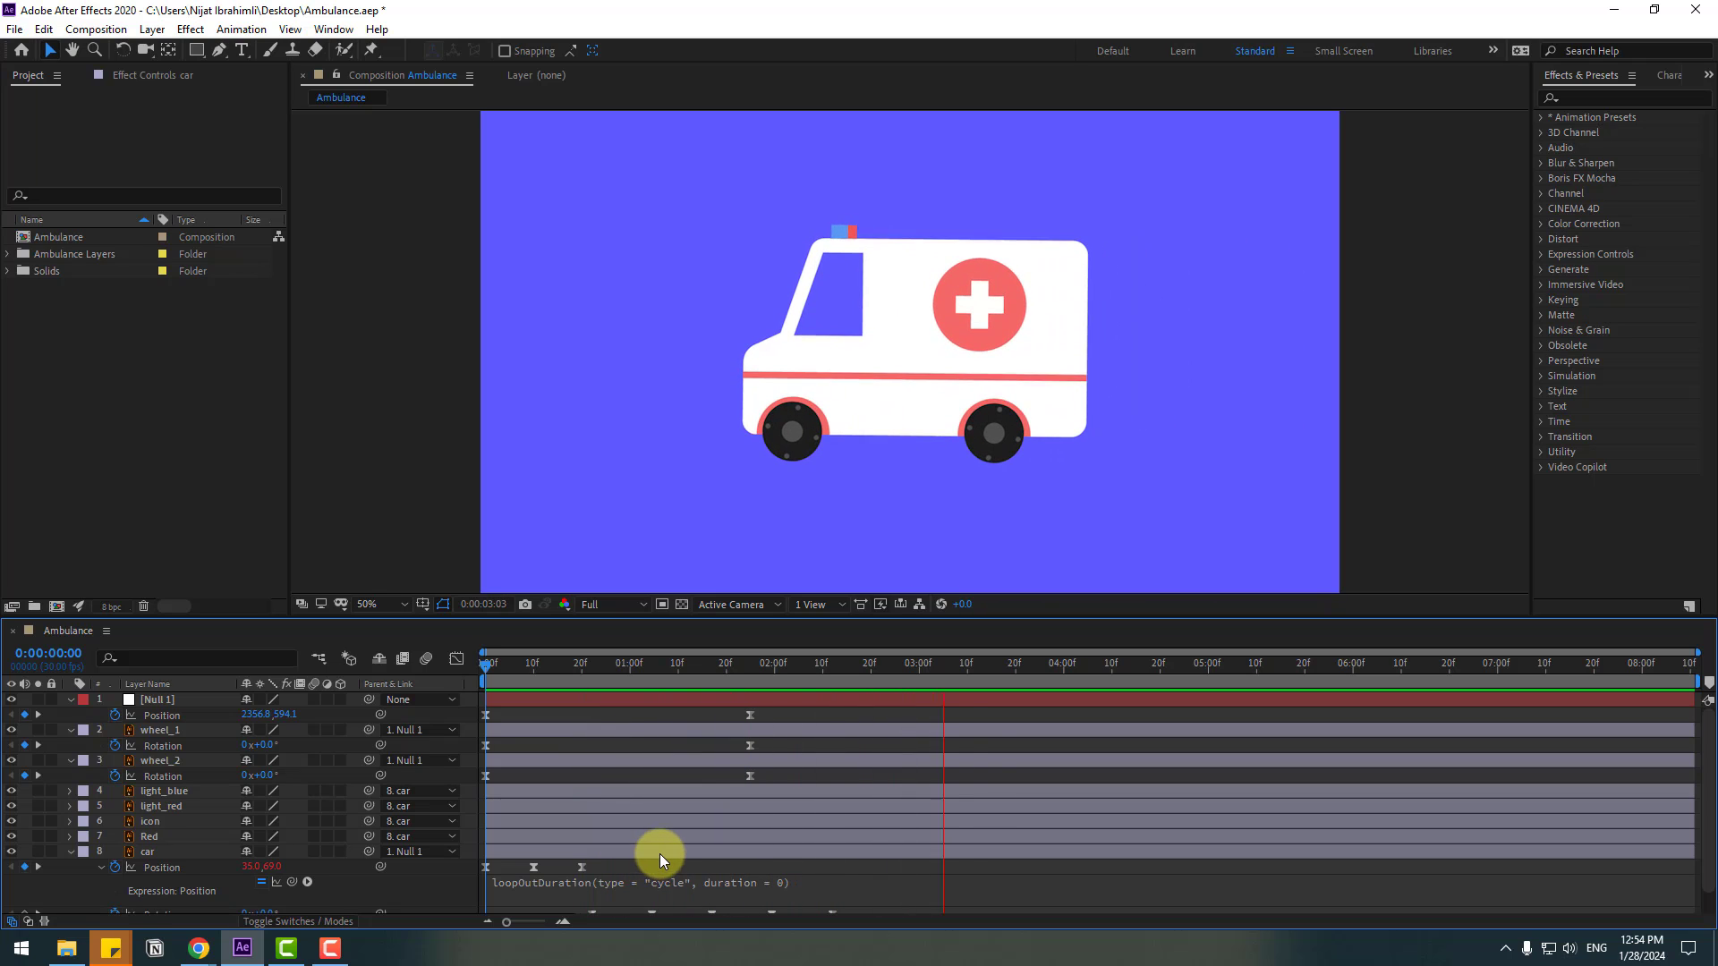
key("space")
mouse_move(594, 868)
left_mouse_down()
mouse_move(490, 878)
mouse_move(568, 875)
left_mouse_up()
key("space")
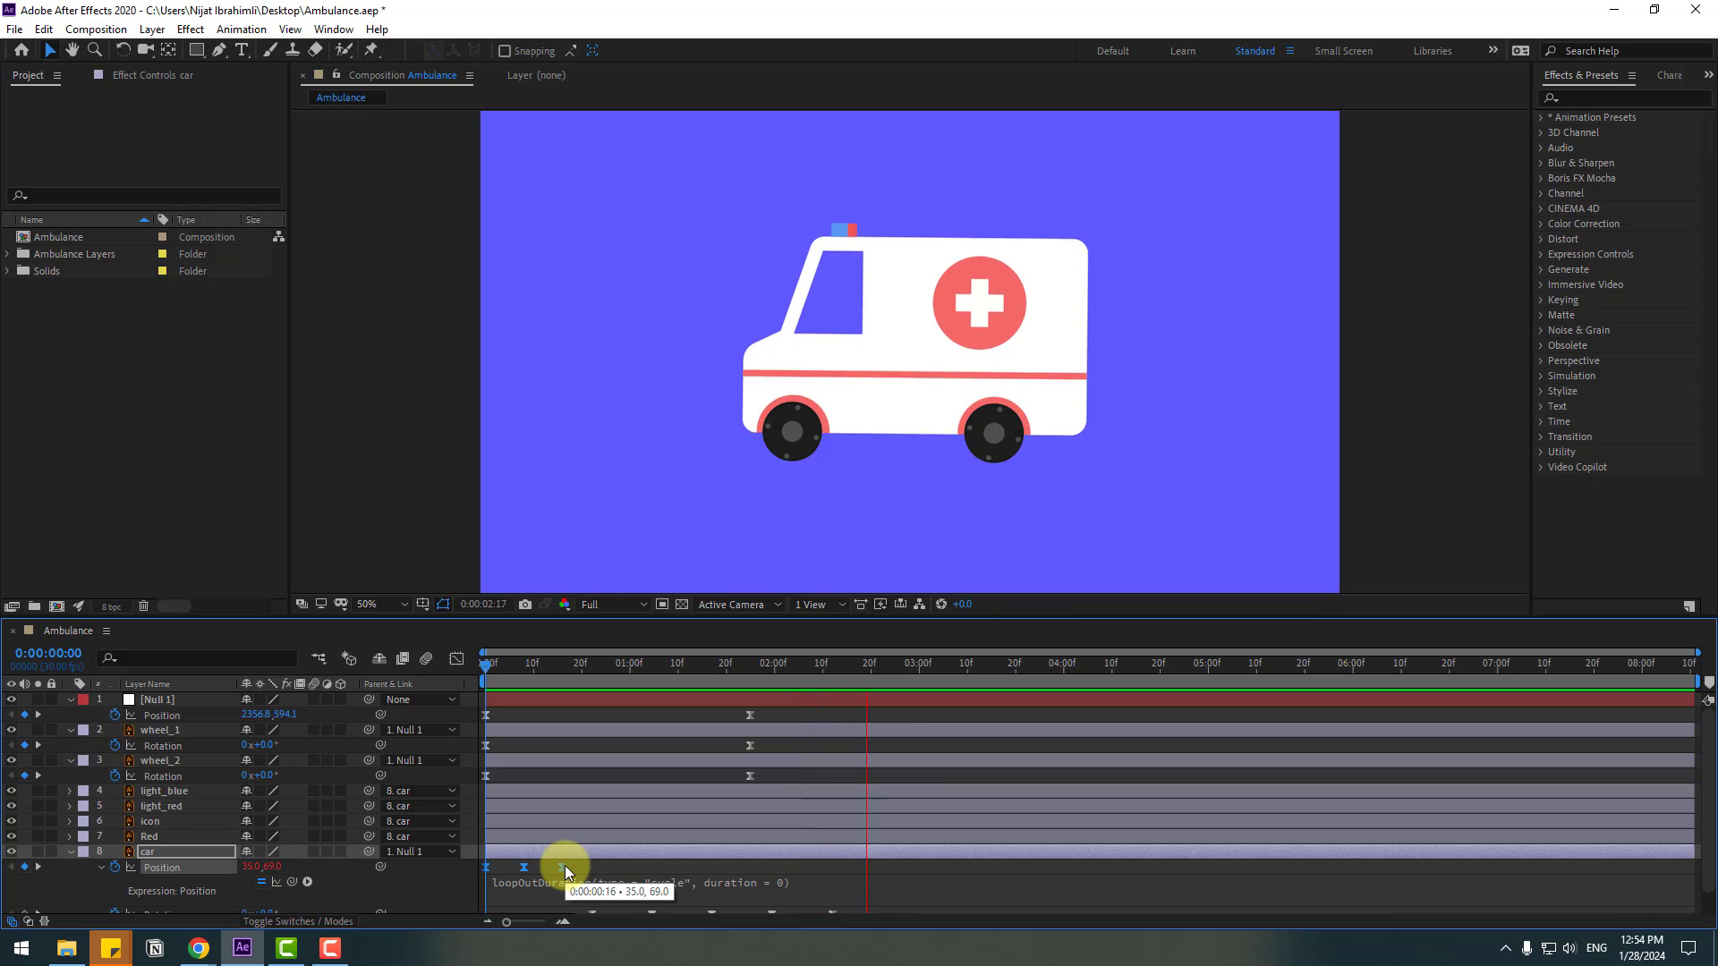
key("comma")
key("comma")
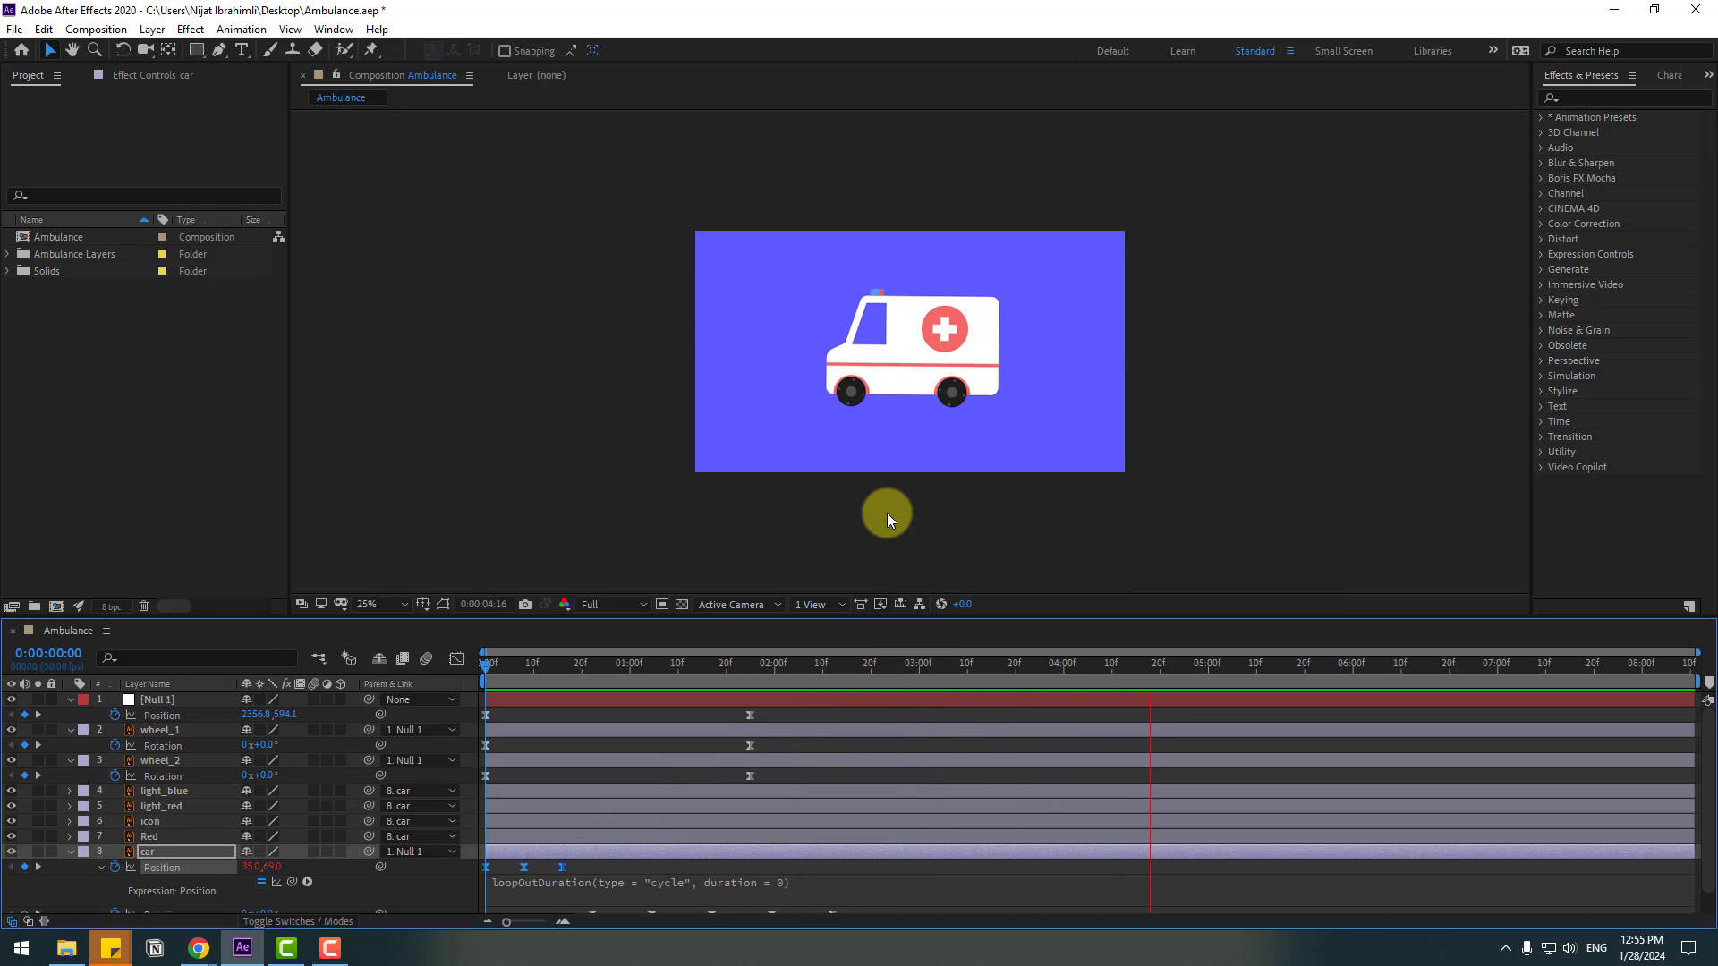
key("period")
key("period")
Step: Start the work area at 0:00:02:13, compress the car's position keyframes to end at about 0:00:00:13, and preview the bounce
left_click_drag(799, 668, 836, 669)
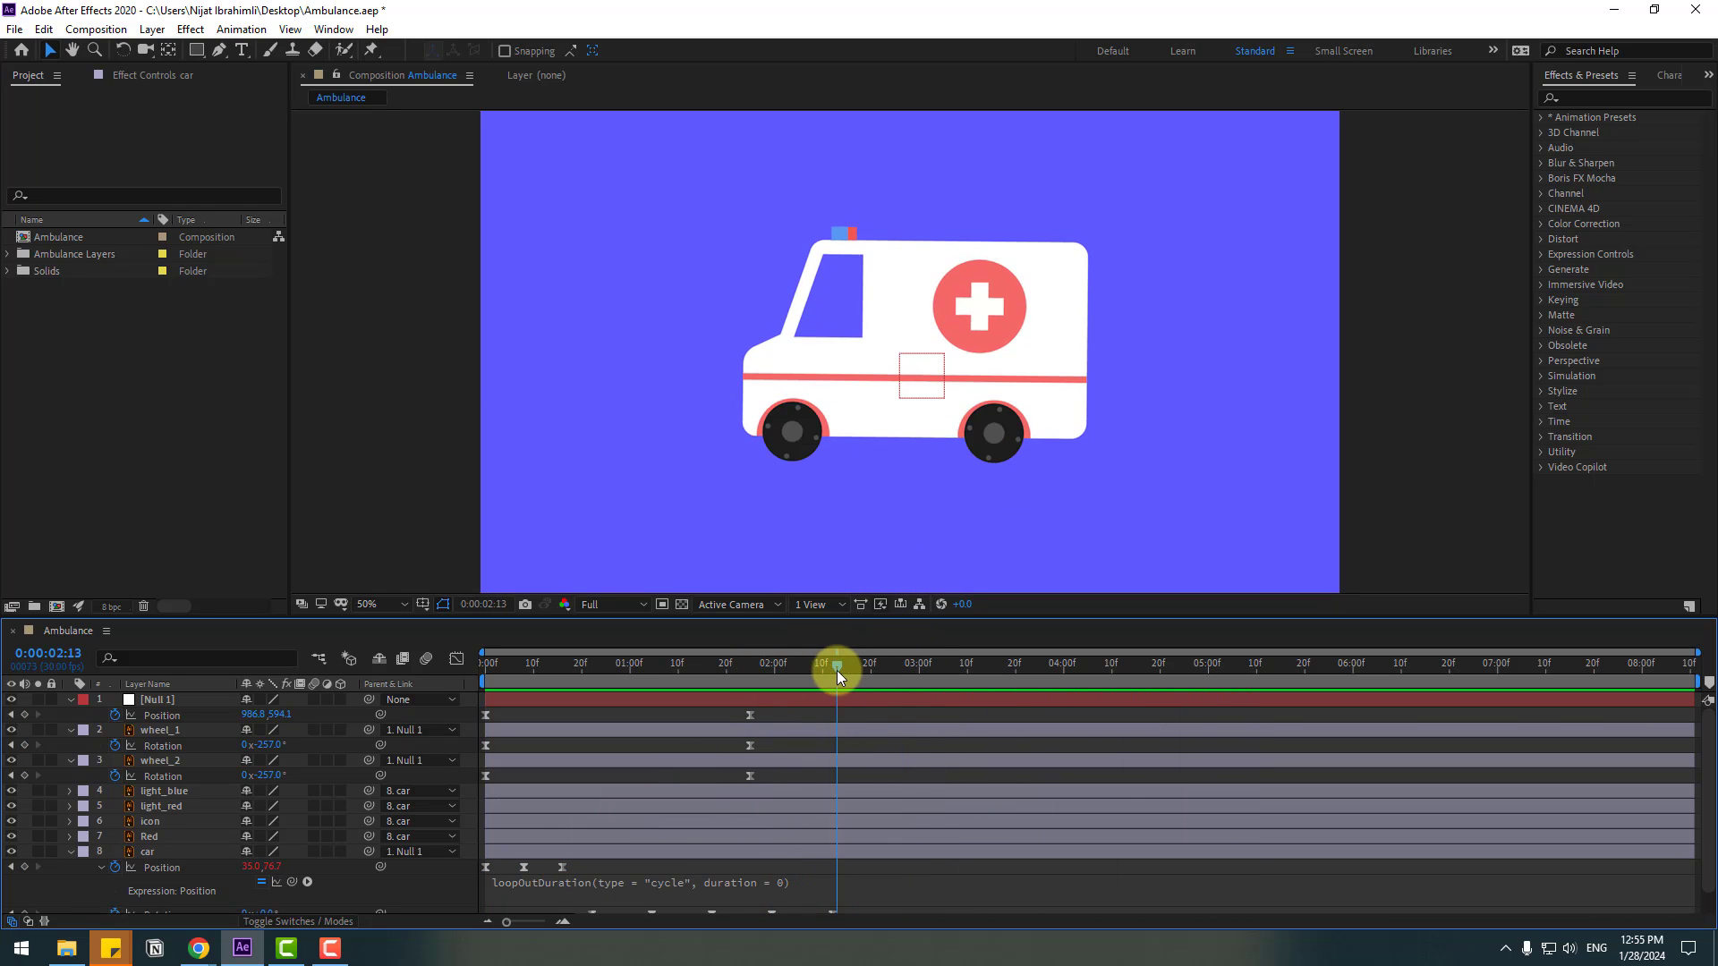
left_click_drag(475, 683, 837, 704)
left_click(872, 664)
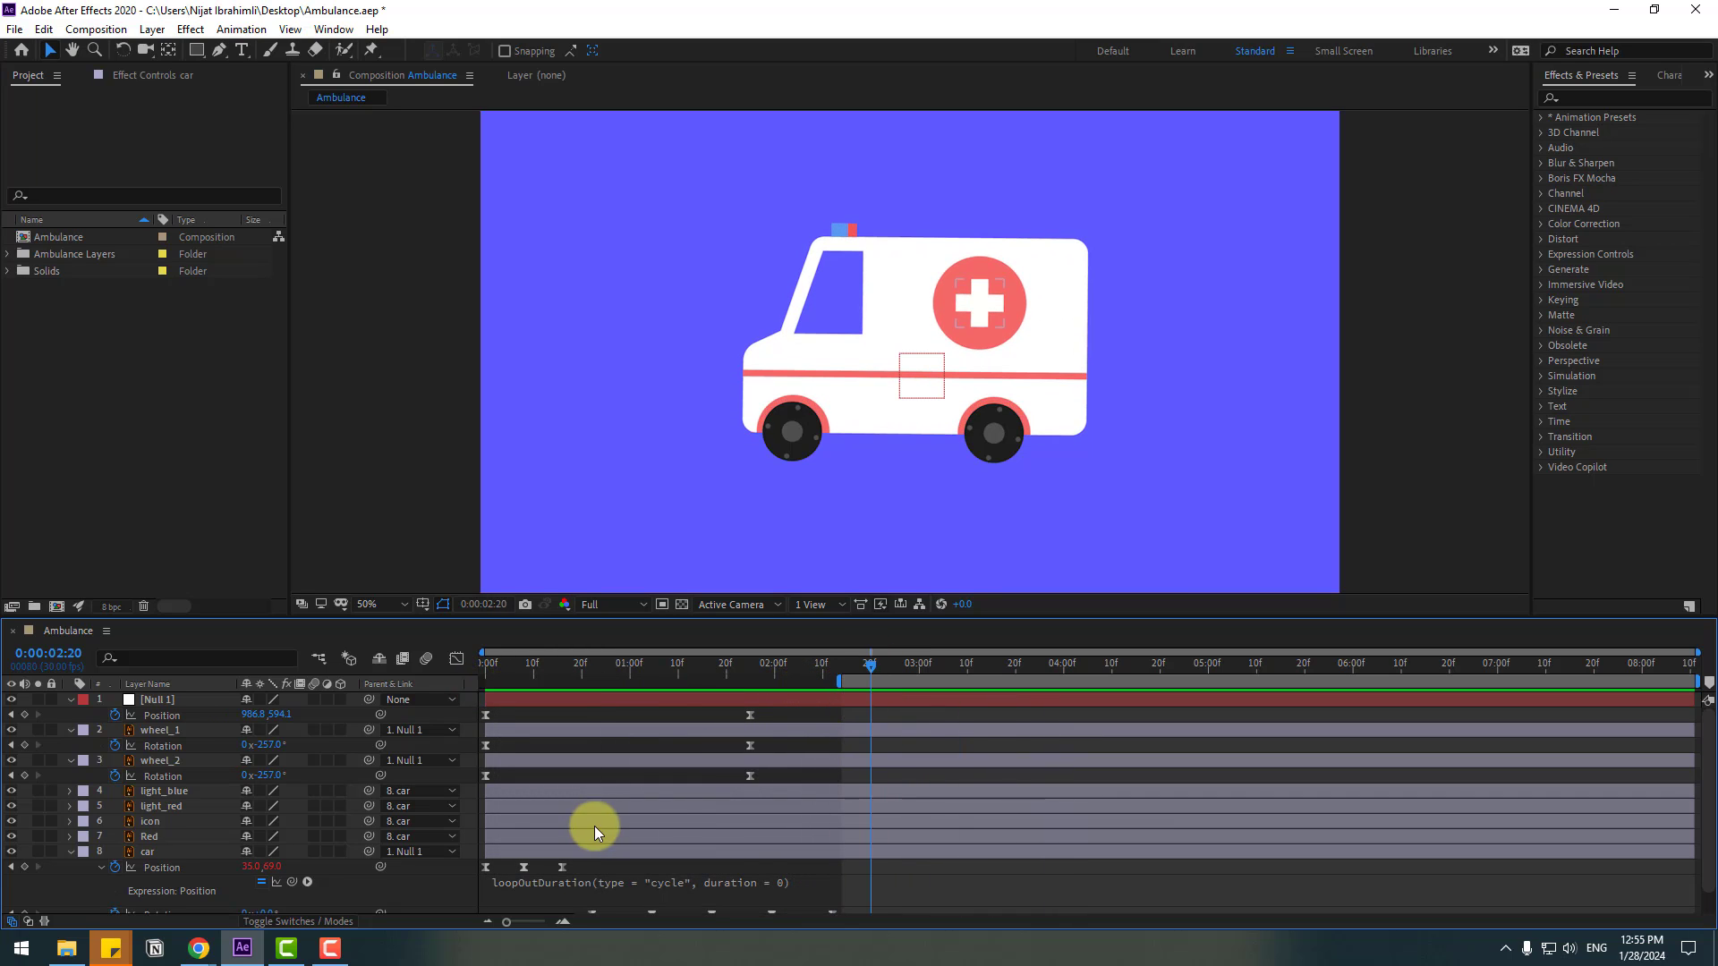
left_click(572, 870)
mouse_move(575, 875)
left_mouse_down()
mouse_move(474, 884)
mouse_move(494, 894)
mouse_move(548, 867)
left_mouse_up()
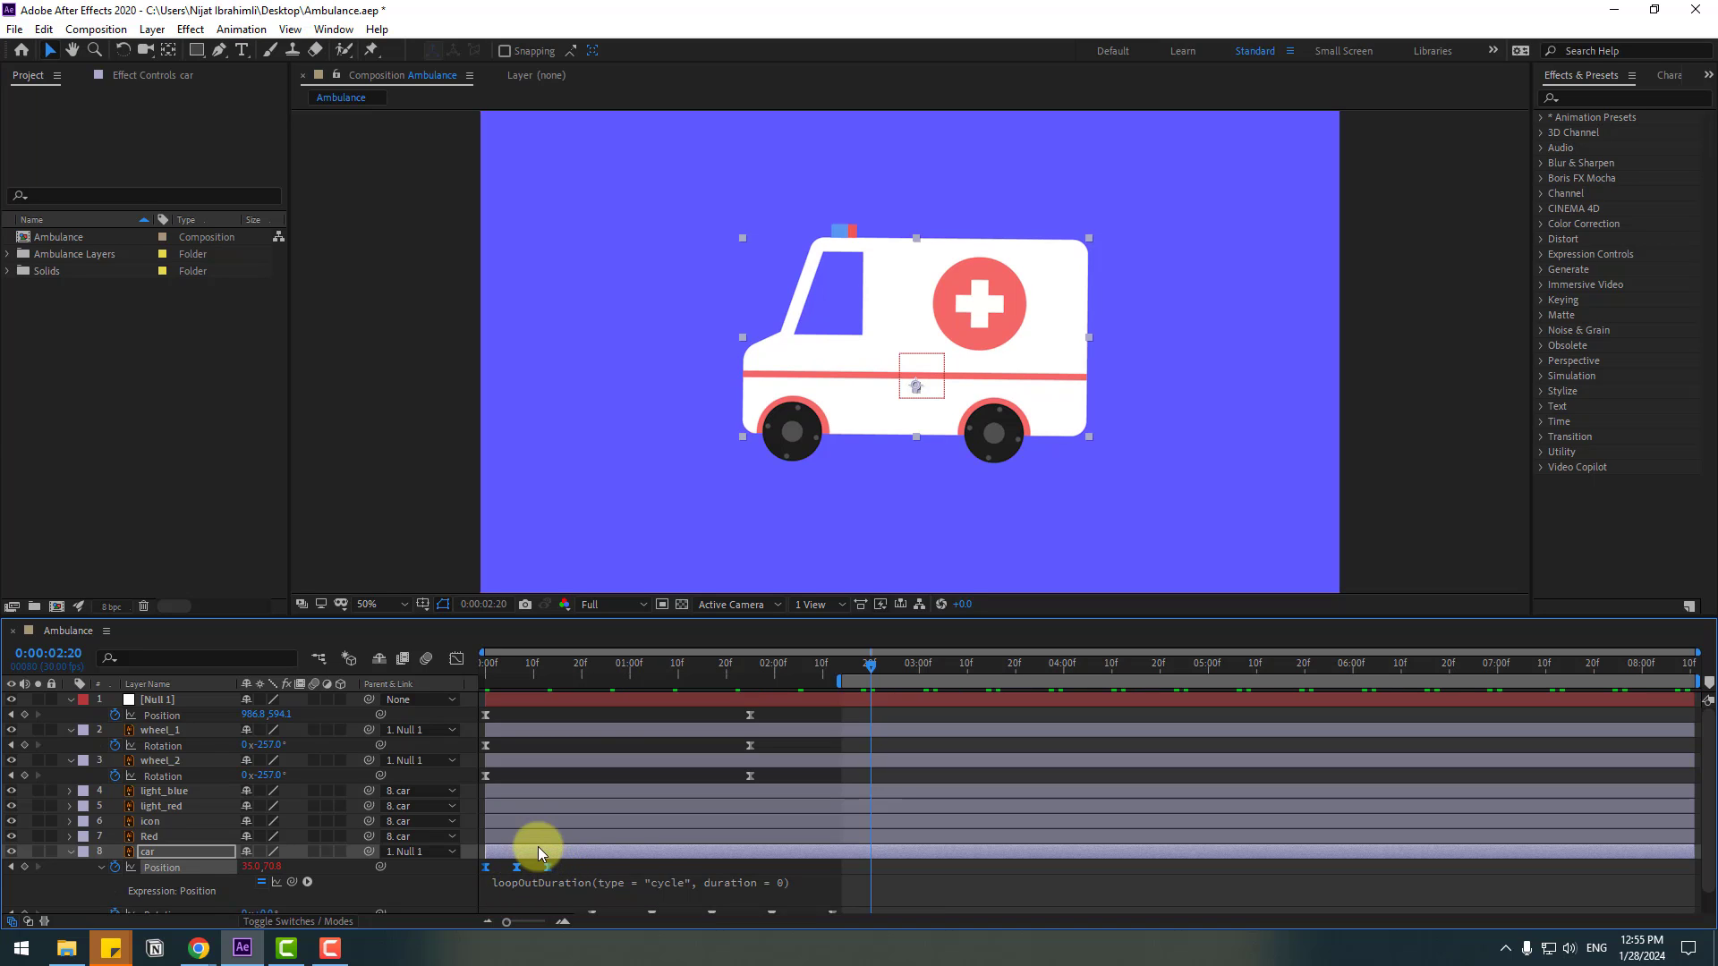
left_click(652, 864)
key("space")
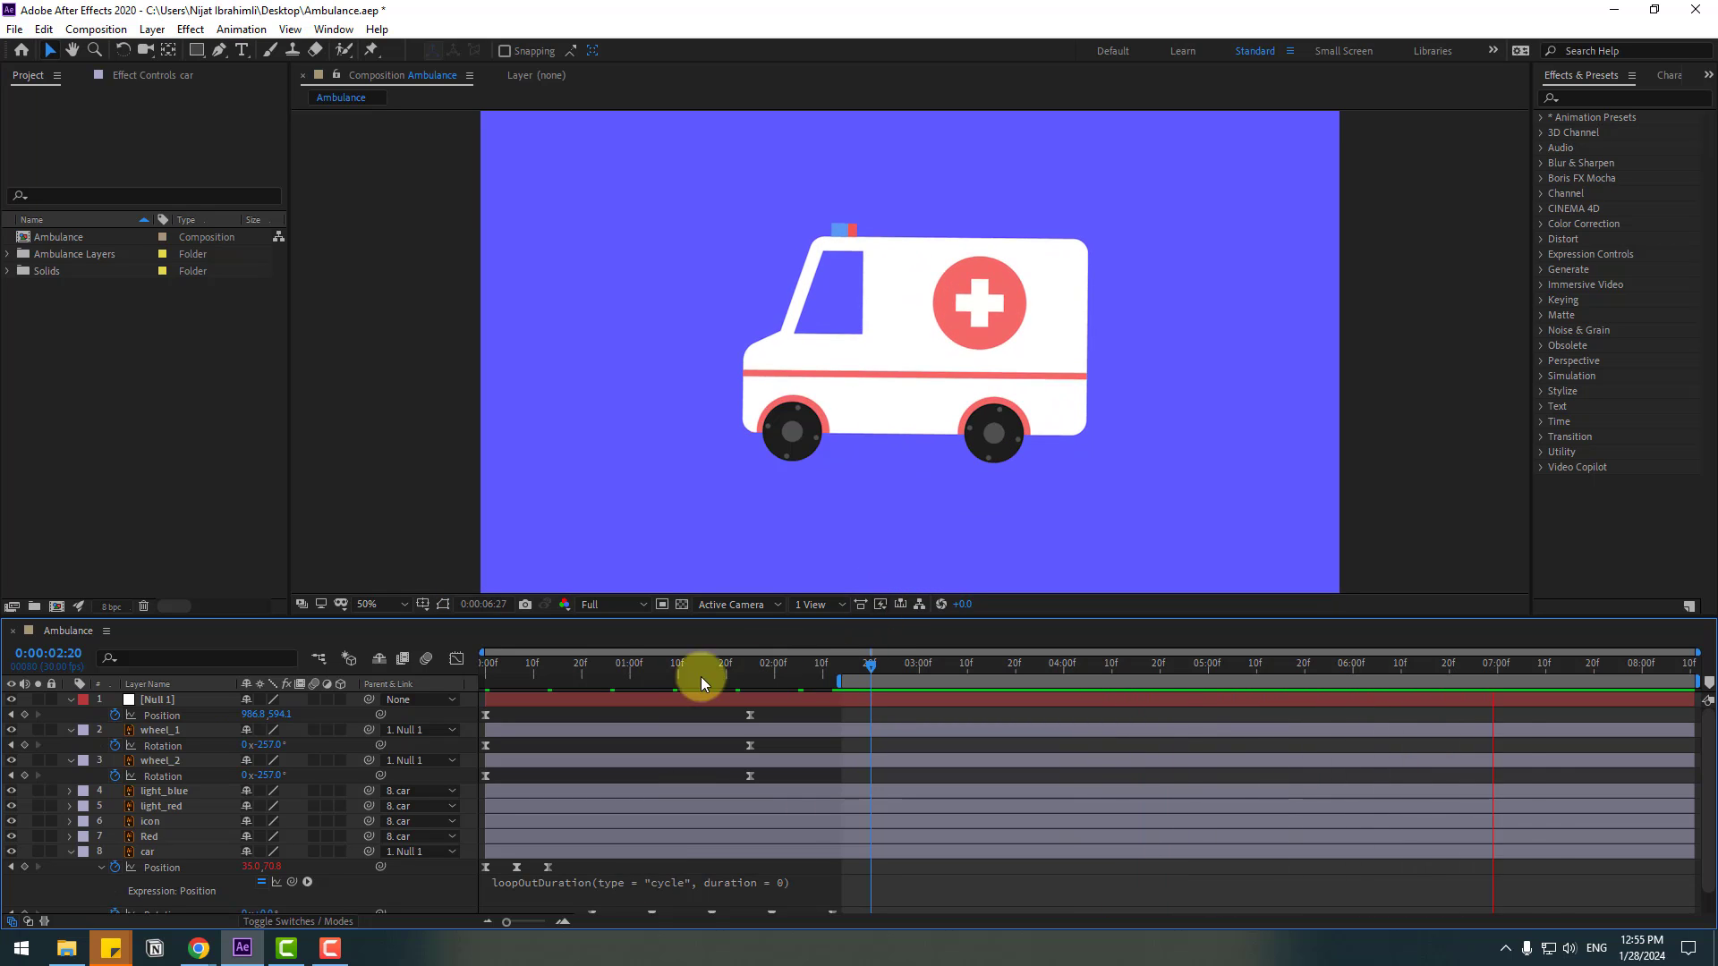
Step: Set the car's middle position keyframe at 0:00:00:07 to 35.0, 72.9, and extend the work area back to the full composition
left_click_drag(580, 674, 516, 669)
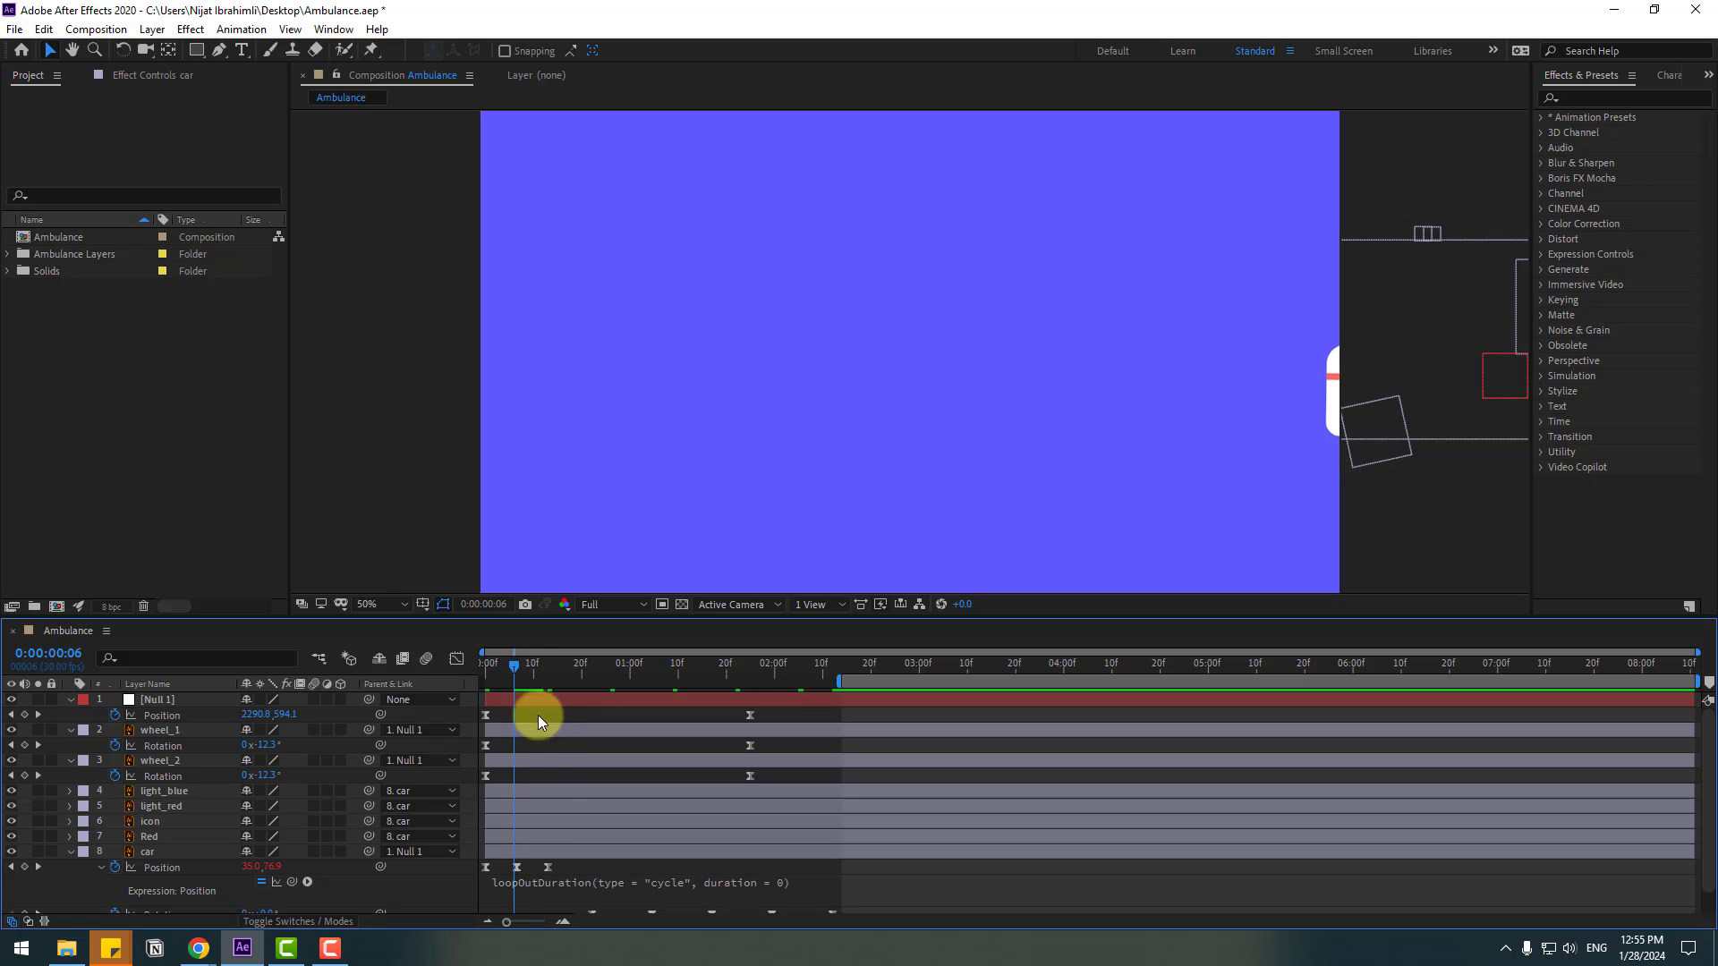
left_click(515, 867)
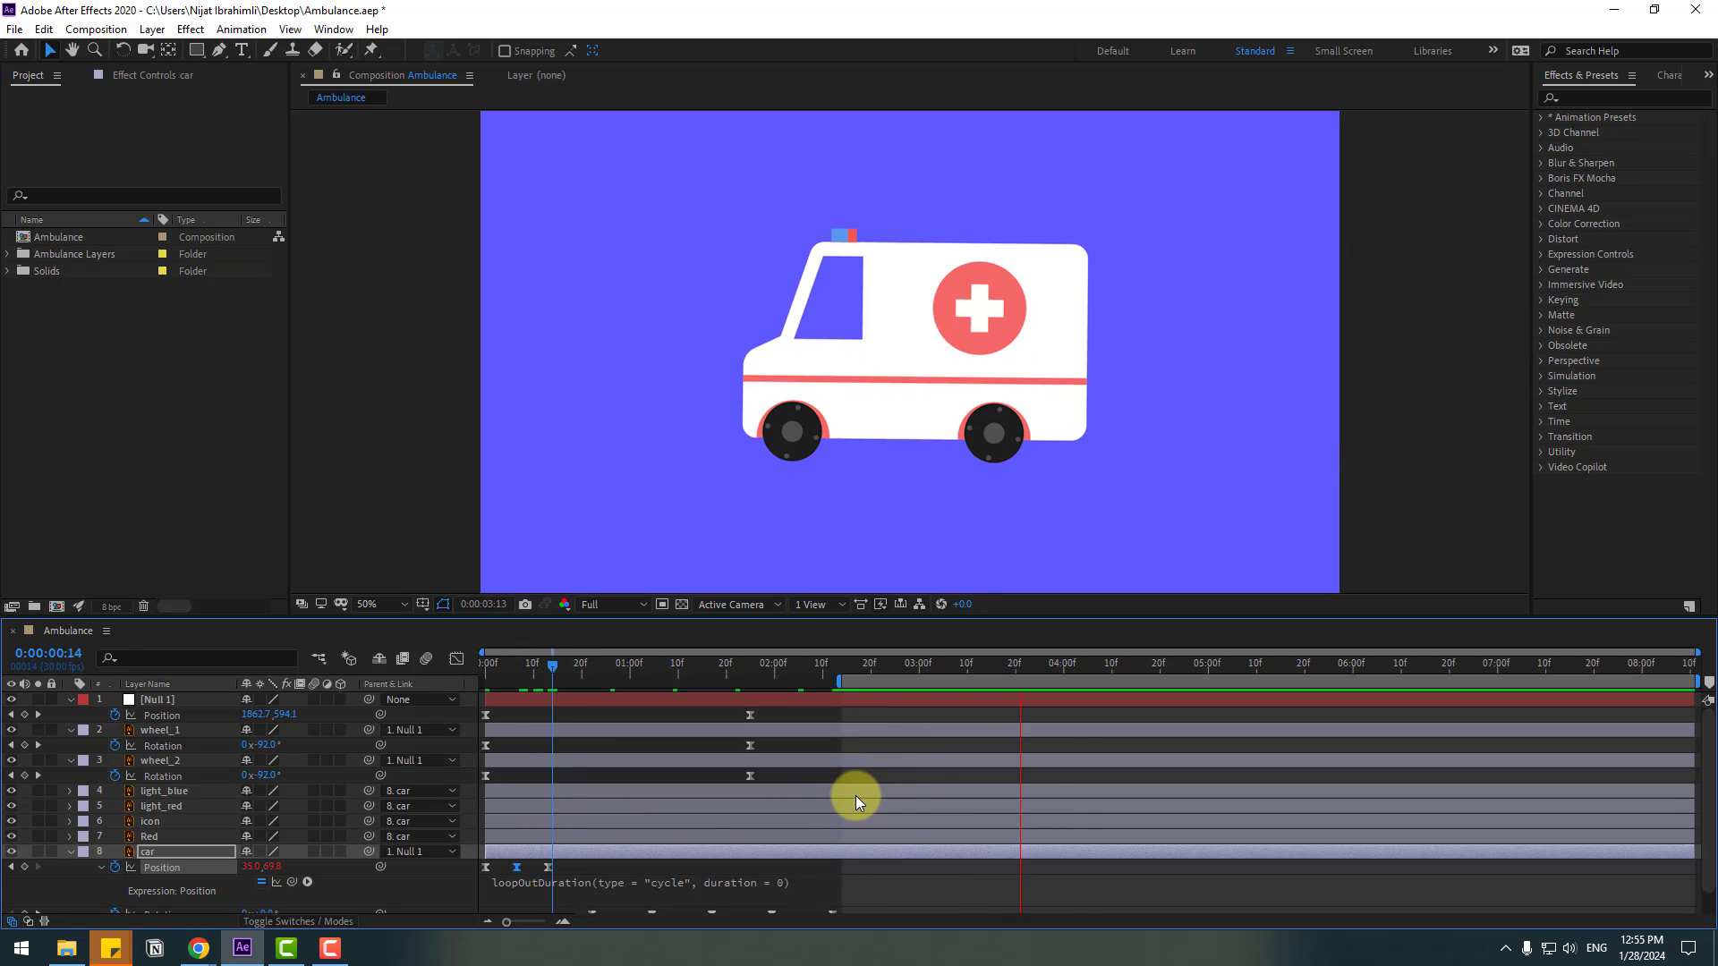
key("space")
left_click_drag(532, 662, 519, 663)
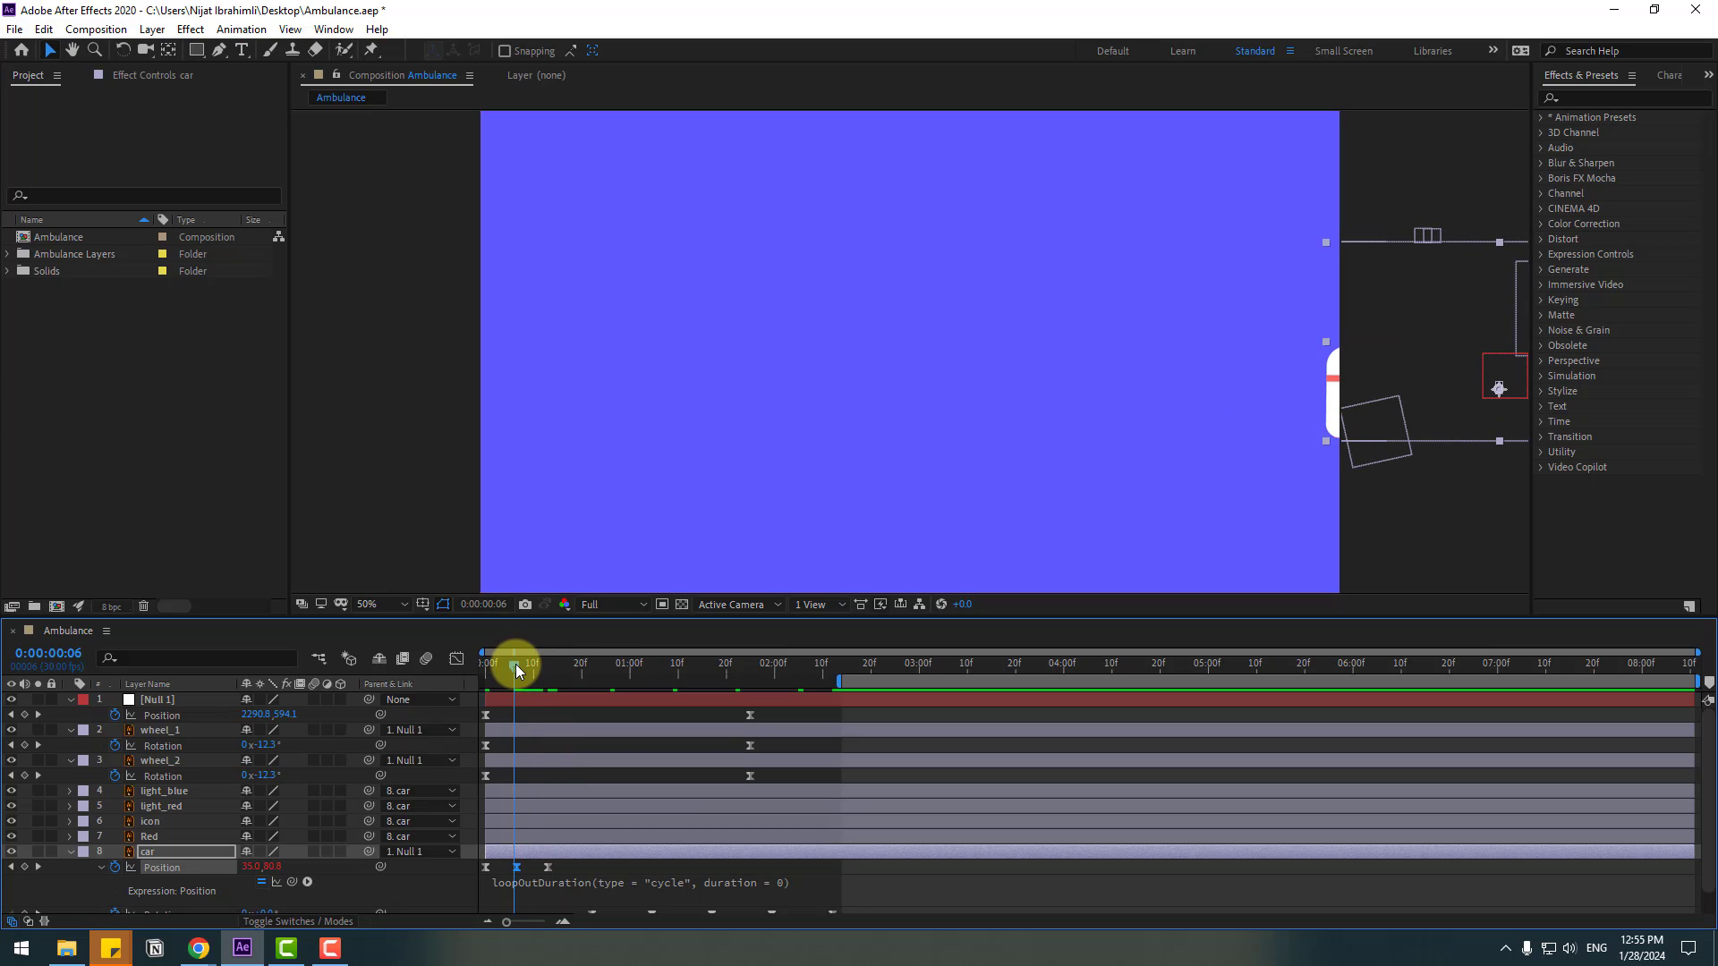
key("space")
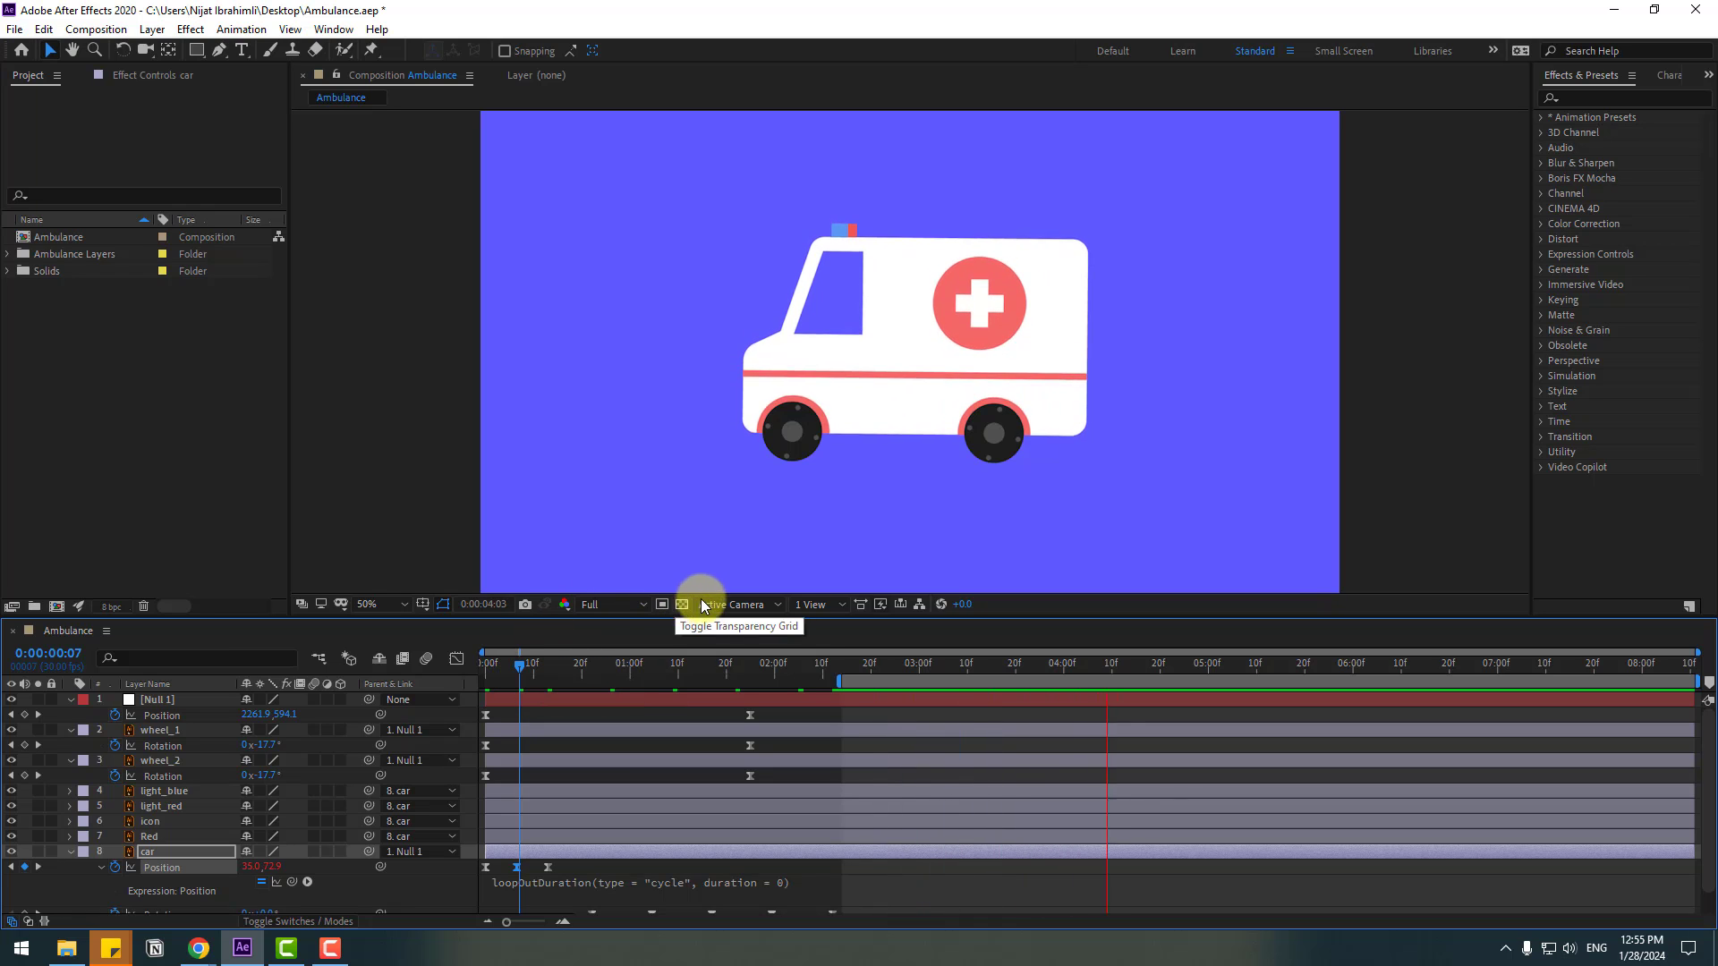
key("space")
double_click(833, 684)
key("space")
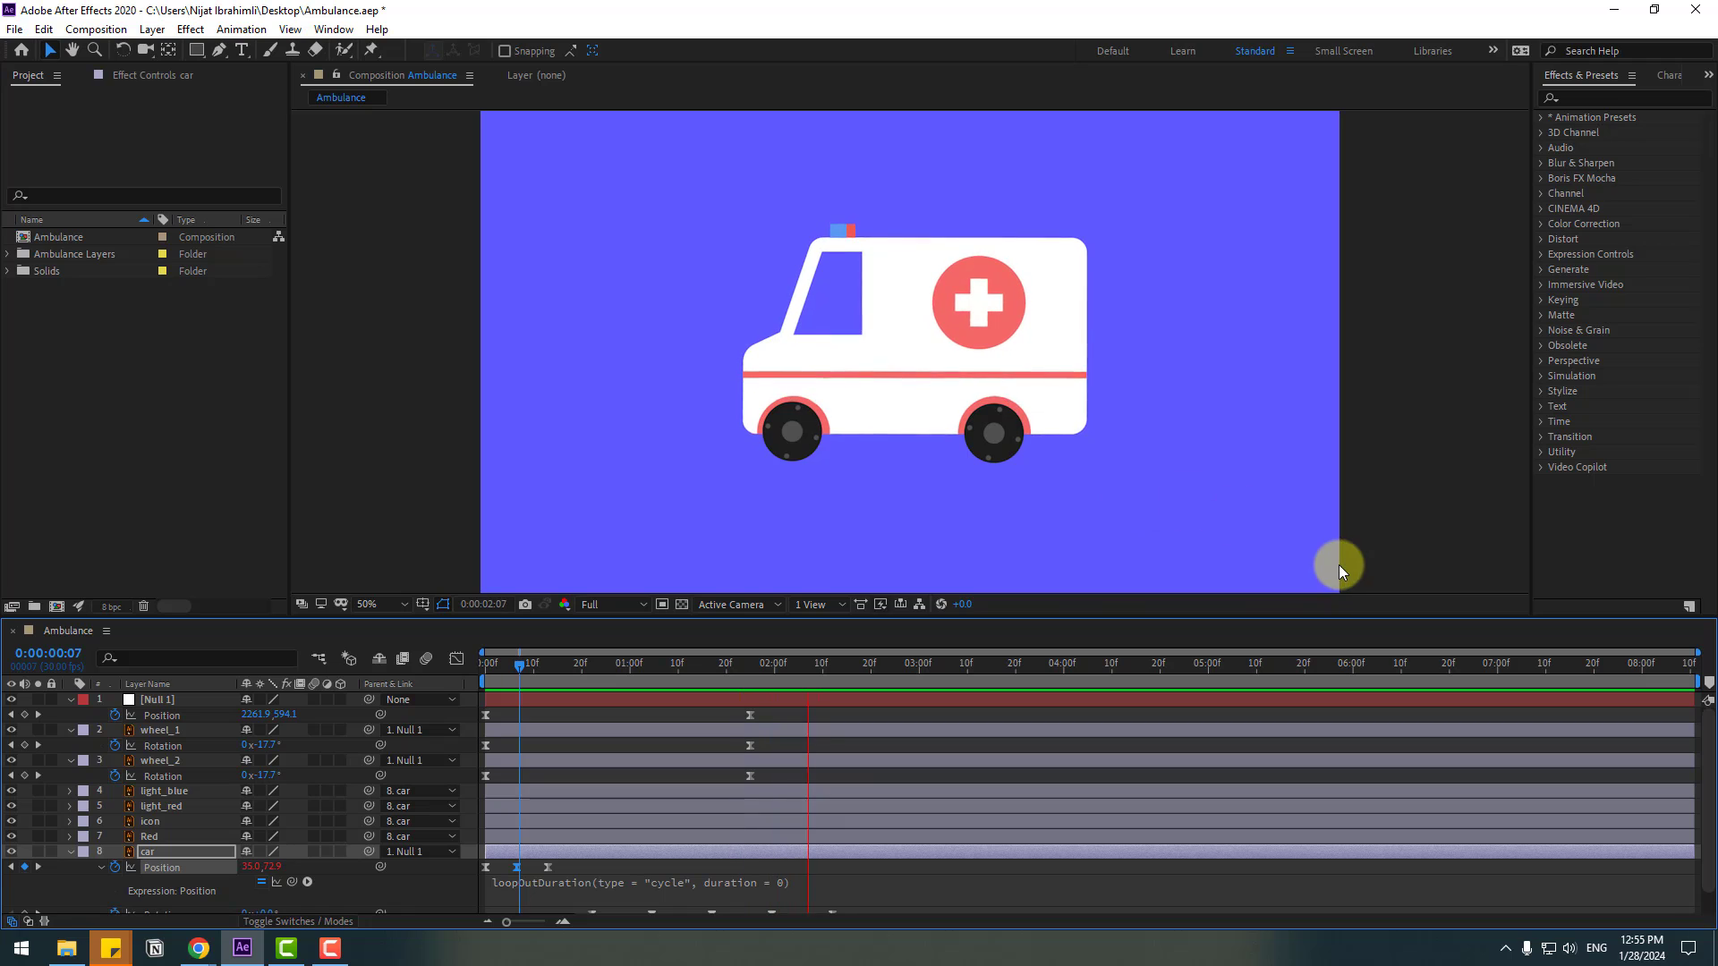
Step: Reveal the car layer's rotation and add a keyframe holding its current value at 0:00:03:26
left_click(868, 663)
left_click_drag(898, 660, 1045, 658)
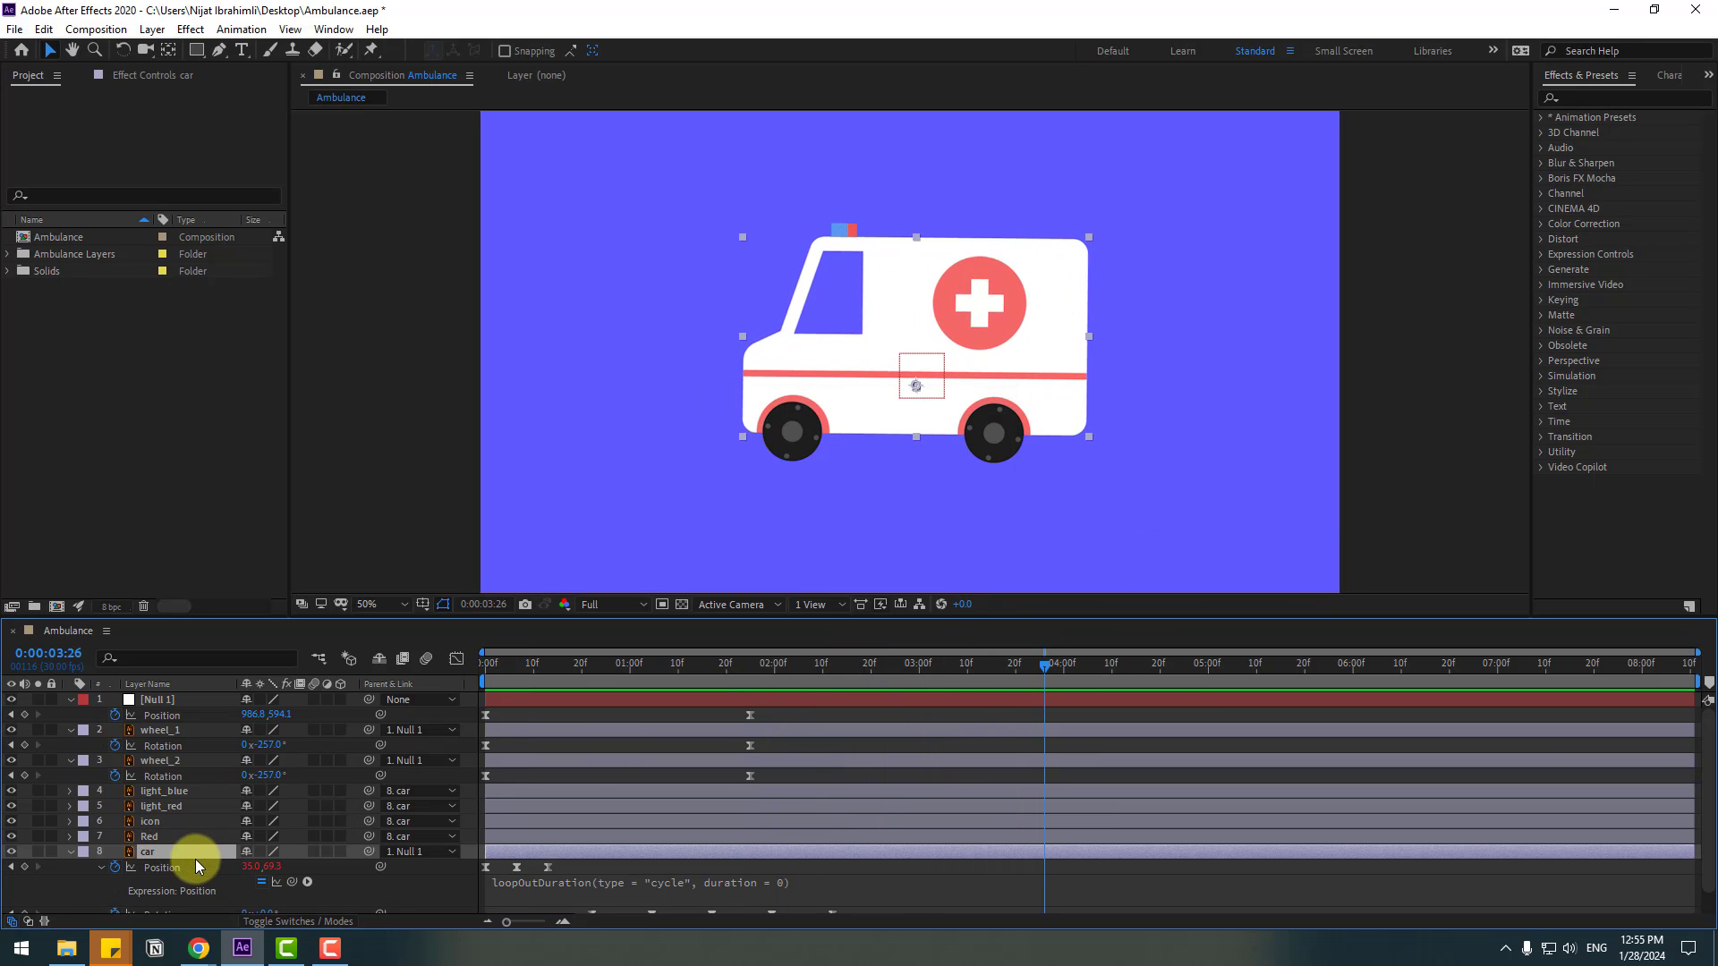
key("u")
key("r")
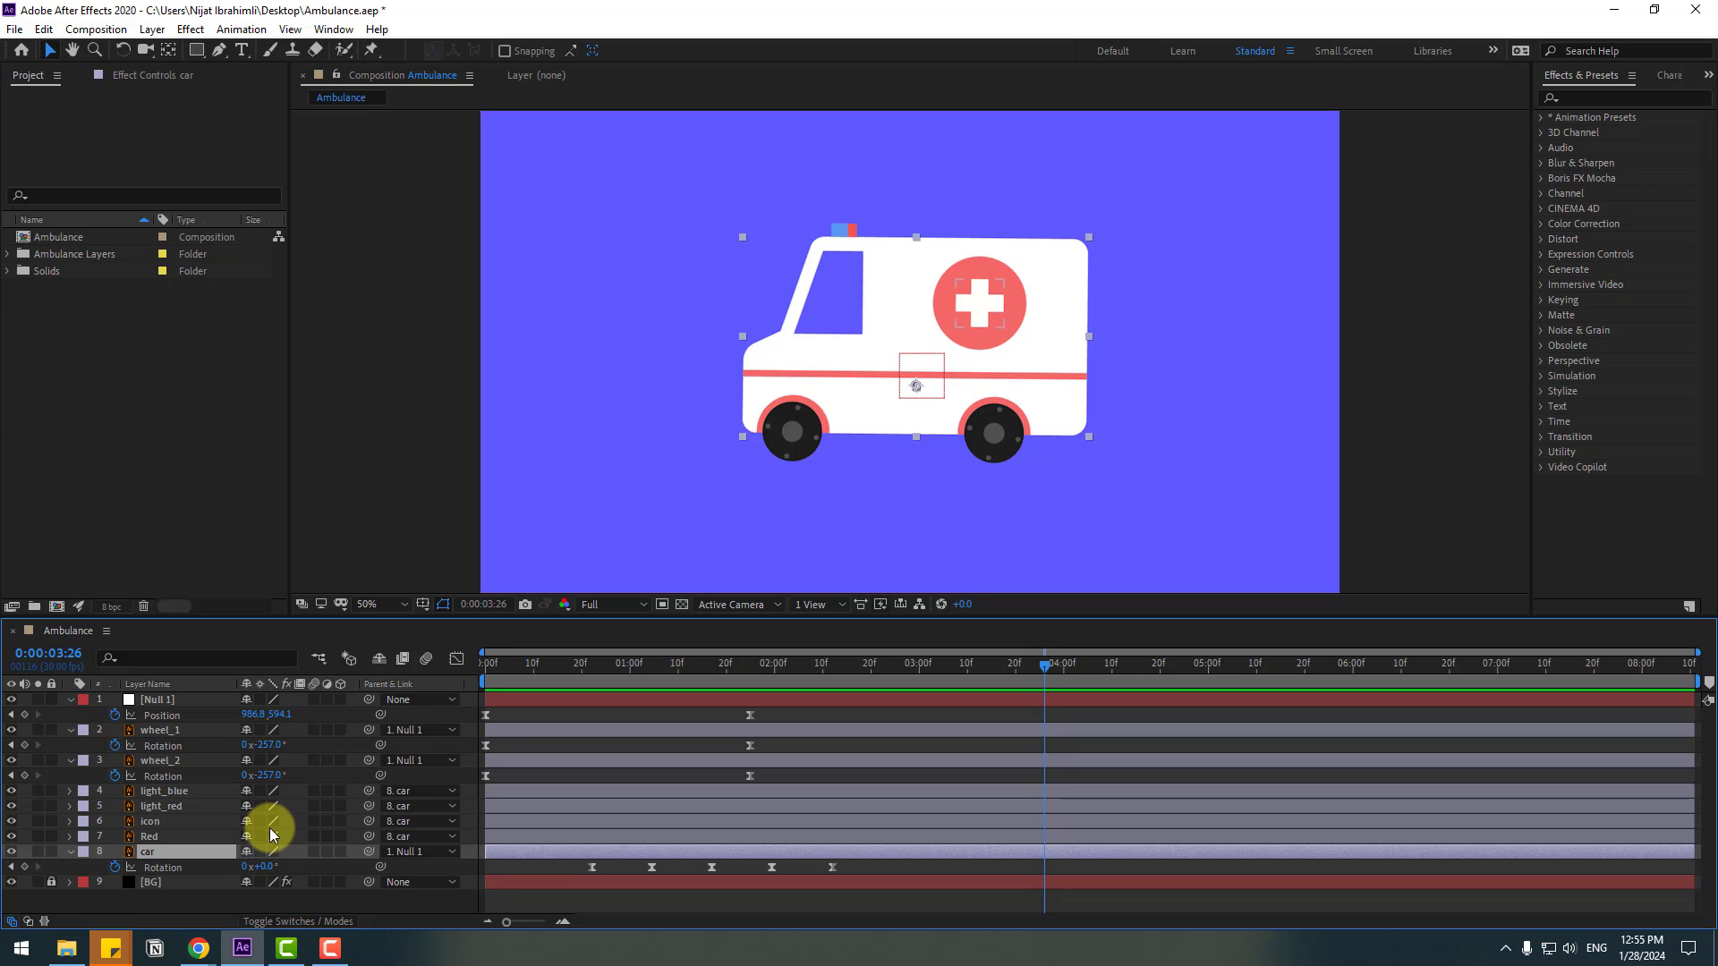
left_click(28, 868)
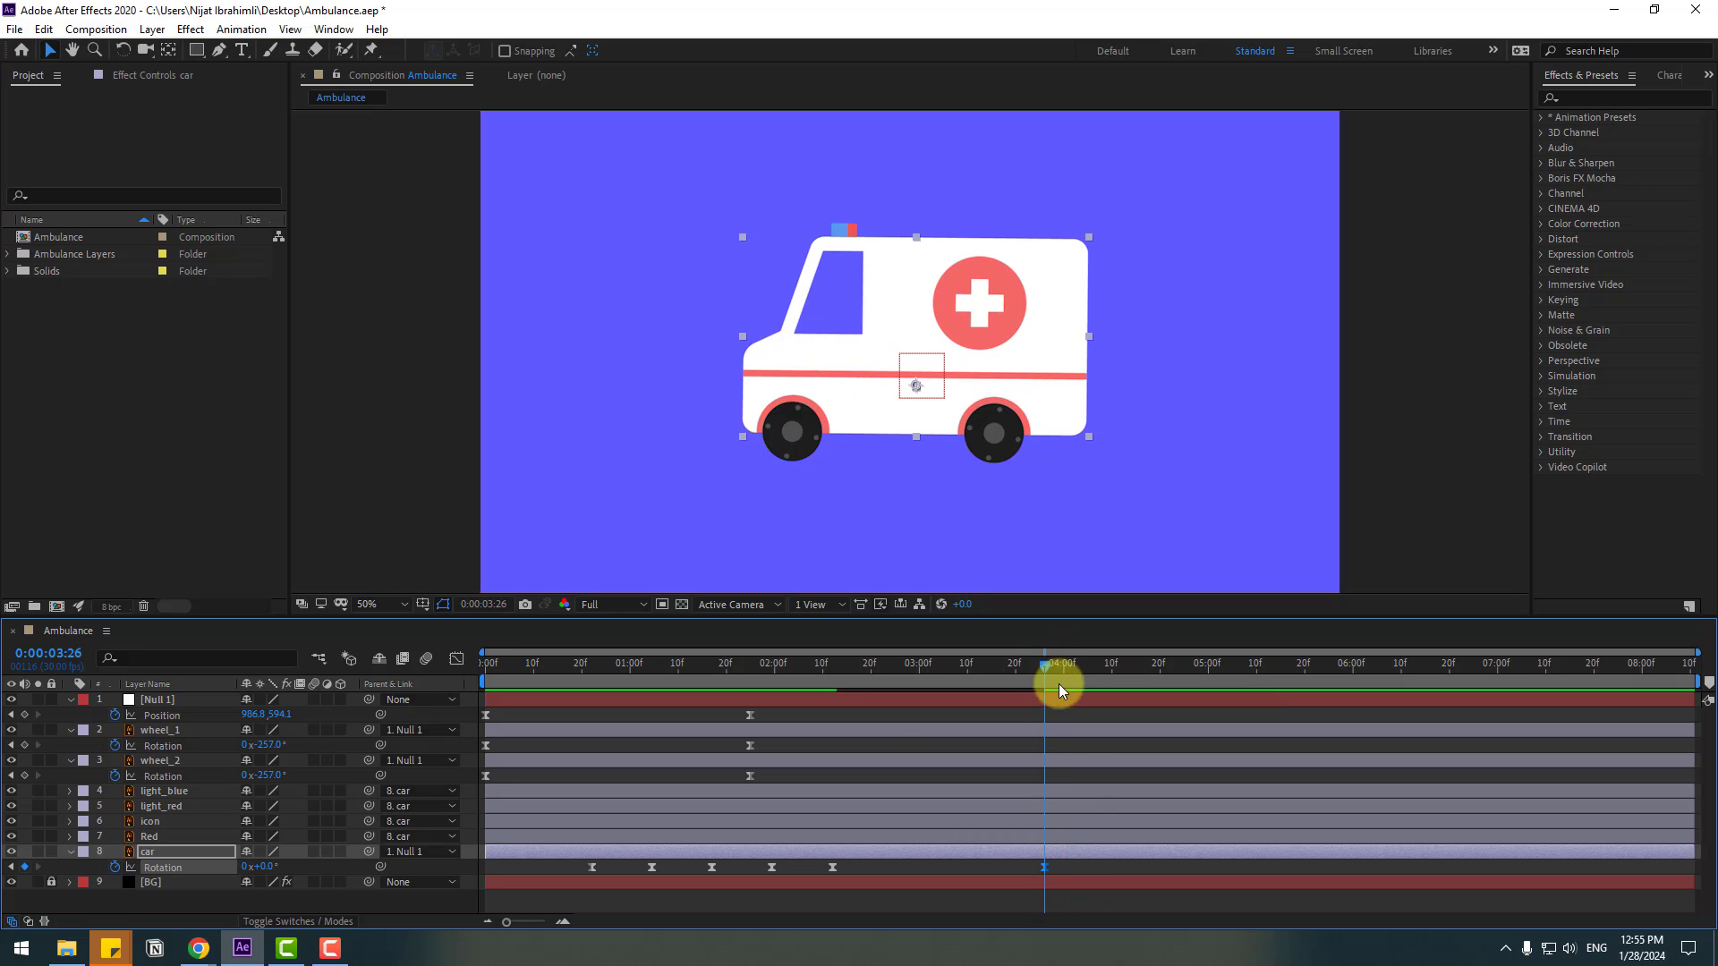
Step: Set the car's rotation to 2.5° at 0:00:04:06 and to -2.5° at 0:00:04:27
key("shift+Page_Down")
left_click(268, 866)
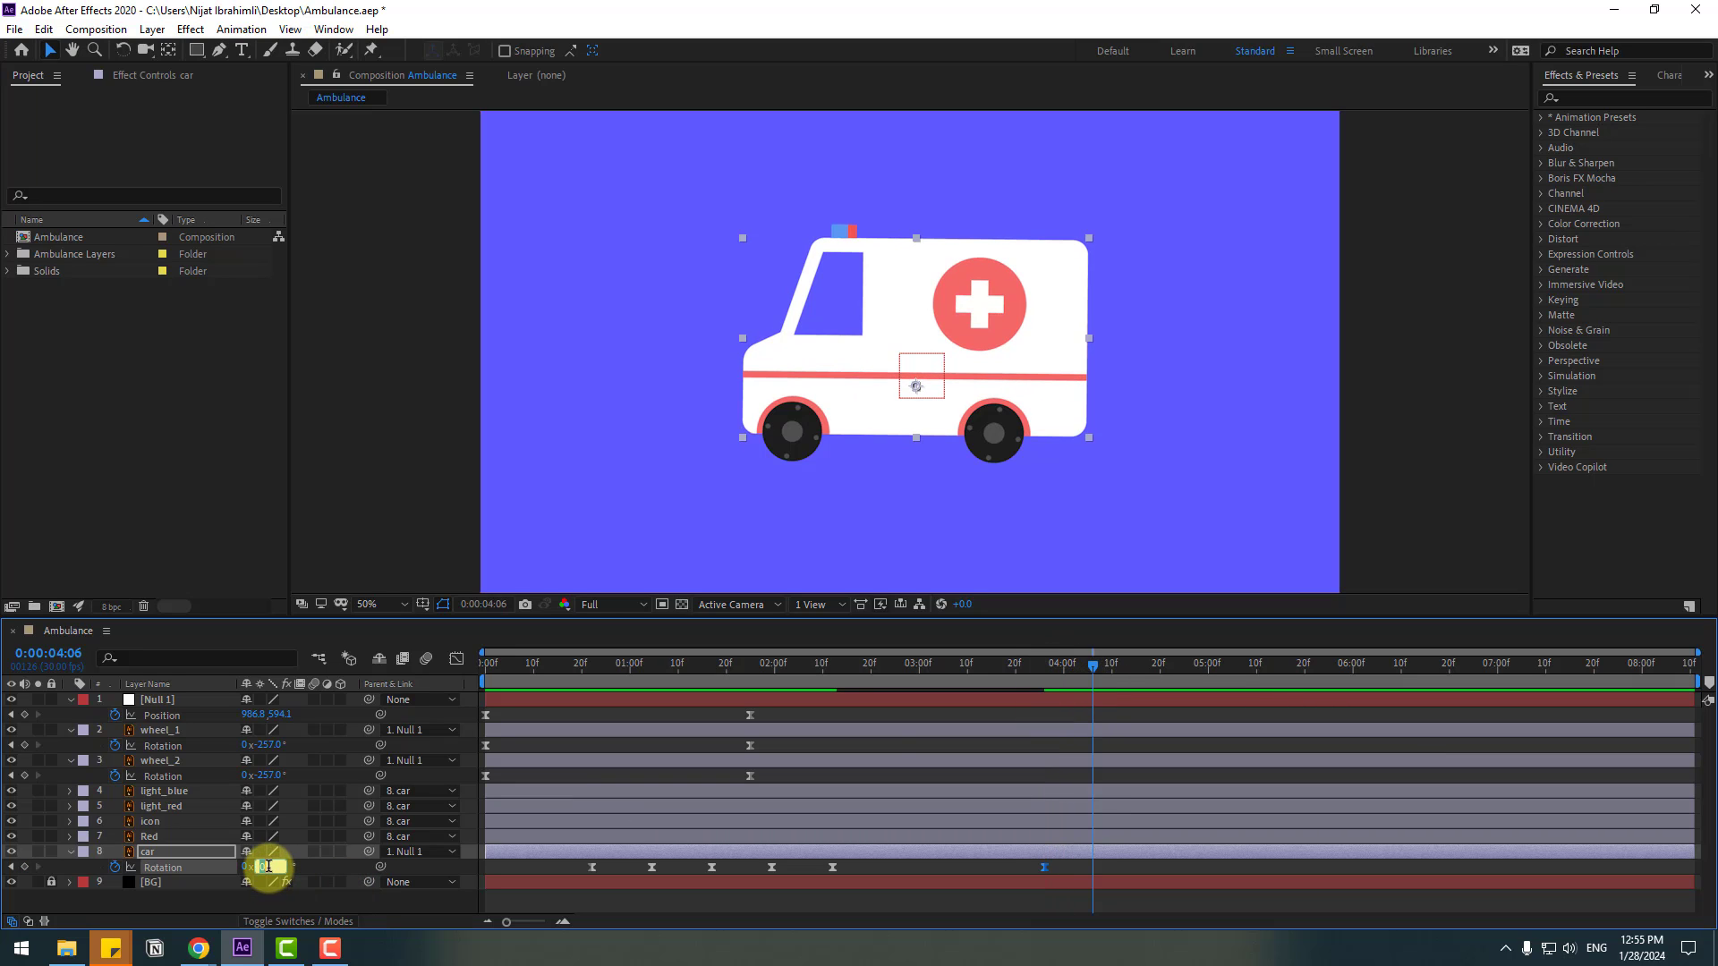
type("3")
key("Return")
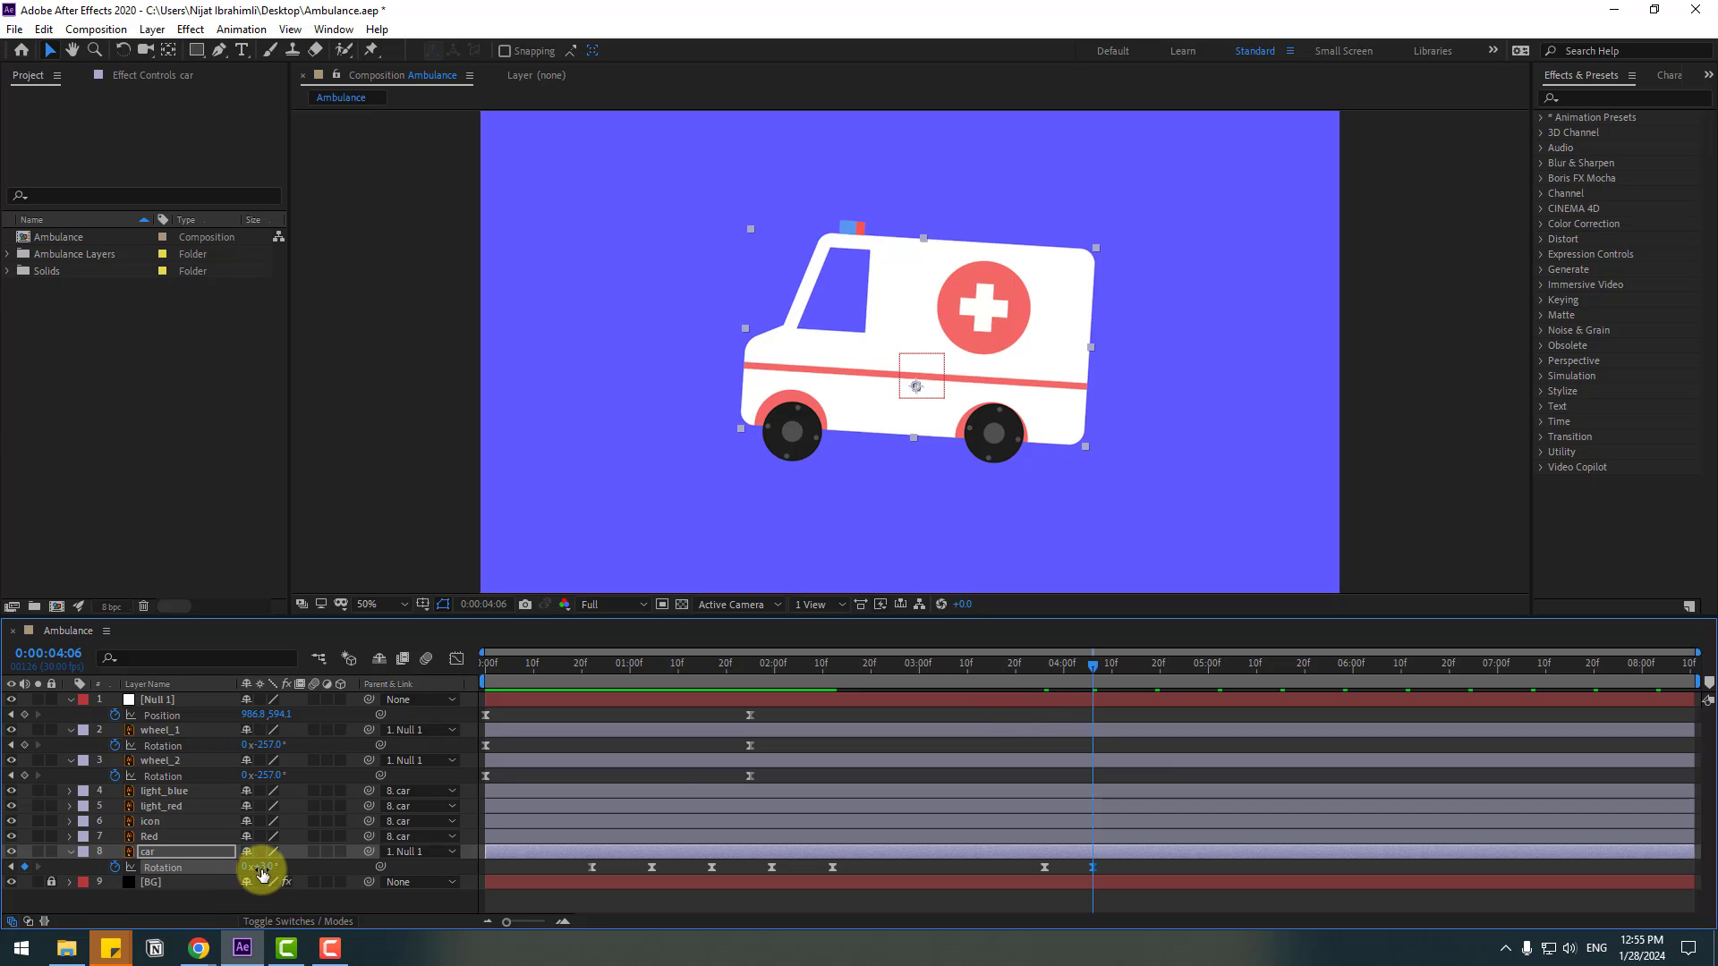
left_click(261, 867)
type("2.5")
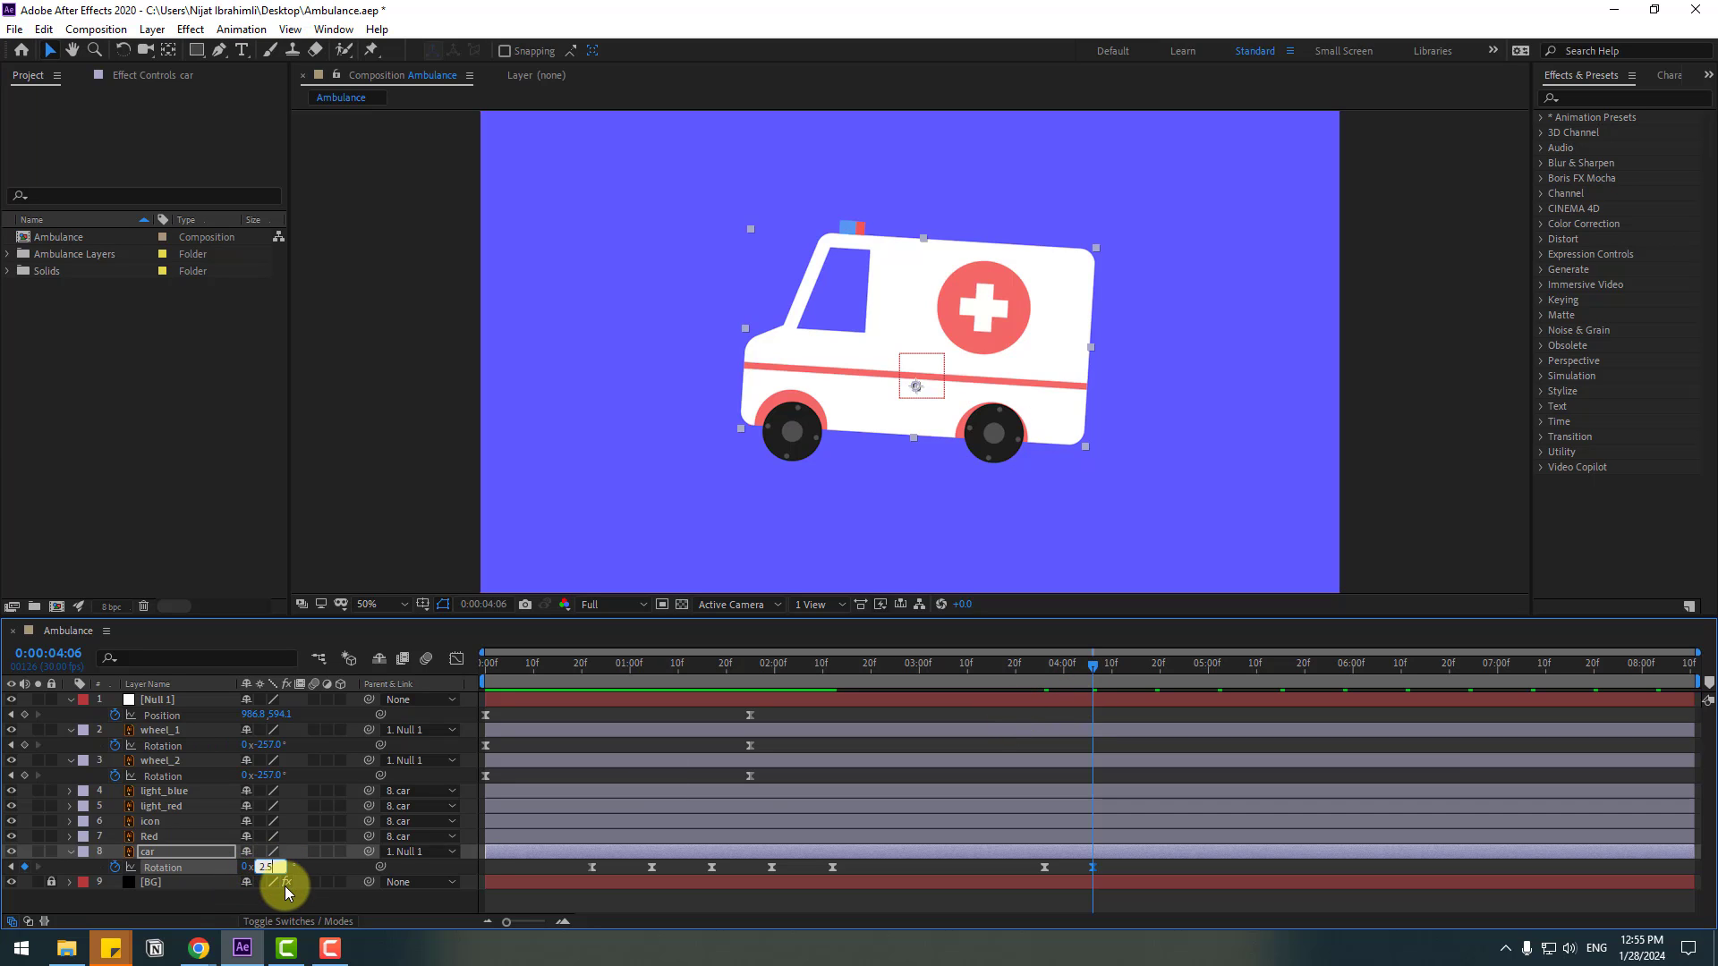
key("Return")
left_click_drag(1106, 668, 1194, 672)
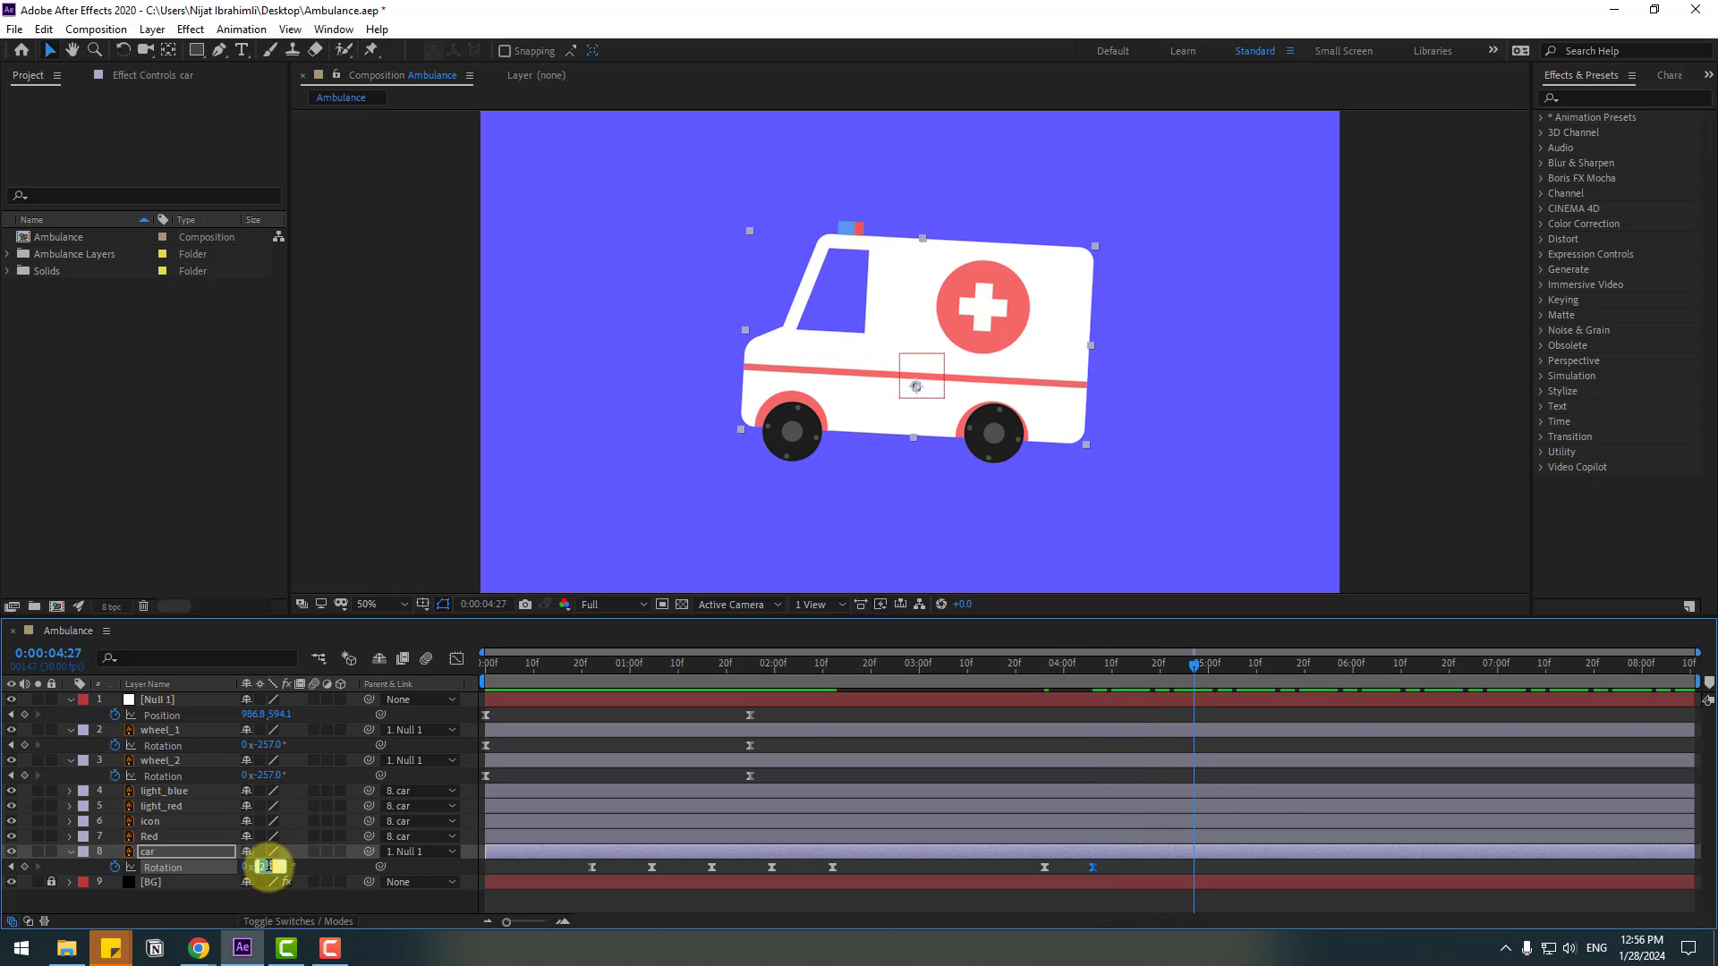
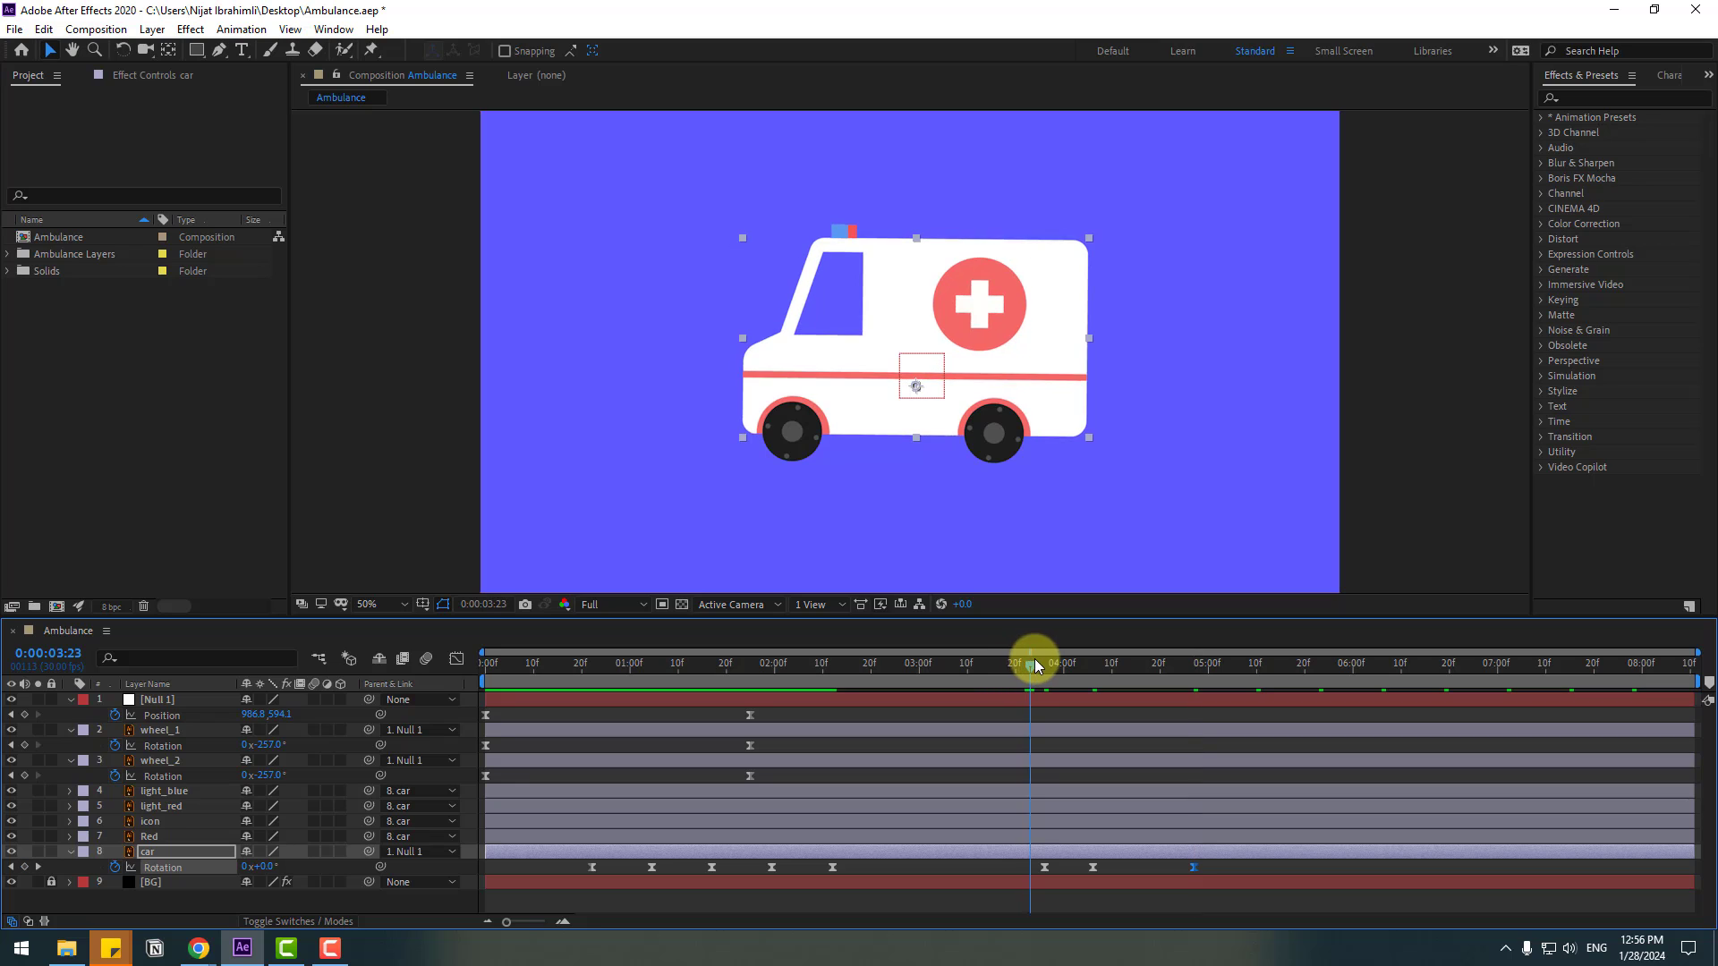
Step: Keyframe Null 1's current position at 0:00:03:26 and shift it to 1016.8, 594.1 at 0:00:04:06
left_click(159, 700)
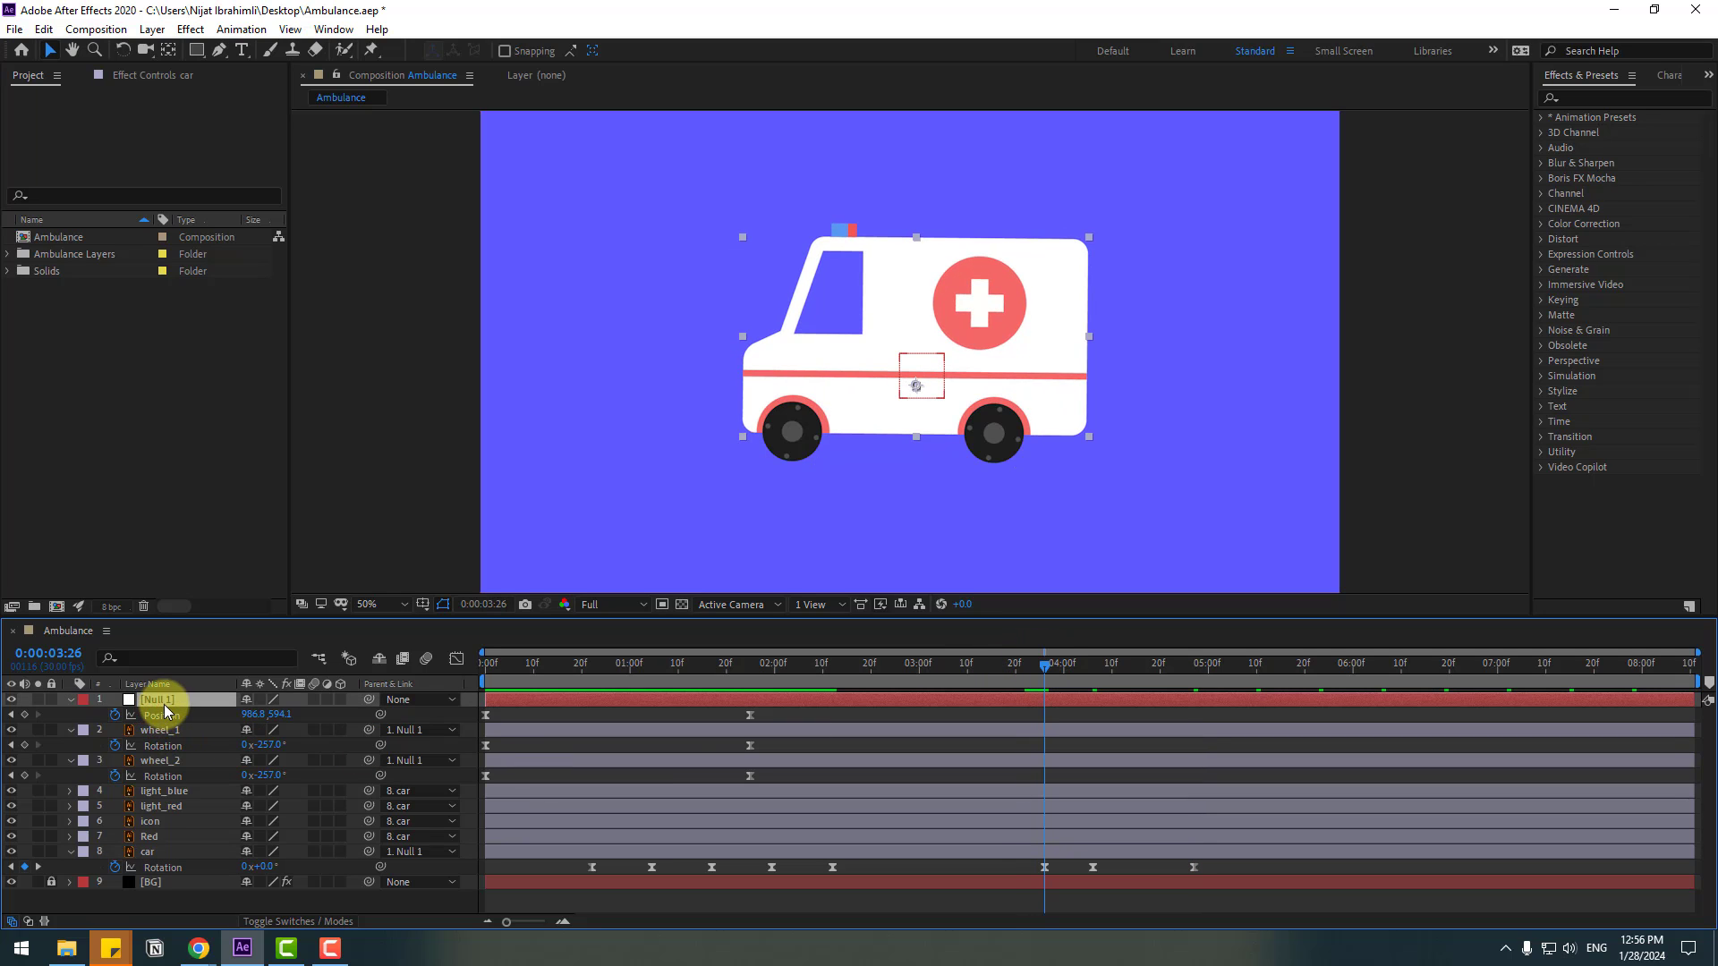
left_click(24, 715)
left_click_drag(1065, 664, 1094, 667)
left_click_drag(244, 715, 288, 716)
Step: Move Null 1 out of frame to -423.2, 594.1 at 0:00:04:27, and preview with the work area starting at about 0:00:03:17
left_click_drag(1122, 664, 1194, 664)
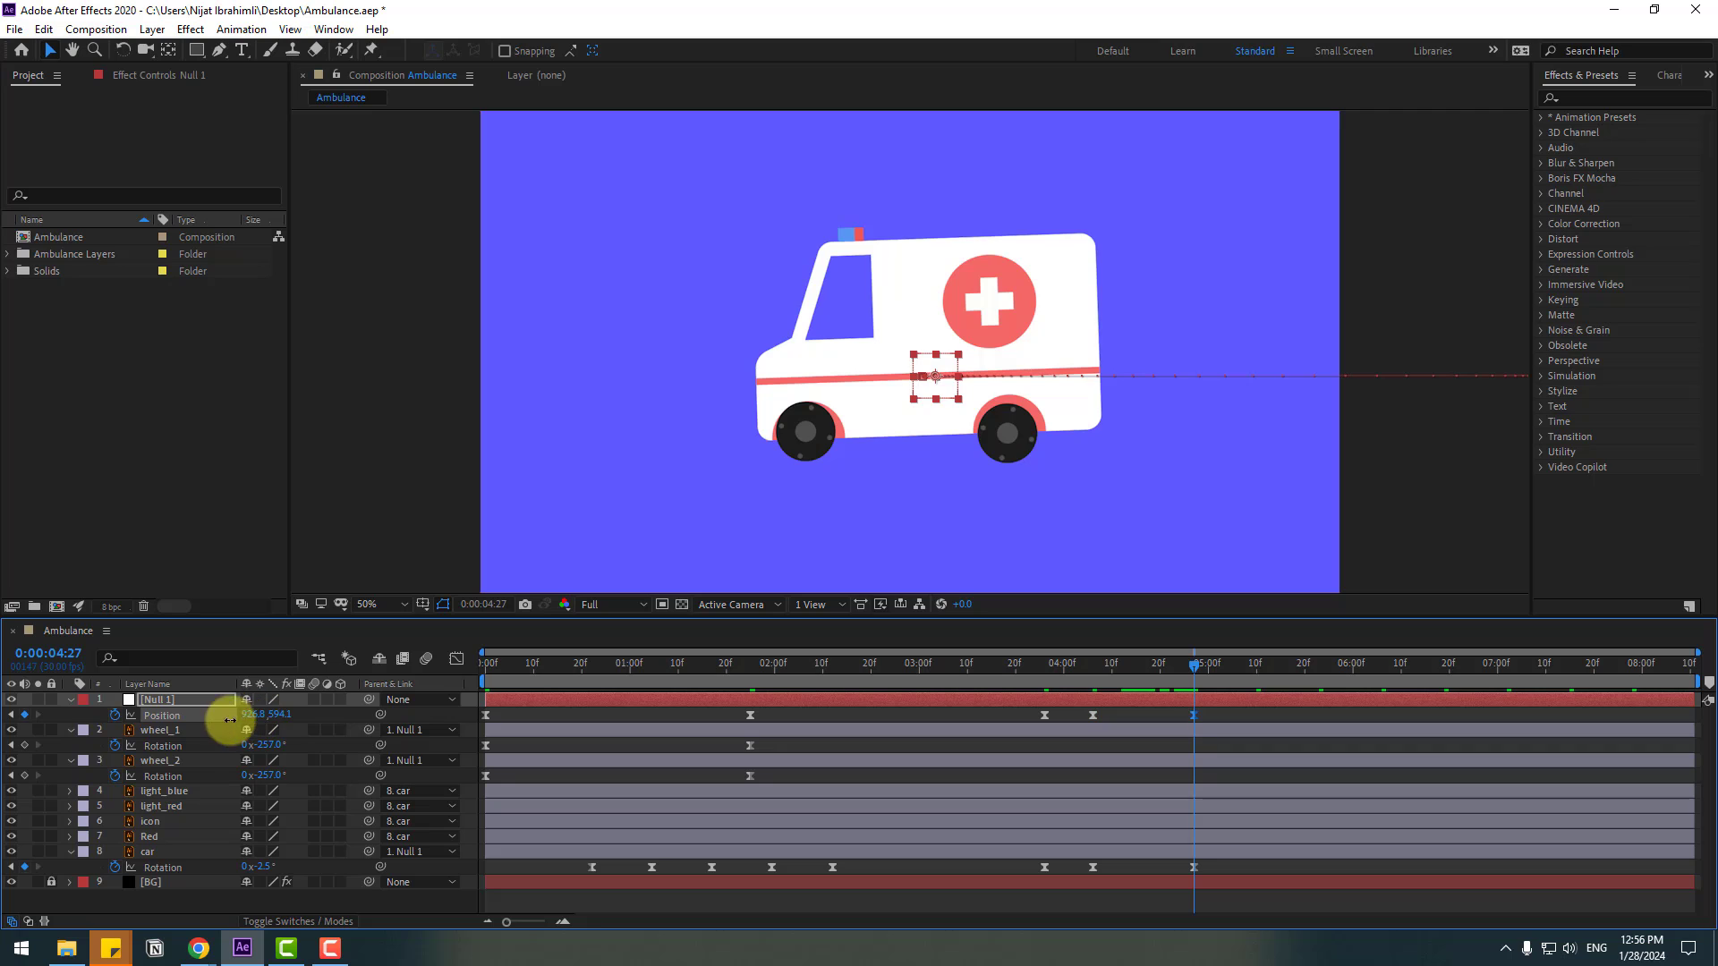
left_click_drag(230, 721, 995, 684)
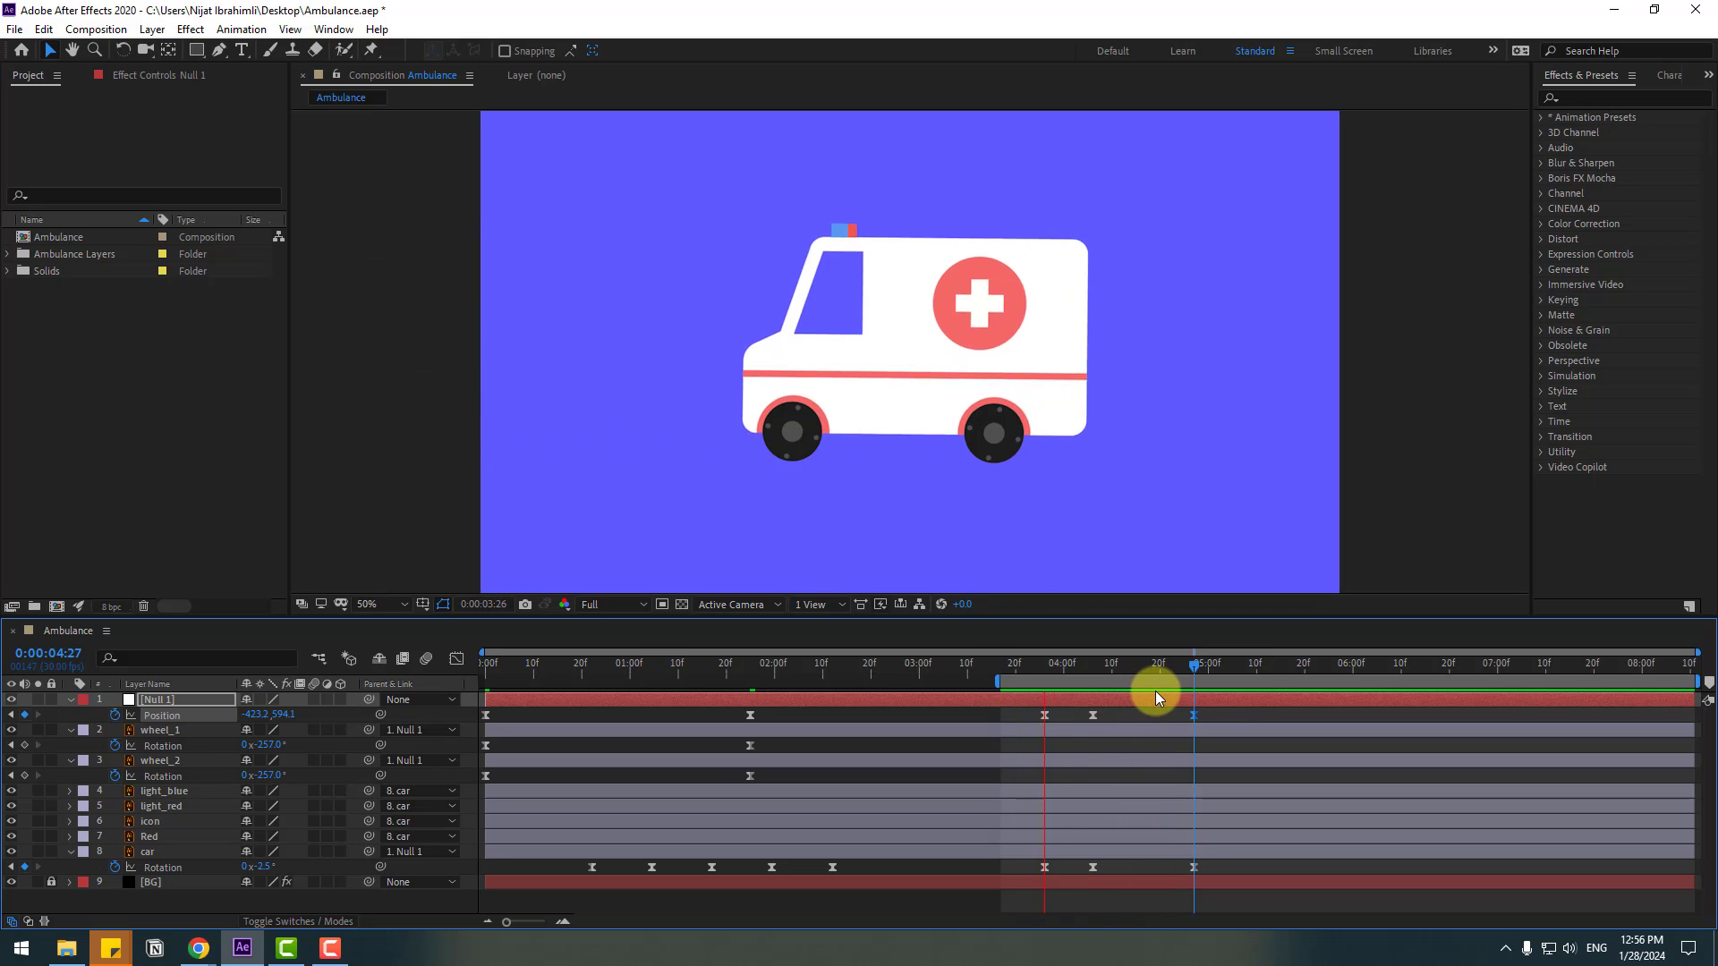
key("space")
Step: Reshape Null 1's position speed curve in the Graph Editor so the move between 0:00:03:26 and 0:00:04:06 starts more gradually
left_click_drag(1213, 713, 1002, 734)
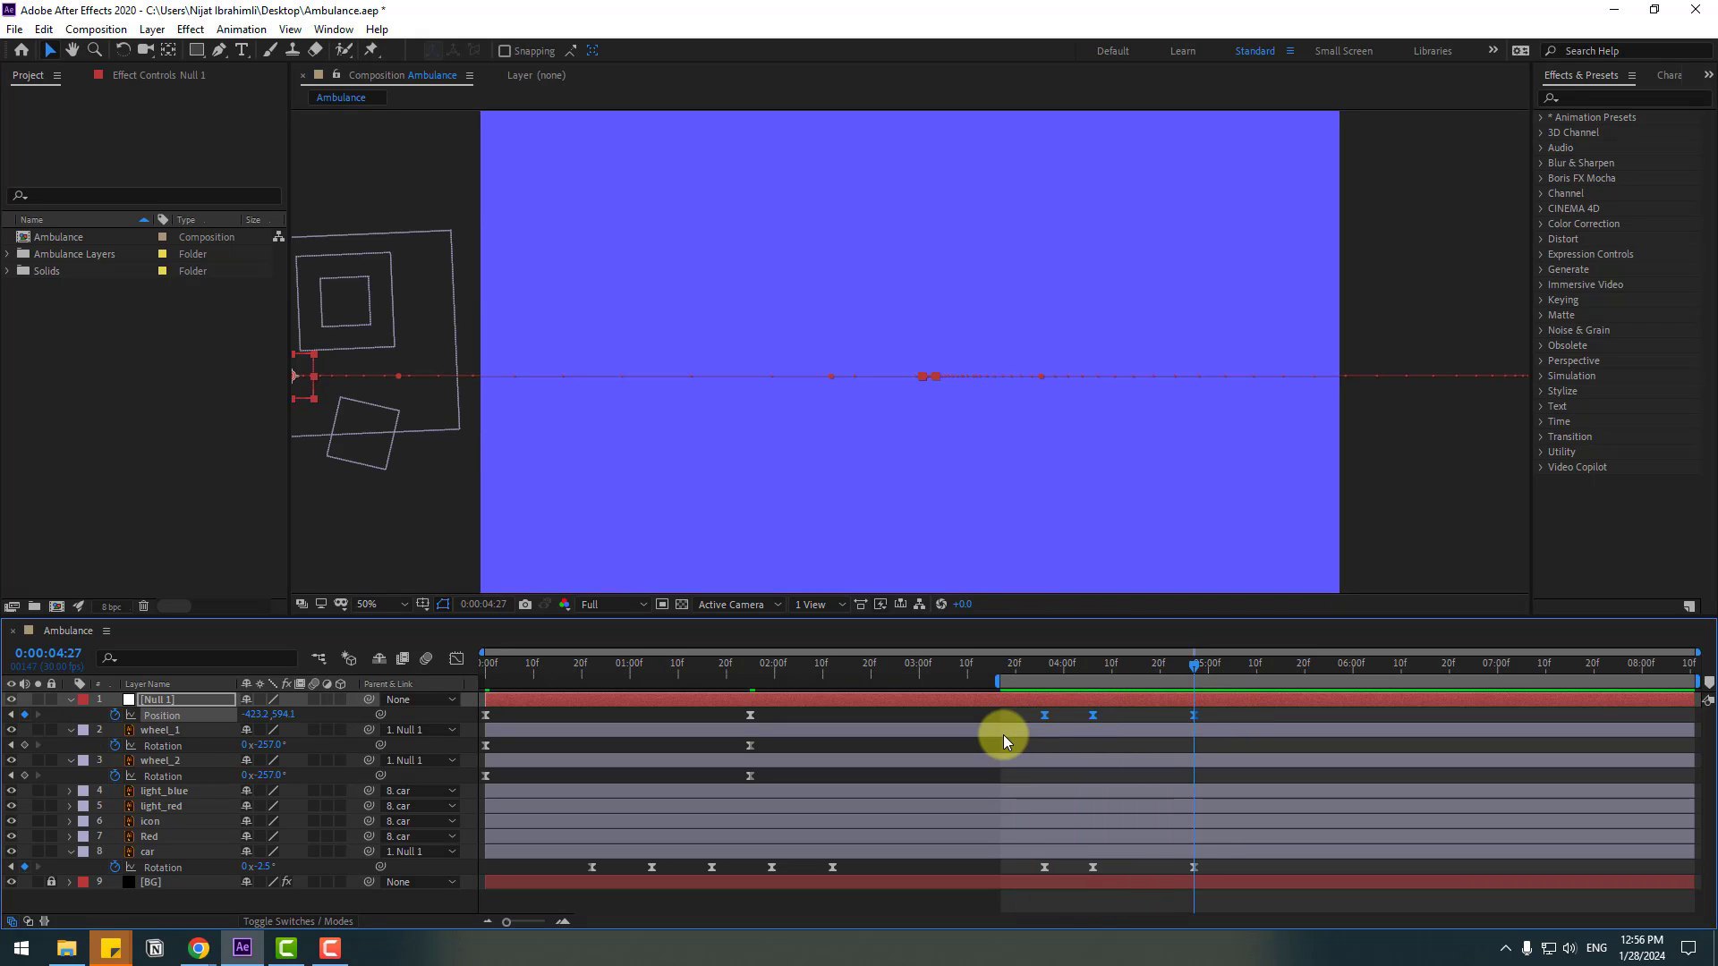
left_click(457, 662)
key("=")
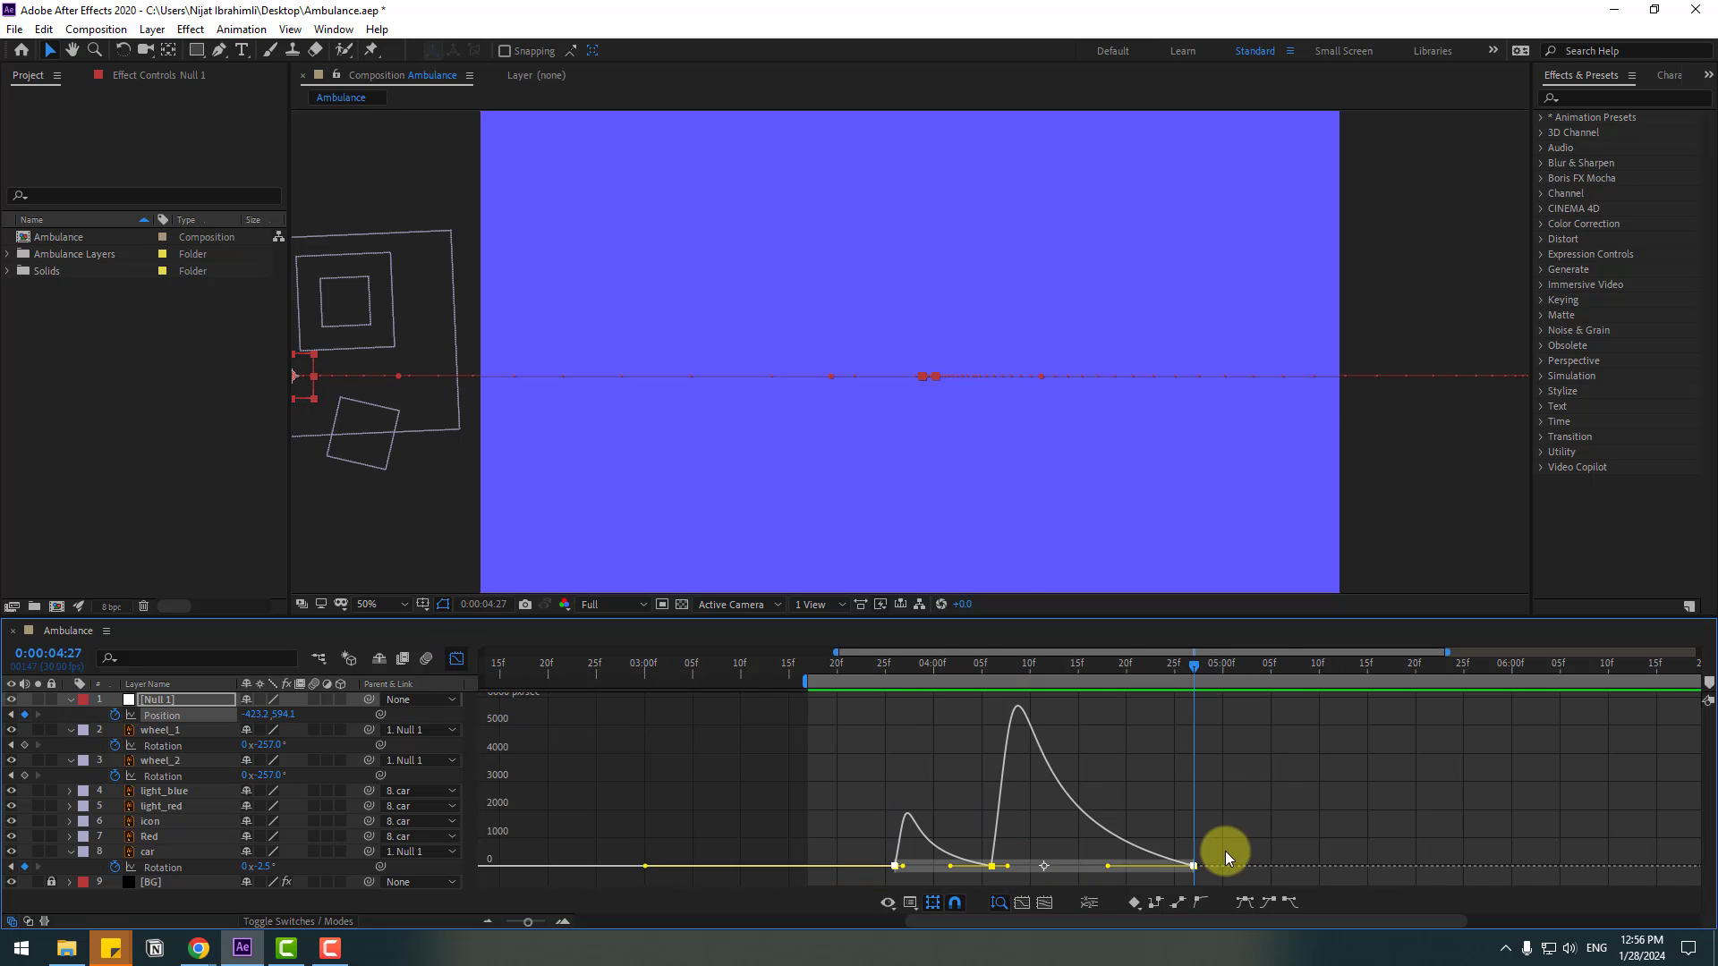
left_click(1033, 853)
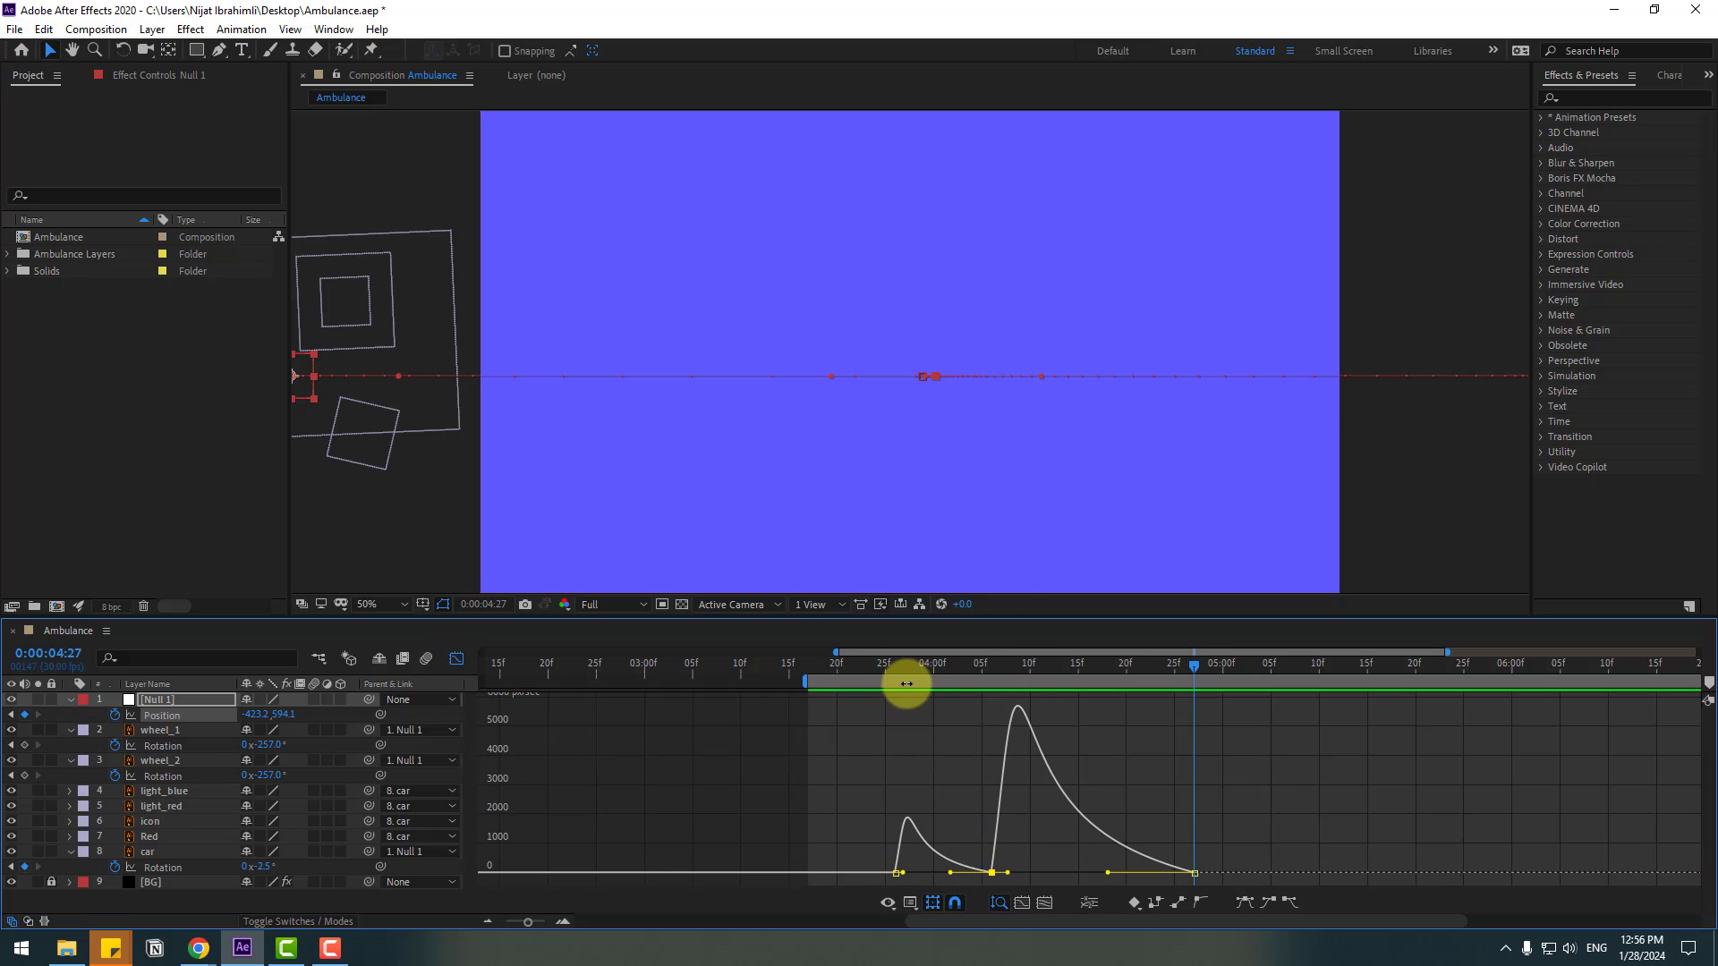
left_click(875, 664)
left_click_drag(875, 664, 913, 671)
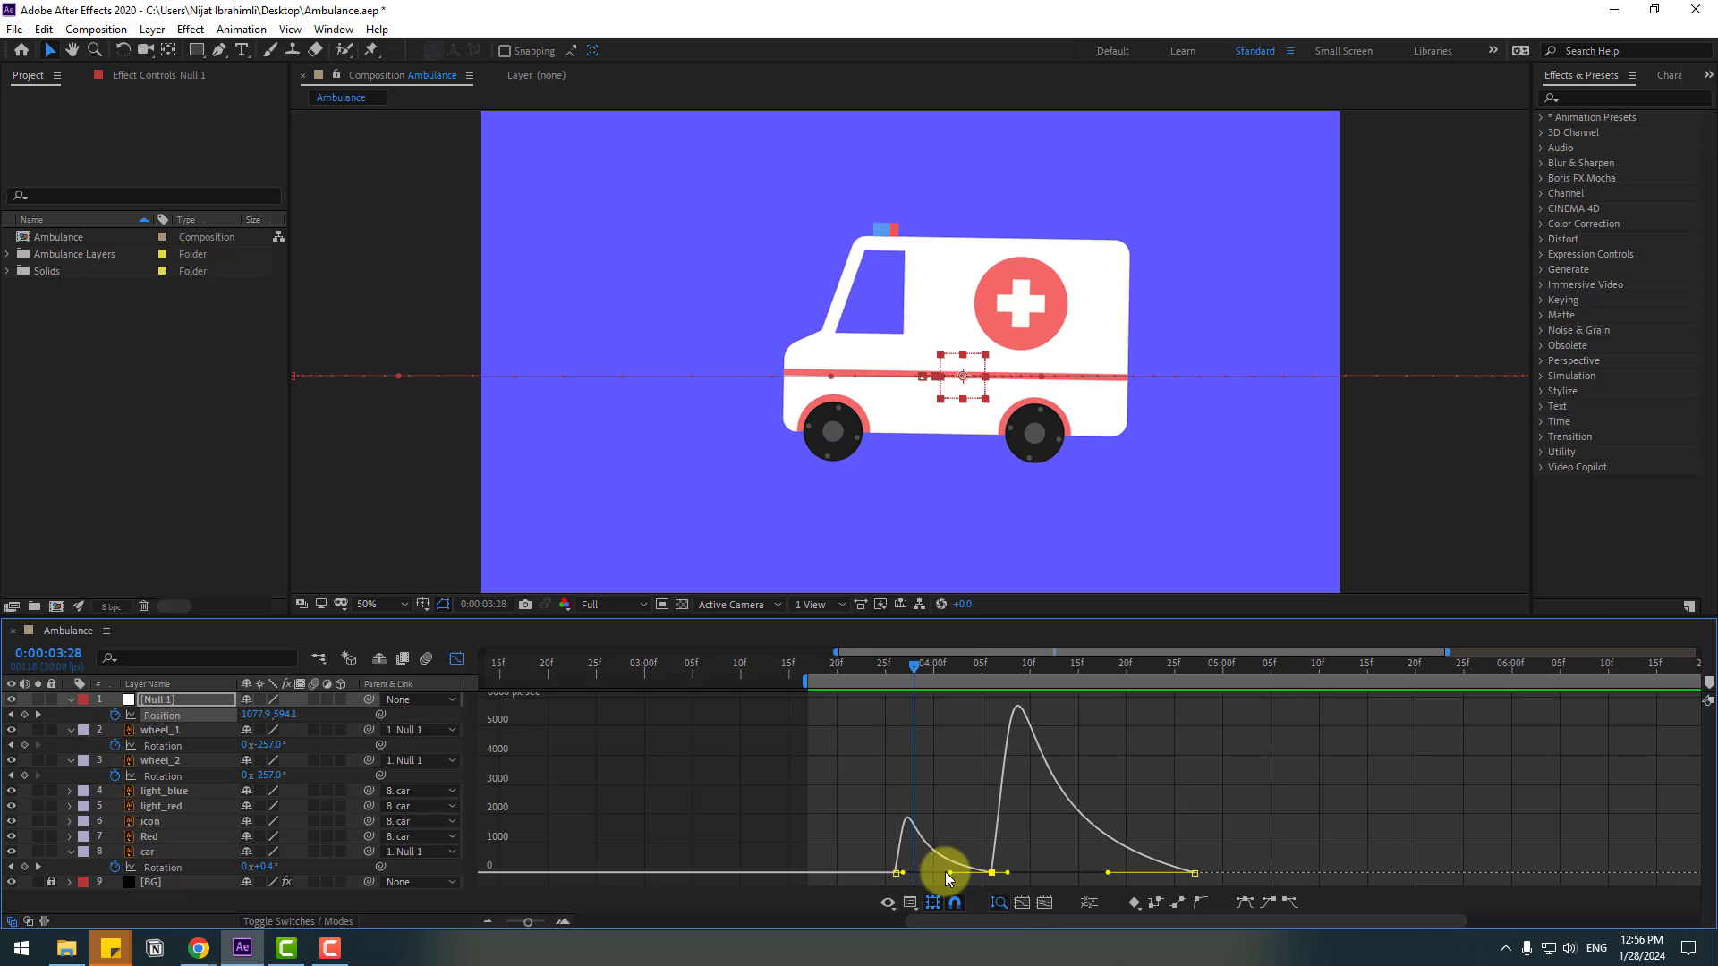
left_click_drag(902, 872, 964, 876)
key("space")
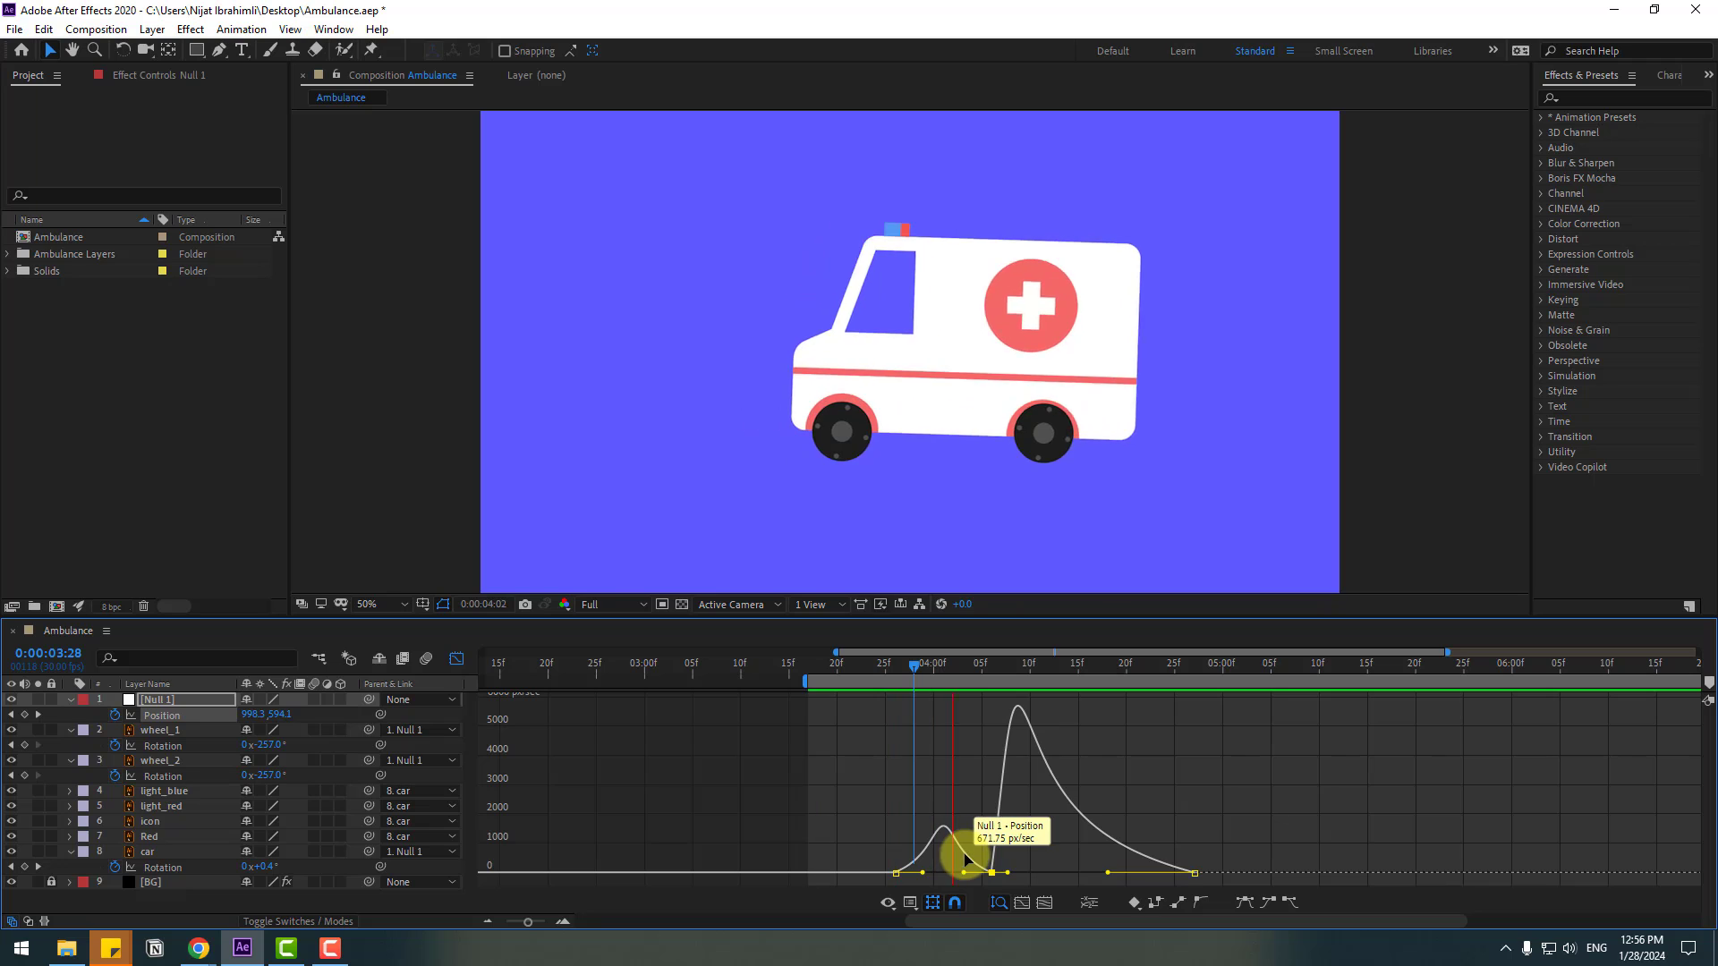
key("space")
Step: Set the spatial interpolation of Null 1's three exit position keyframes to Linear, and preview the motion
left_click(455, 659)
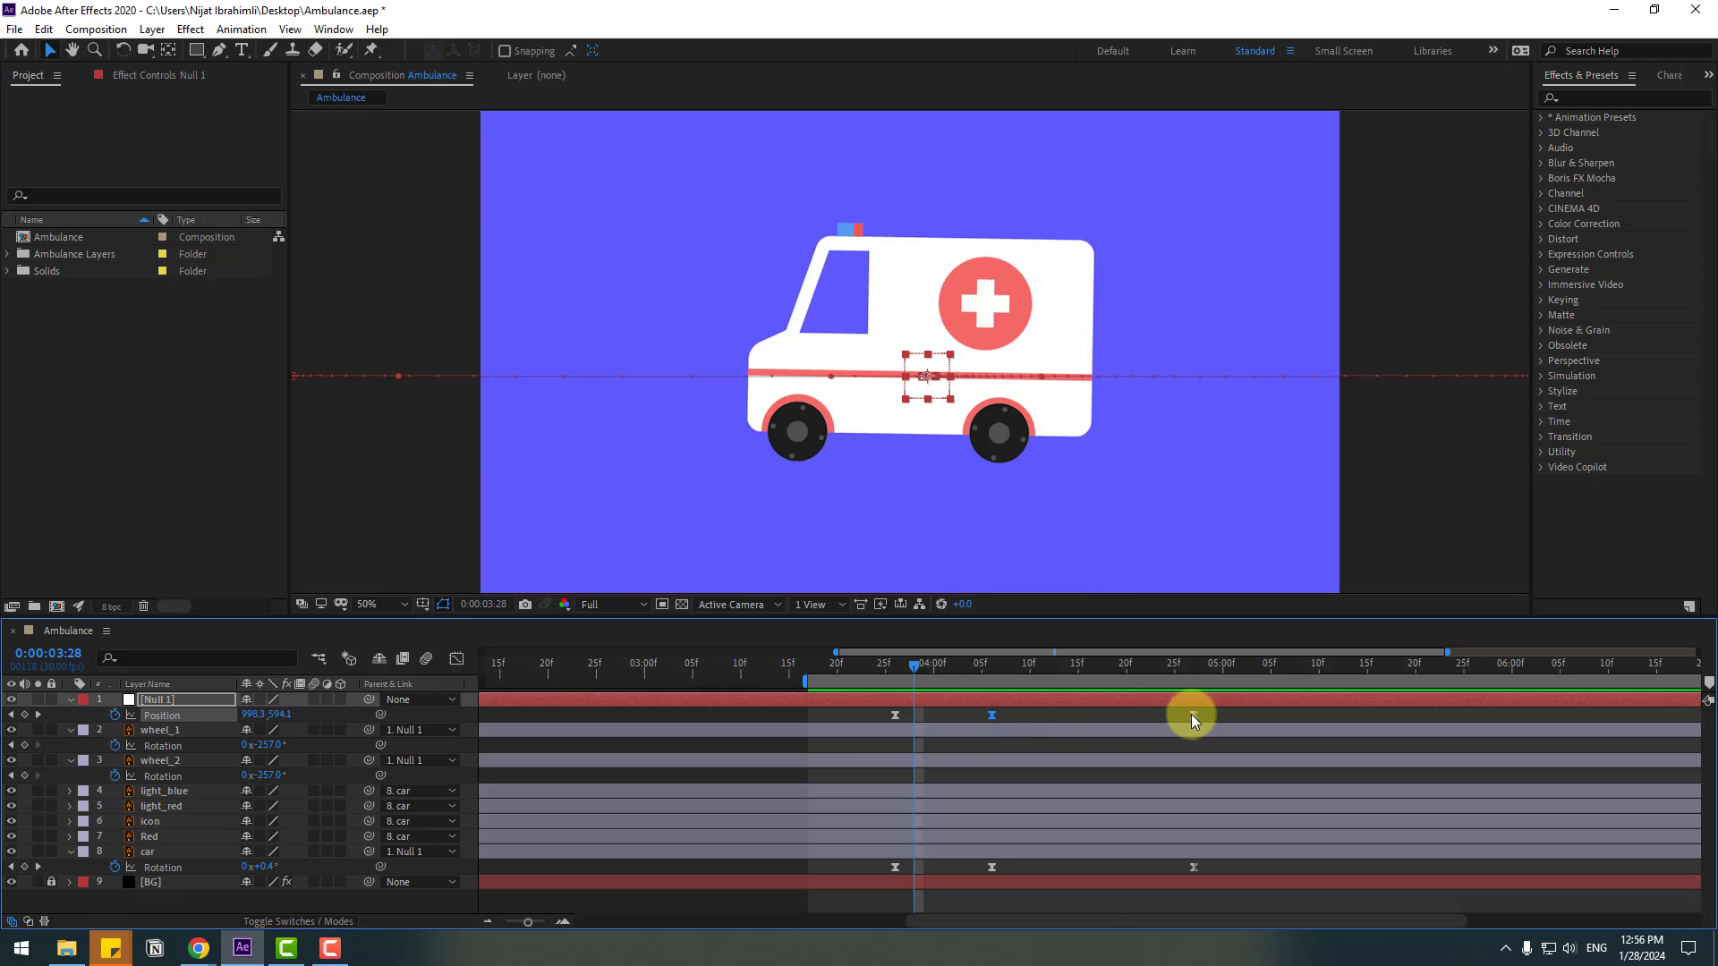
left_click(895, 716)
right_click(893, 717)
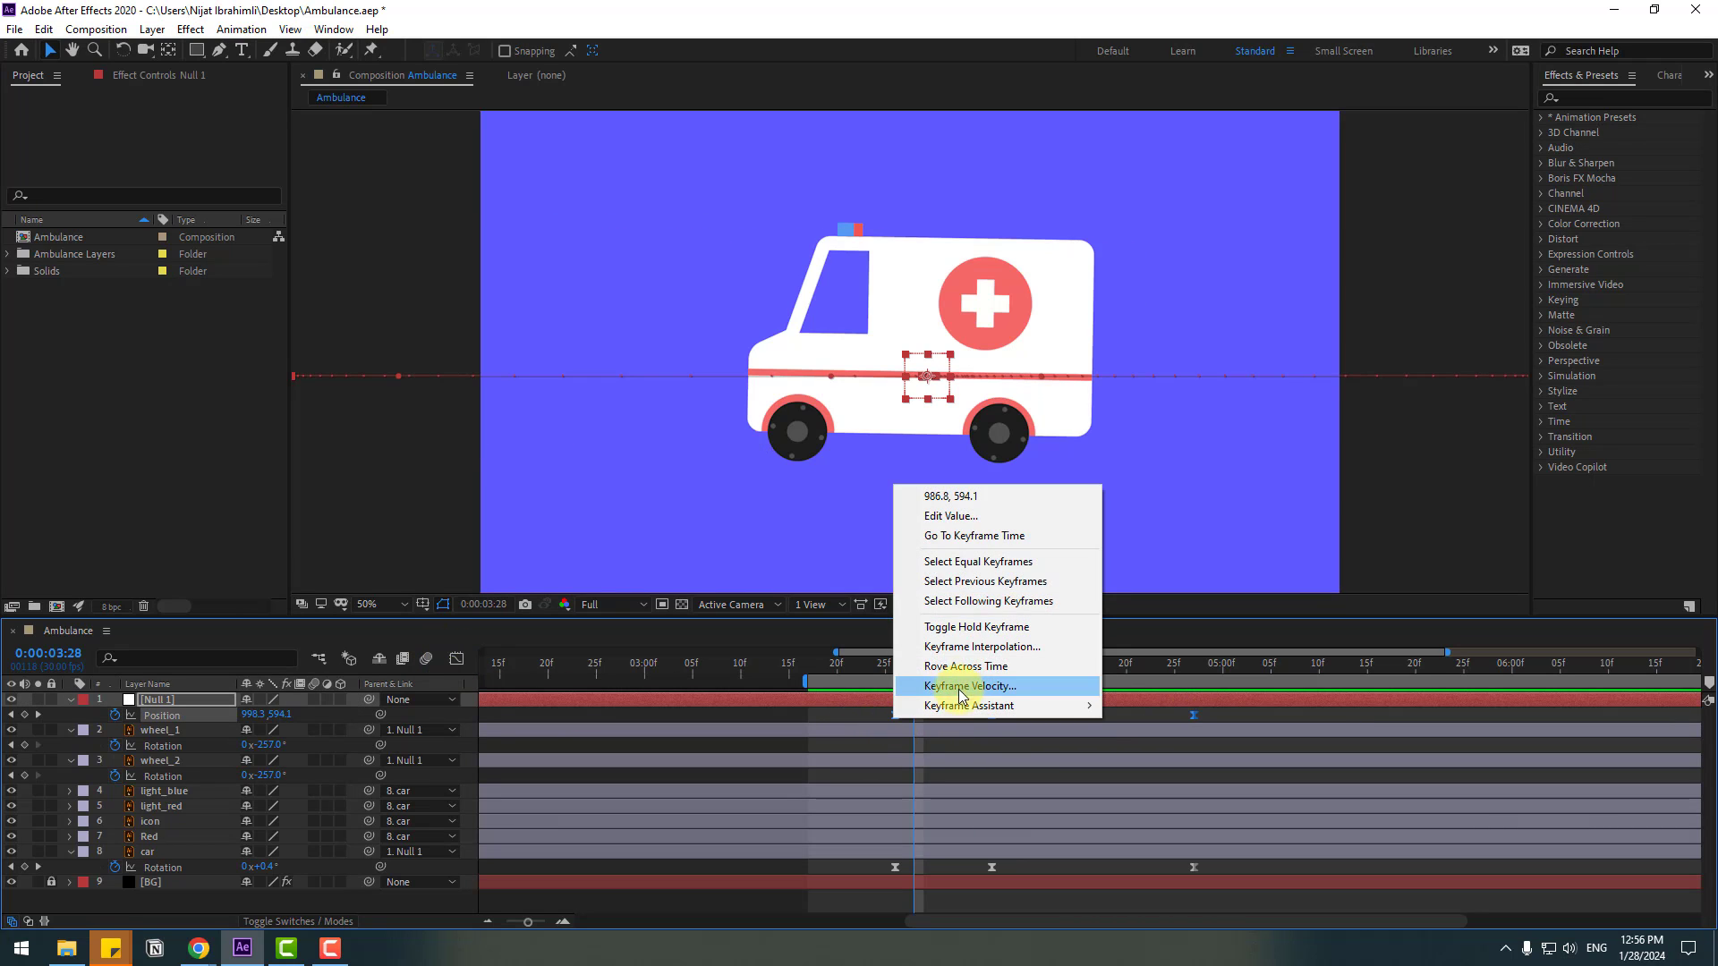
left_click(1000, 657)
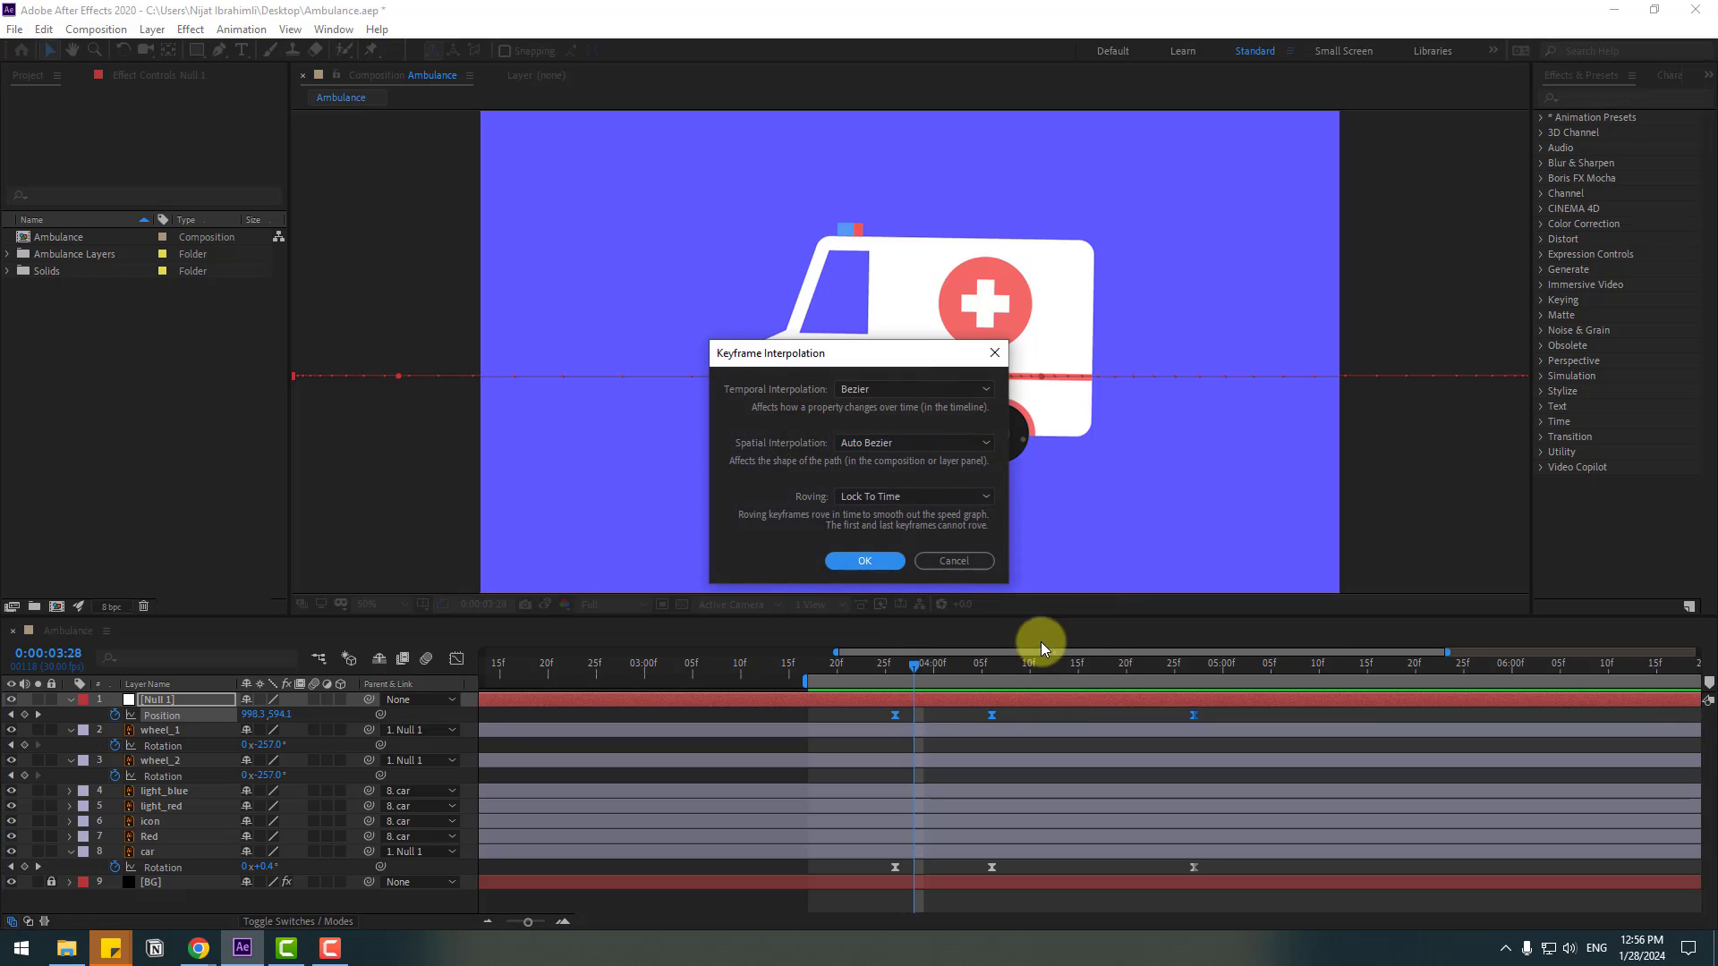
left_click(884, 444)
left_click(880, 481)
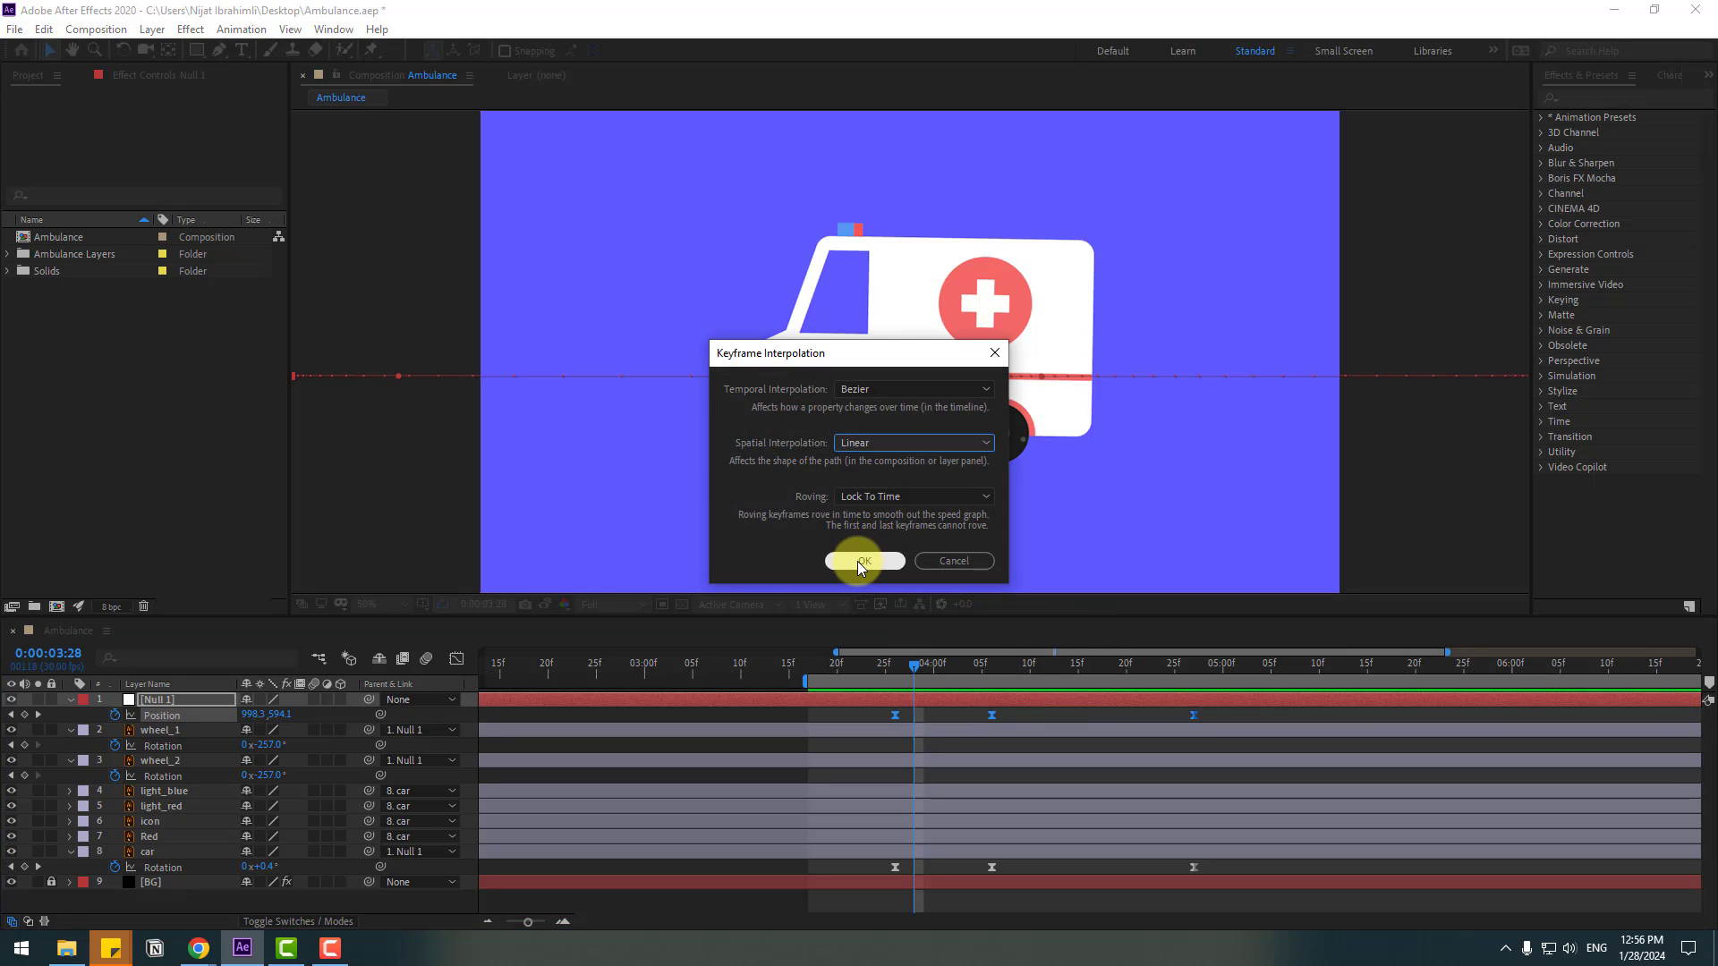
left_click(861, 561)
key("space")
Step: Delay Null 1's last two position keyframes to 0:00:04:12 and about 0:00:05:03, and move the car's 2.5° rotation keyframe to 0:00:04:12
mouse_move(984, 656)
left_mouse_down()
mouse_move(959, 662)
mouse_move(1001, 664)
left_mouse_up()
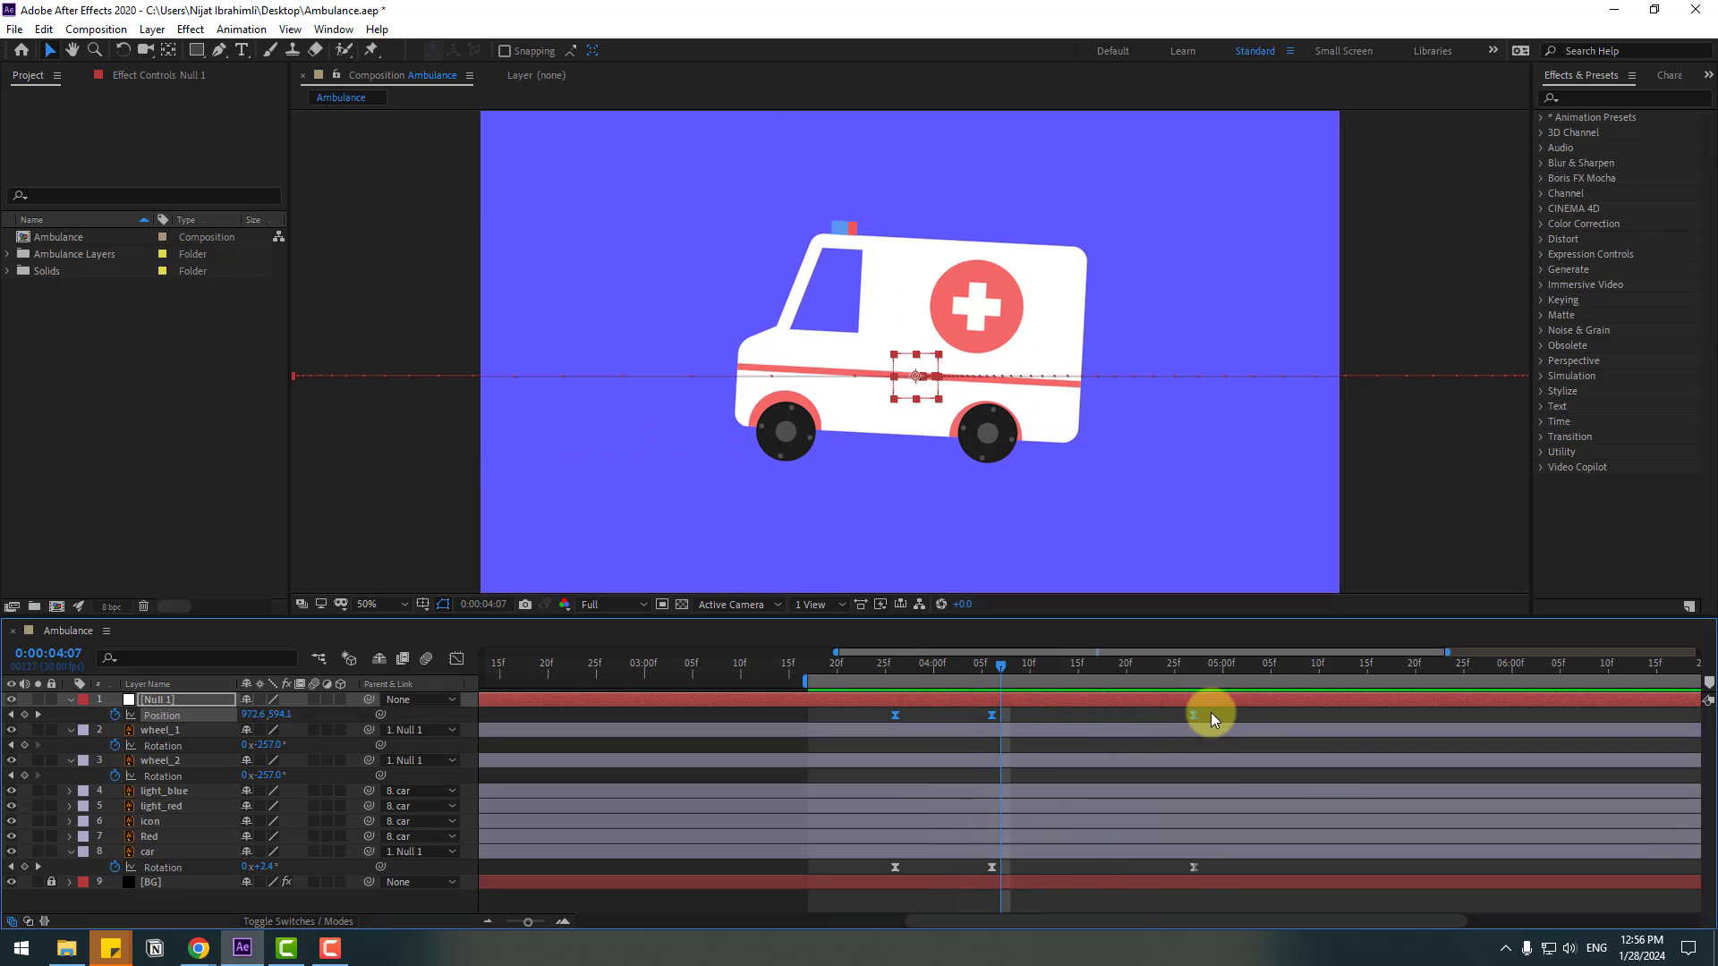
left_click(1194, 715)
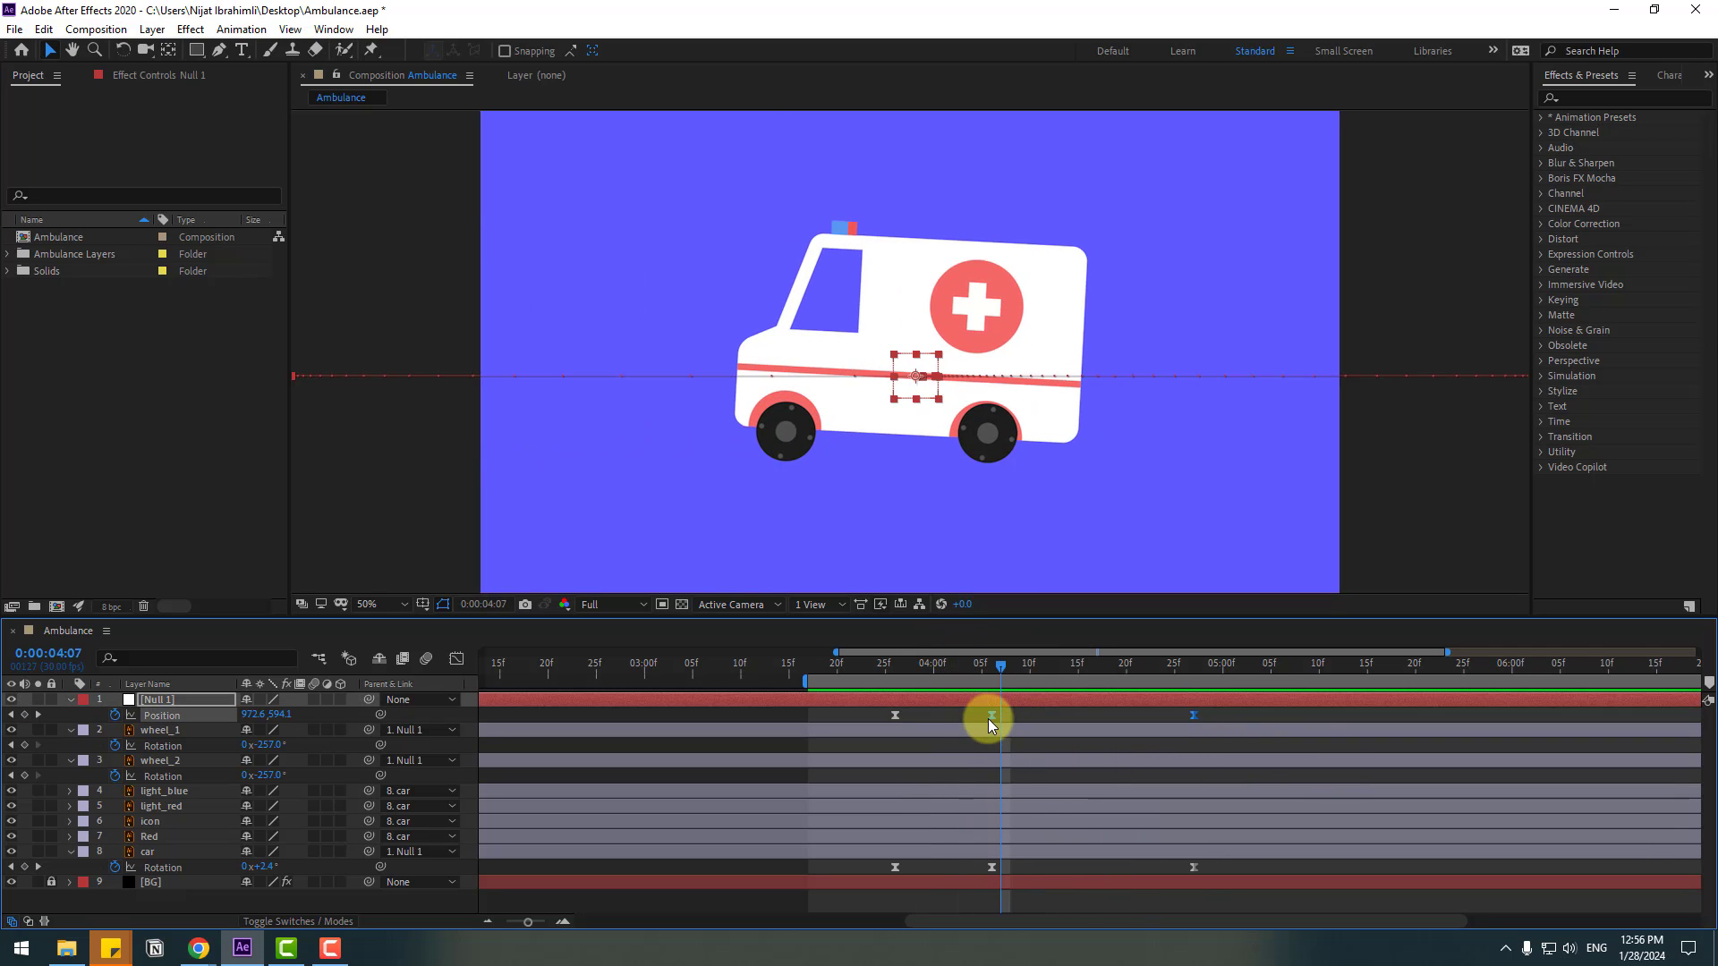
left_click_drag(991, 717, 1048, 678)
left_click(1011, 675)
left_click_drag(993, 864, 1044, 856)
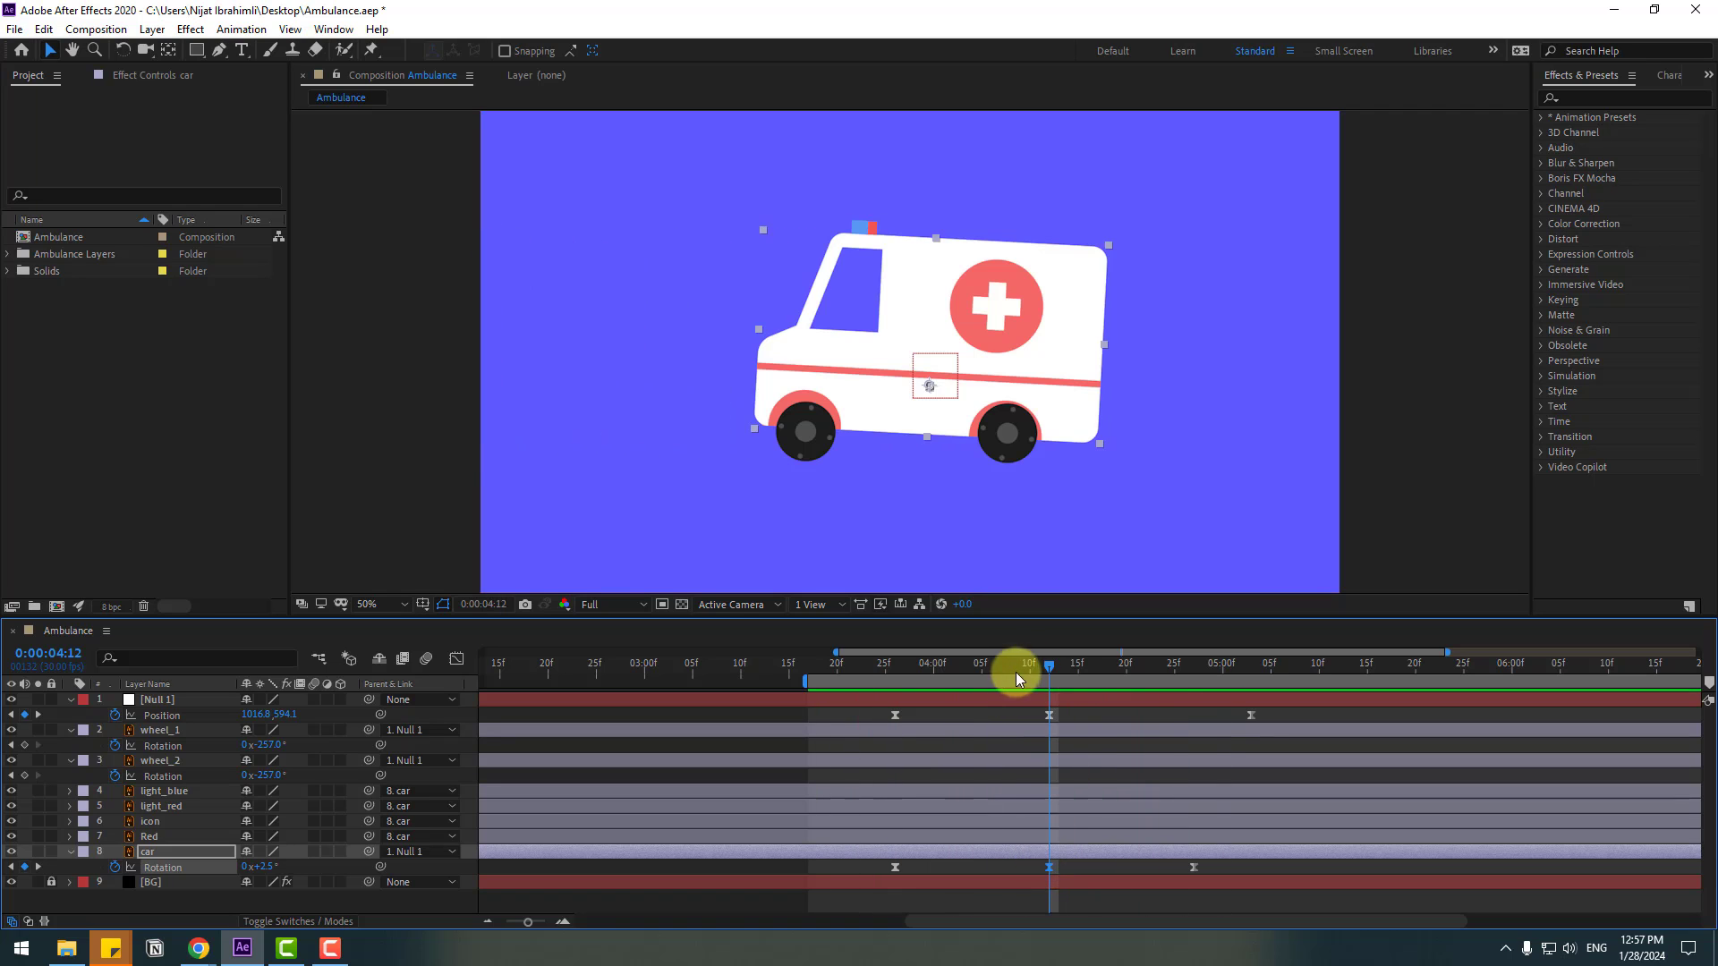
Step: Reshape Null 1's position speed curve between 0:00:04:12 and about 0:00:05:03 so the exit accelerates more gradually, and preview it
left_click_drag(1266, 712, 852, 743)
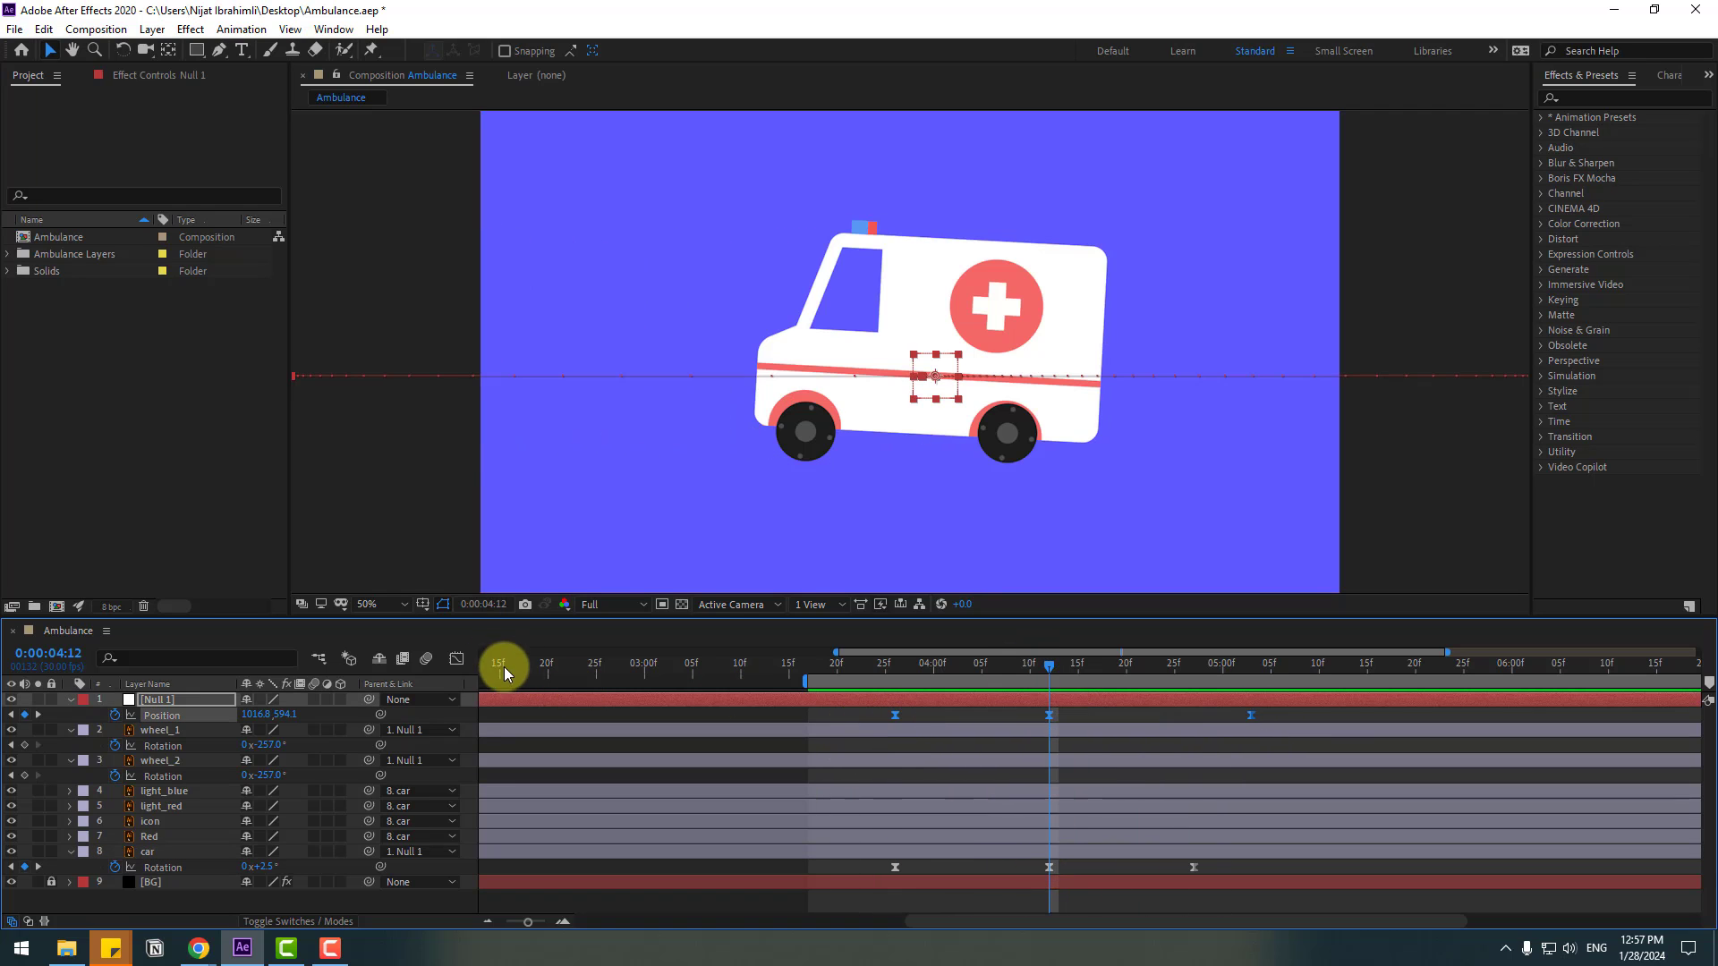
left_click(456, 661)
key("Page_Up")
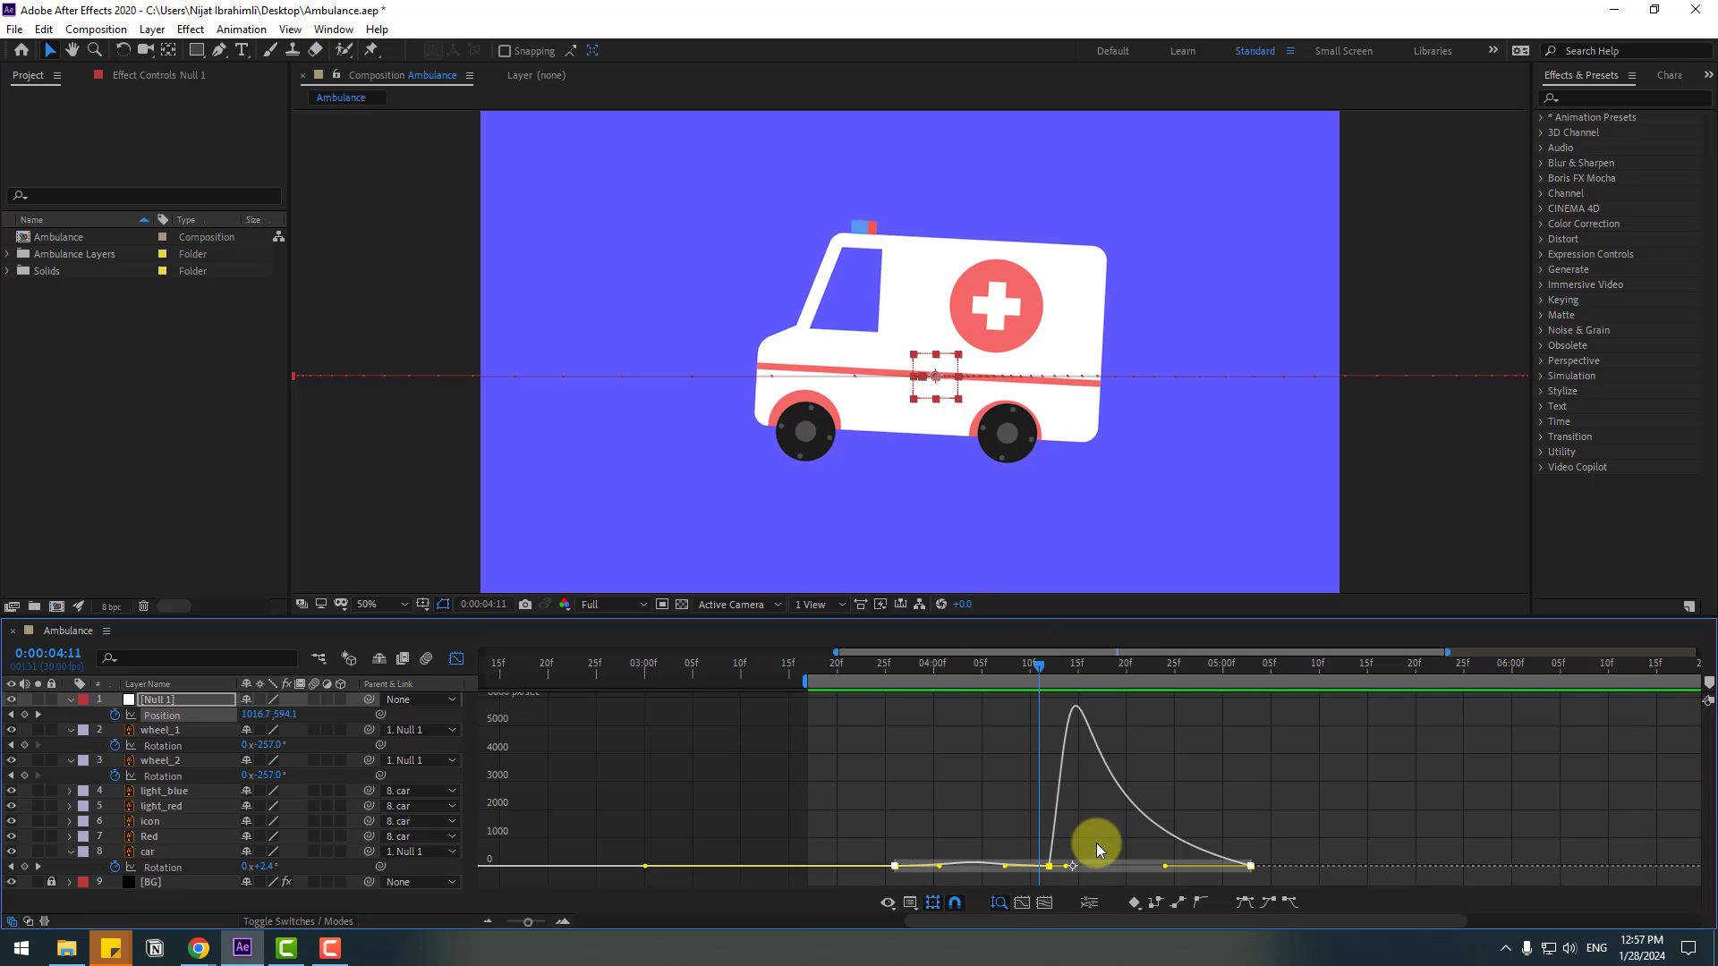
left_click_drag(1096, 847, 1191, 873)
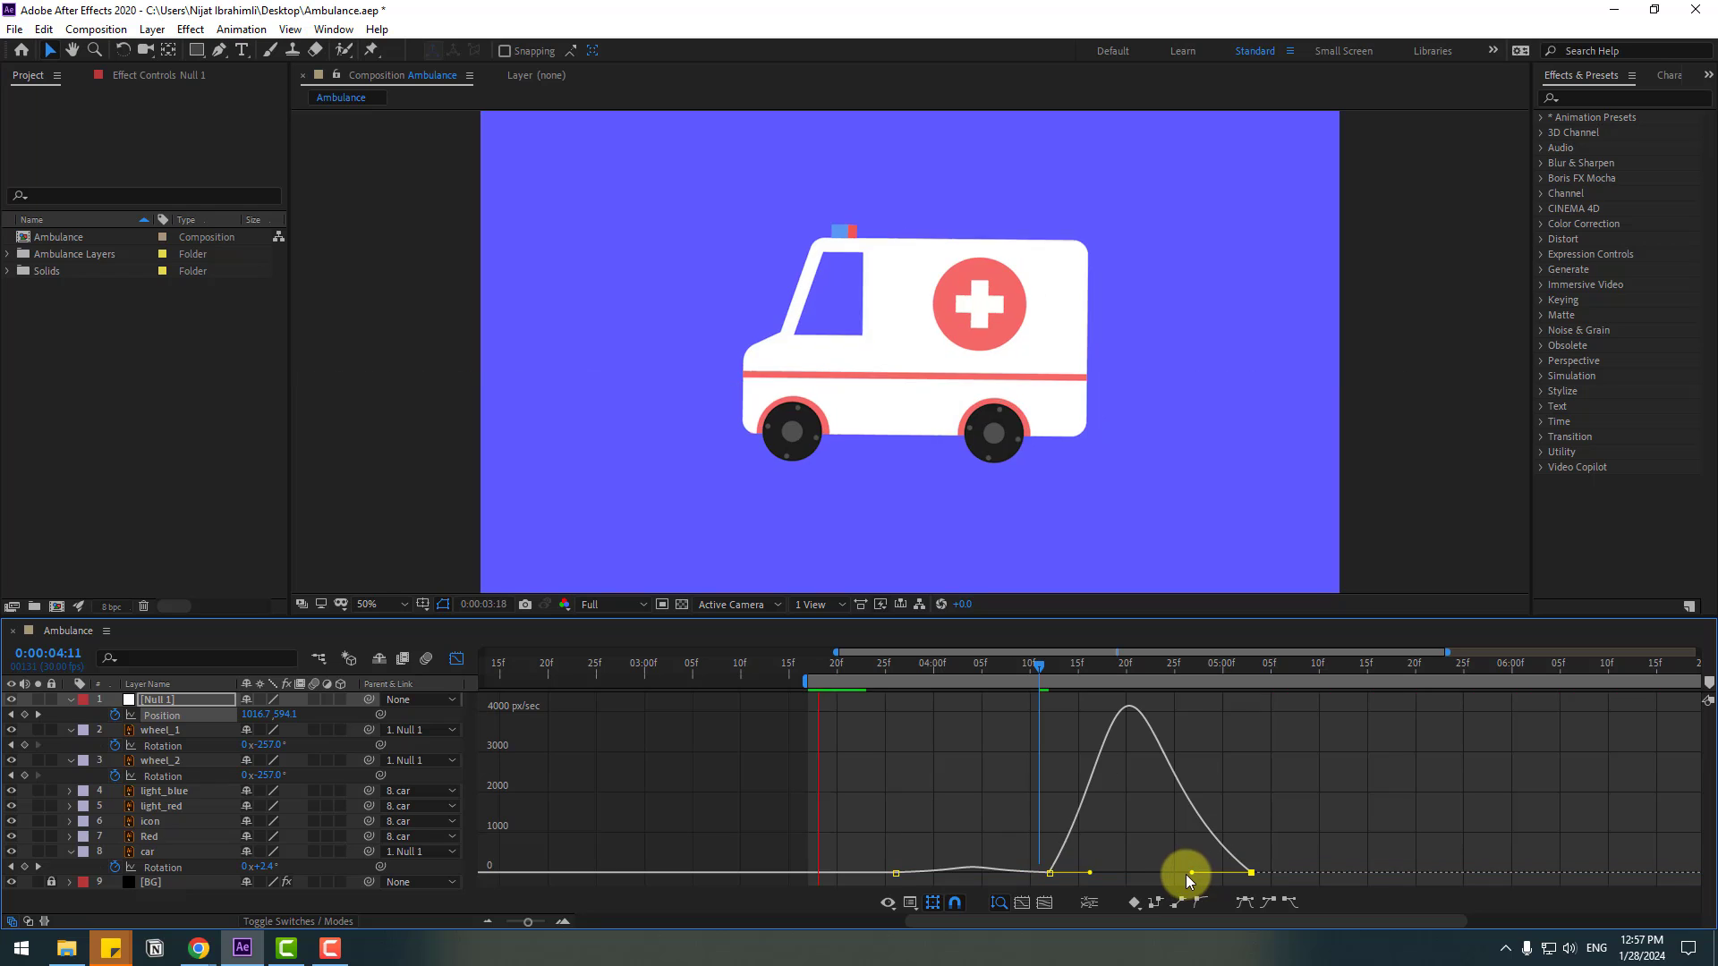
key("space")
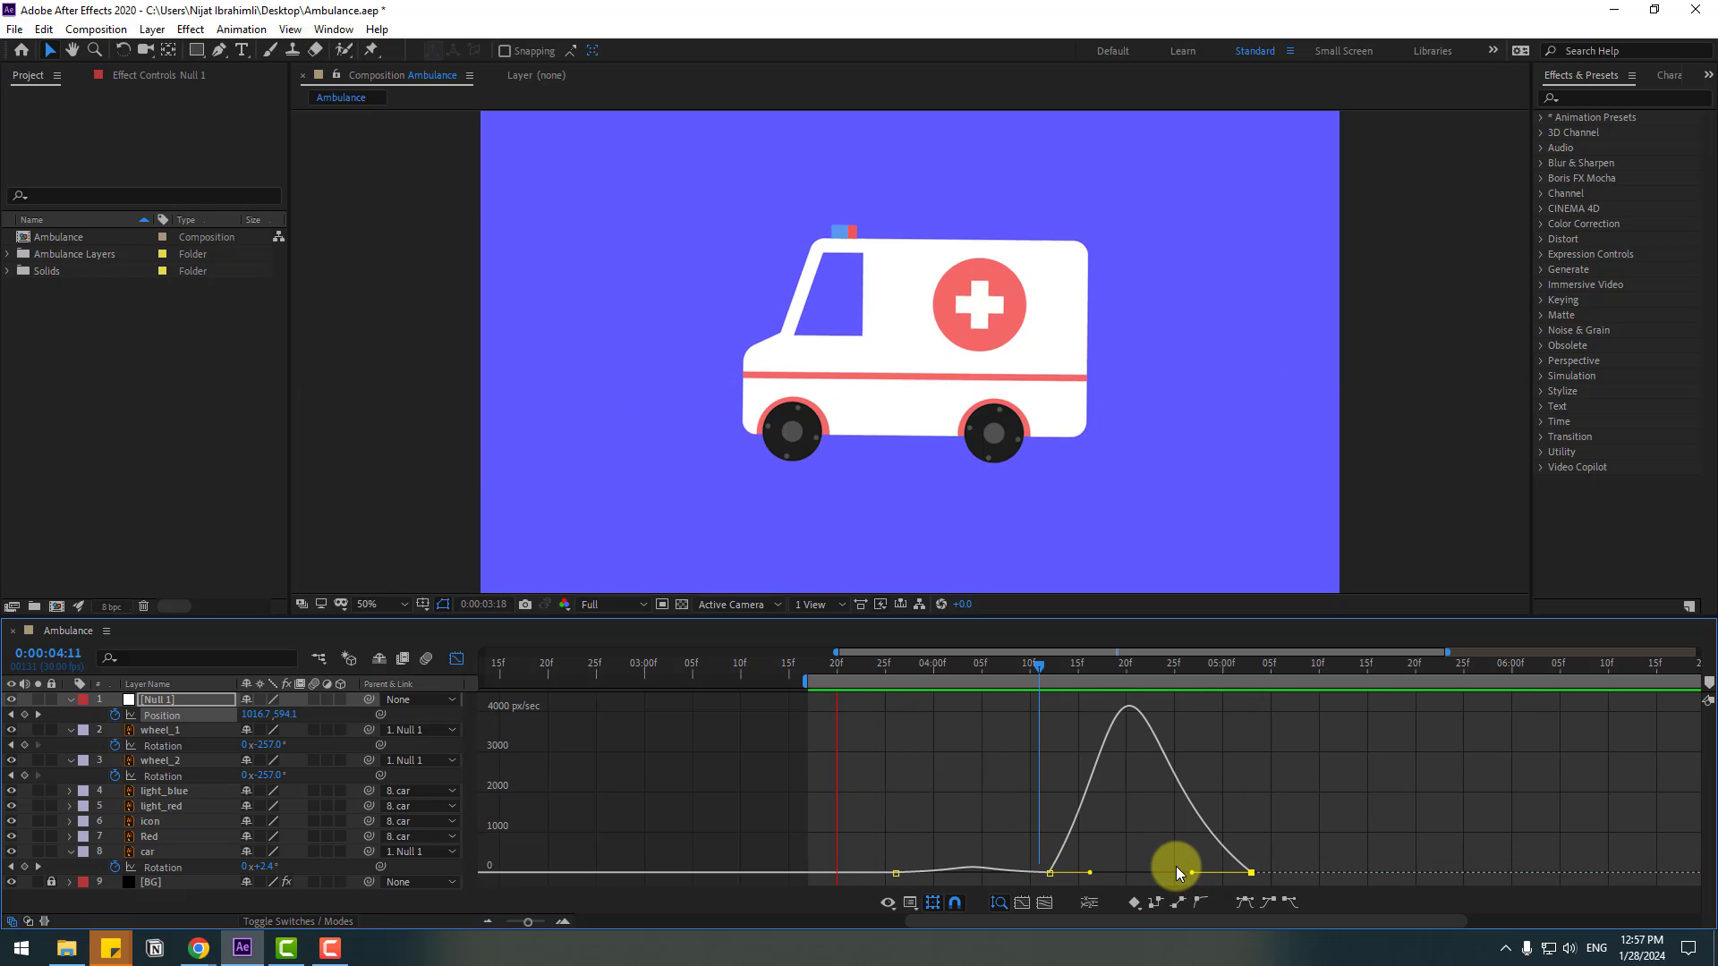
key("space")
left_click(456, 659)
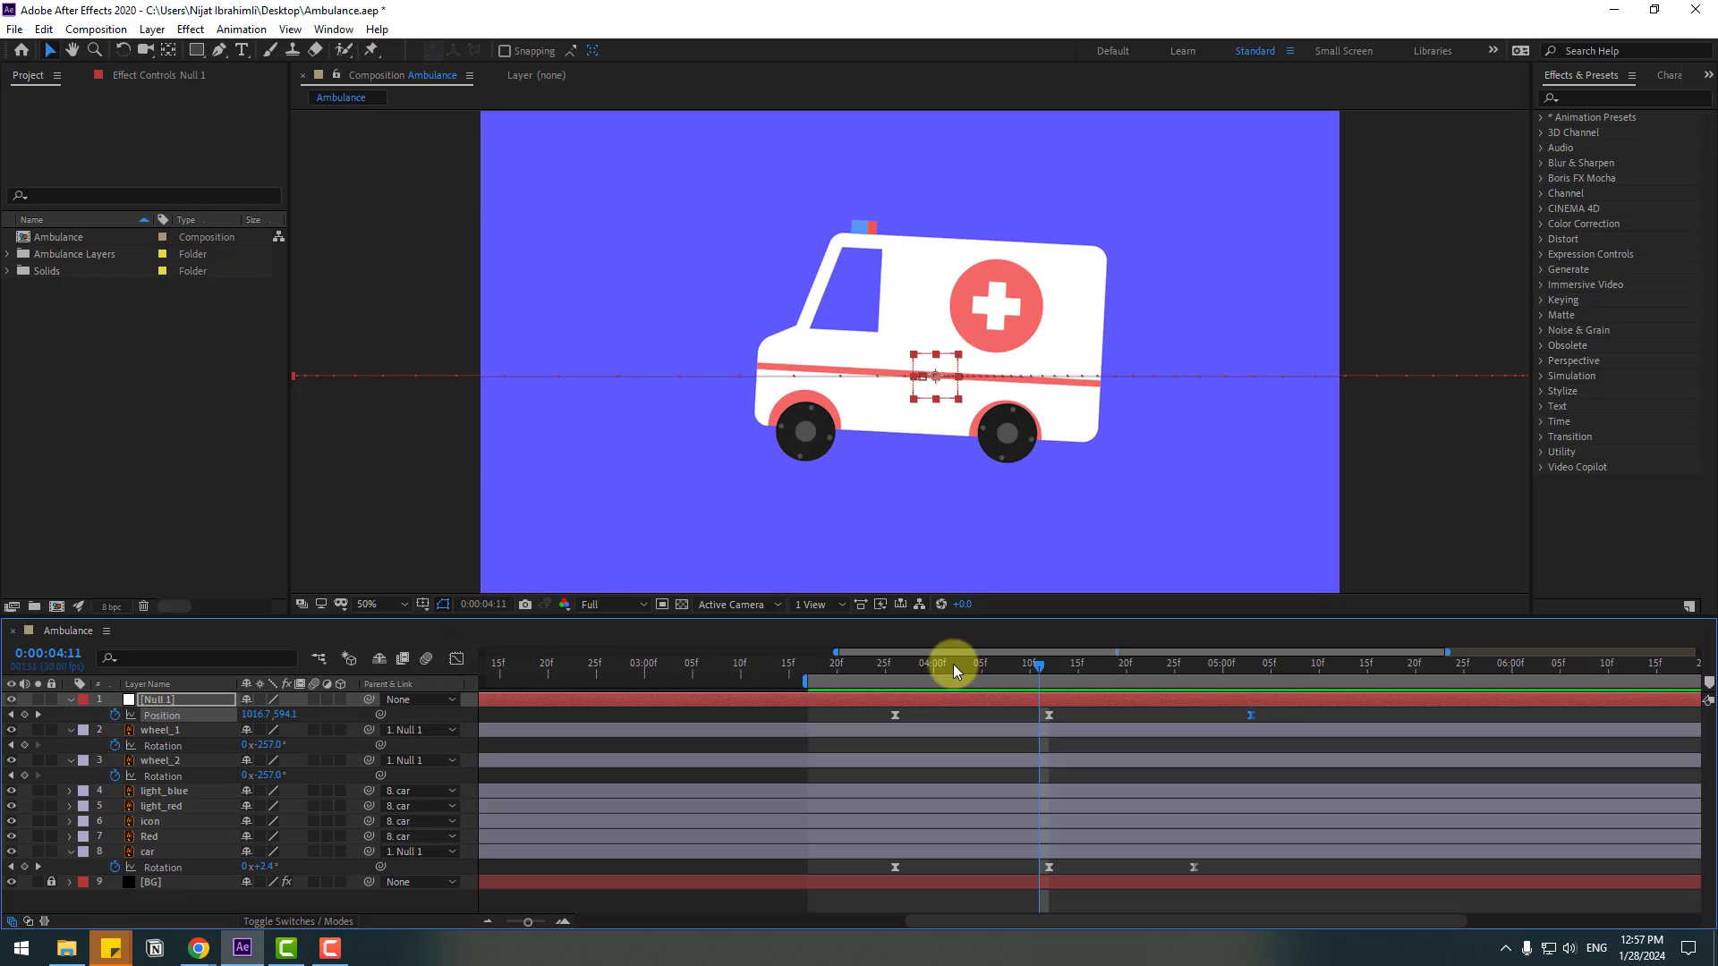
Step: Add rotation keyframes to wheel_1 and wheel_2 at 0:00:03:26 with their current angle
left_click_drag(953, 664, 895, 666)
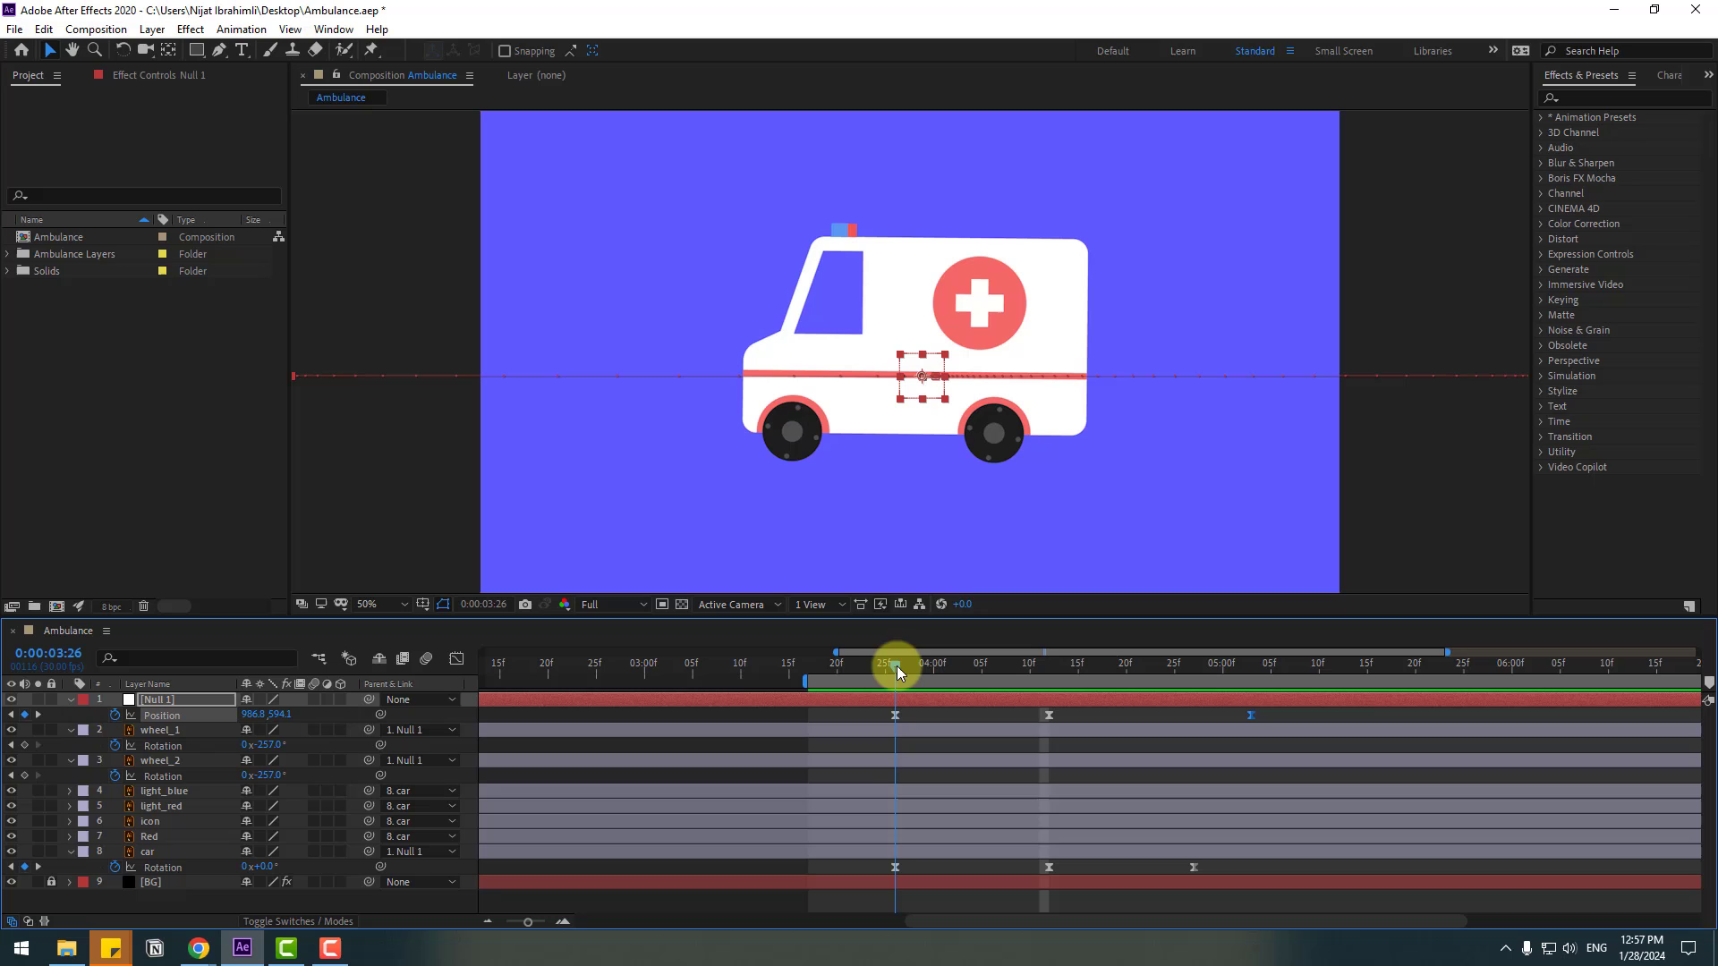
left_click(164, 734)
left_click(156, 761, "ctrl")
left_click(24, 746)
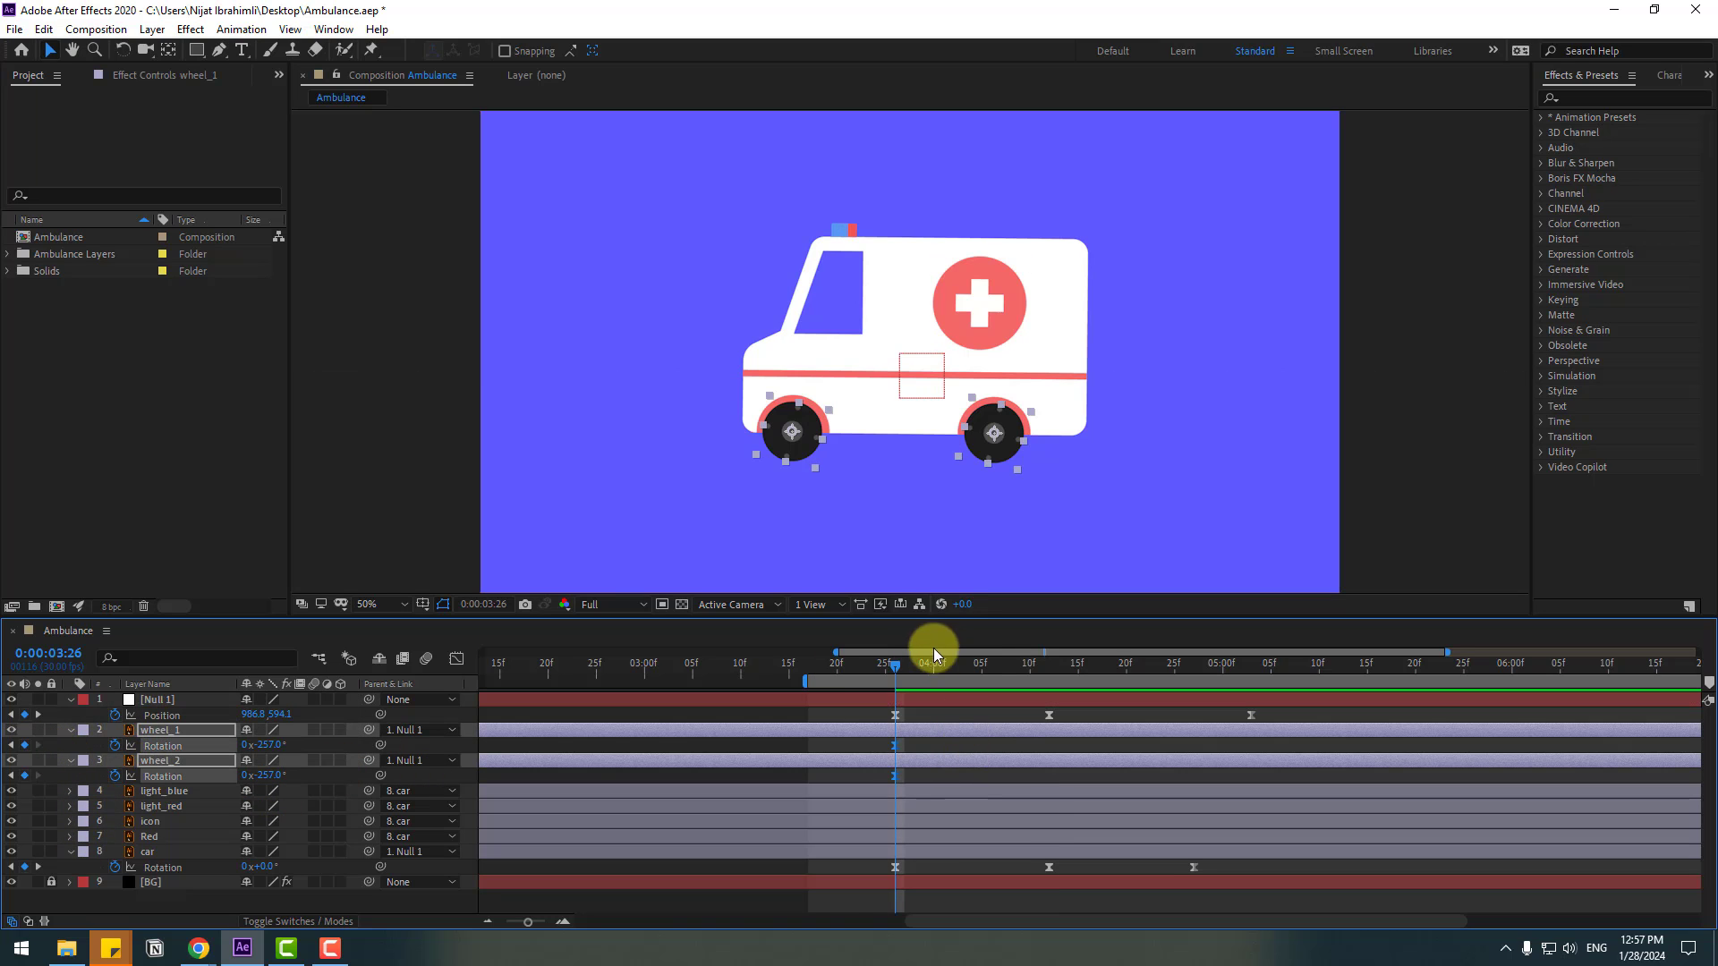
Step: Set the rotation of wheel_1 and wheel_2 to -229° at 0:00:04:12, previewing the motion to judge the angle
left_click_drag(928, 669, 1049, 680)
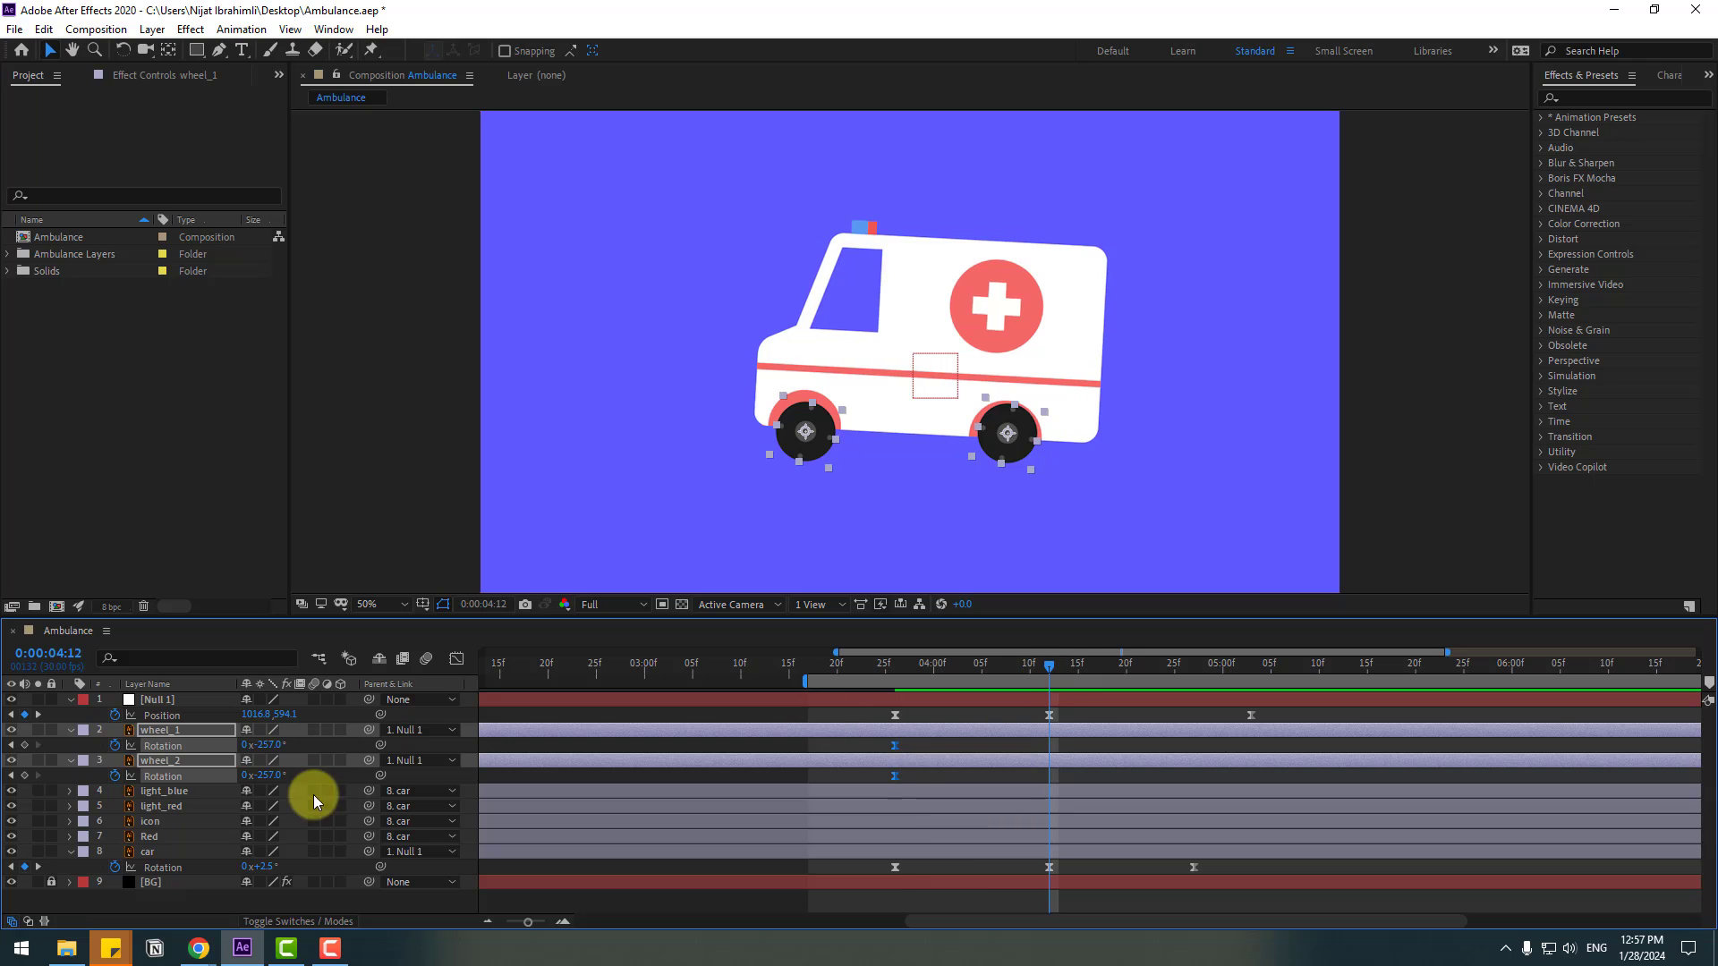
left_click_drag(273, 744, 380, 761)
left_click_drag(893, 668, 1049, 673)
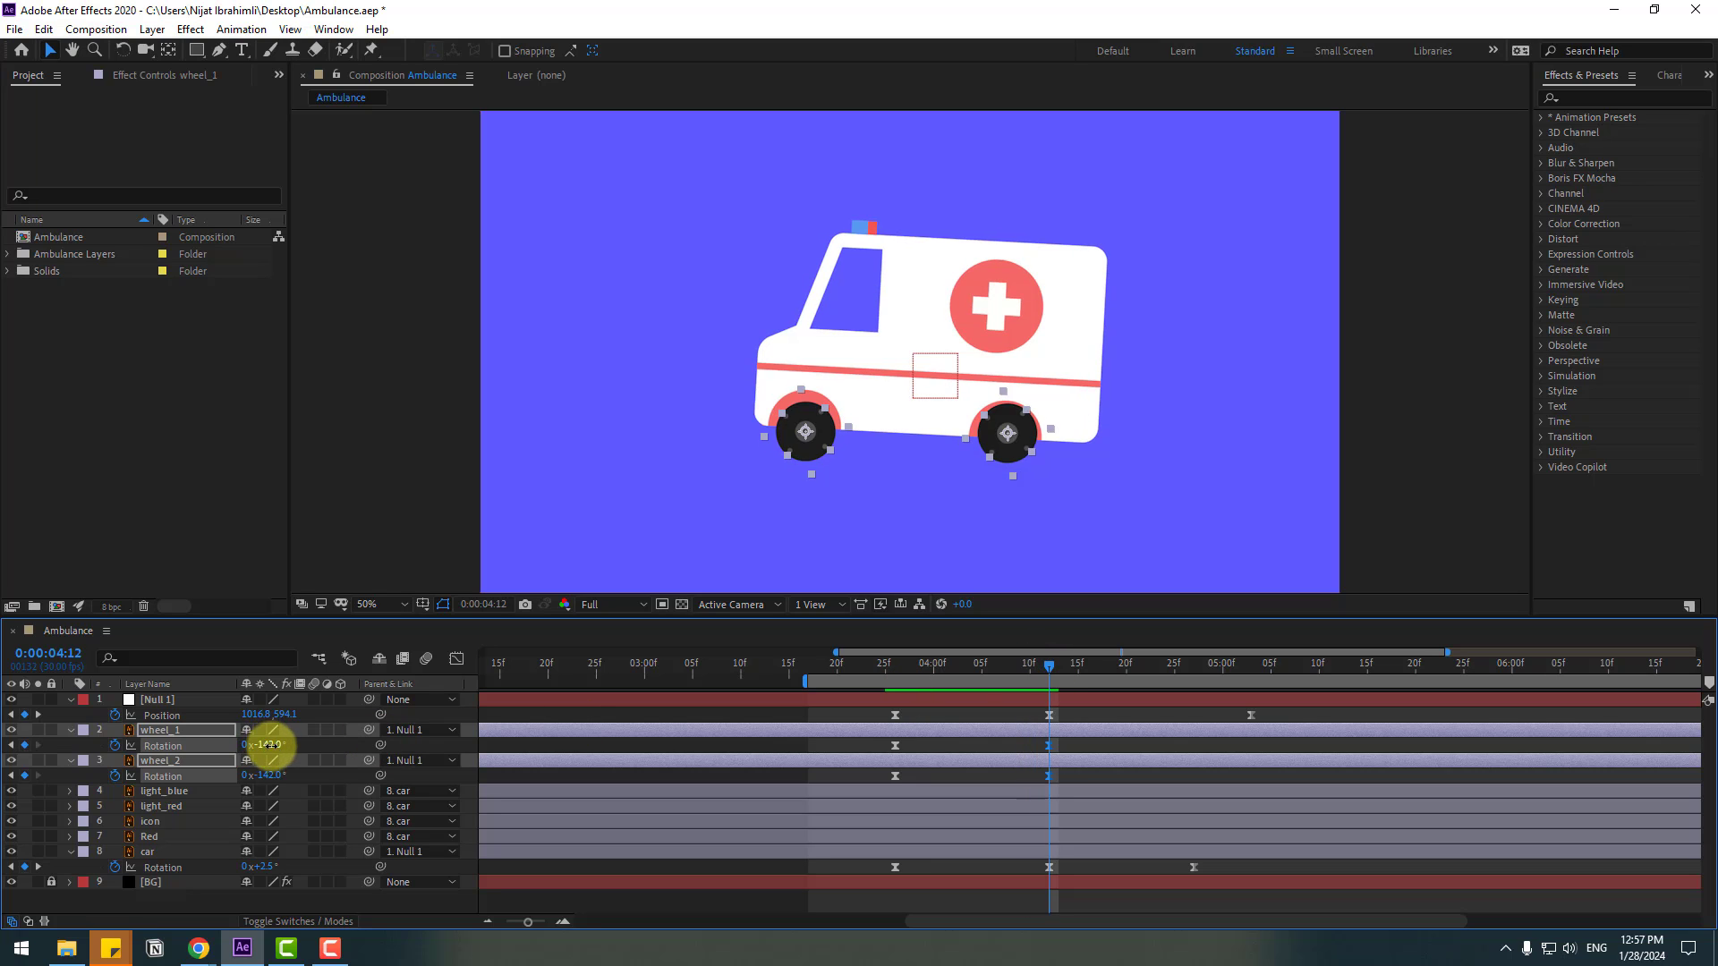
key("space")
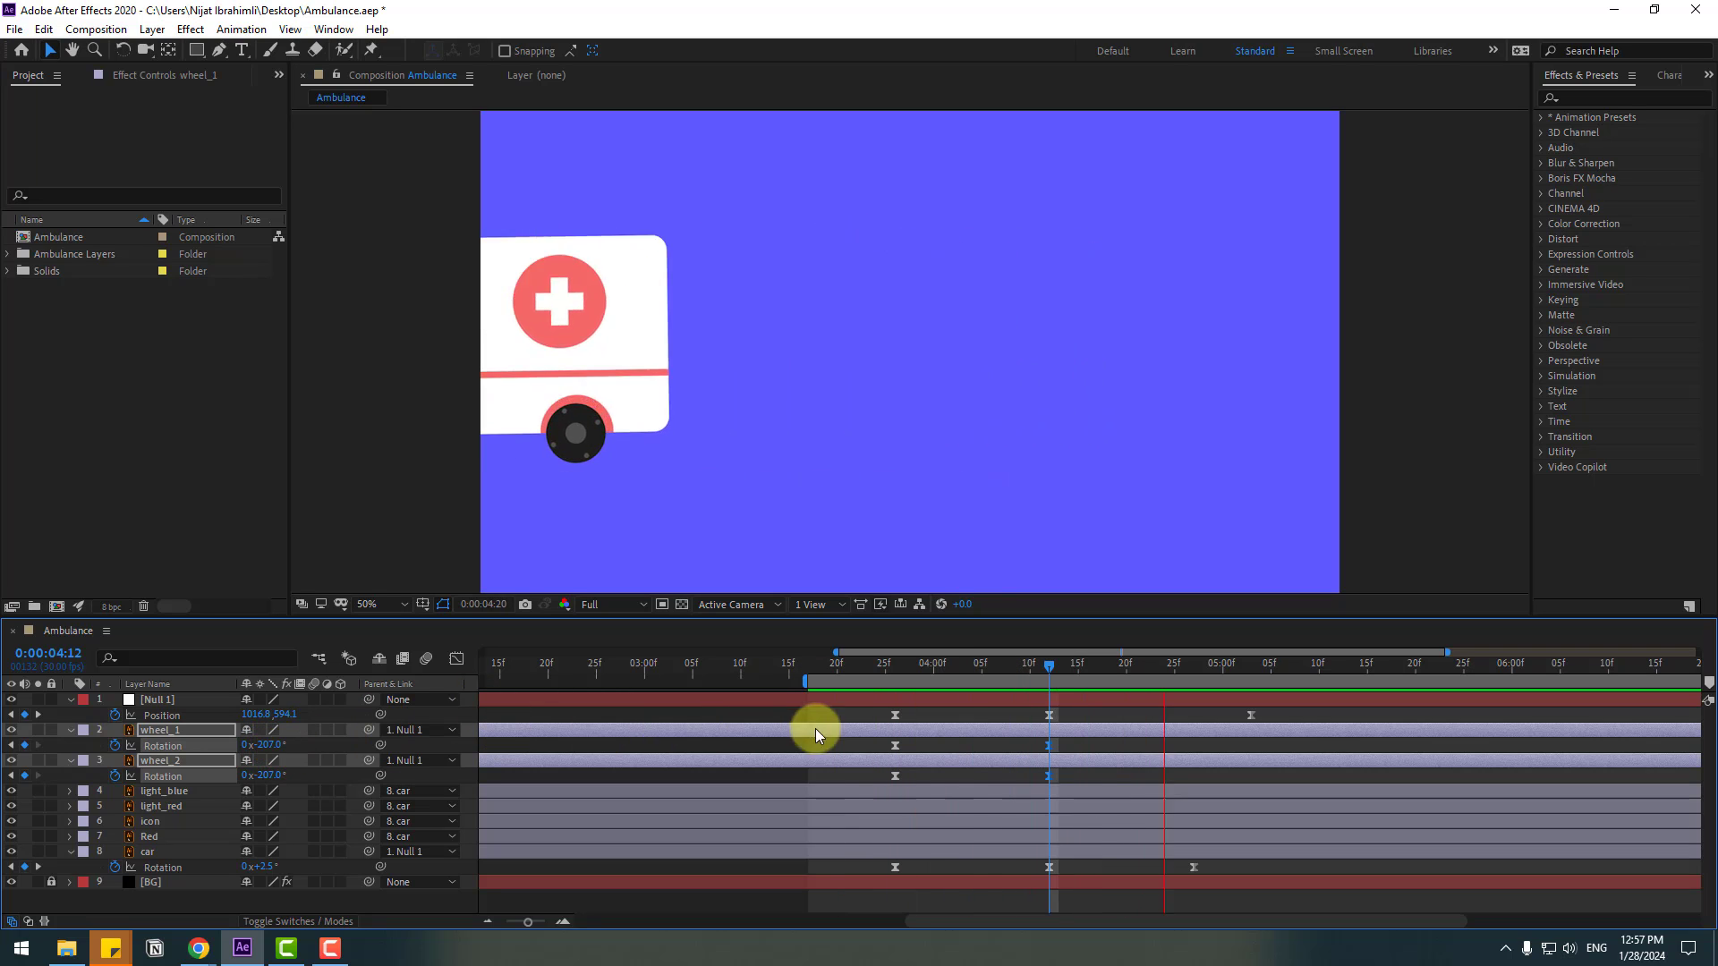
key("space")
left_click_drag(257, 746, 238, 747)
Step: Set the rotation of both wheels to -1x-240° at 0:00:04:22, and preview the exit
left_click_drag(1054, 673, 1147, 673)
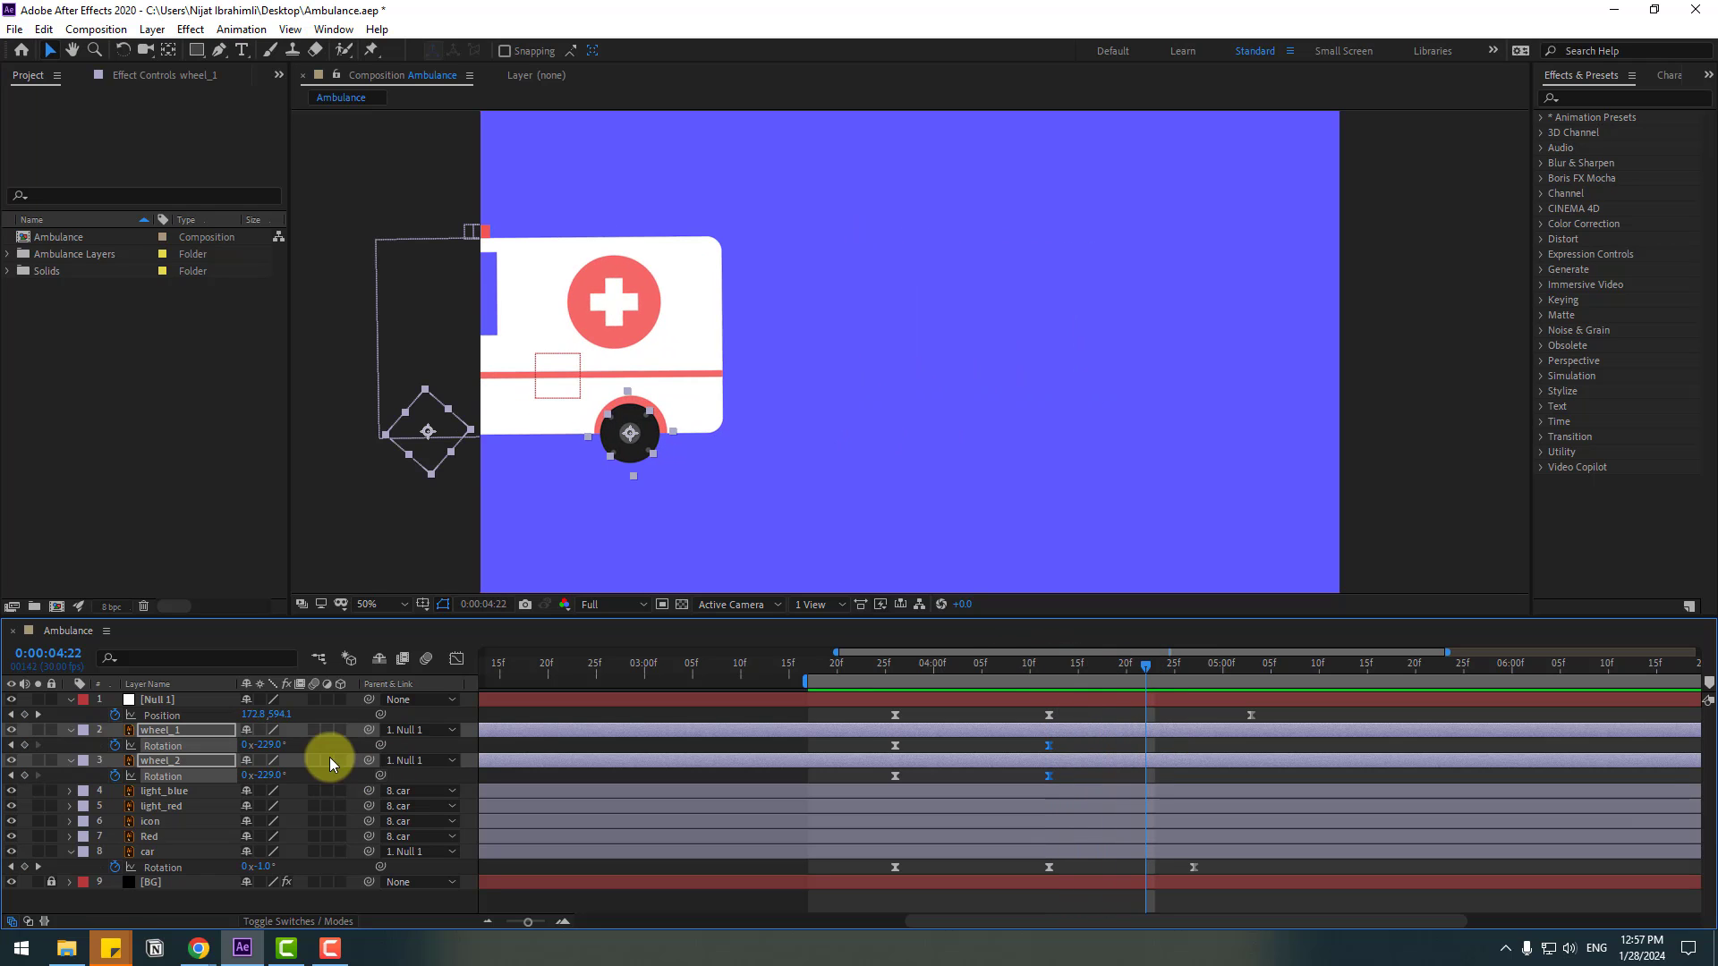
left_click_drag(269, 745, 5, 767)
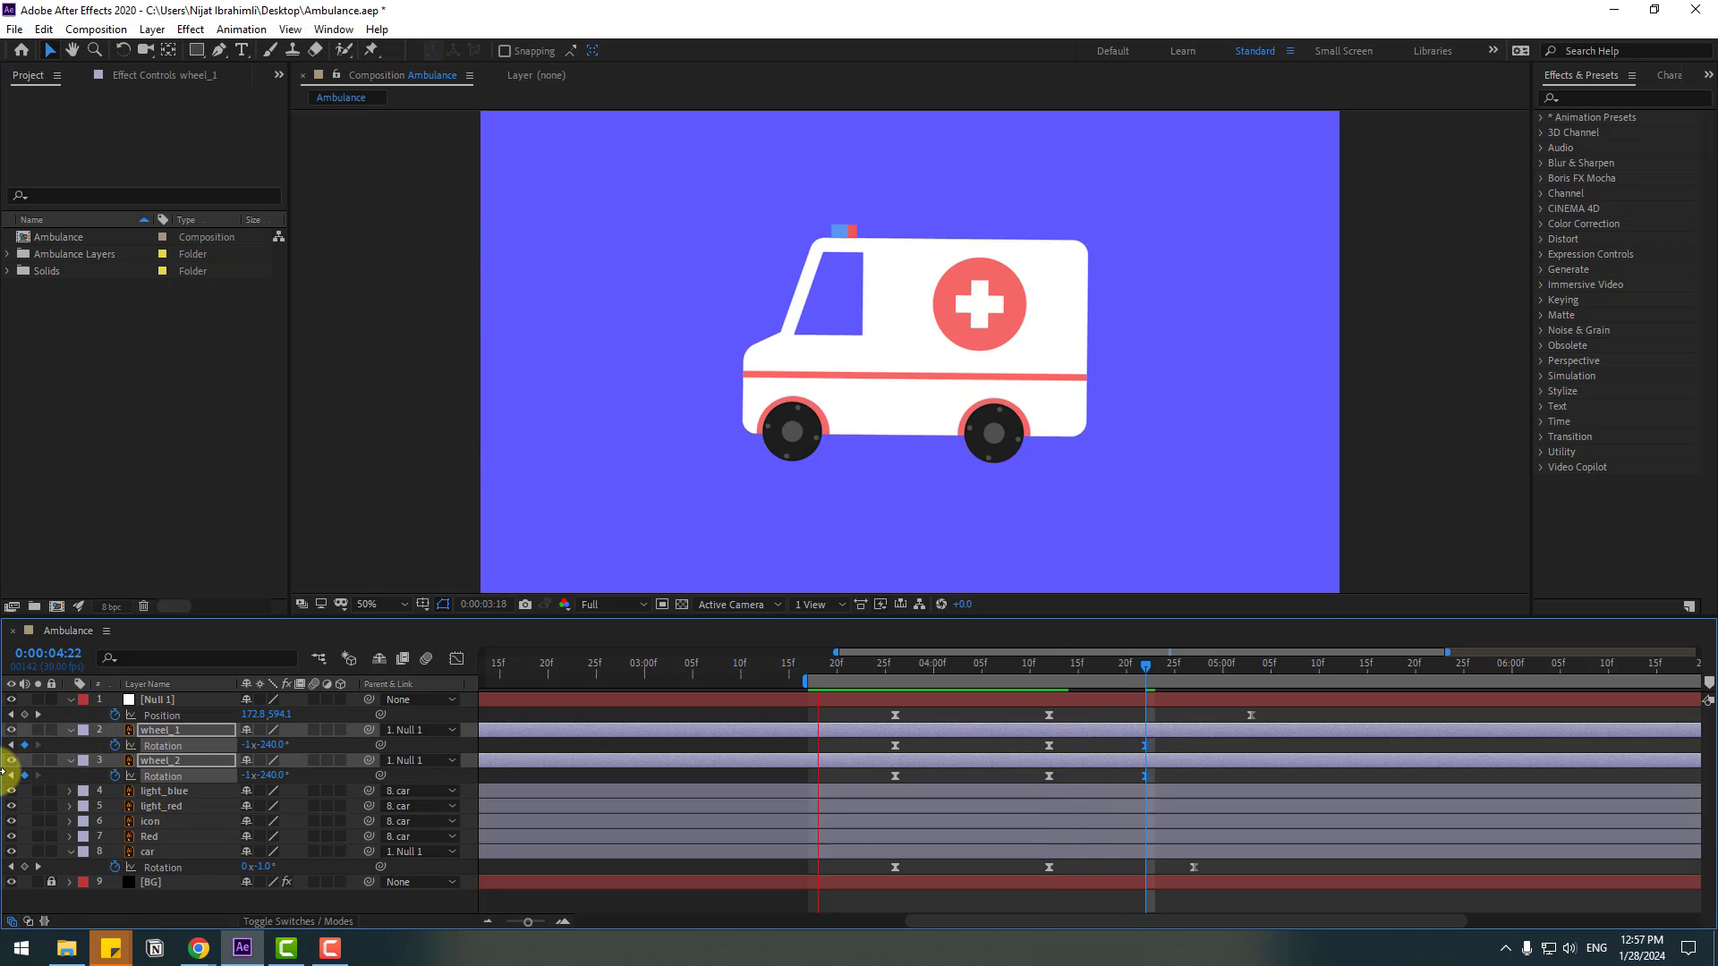
key("space")
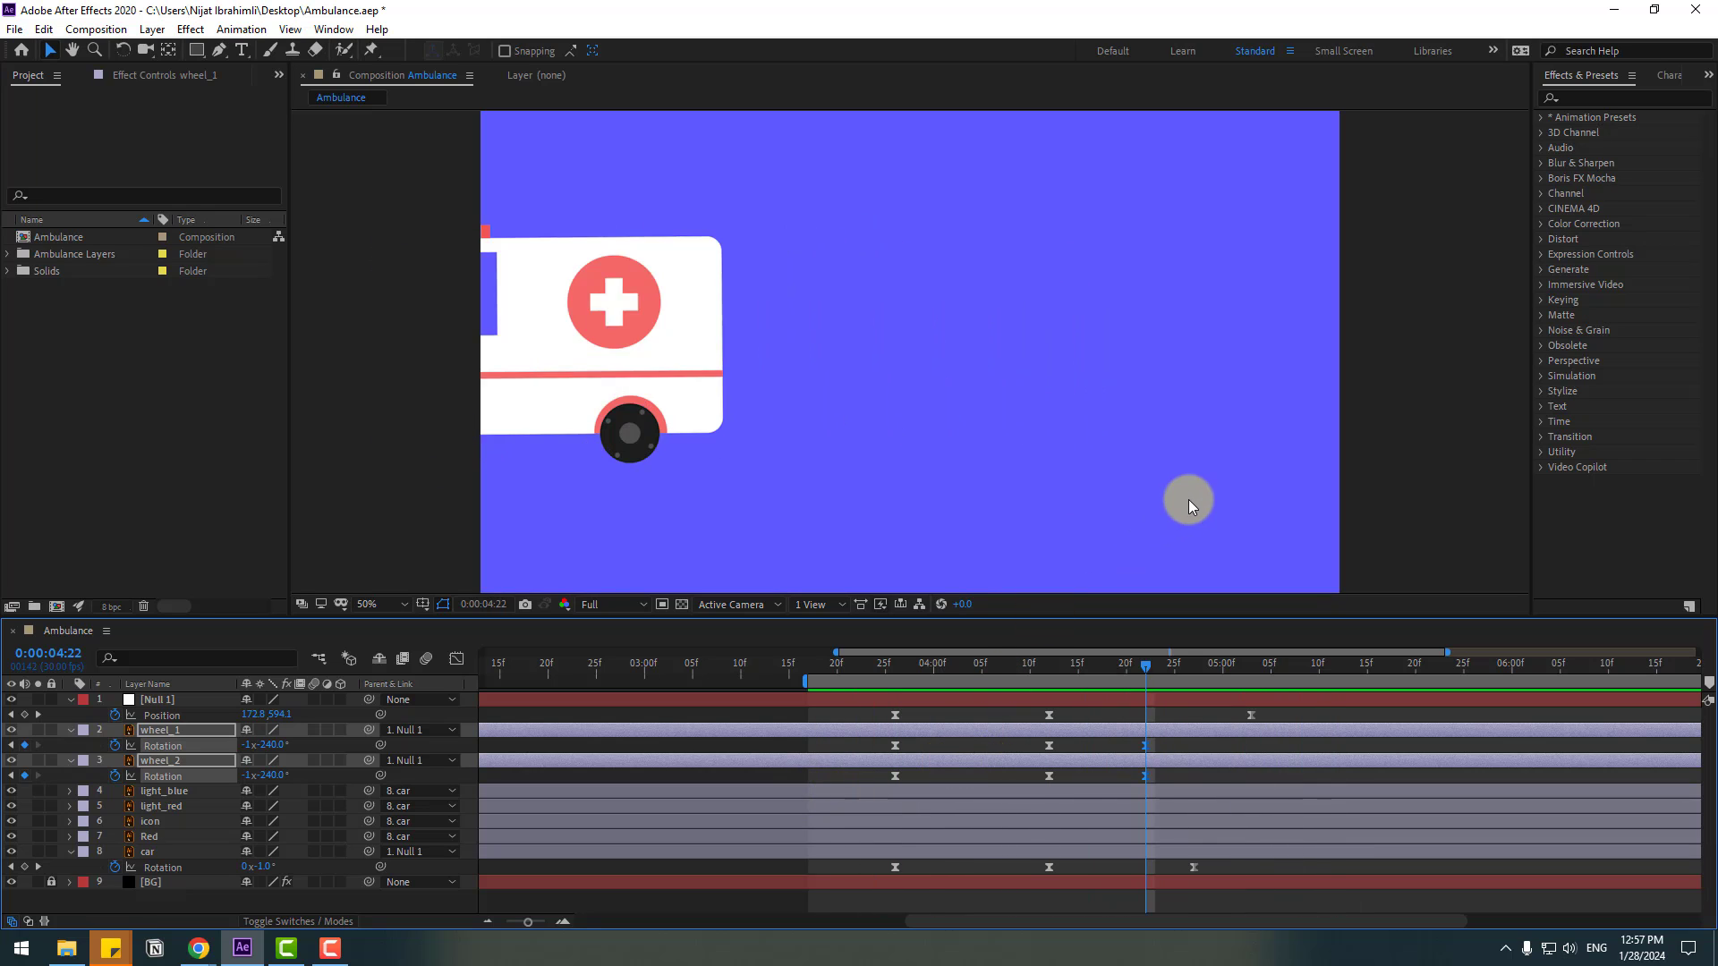
Step: Preview the whole ambulance animation with the work area starting at 0:00:00:00, and fit the composition in the viewer
key("comma")
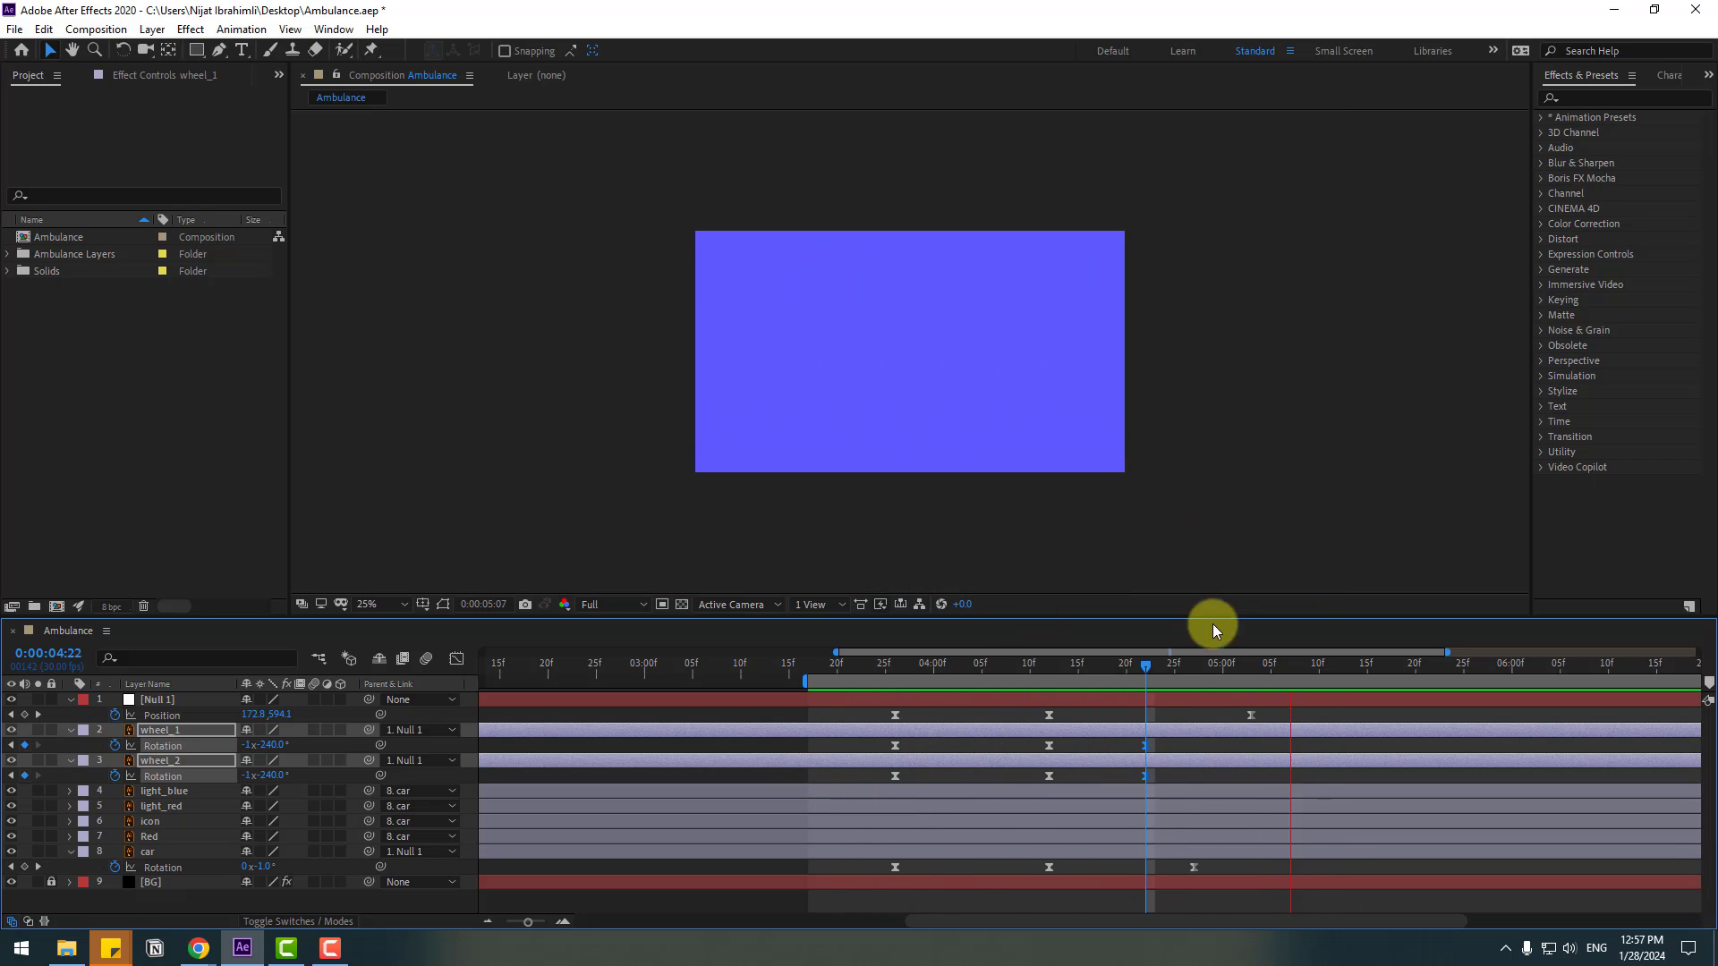
left_click_drag(1190, 664, 1272, 671)
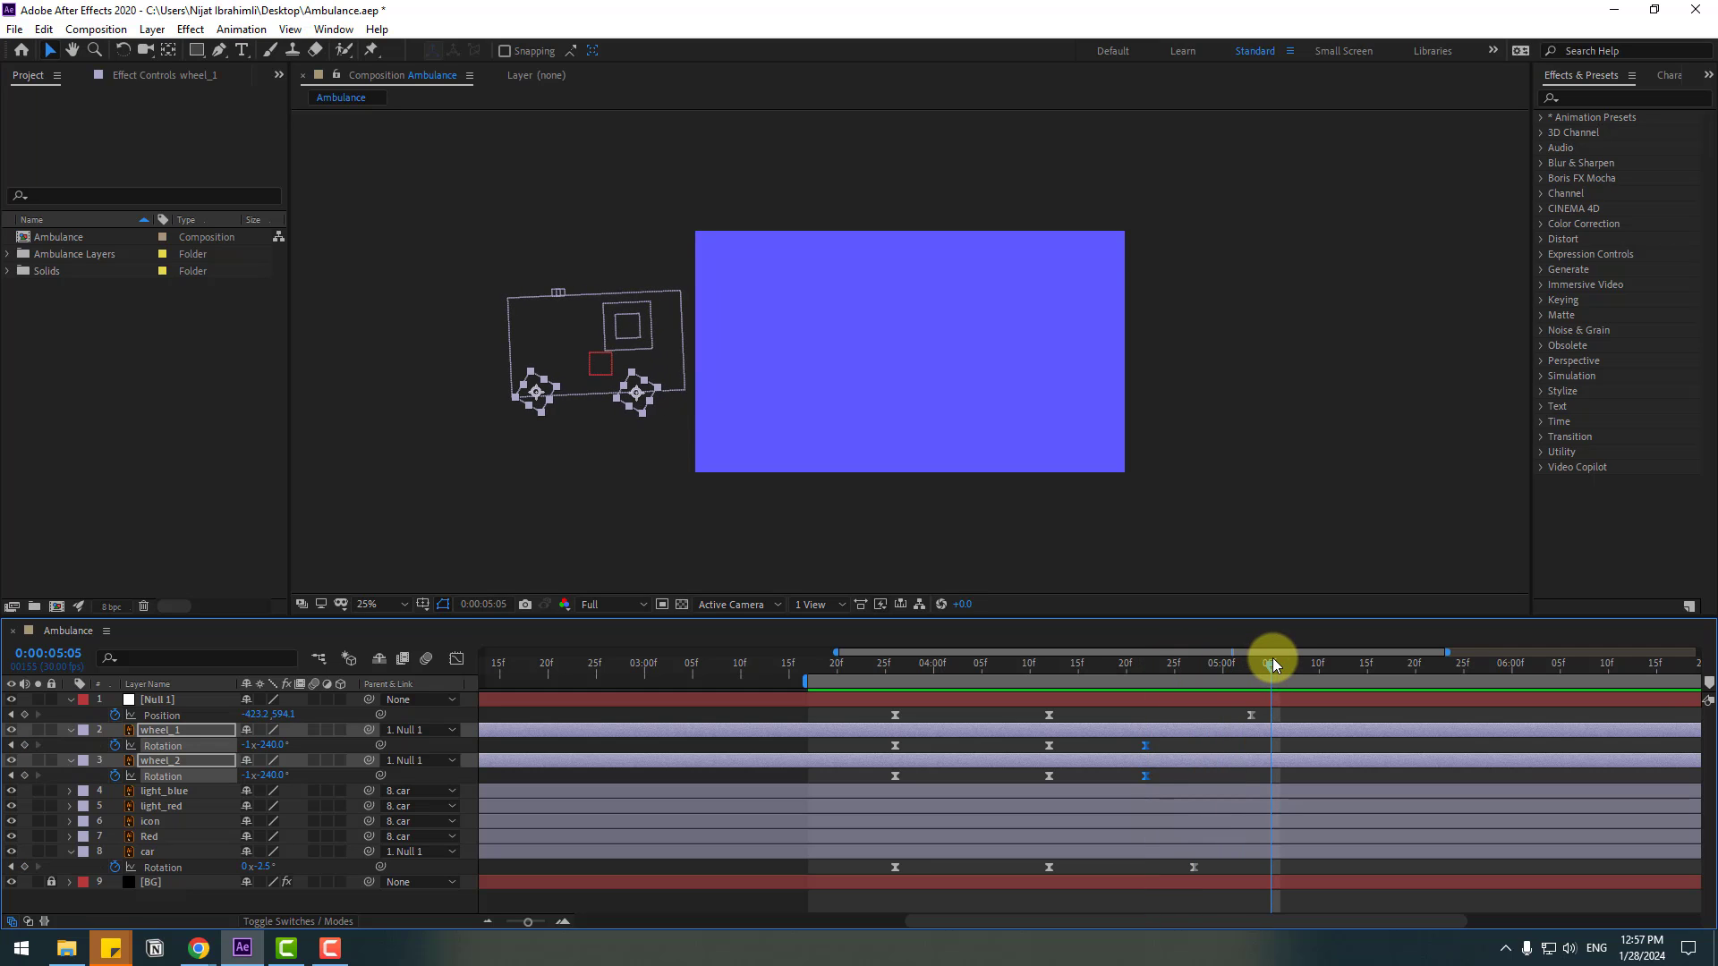
key("semicolon")
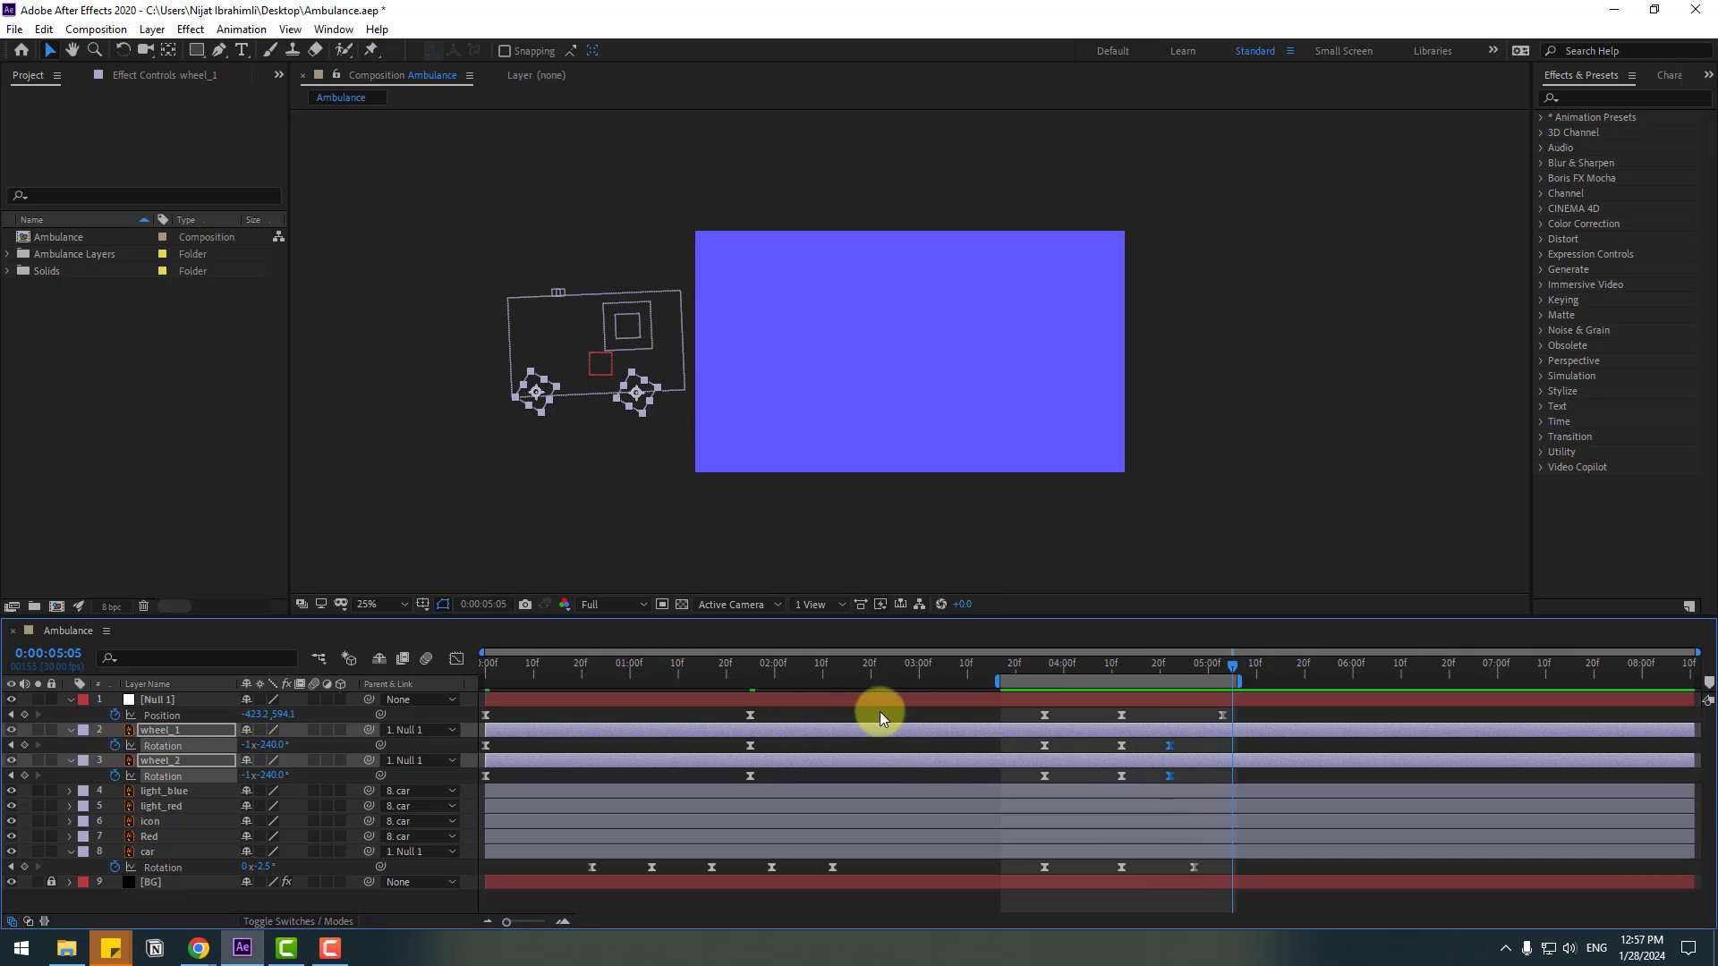
left_click_drag(997, 682, 142, 690)
key("space")
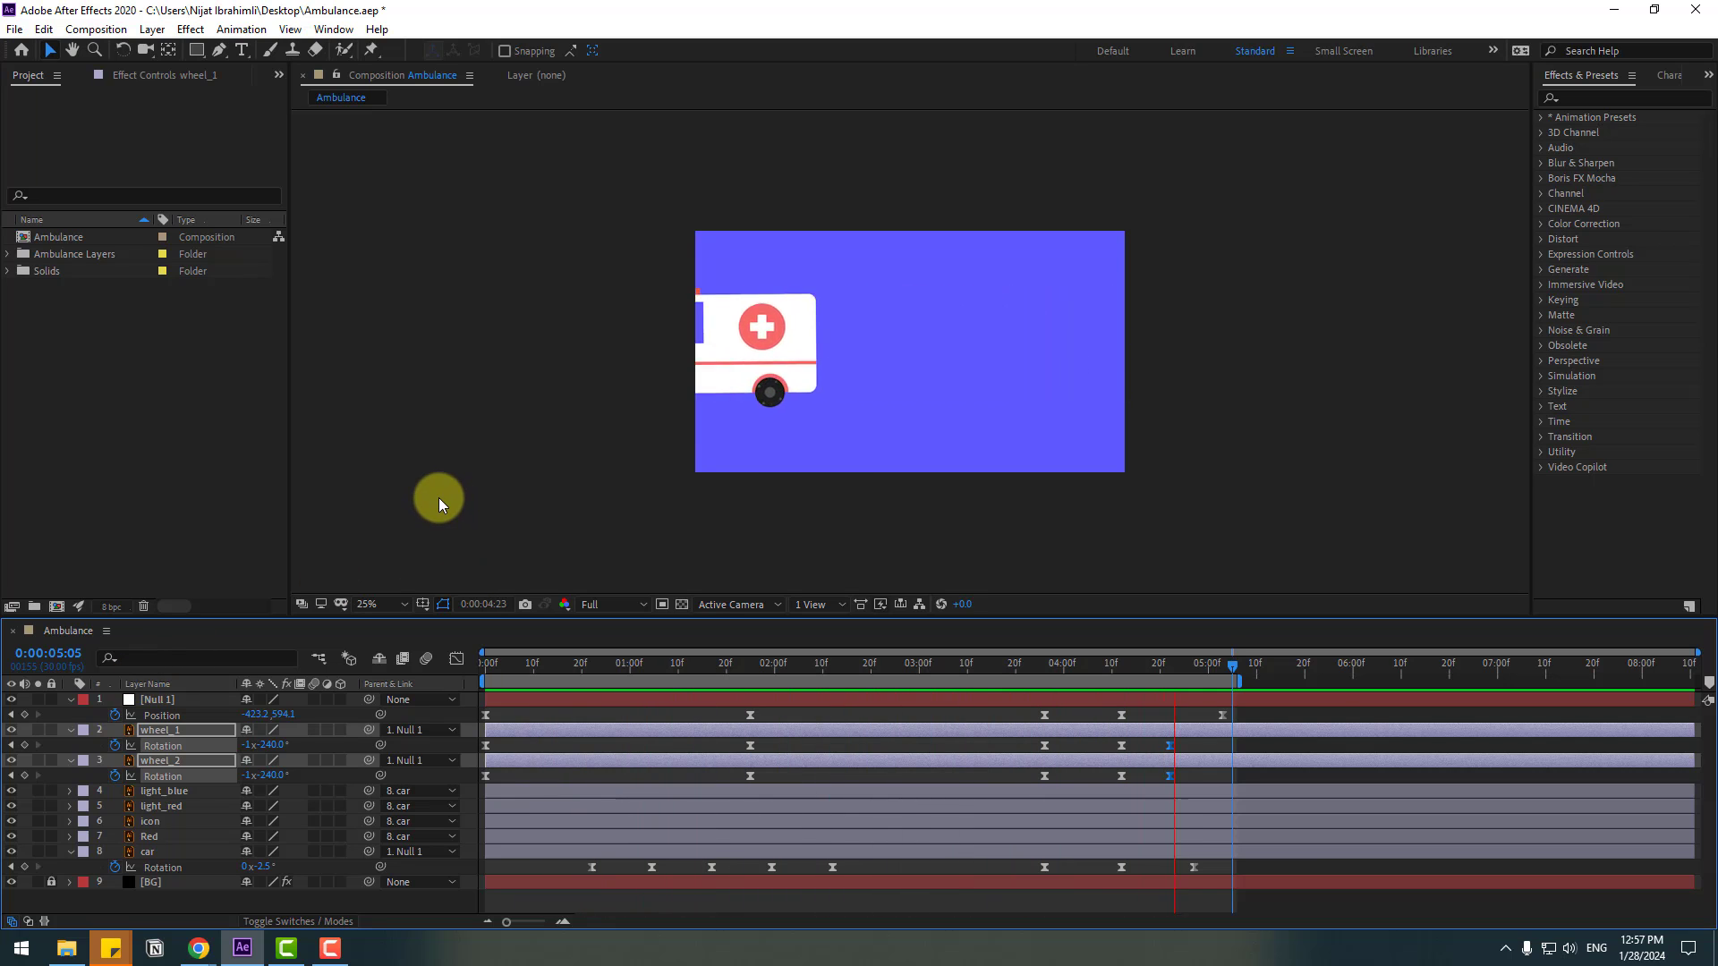
left_click(398, 600)
left_click(430, 308)
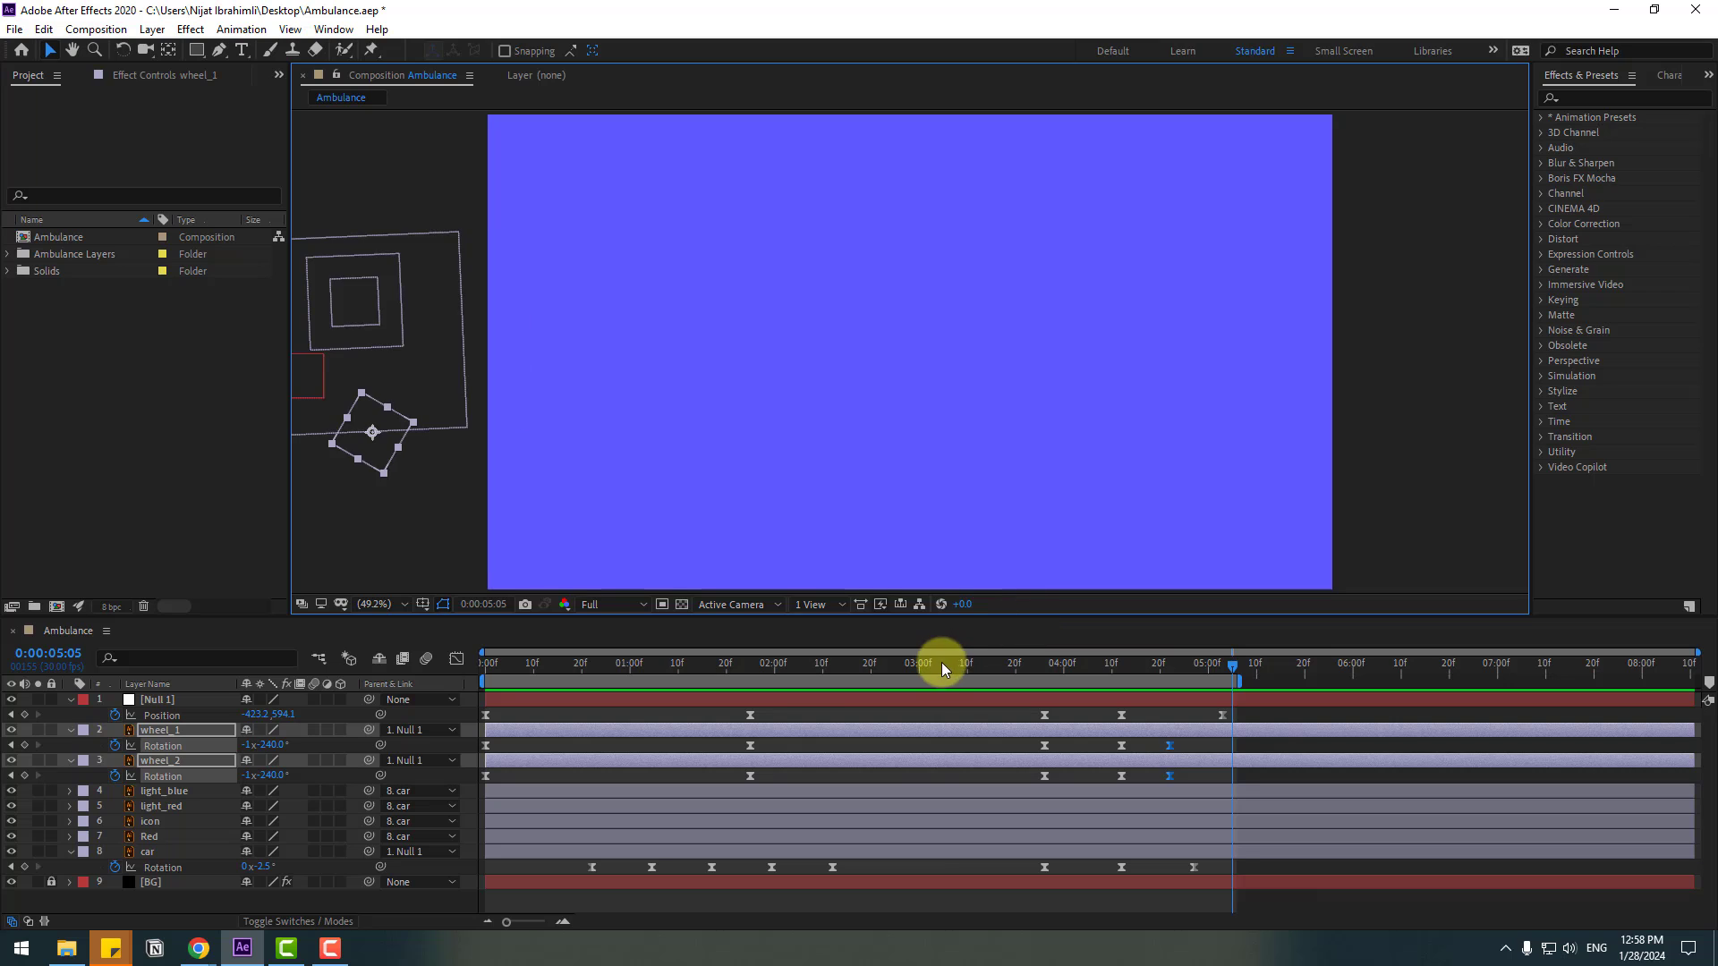
Step: Go to 0:00:02:27, select the light_blue layer and solo it in a close-up view
left_click_drag(941, 664, 904, 664)
left_click(852, 712)
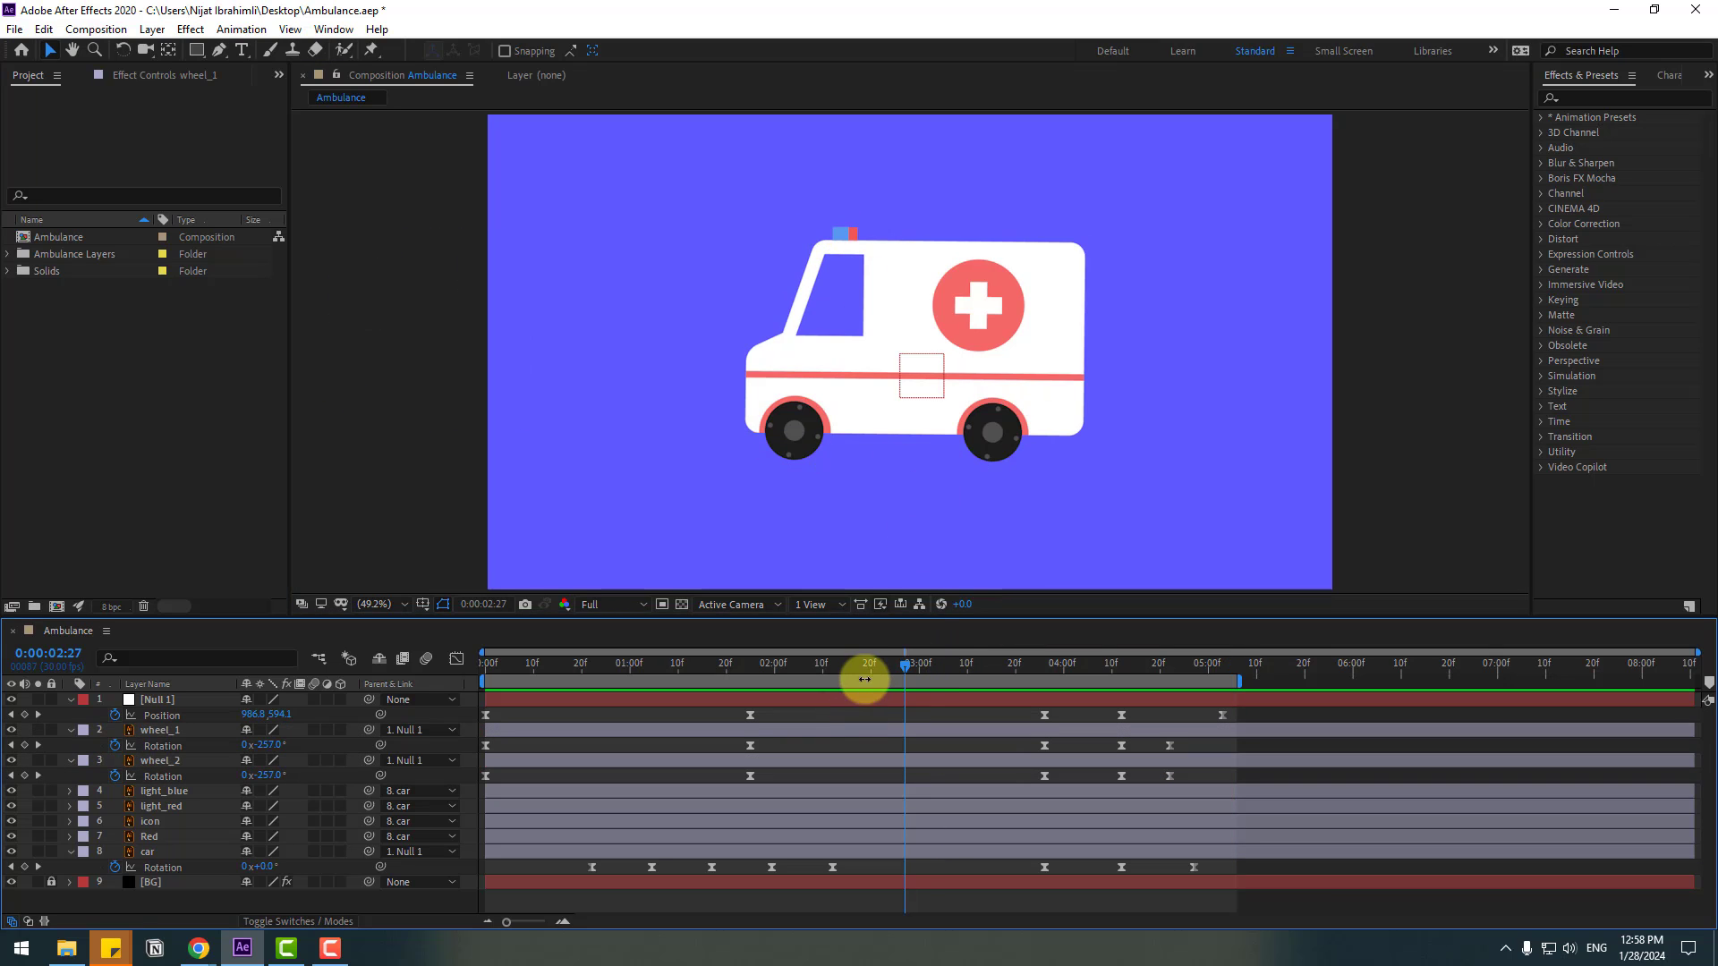
left_click(841, 234)
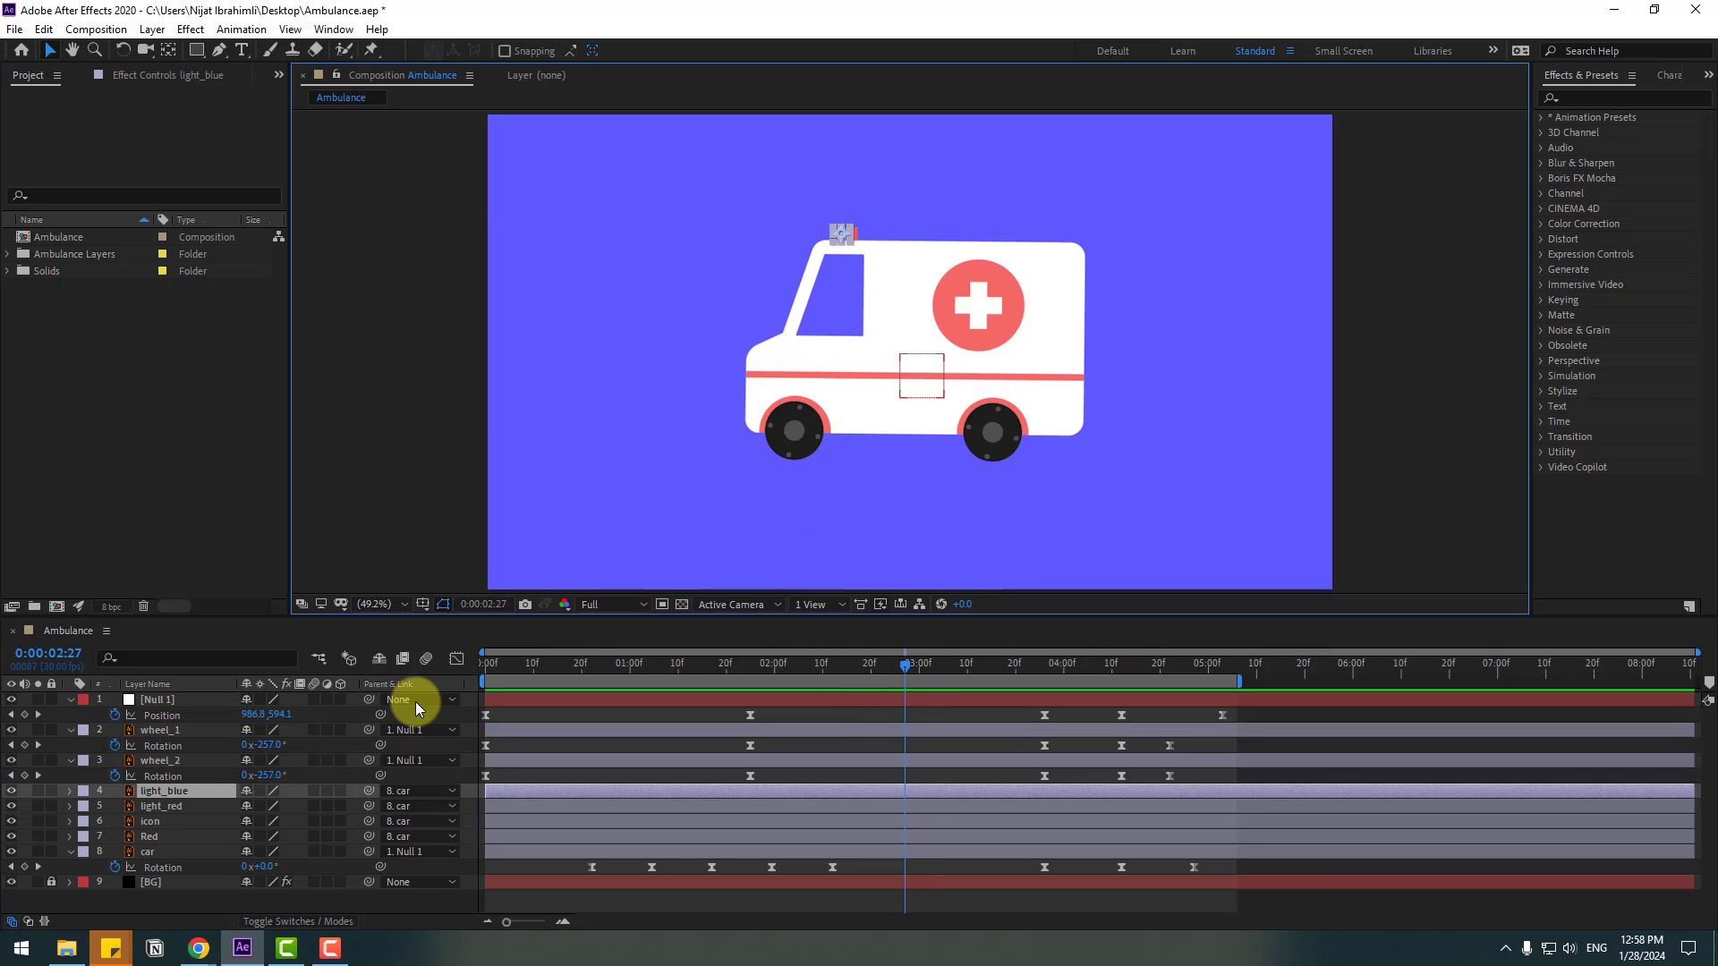
scroll(1027, 338, "up", 8)
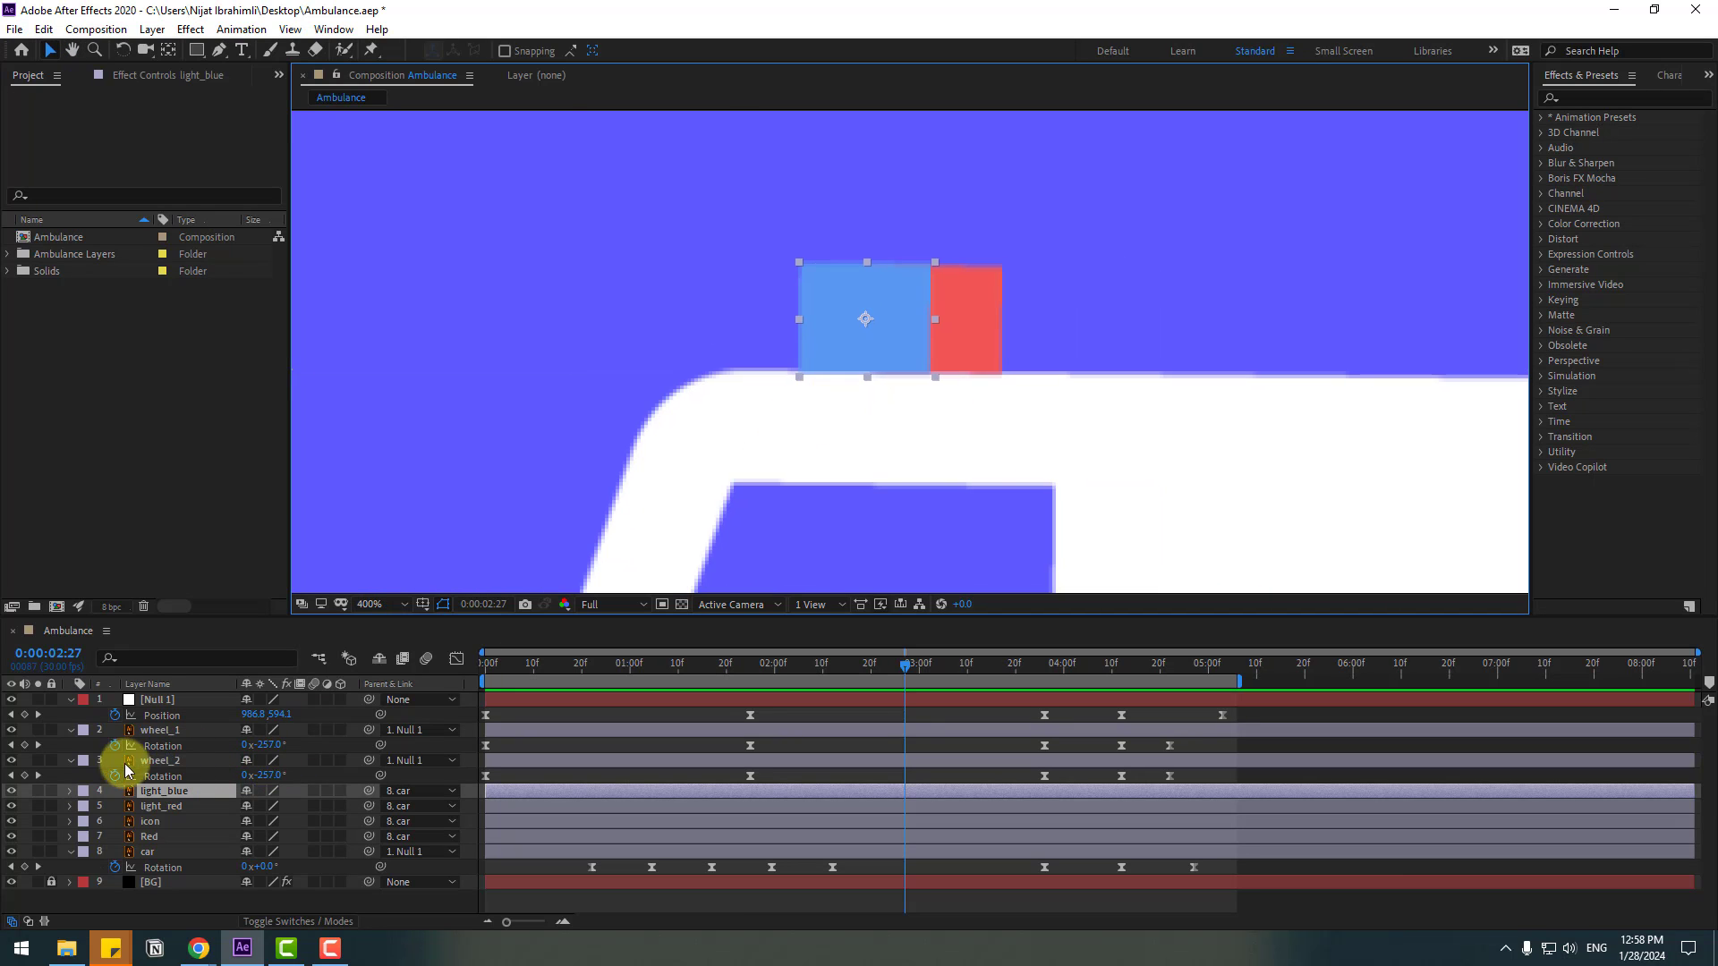
left_click(37, 791)
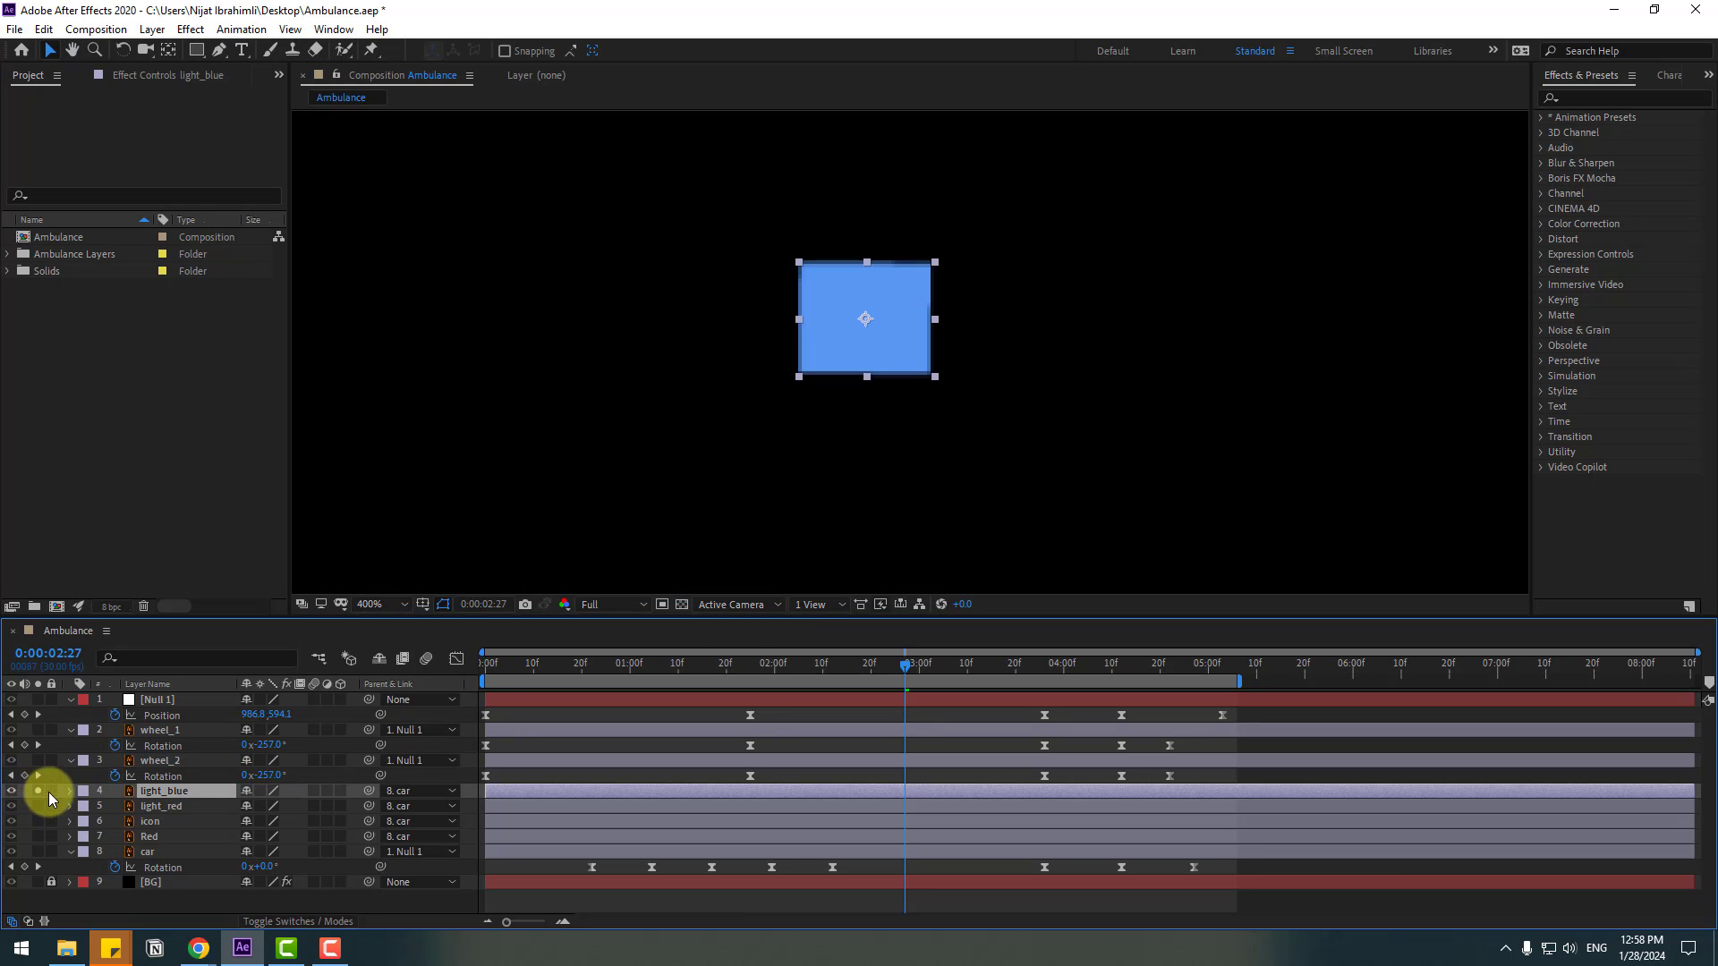
Step: Apply the Glow effect to light_blue with a Glow Radius of 24 and a slightly lower threshold, and turn off the layer's solo
left_click(1605, 98)
type("glow")
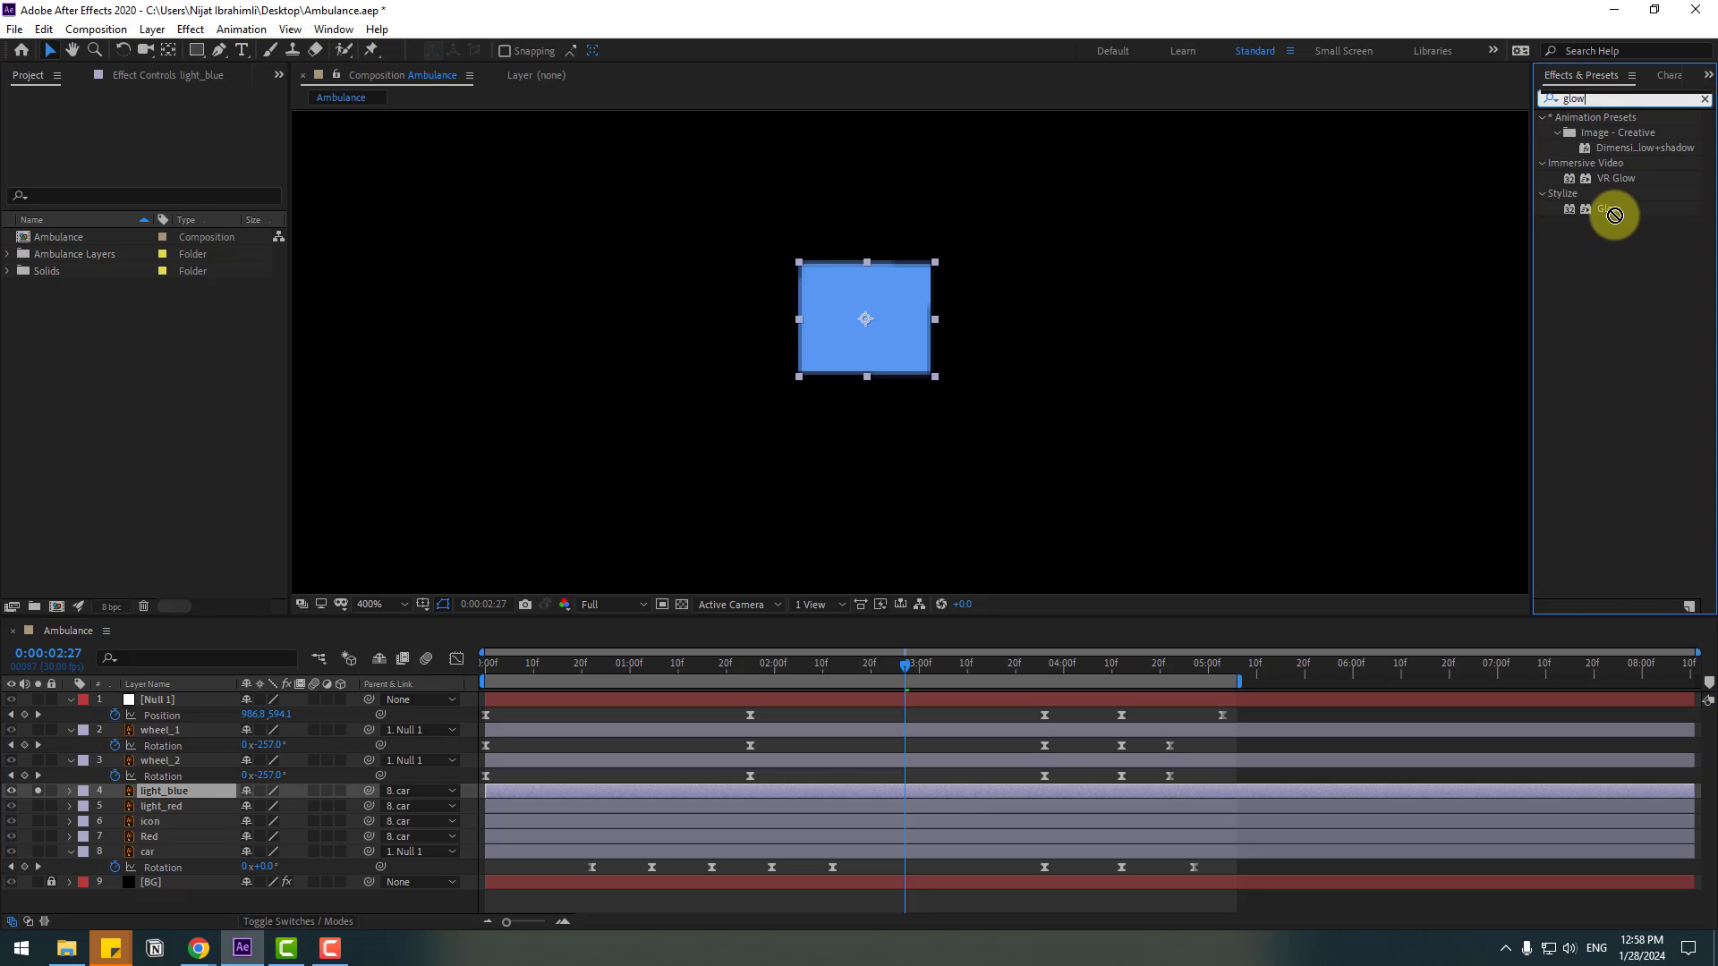
left_click_drag(1616, 211, 919, 351)
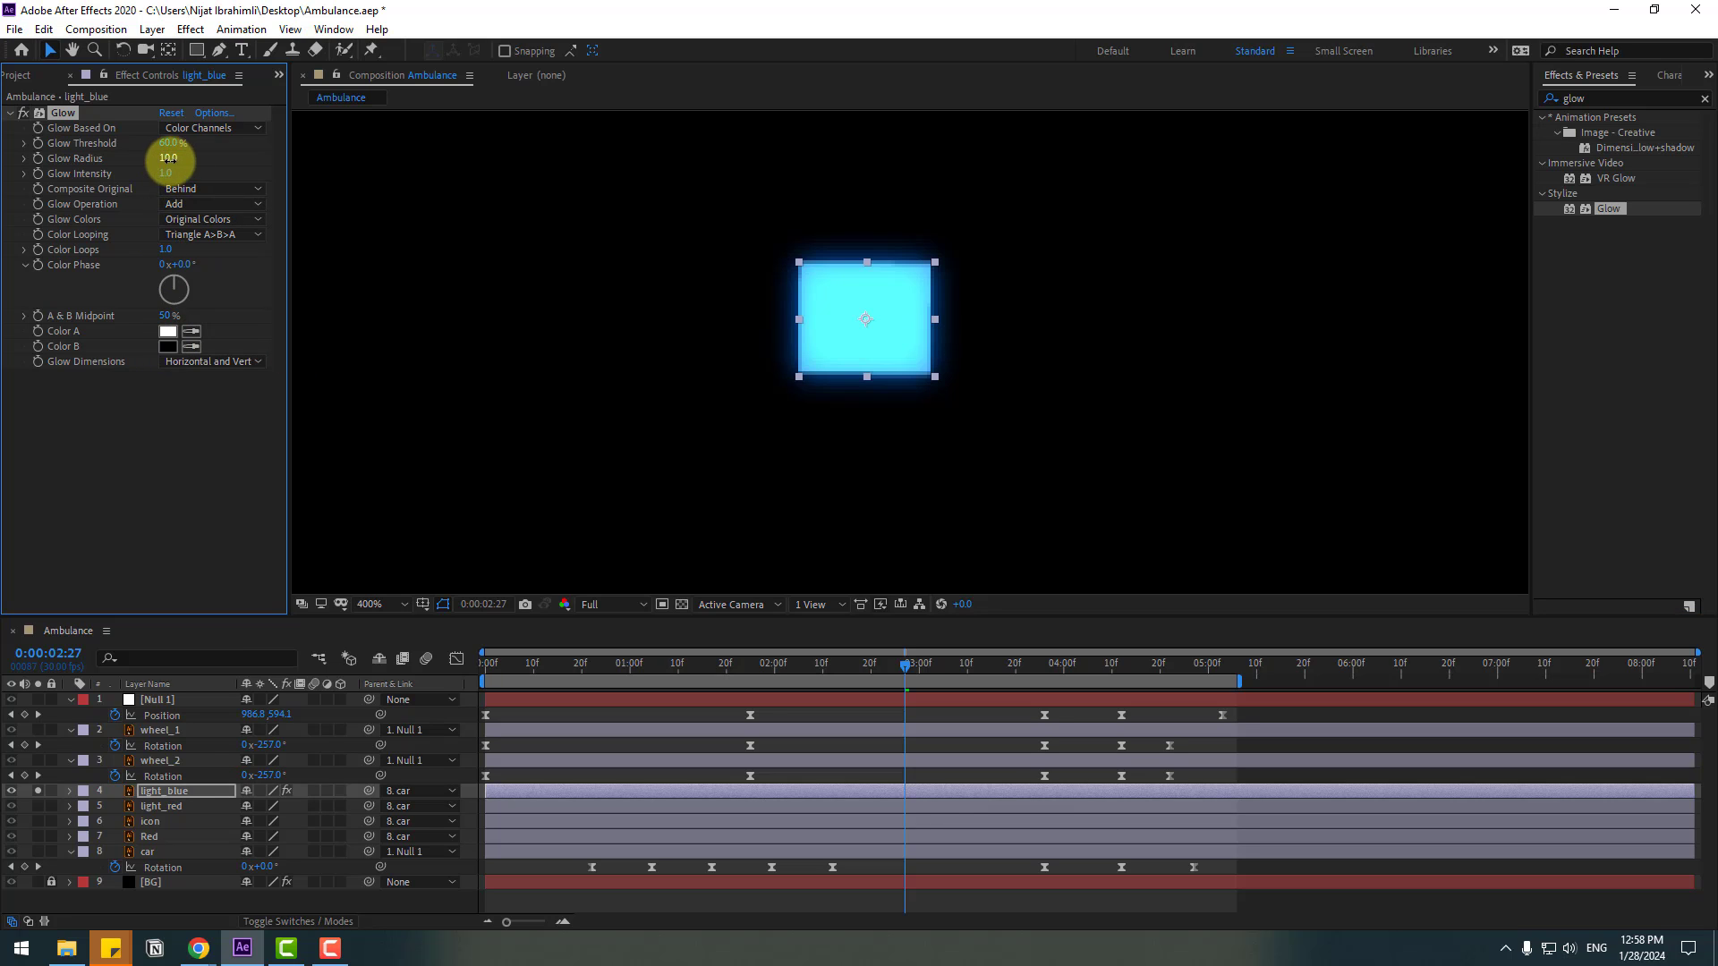
mouse_move(168, 158)
left_mouse_down()
mouse_move(184, 143)
mouse_move(126, 154)
mouse_move(168, 150)
left_mouse_up()
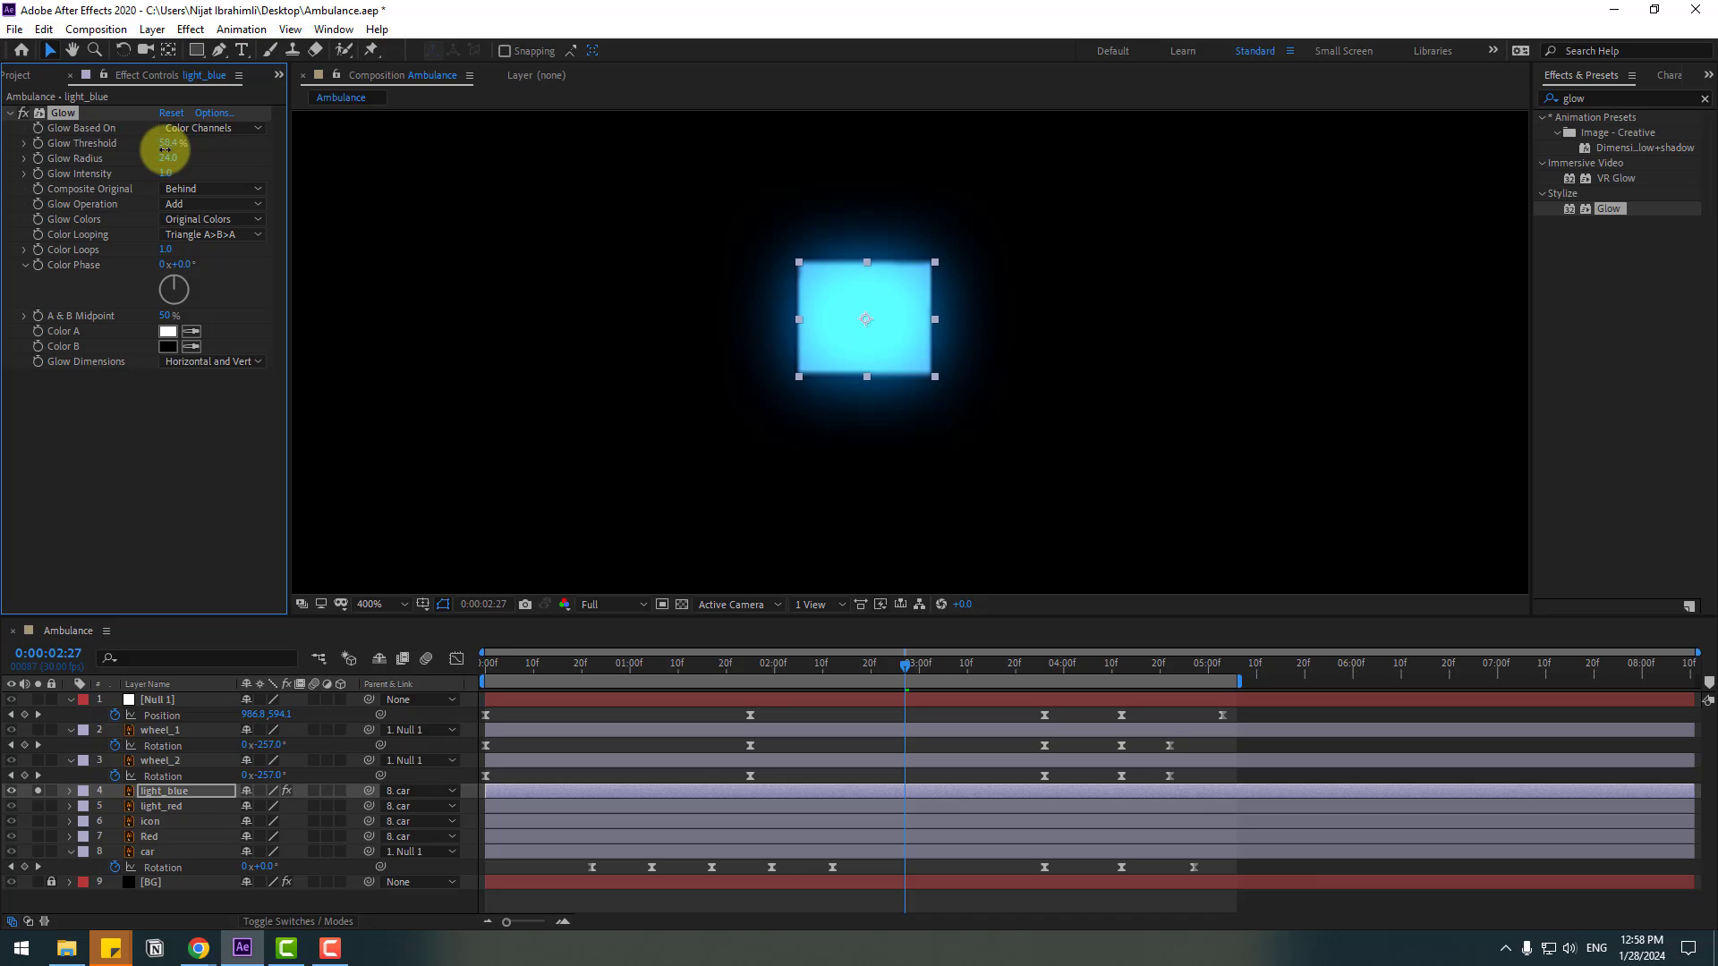
left_click(37, 790)
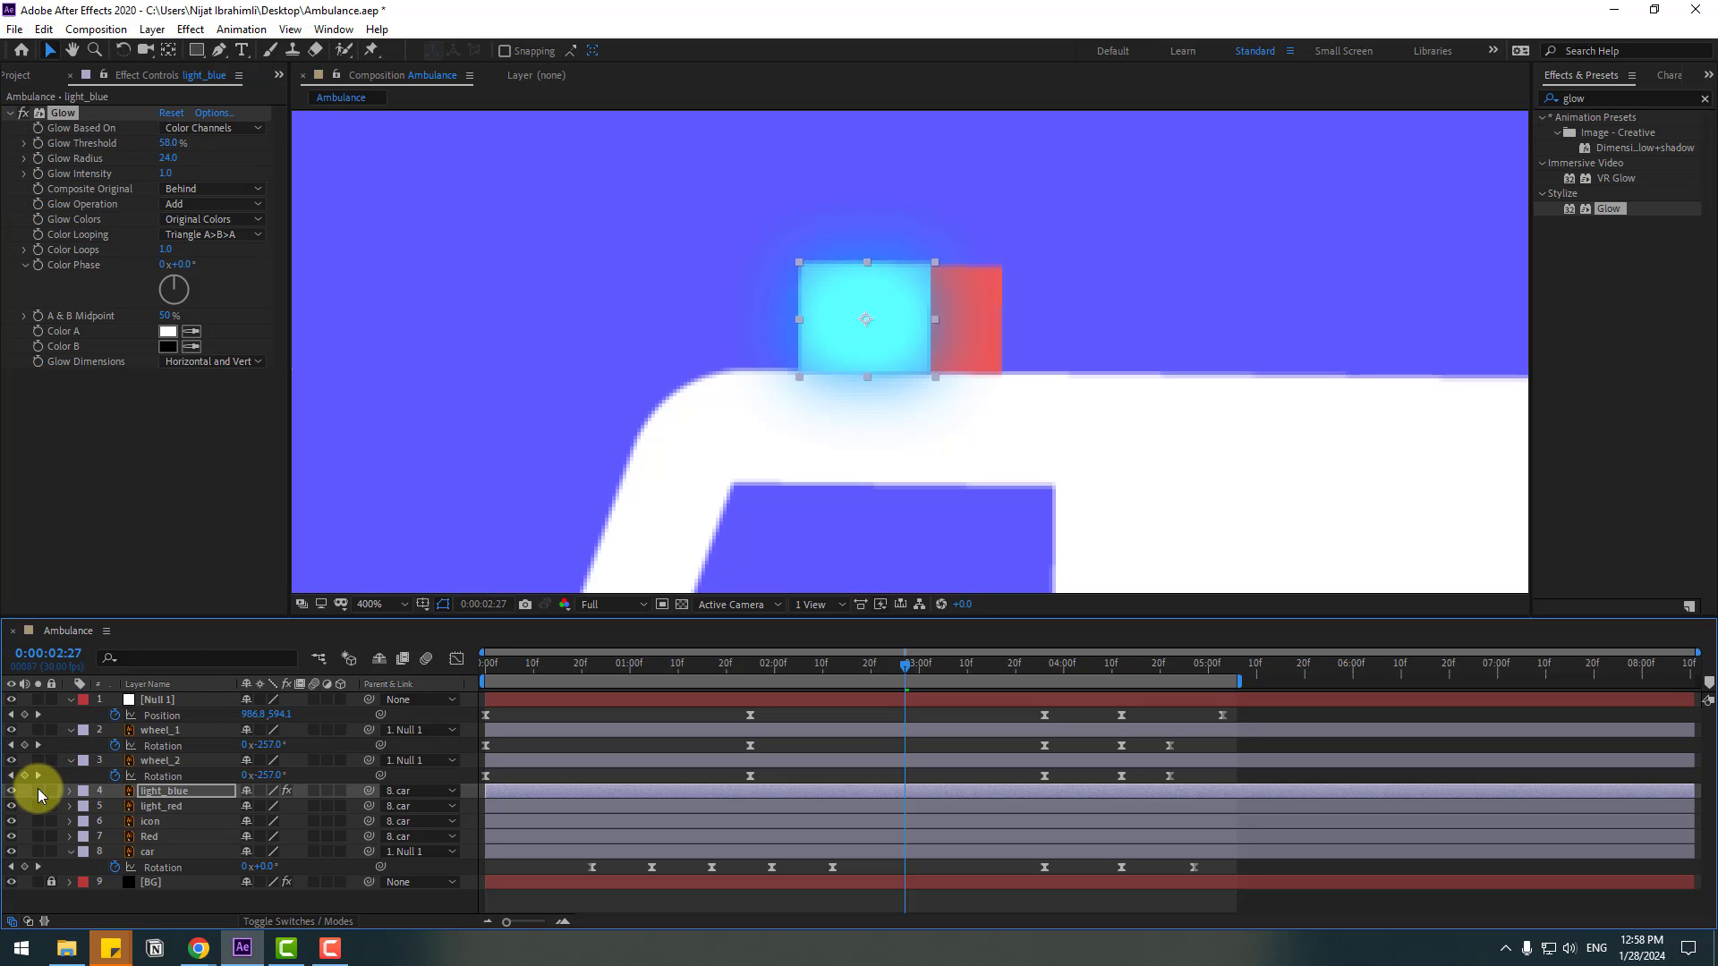
Step: Compare light_blue with and without the glow, keyframe its Glow Radius of 24 at 0:00:02:27, and reveal the keyframe in the timeline
left_click(24, 114)
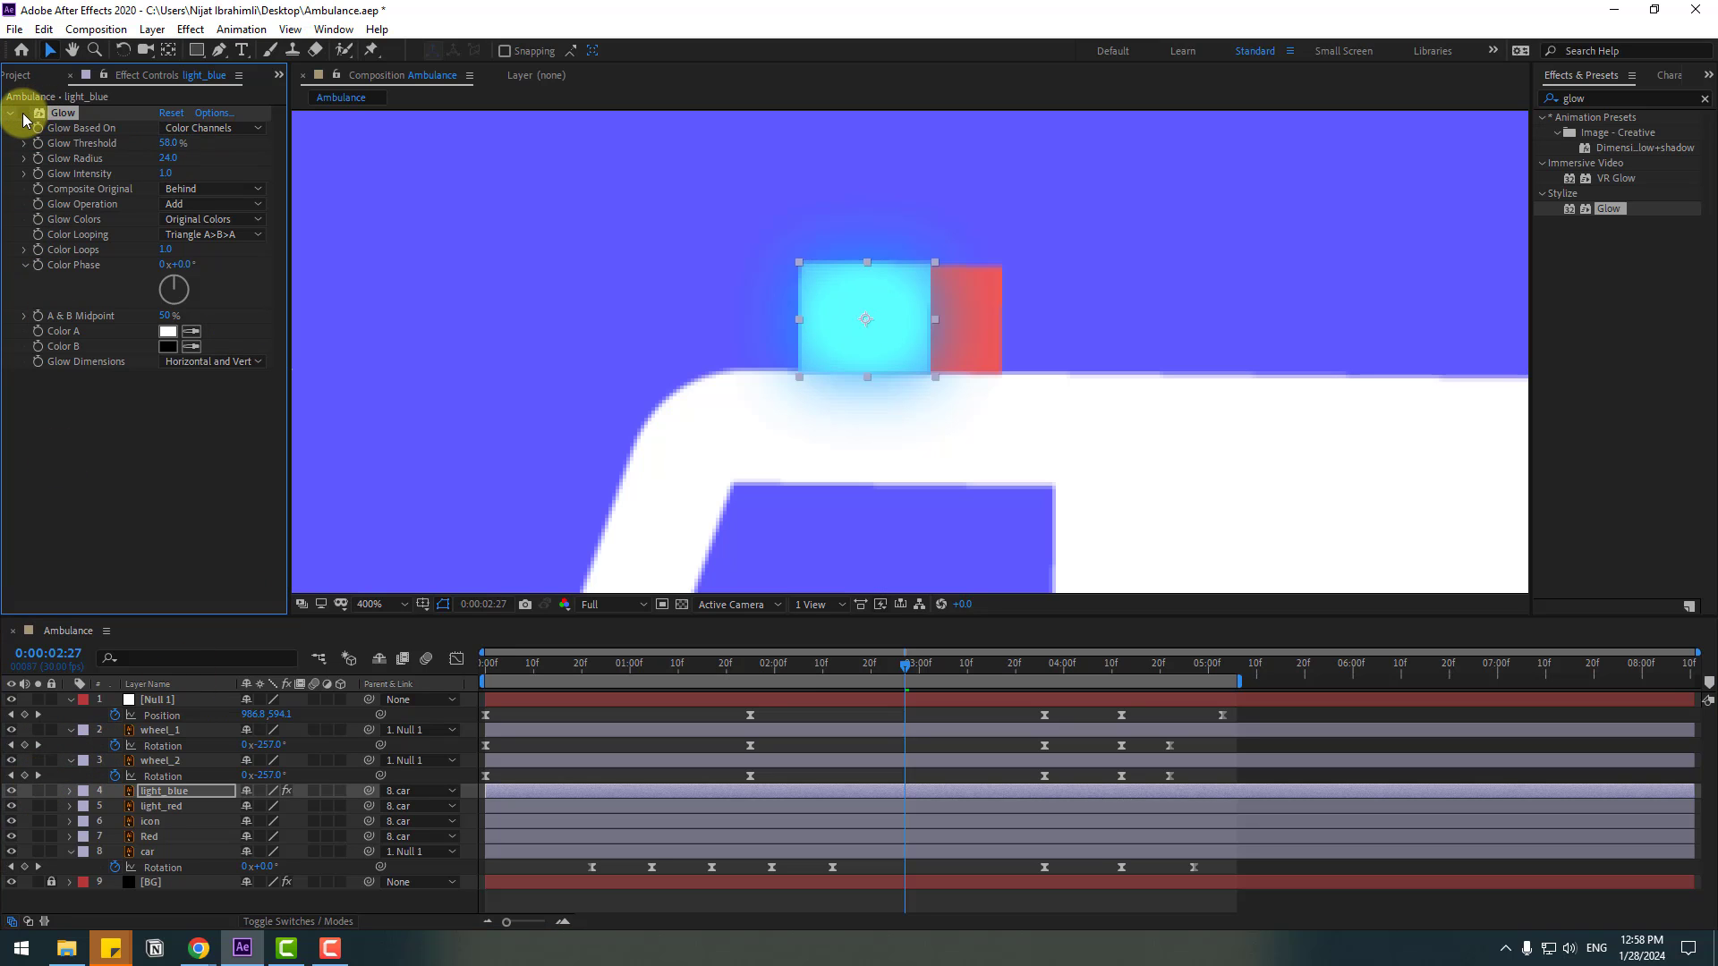
left_click(23, 115)
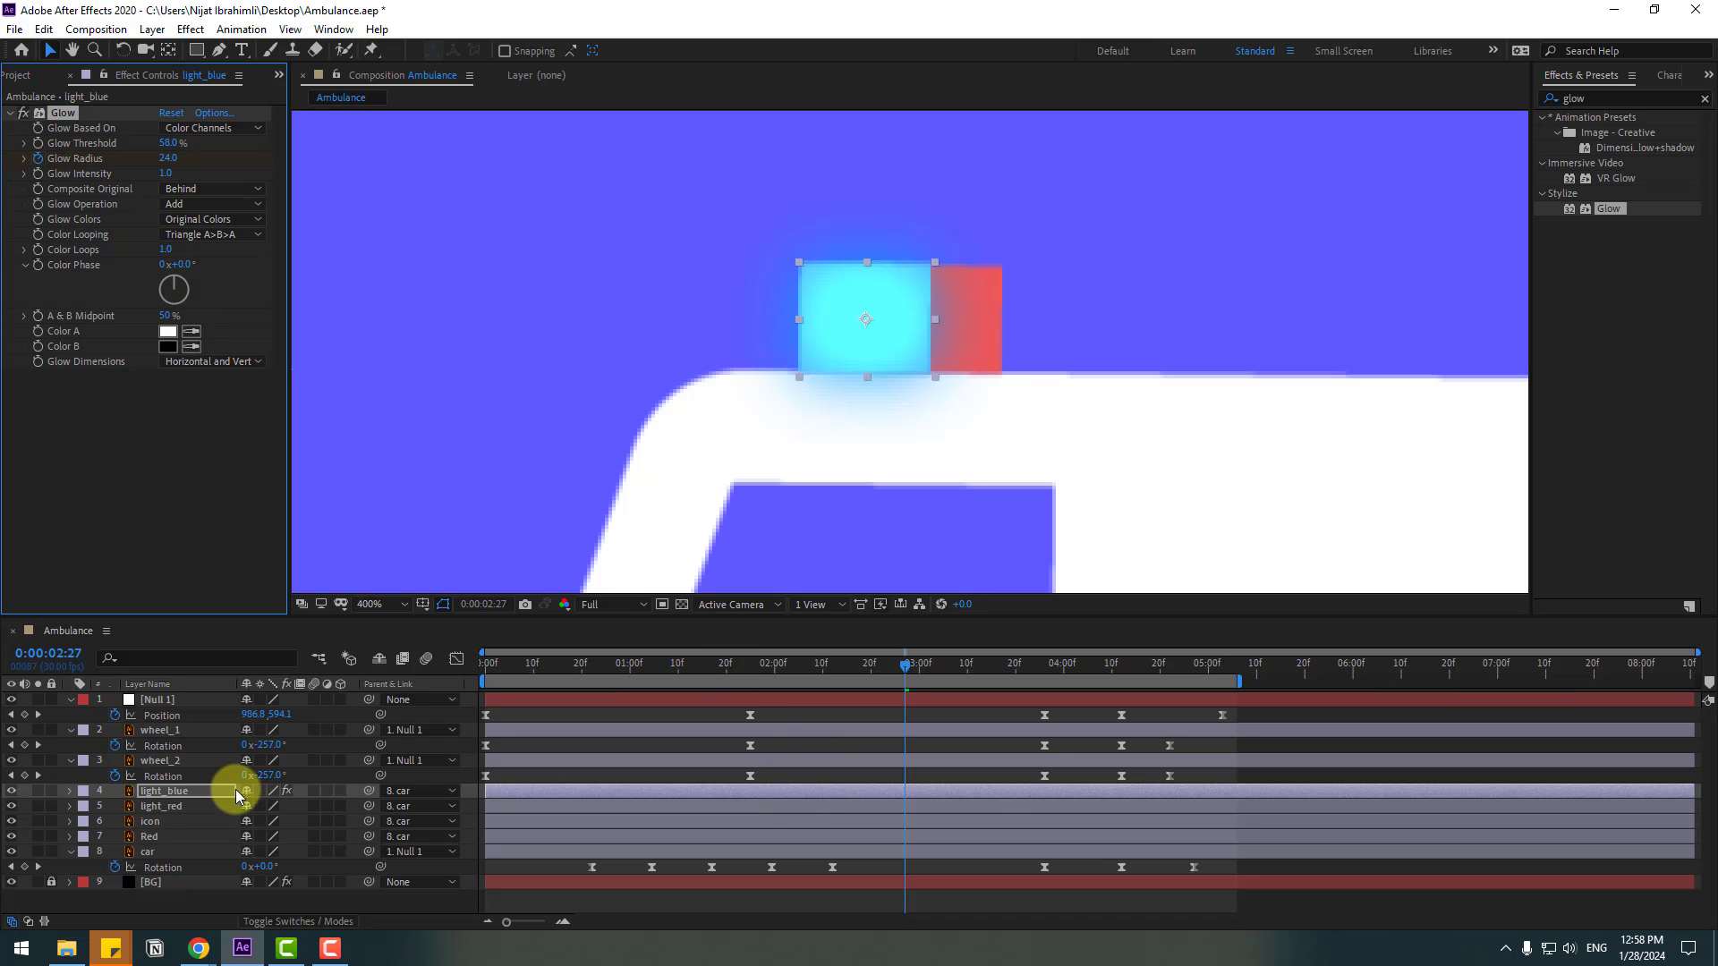
left_click(181, 793)
key("u")
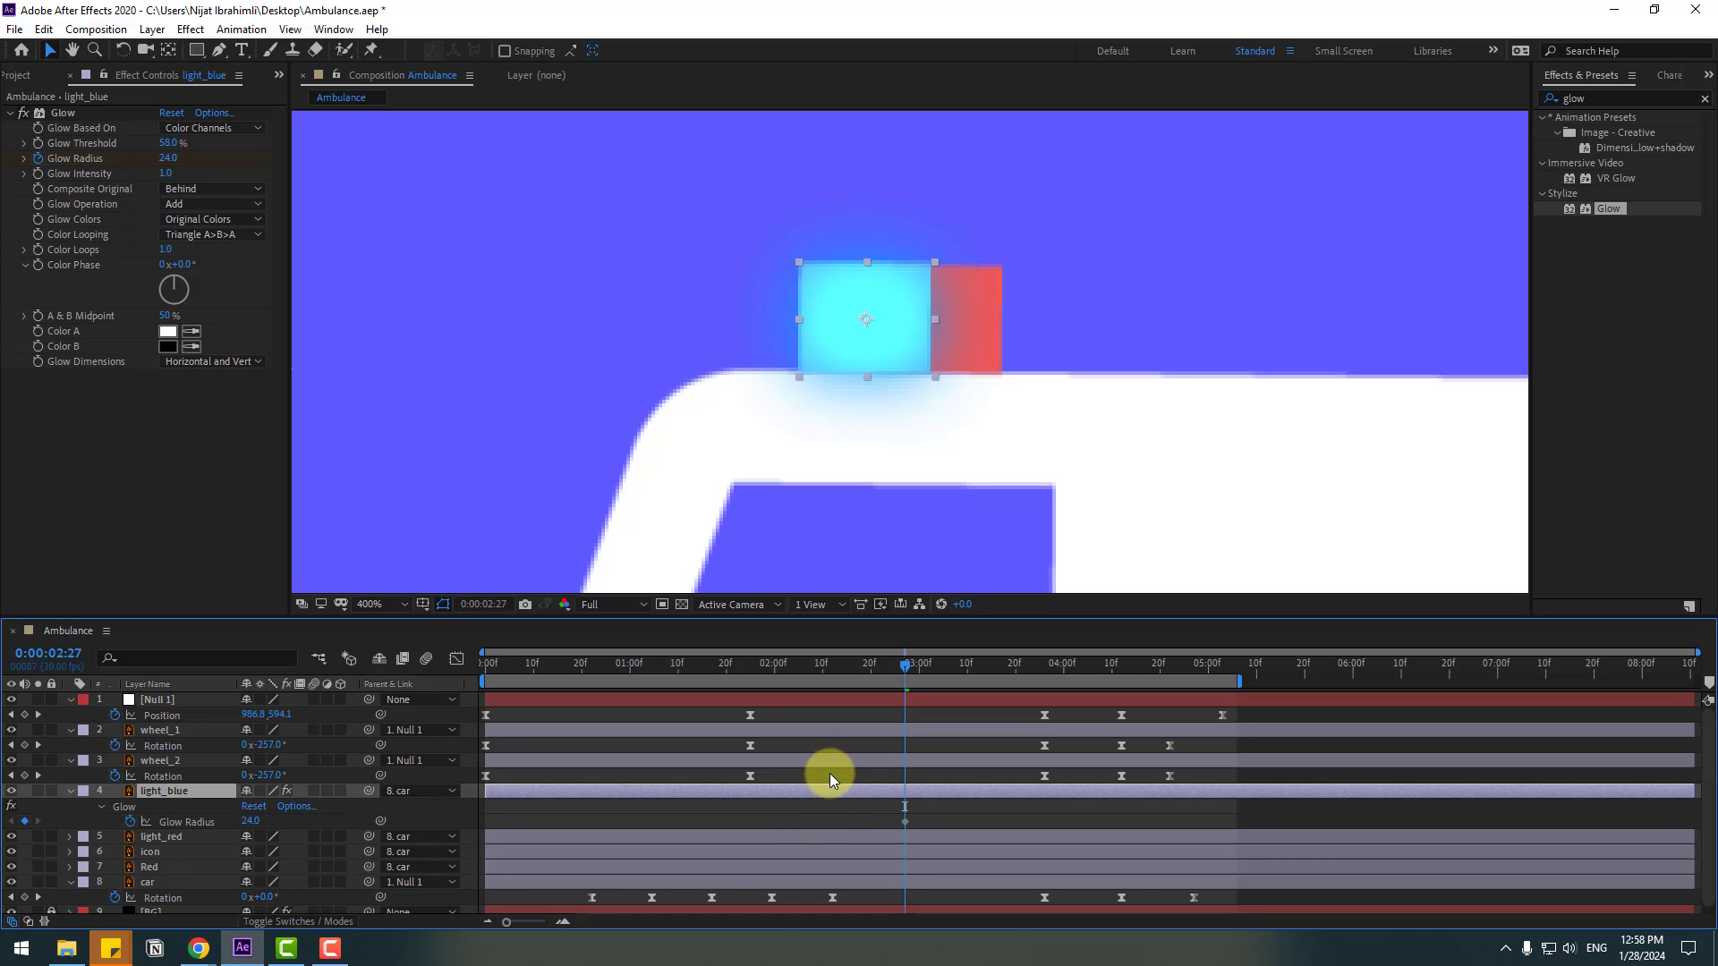
Step: Set light_blue's Glow Radius to 0 at 0:00:03:00, three frames after the first glow keyframe
key("Page_Down")
key("Page_Down")
key("Page_Down")
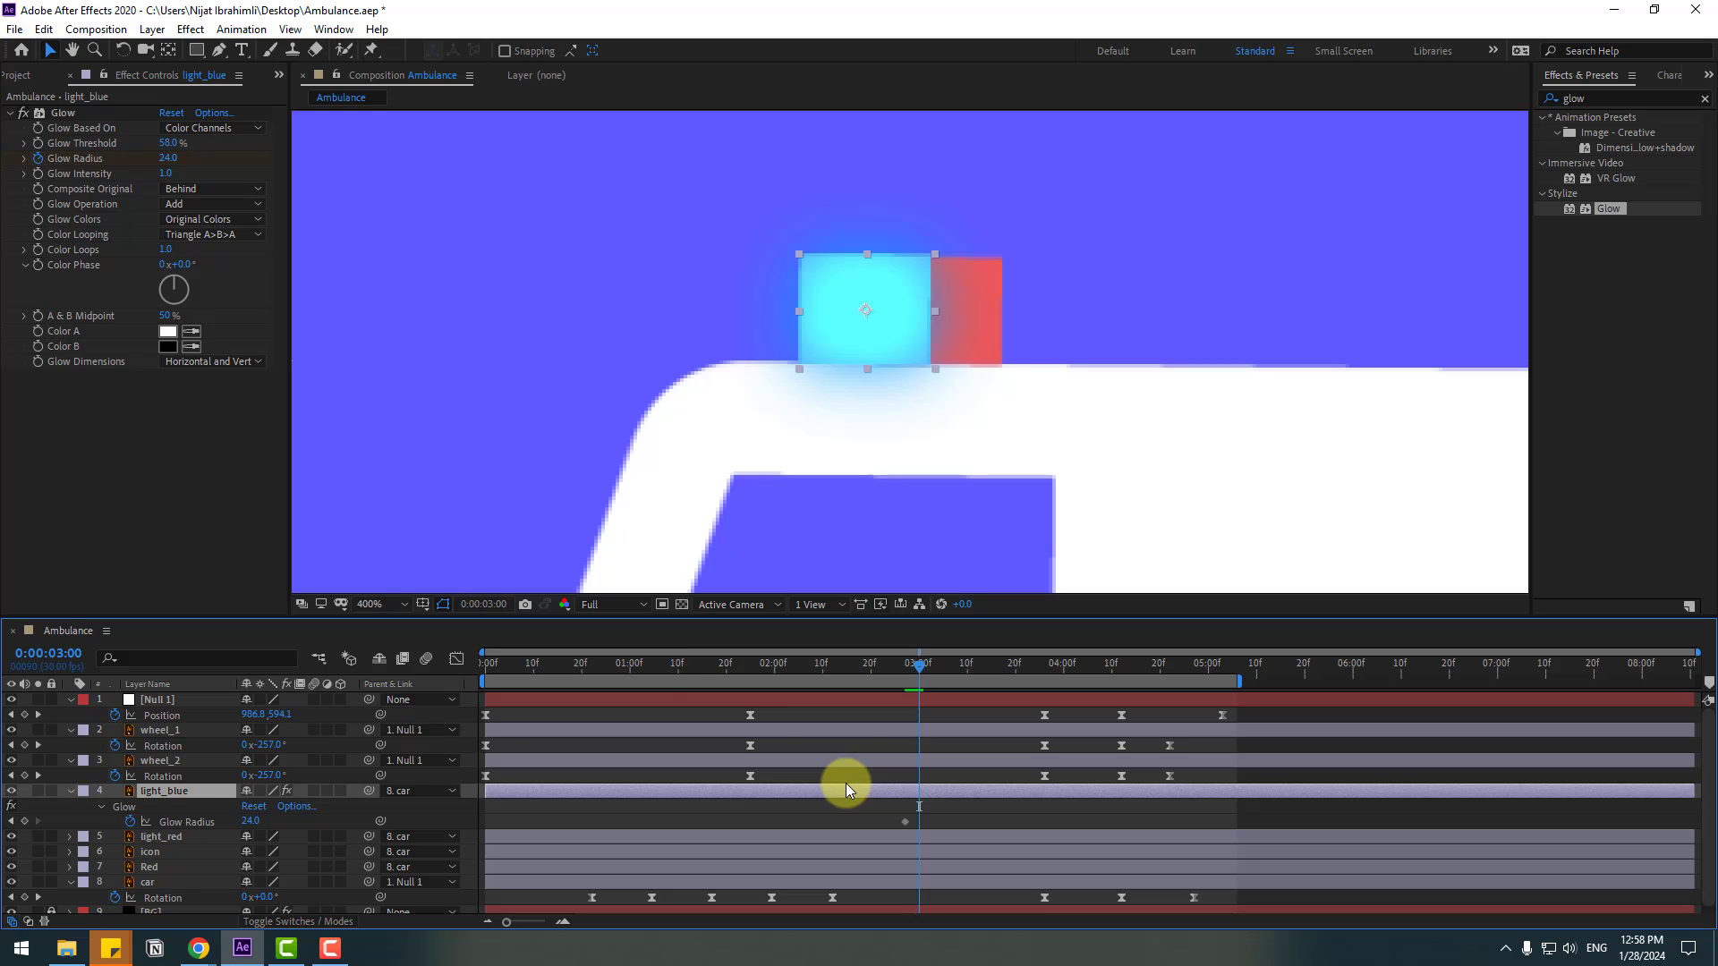
left_click(168, 159)
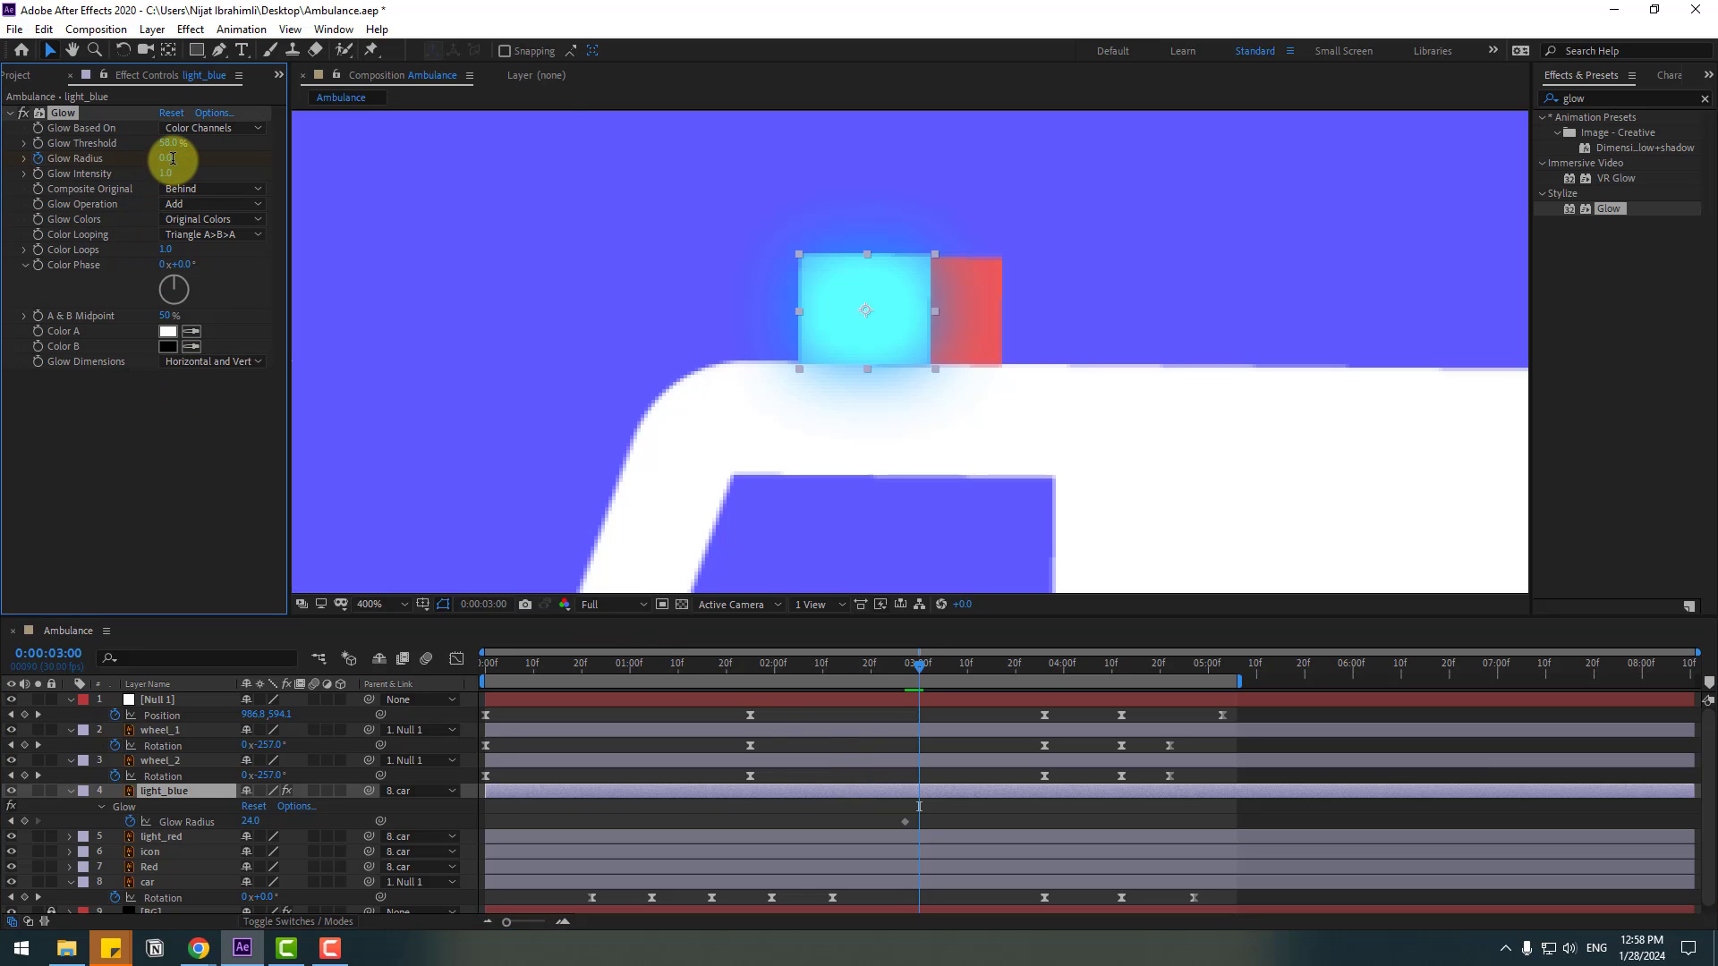
type("0")
key("Return")
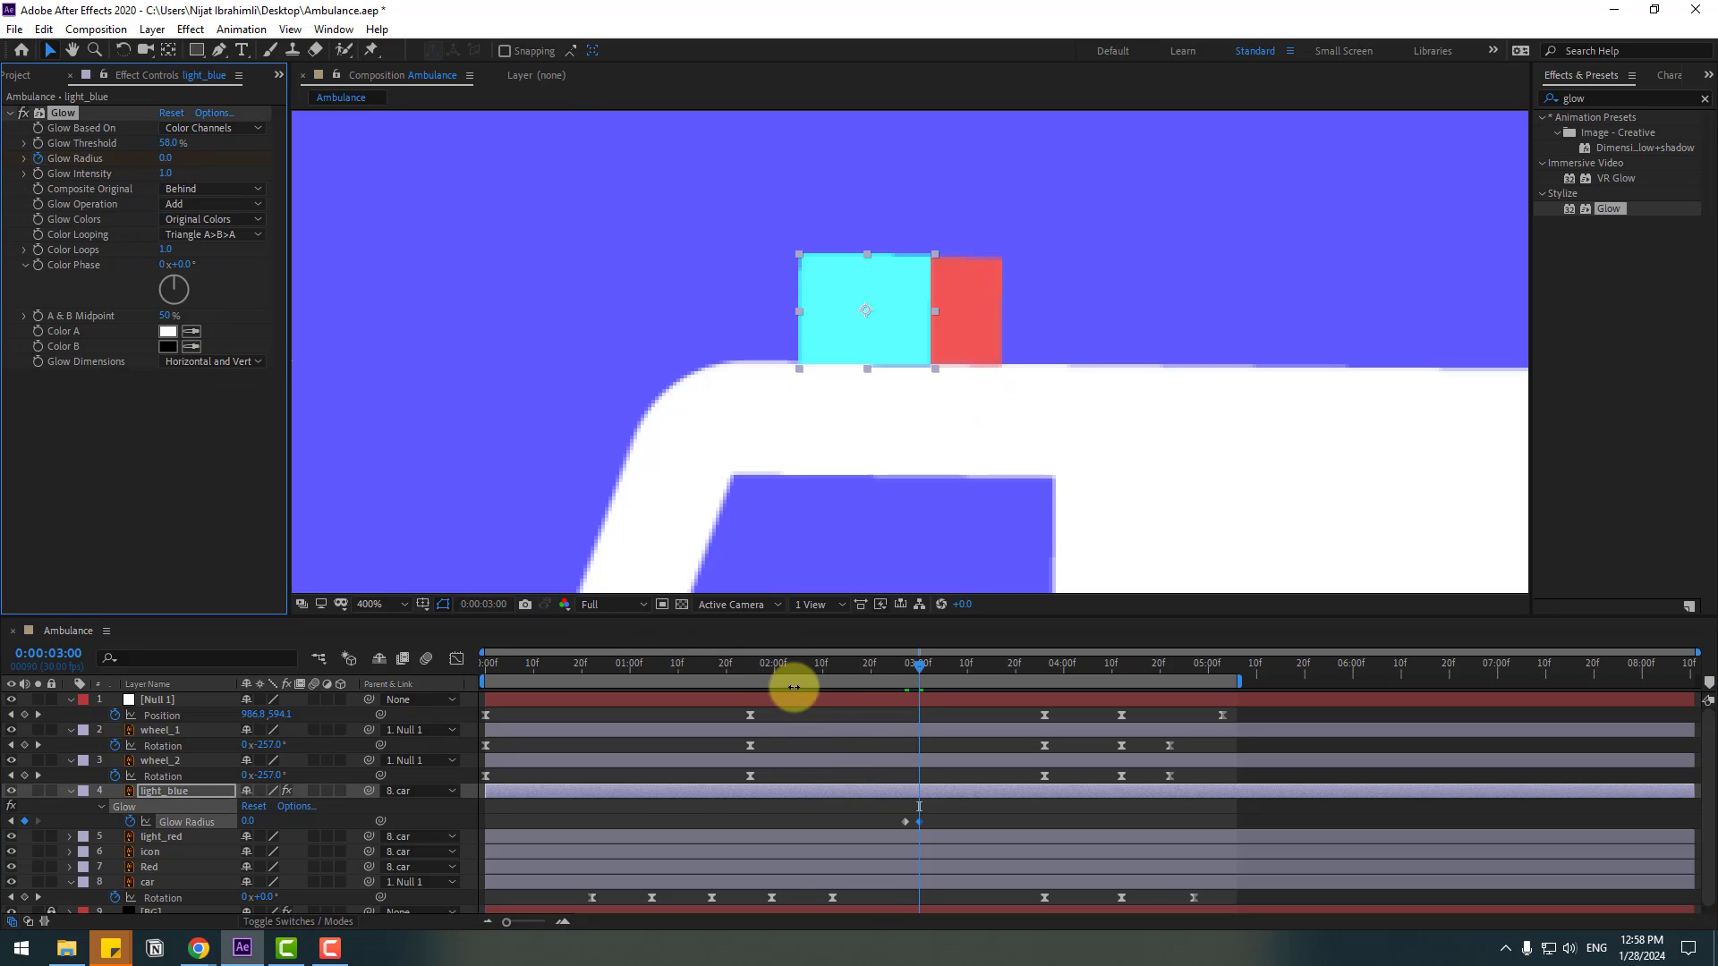
Step: Copy light_blue's Glow Radius keyframe of 24 to 0:00:03:03
key("Page_Down")
key("Page_Down")
key("Page_Down")
mouse_move(906, 824)
left_mouse_down()
mouse_move(920, 834)
mouse_move(898, 825)
left_mouse_up()
key("ctrl+c")
key("ctrl+v")
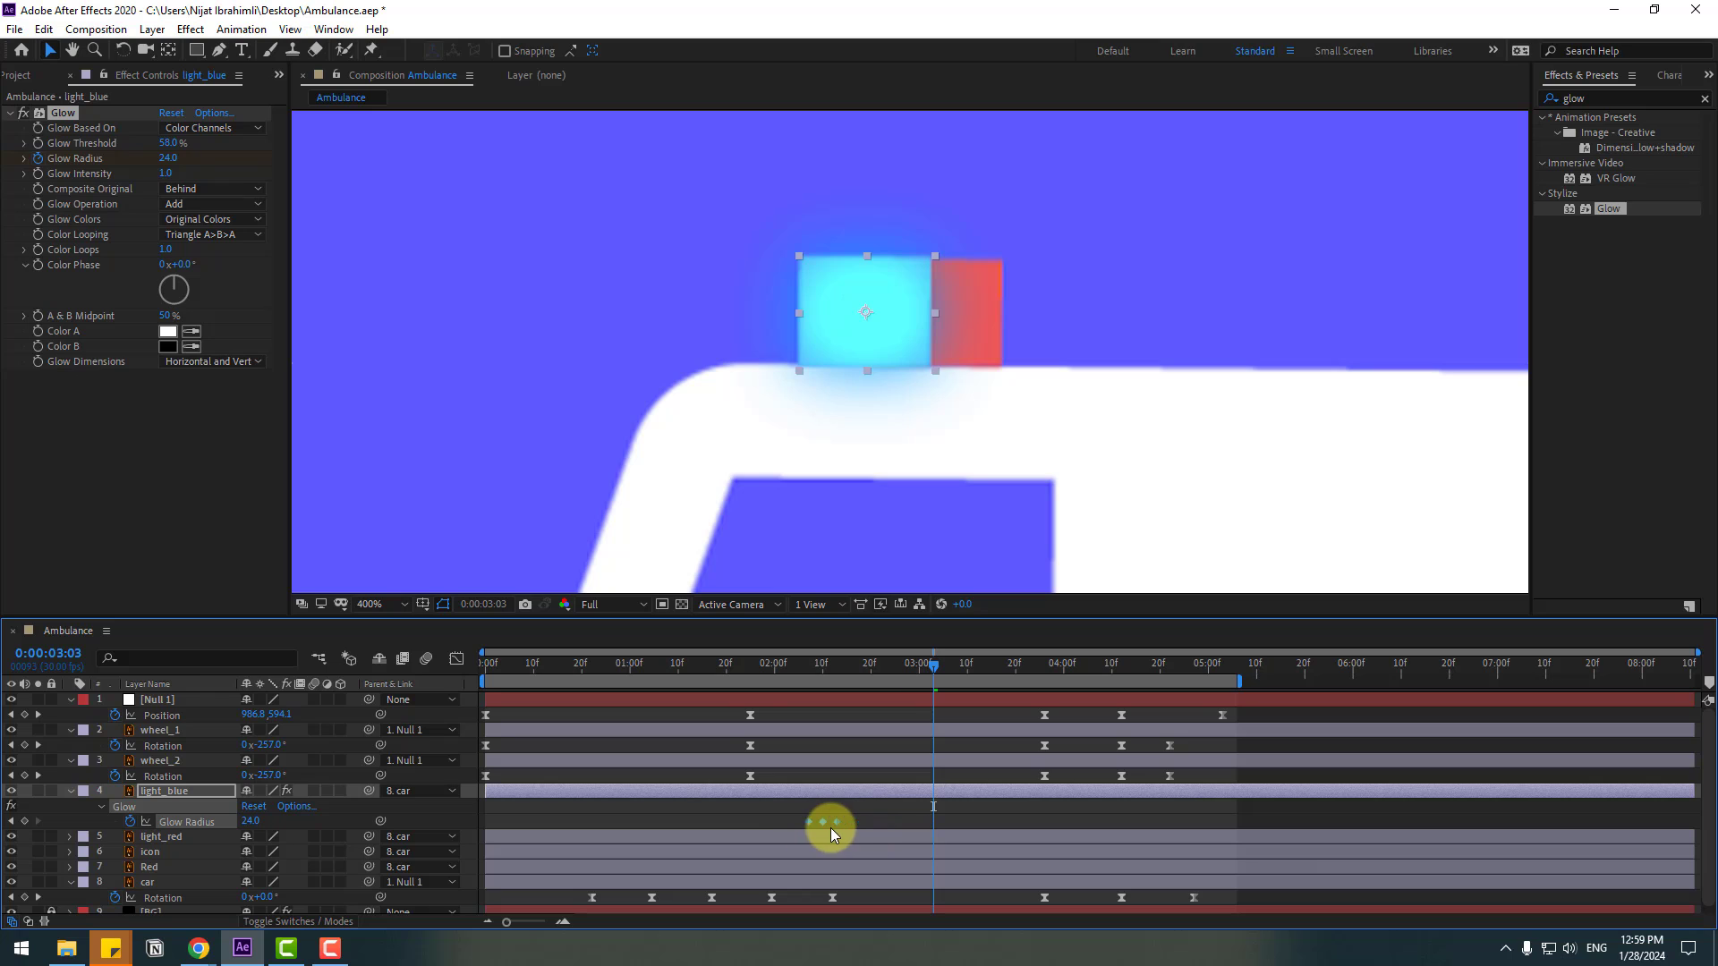
Step: Move light_blue's three Glow Radius keyframes to begin at about 0:00:02:17, and preview with the work area starting there
left_click_drag(475, 684, 850, 701)
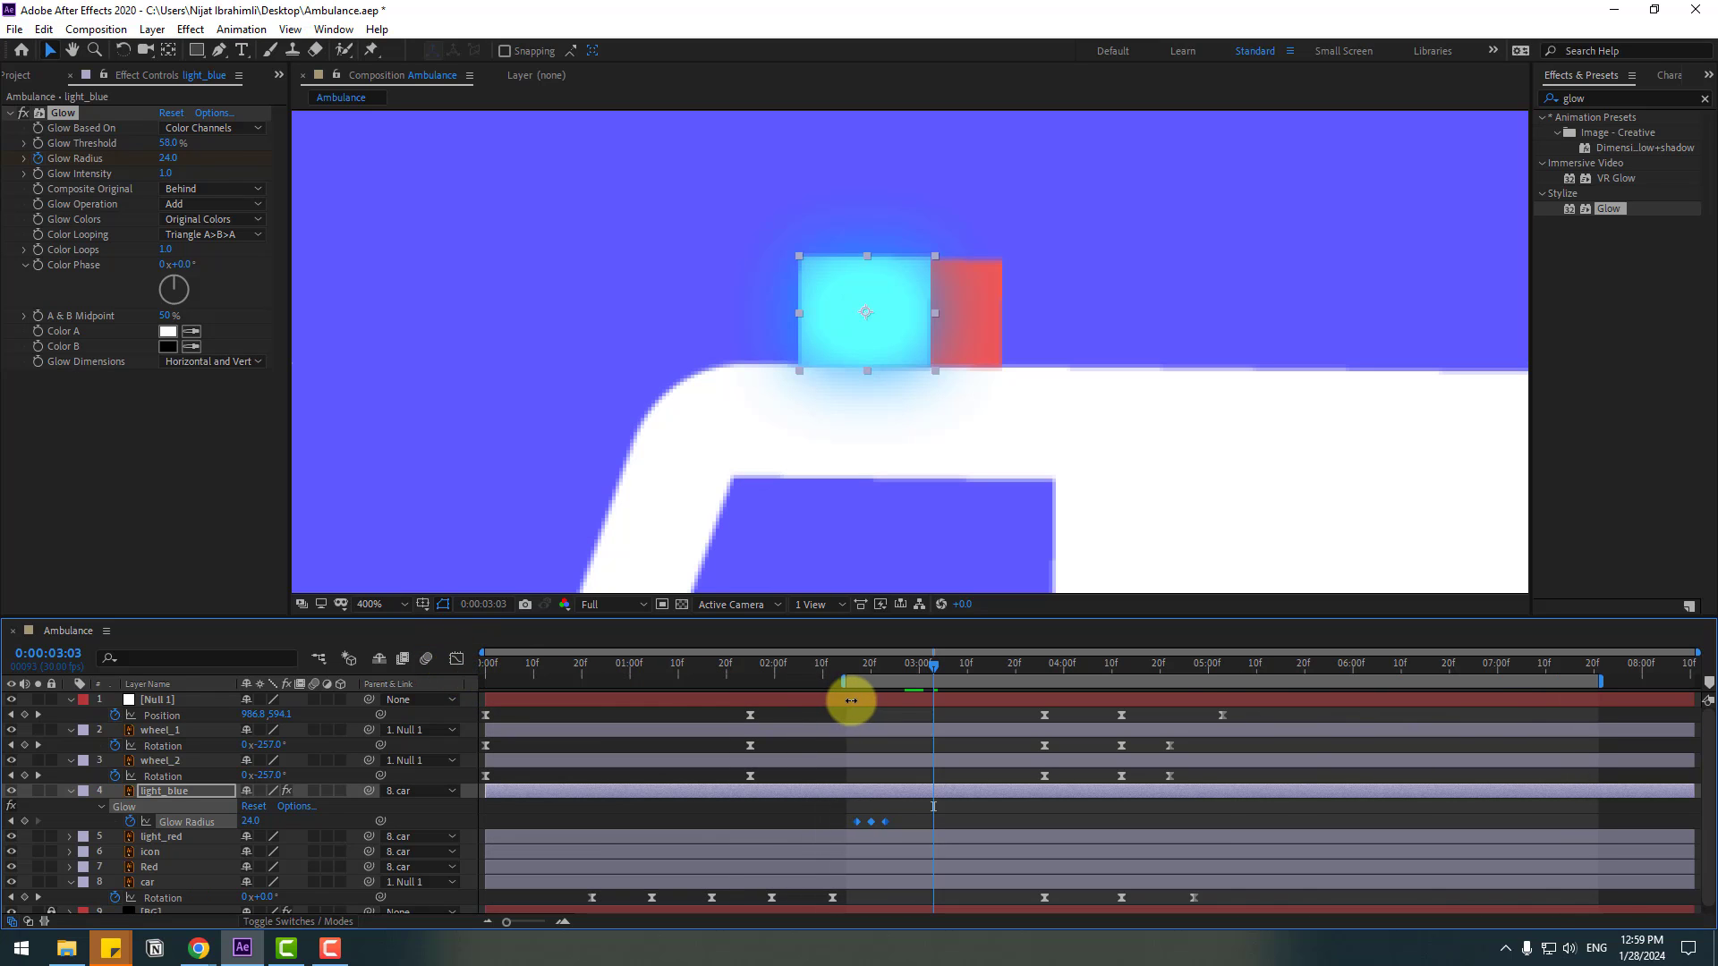
key("space")
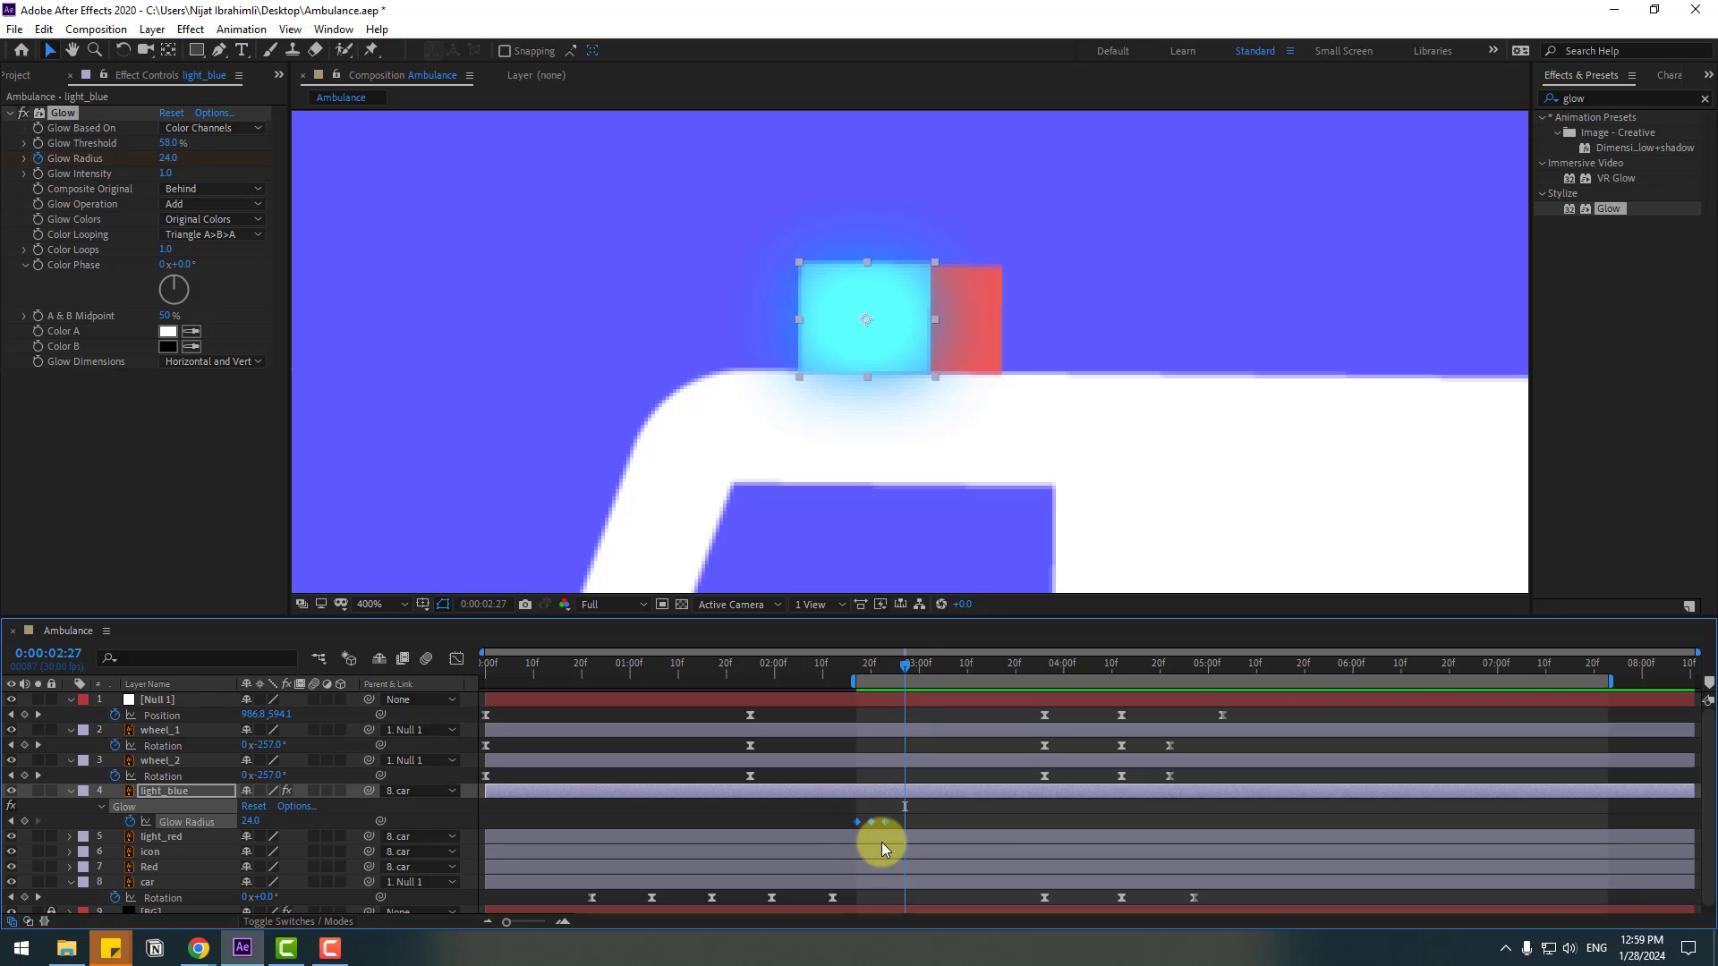
Step: Add a Glow to light_red and paste light_blue's Glow Radius keyframes onto it at 0:00:02:17
left_click(164, 841)
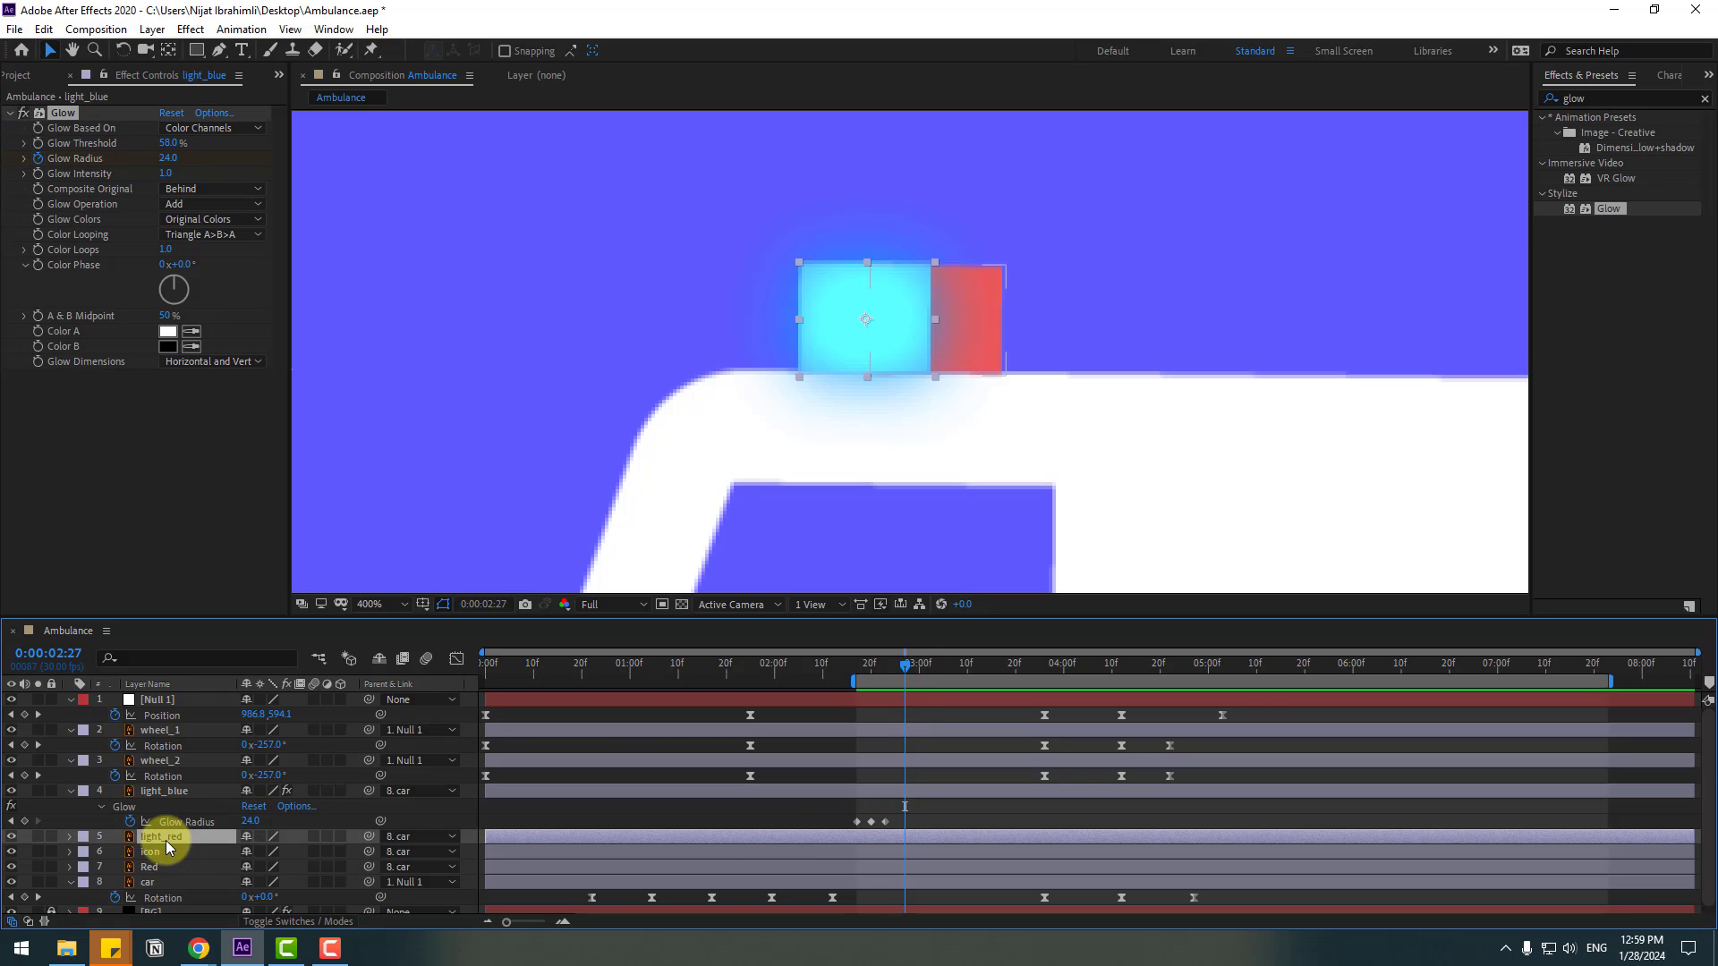
left_click_drag(871, 666, 858, 669)
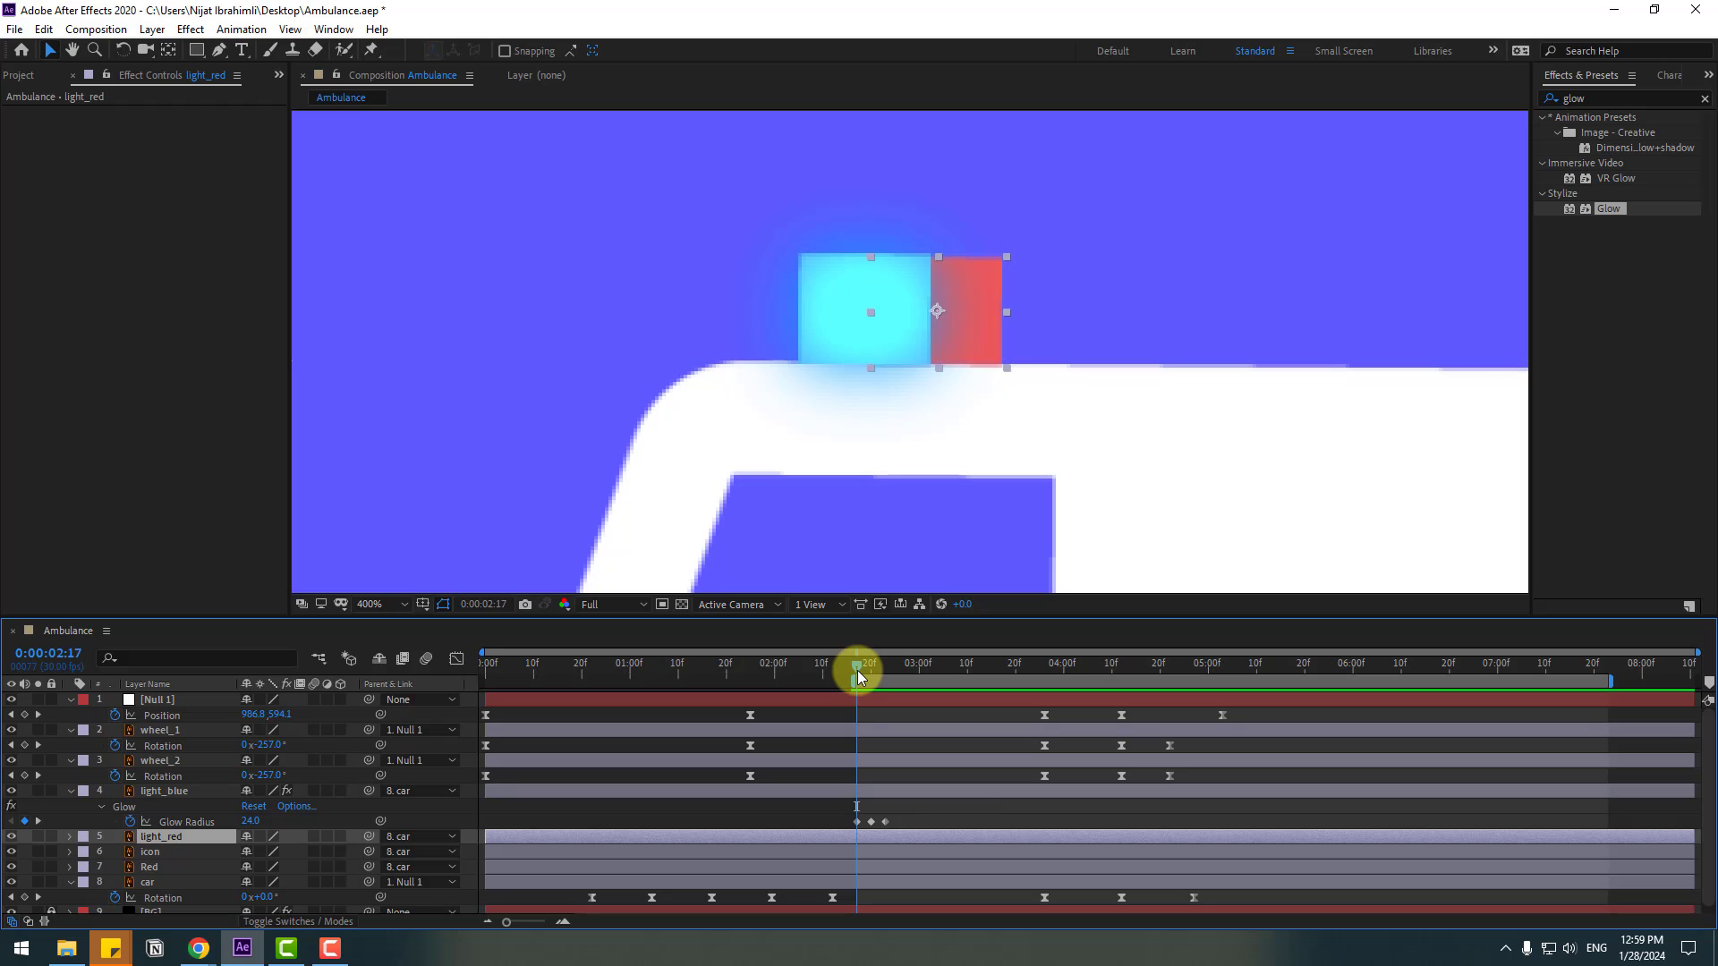
key("ctrl+alt+shift+e")
key("space")
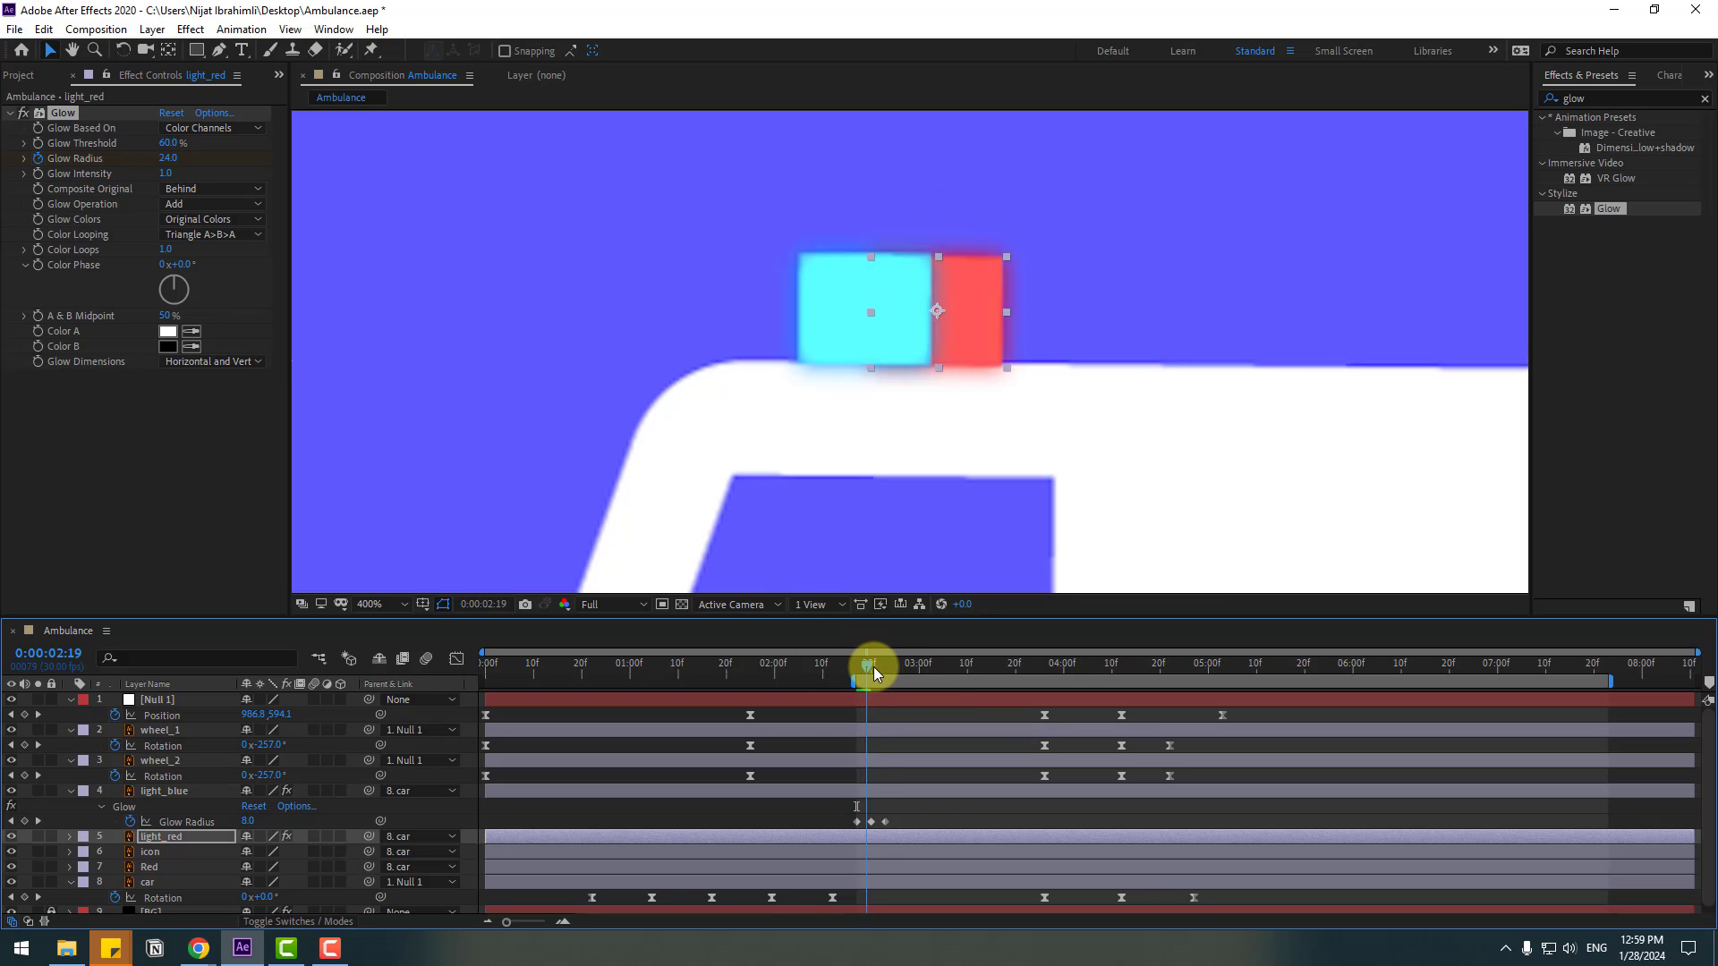
key("ctrl+v")
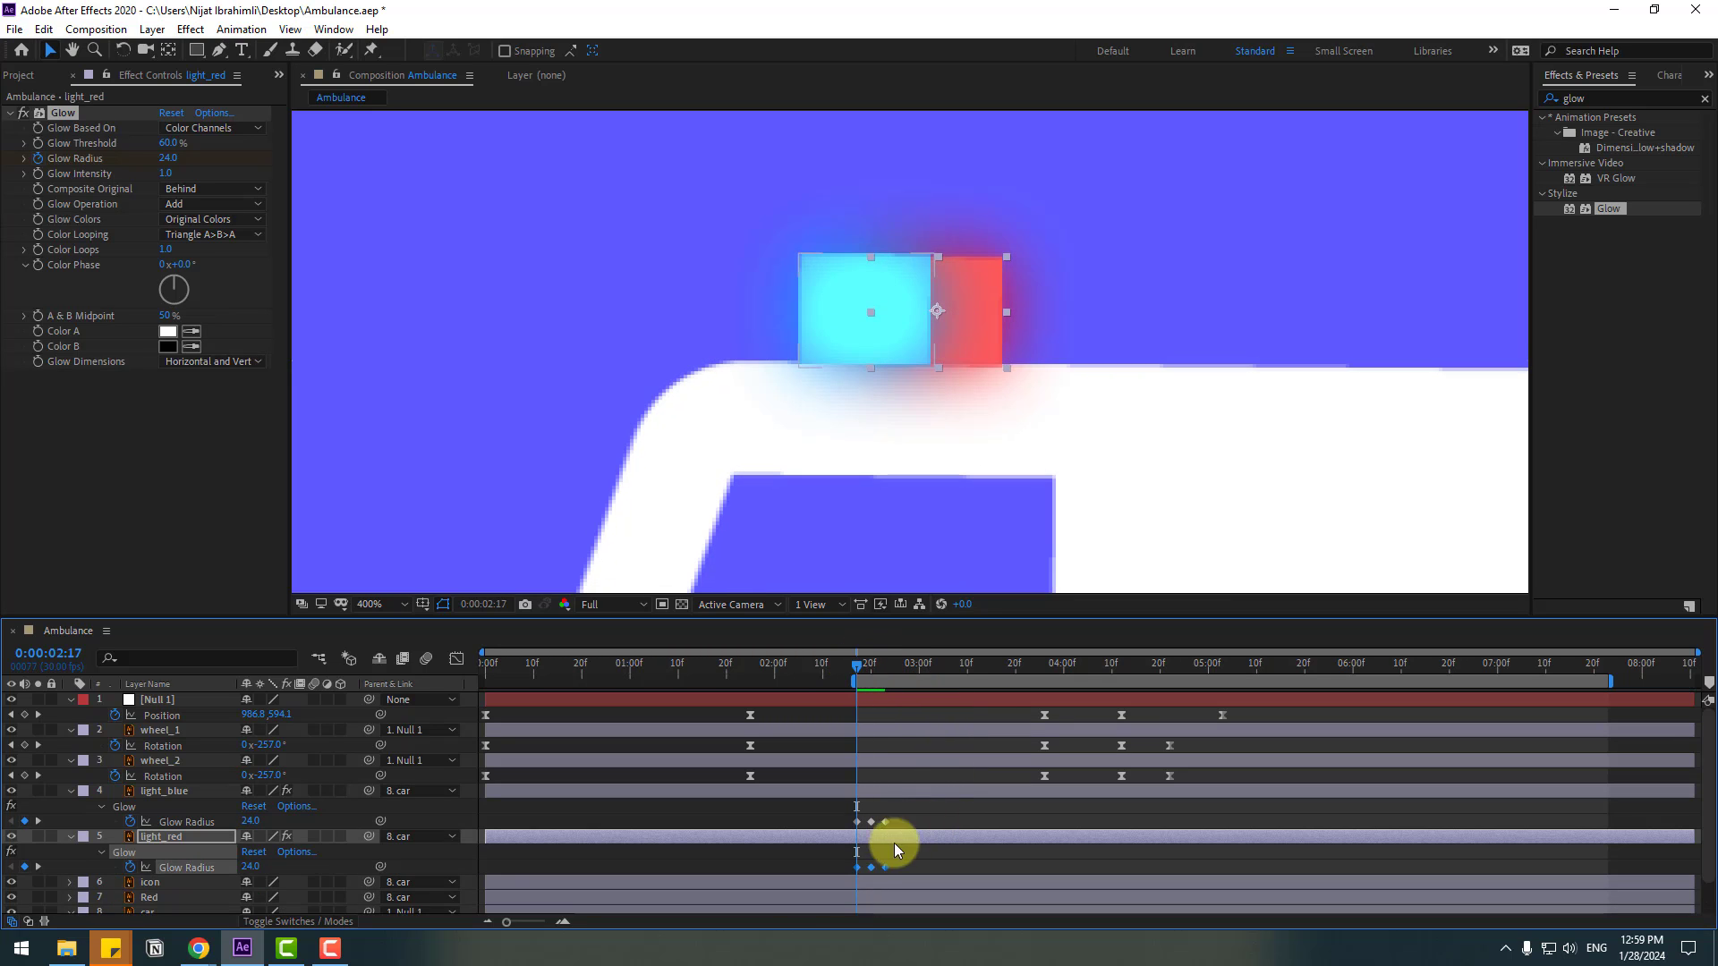
Step: Delay light_red's Glow Radius keyframes by about four frames and apply Easy Ease to the glow keyframes of both lights
left_click_drag(855, 872, 873, 868)
left_click_drag(968, 820, 807, 871)
right_click(883, 823)
mouse_move(930, 810)
left_click(1135, 691)
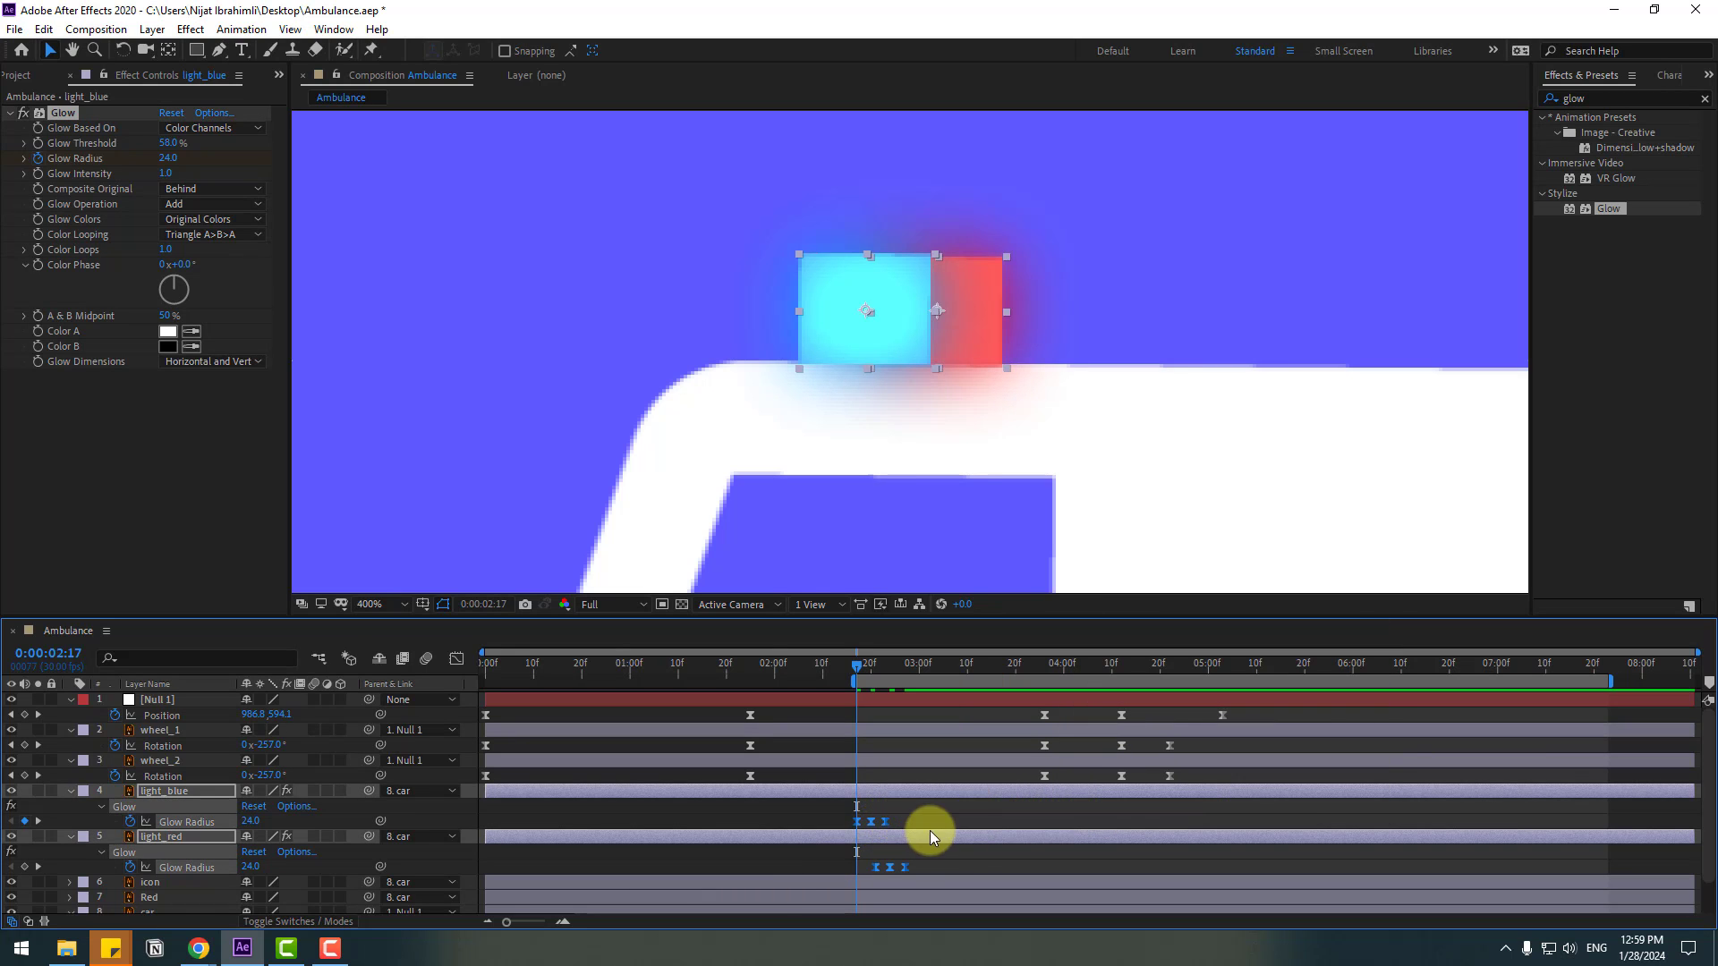
Step: Move both lights' Glow Radius keyframes back so light_blue's begin at 0:00, and start the work area at 0:00
left_click_drag(956, 814, 817, 874)
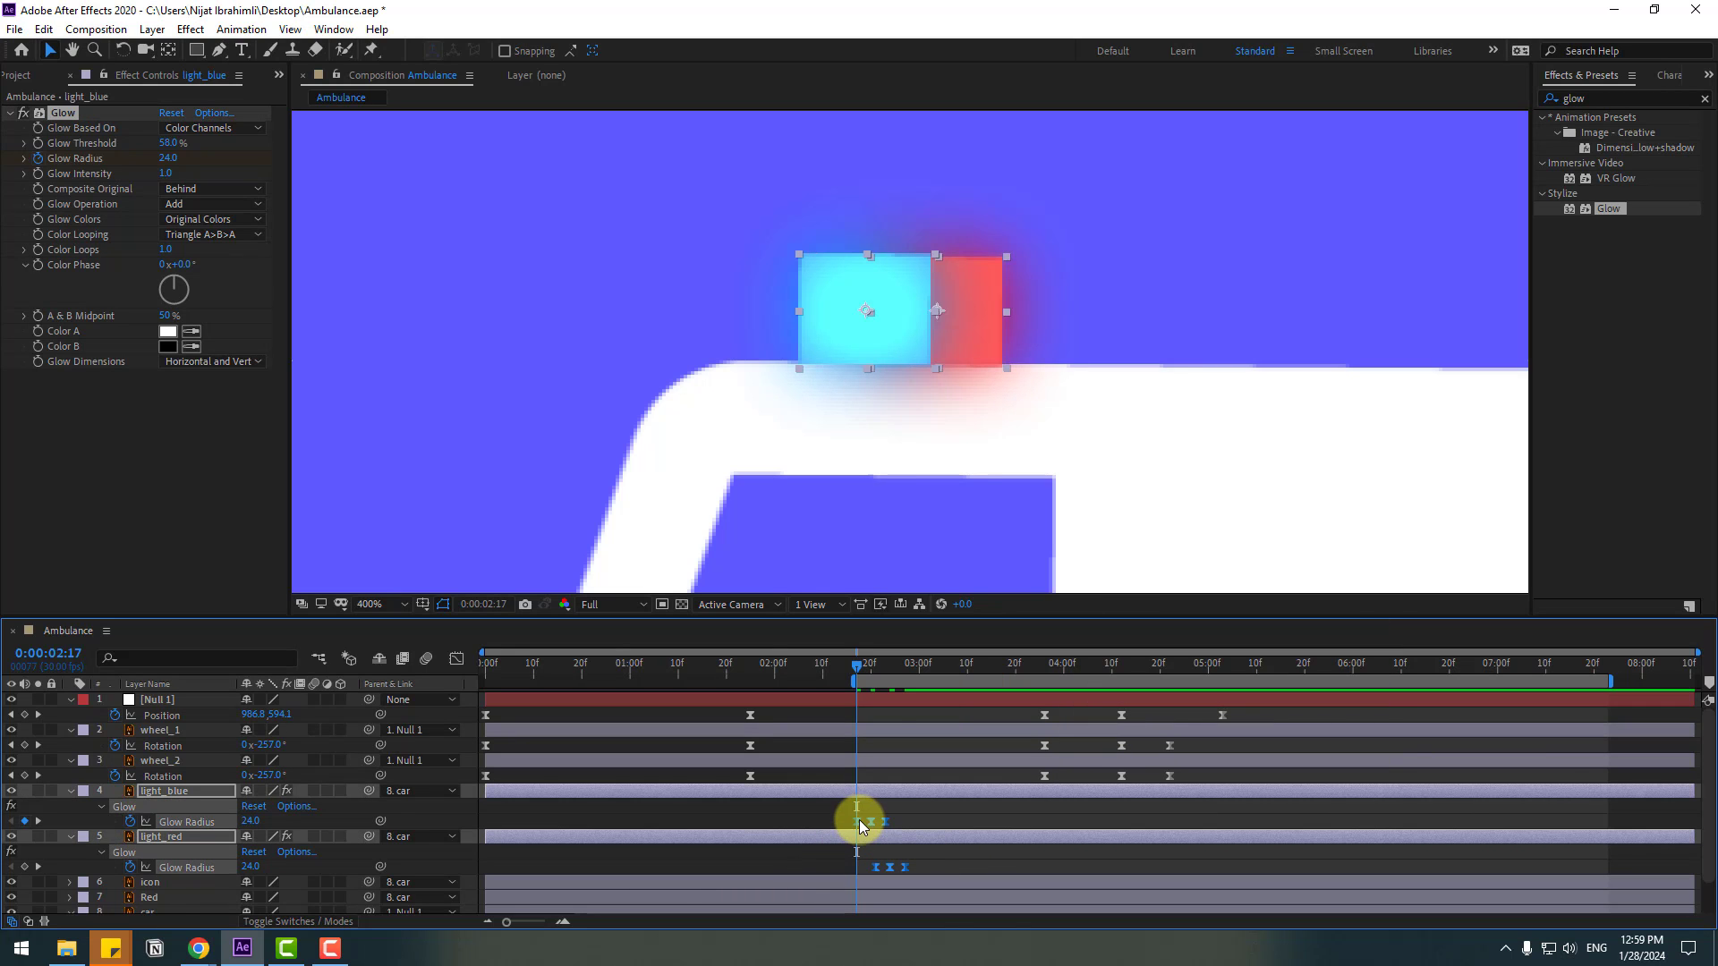
left_click_drag(862, 817, 820, 822)
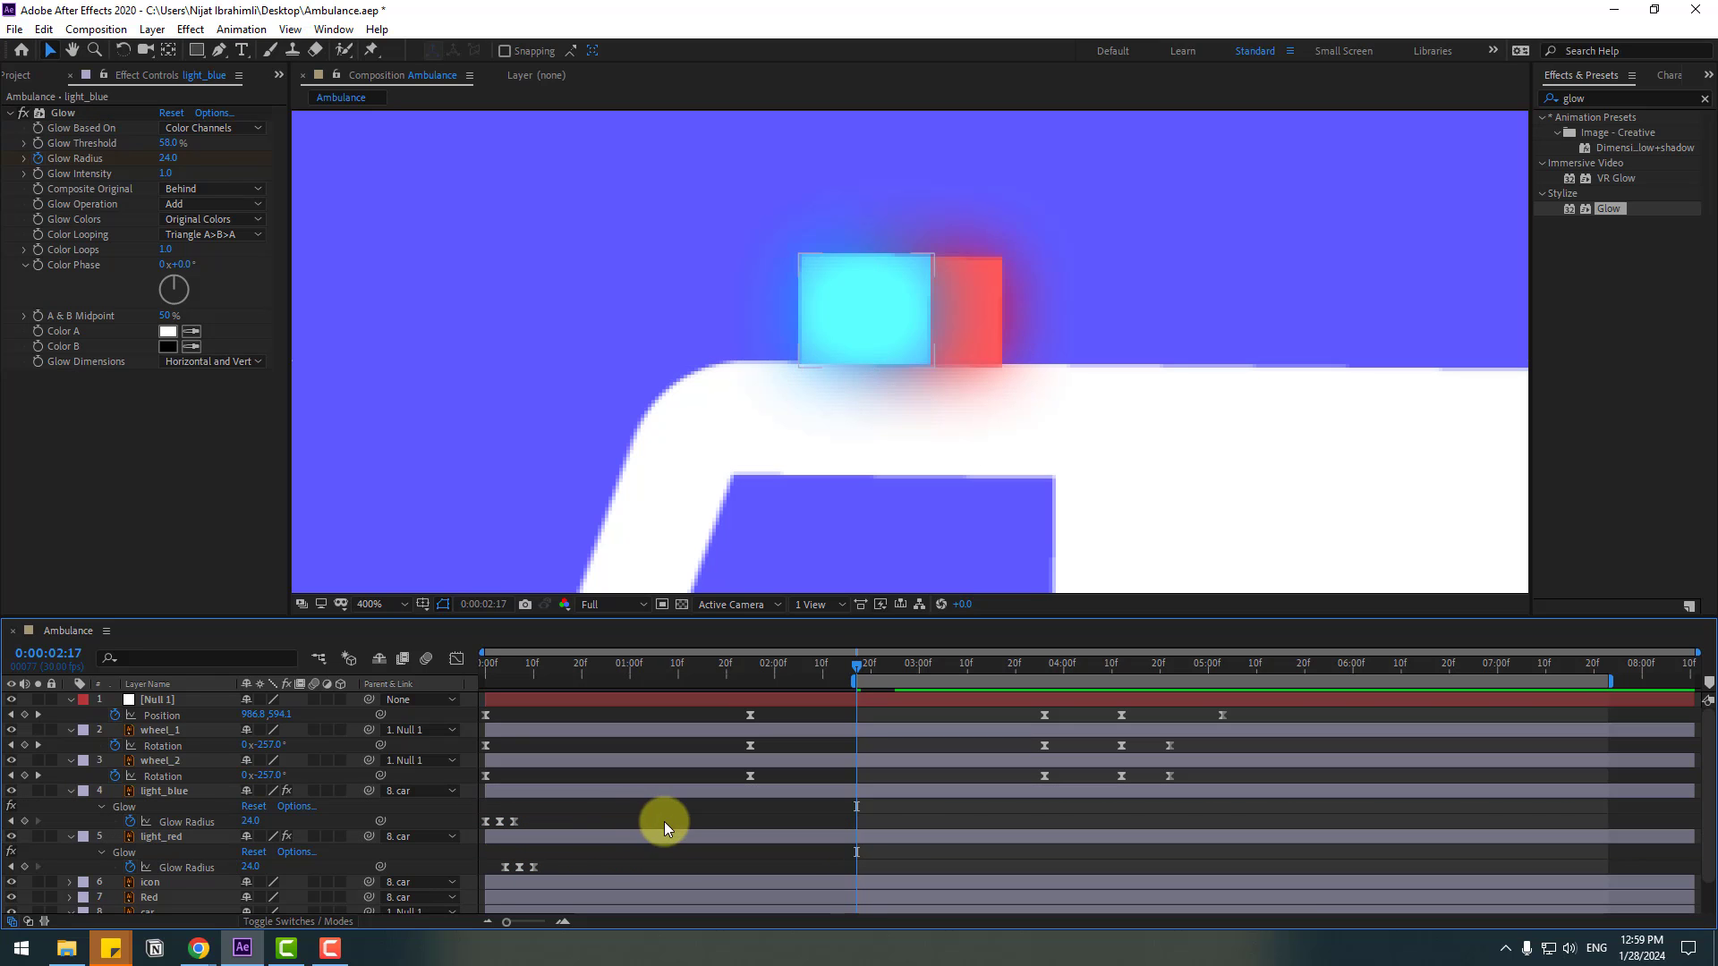
left_click(664, 821)
left_click_drag(848, 683, 433, 701)
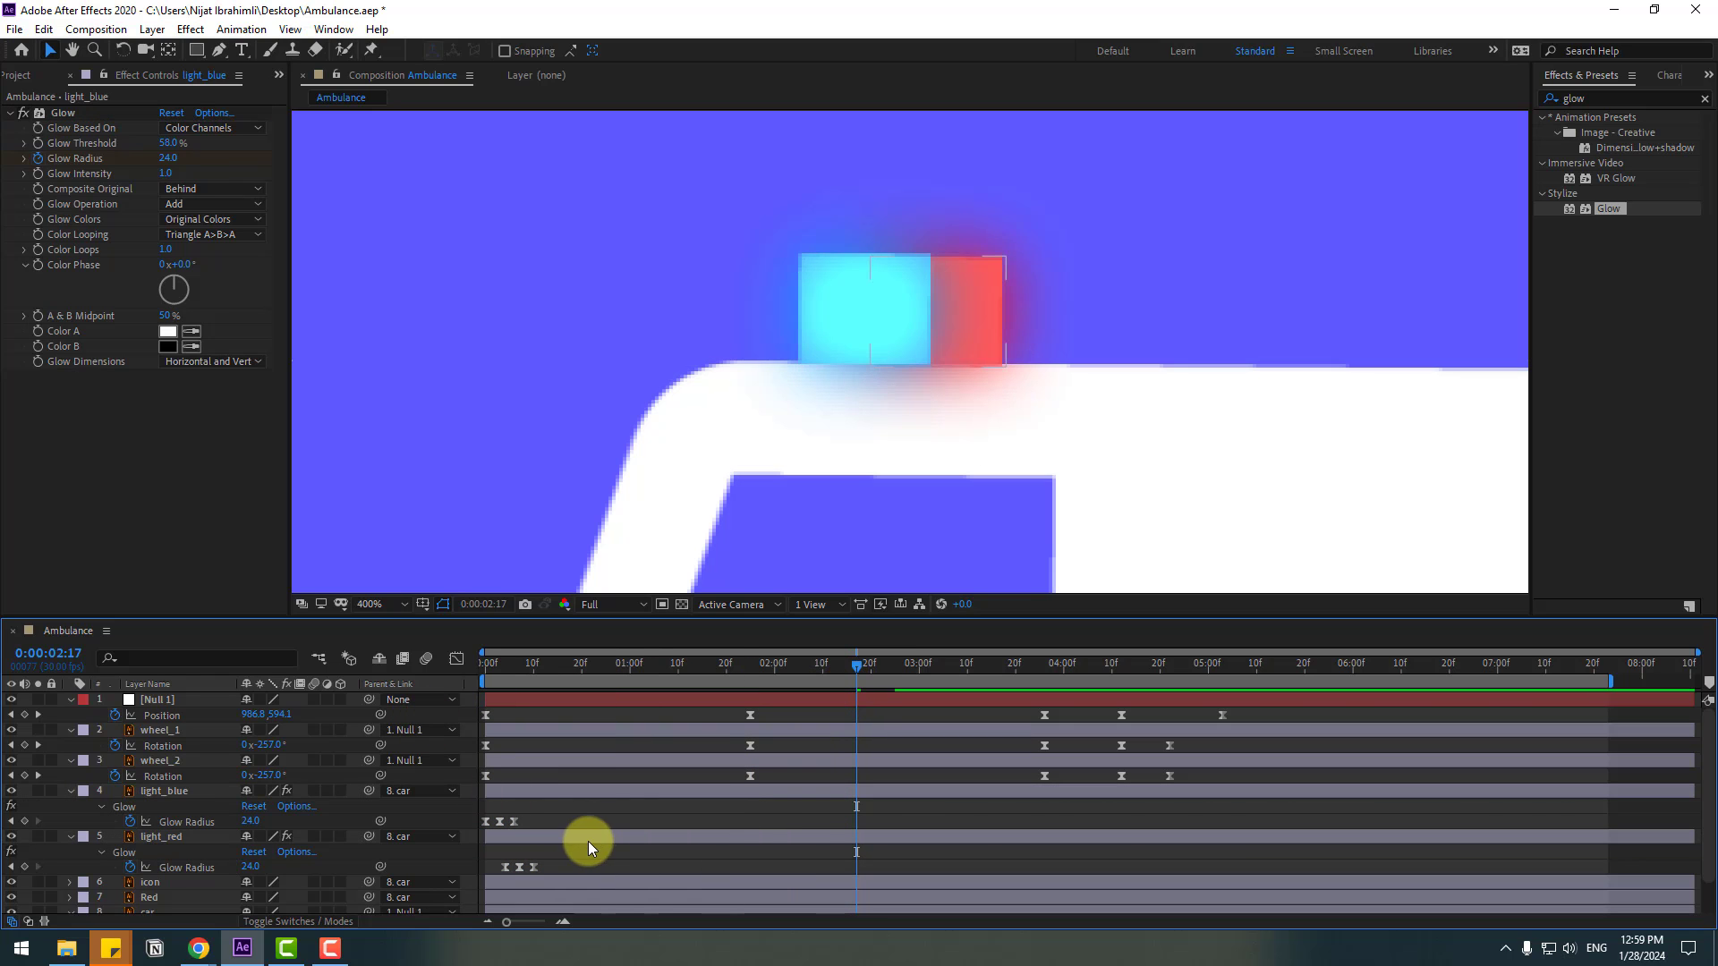
Step: Add the expression loopOutDuration(type = "cycle", duration = 0) to light_blue's Glow Radius
left_click(126, 825)
left_click(130, 823, "alt")
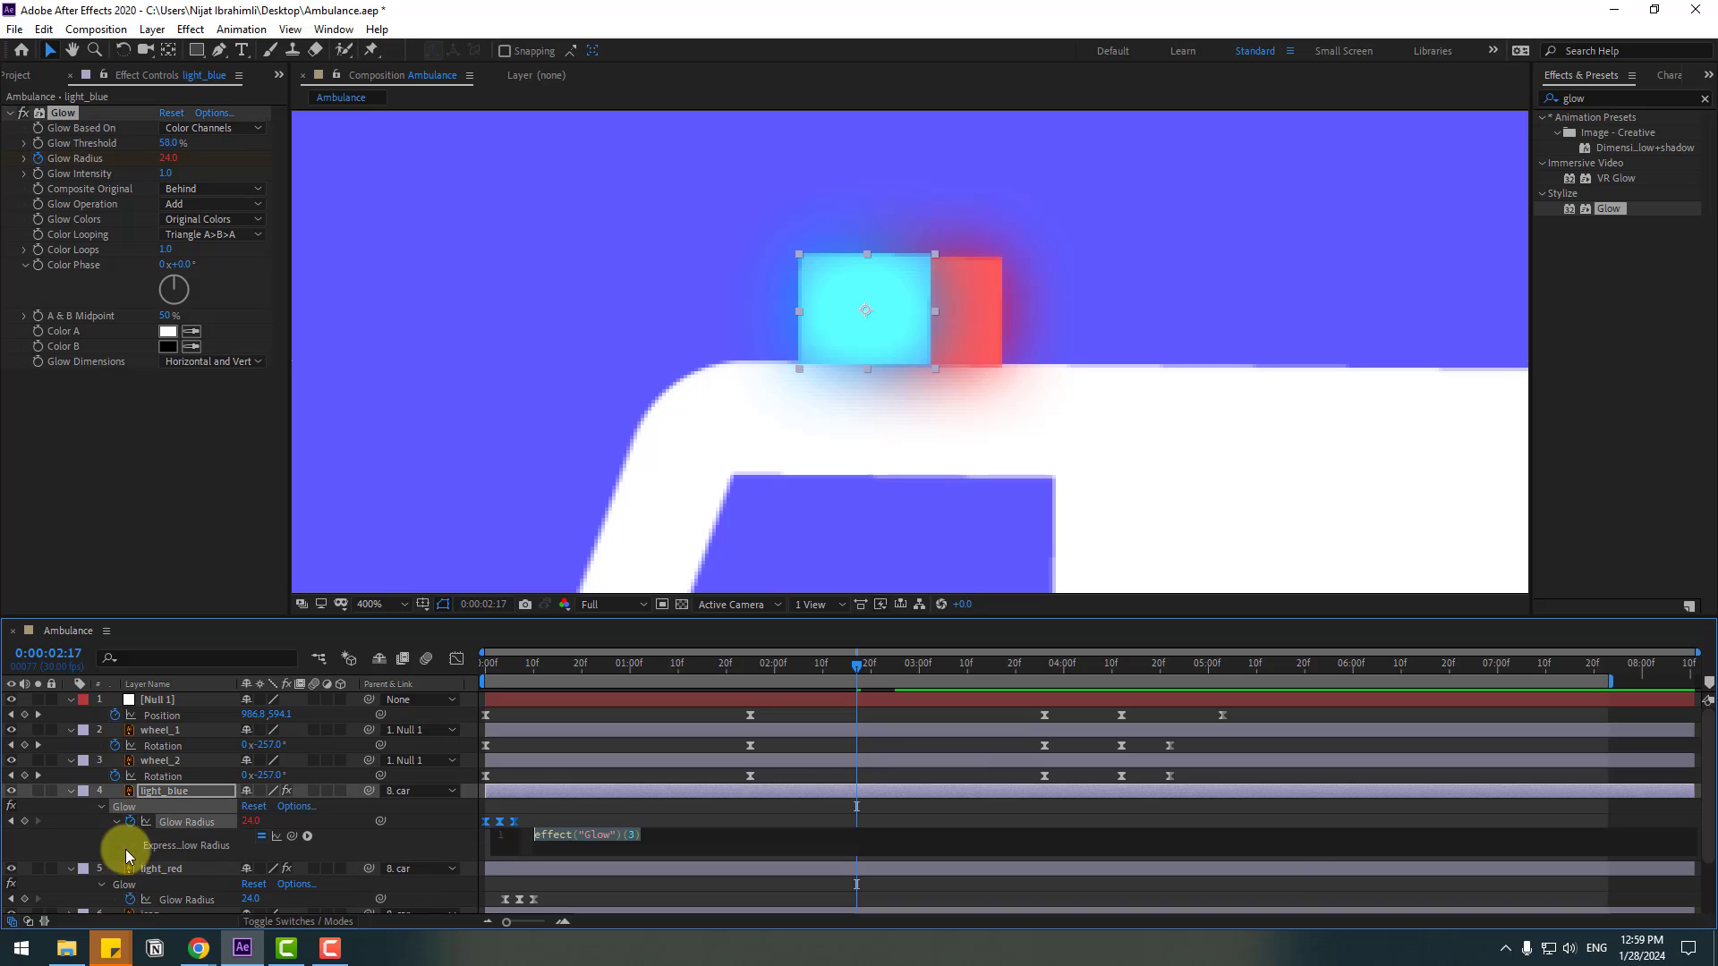
left_click(307, 837)
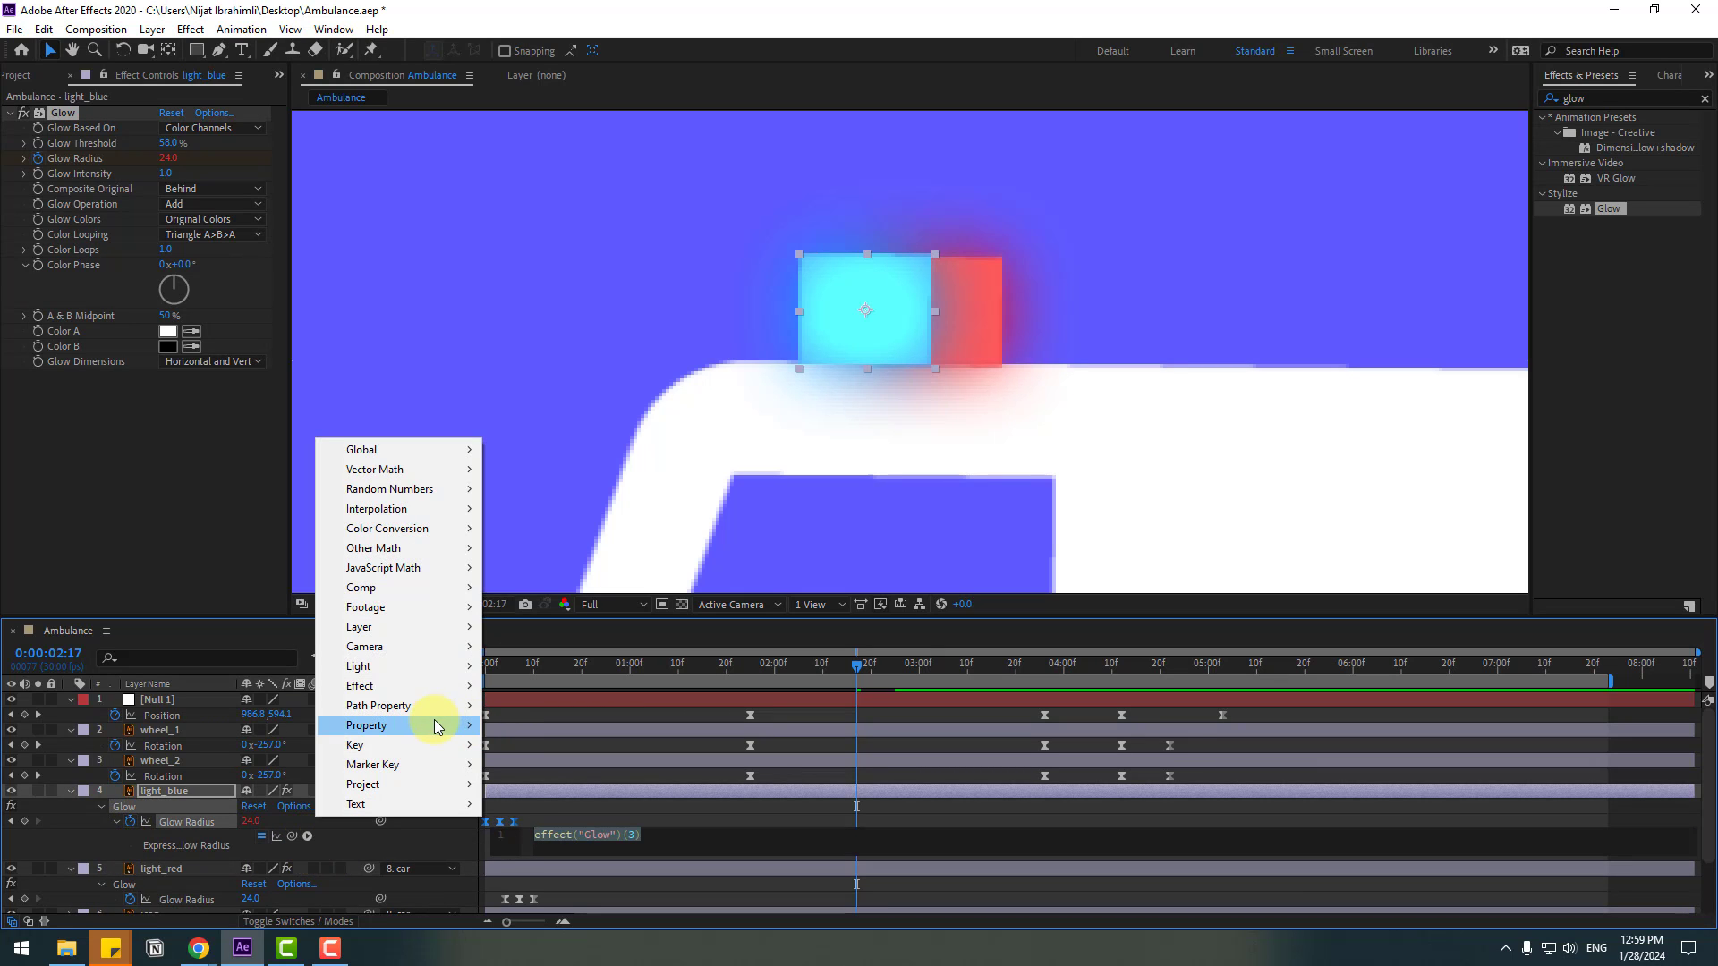
mouse_move(438, 726)
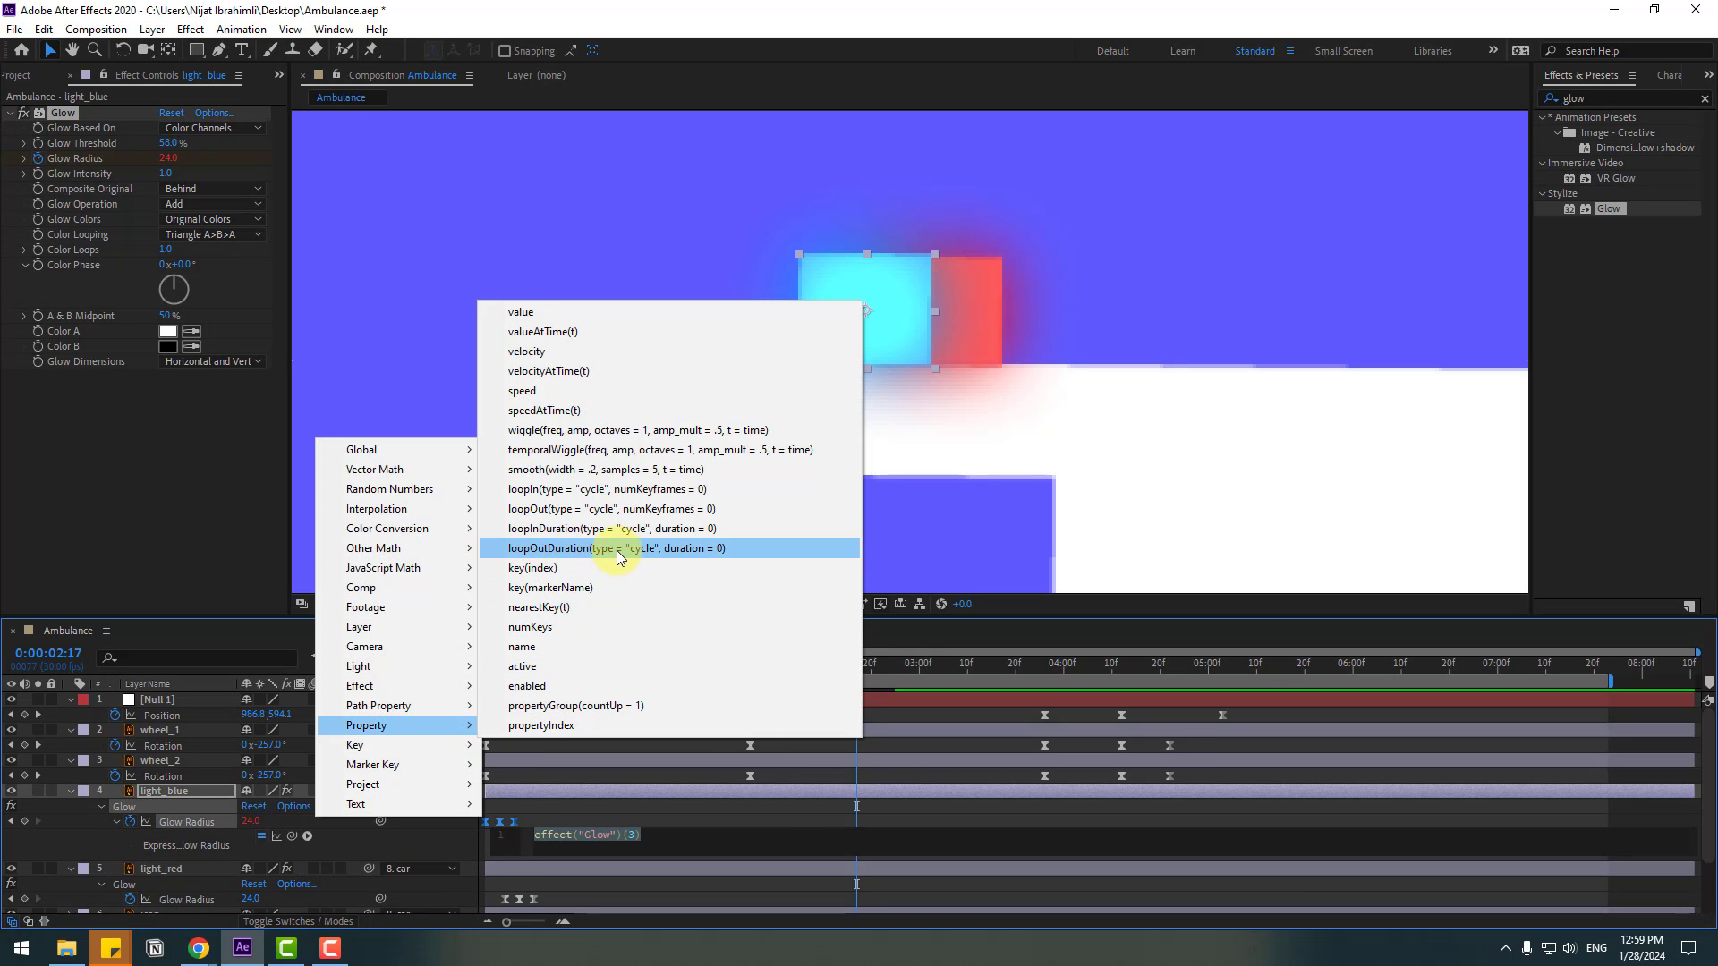
left_click(616, 551)
left_click(596, 818)
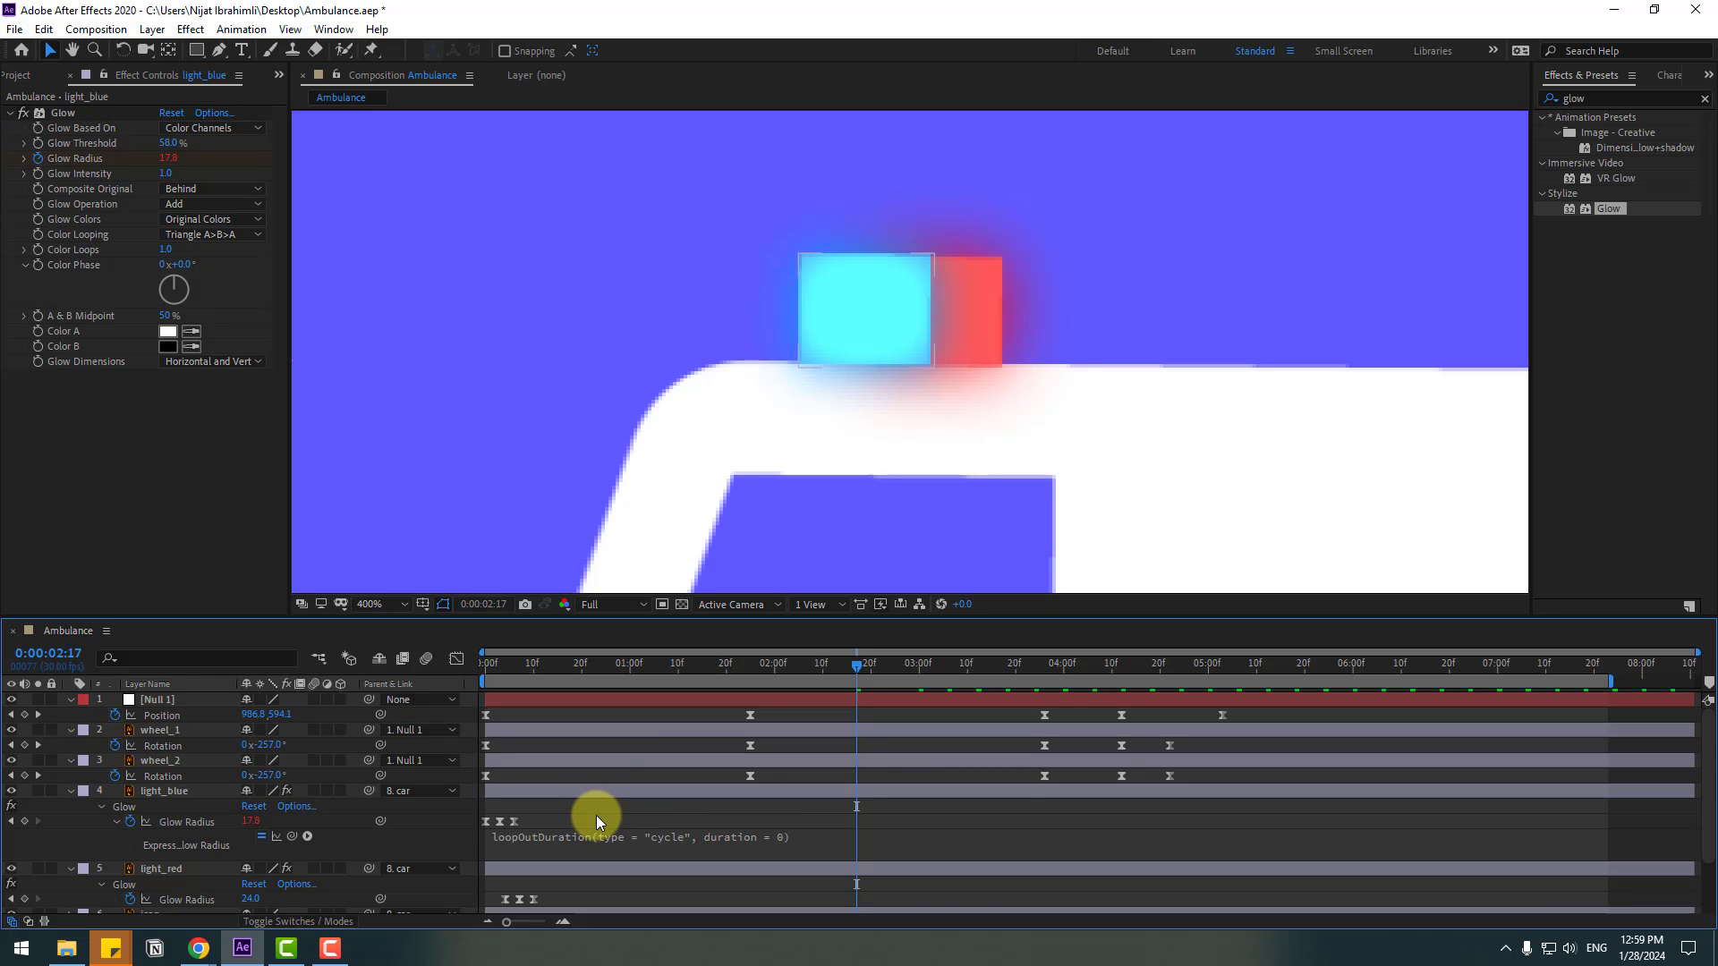
Step: Collapse light_blue's properties and give light_red's Glow Radius the expression loopOutDuration(type = "cycle", duration = 0)
left_click(70, 792)
left_click(105, 838)
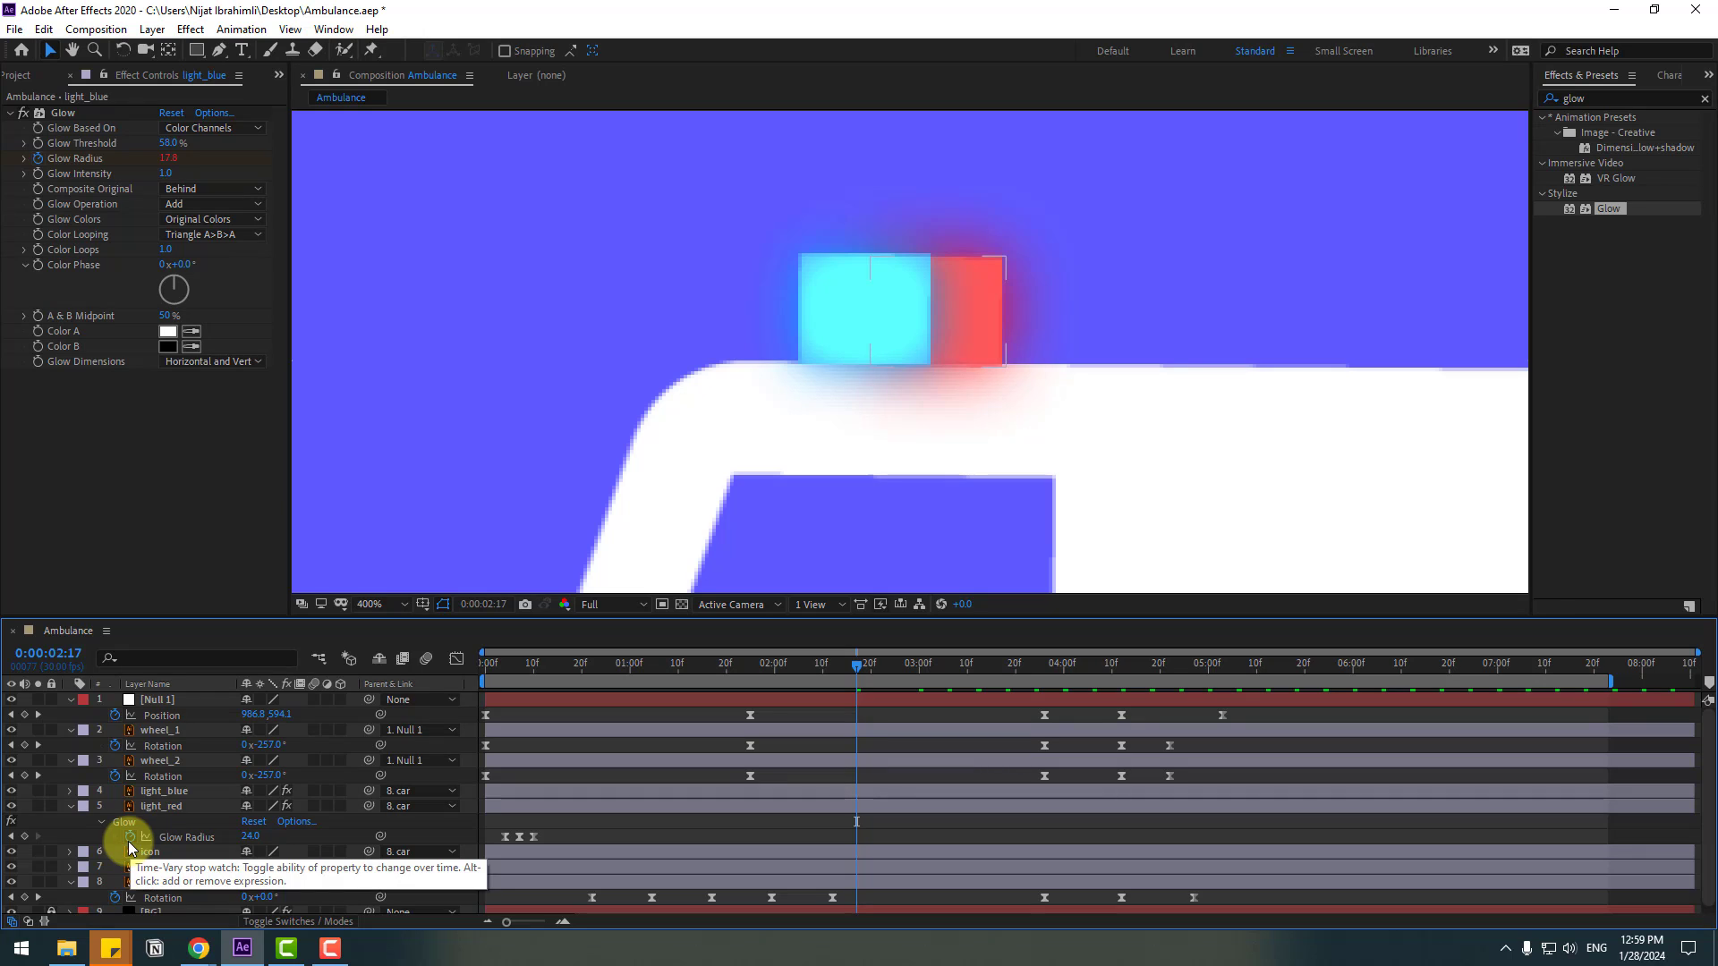
left_click(131, 836, "alt")
left_click(308, 852)
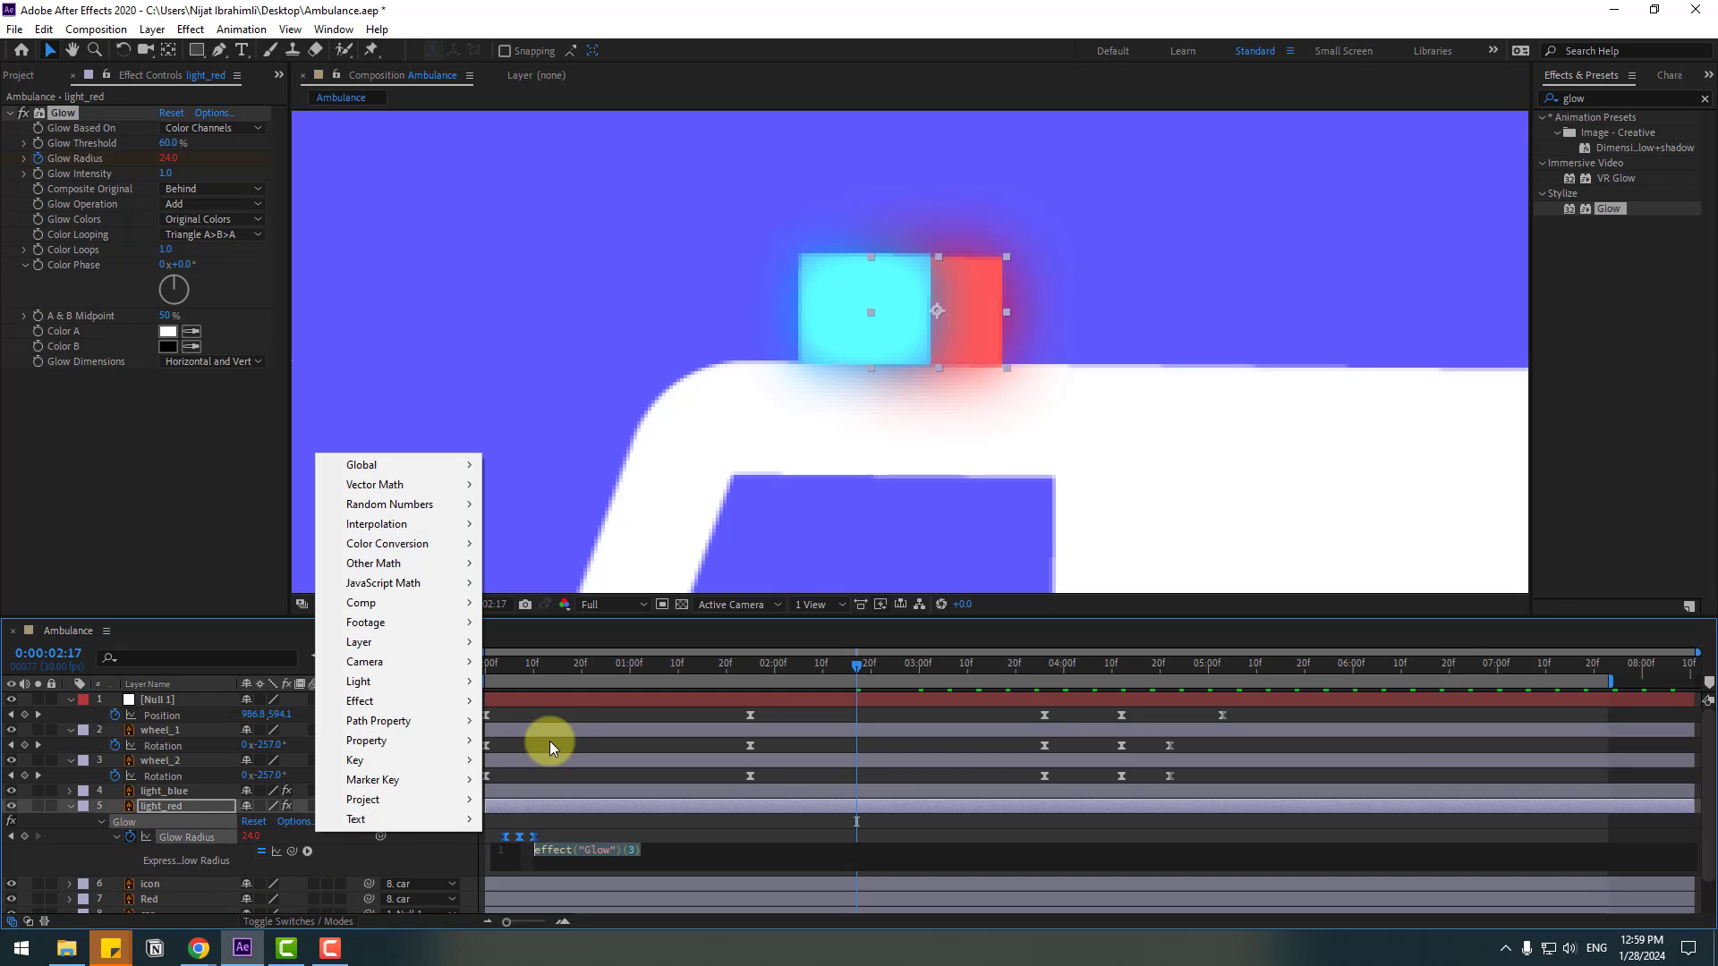
mouse_move(411, 740)
left_click(651, 564)
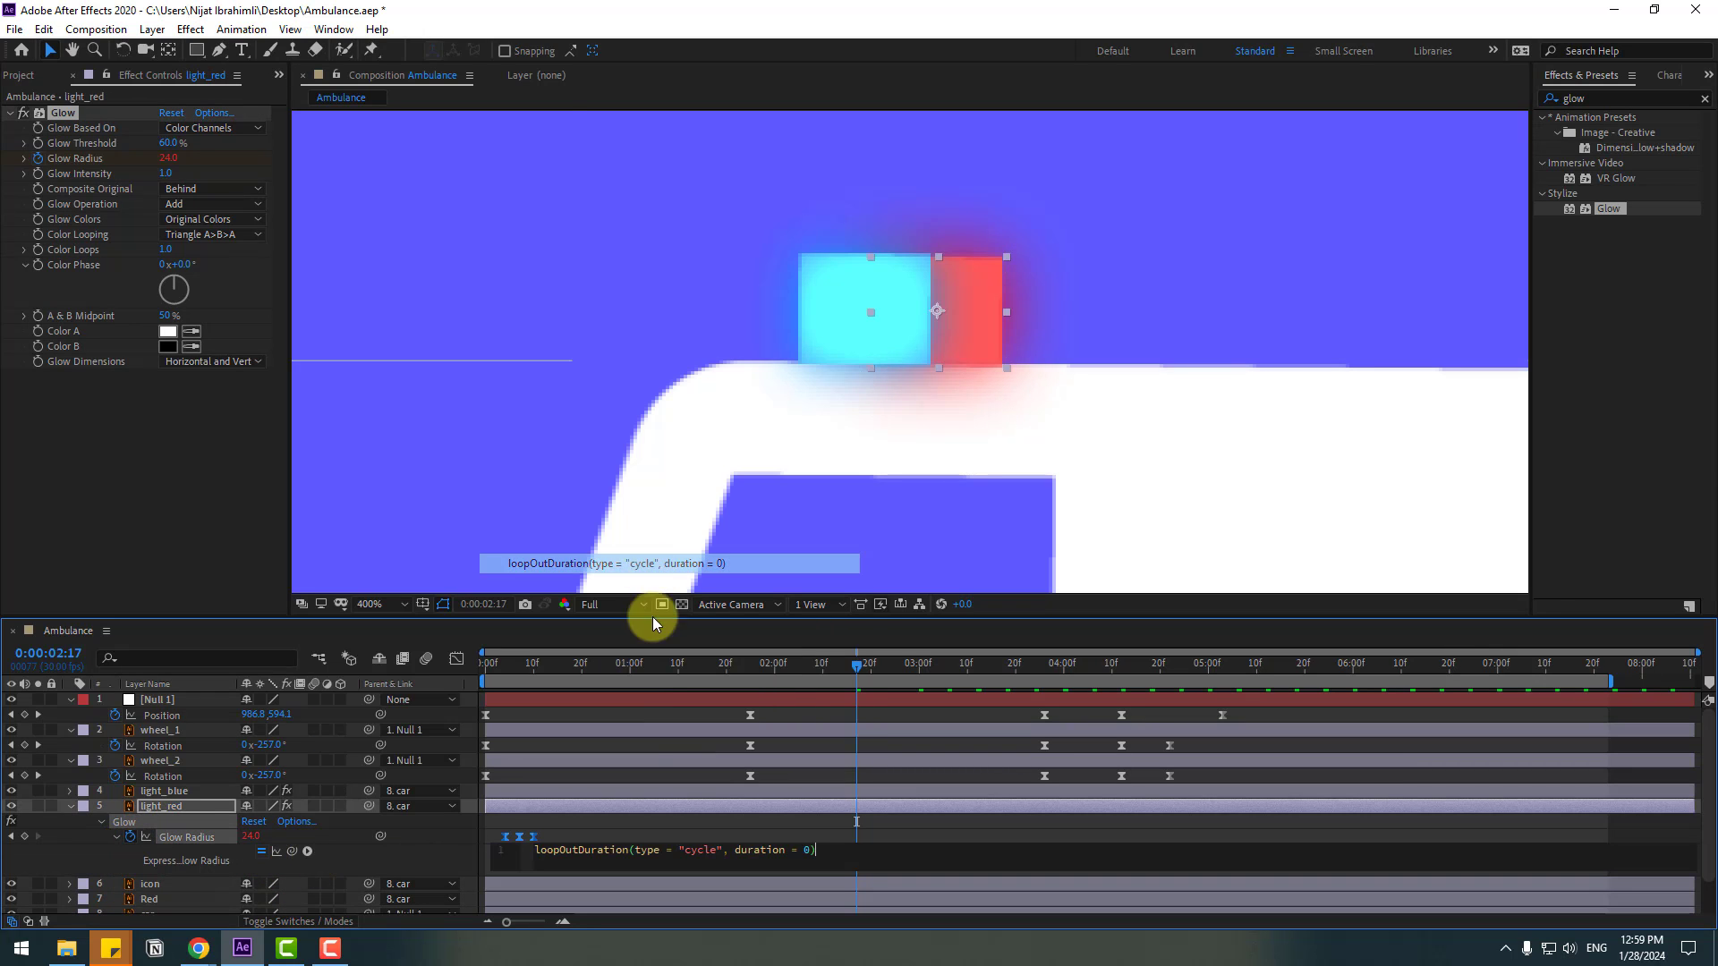
left_click(598, 821)
Step: Narrow the work area to about 0:00:01:23 to 0:00:03:24 and preview the flashing lights on the whole ambulance
left_click(770, 663)
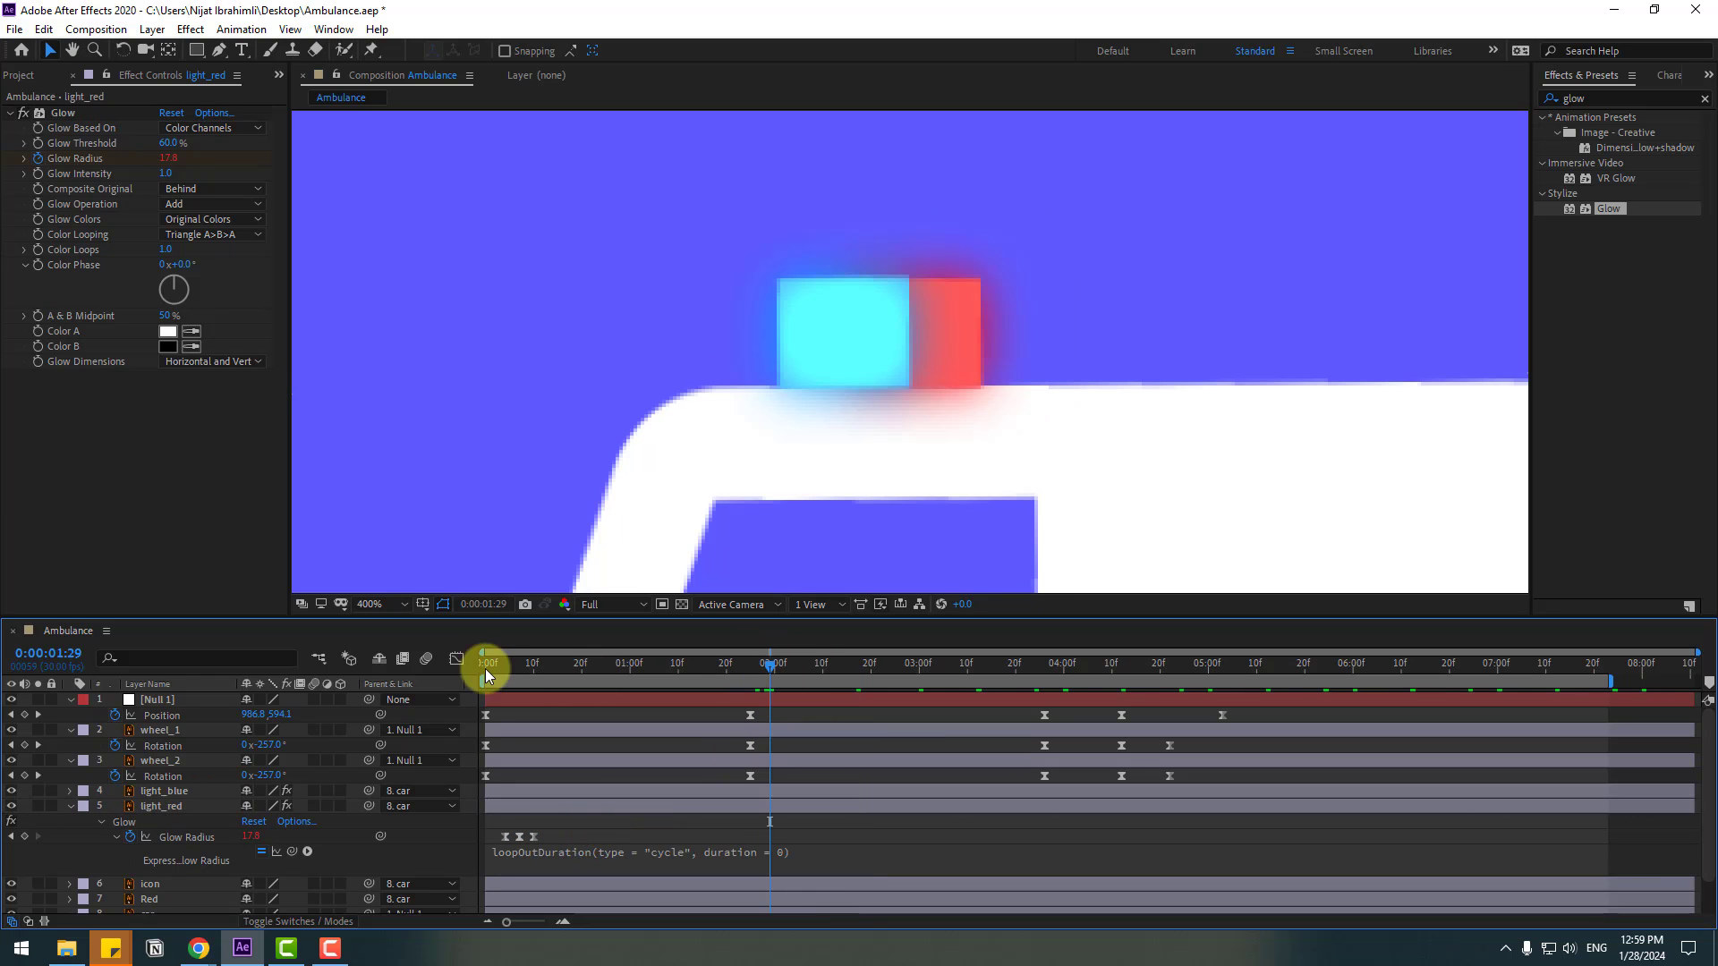
left_click_drag(480, 687, 719, 695)
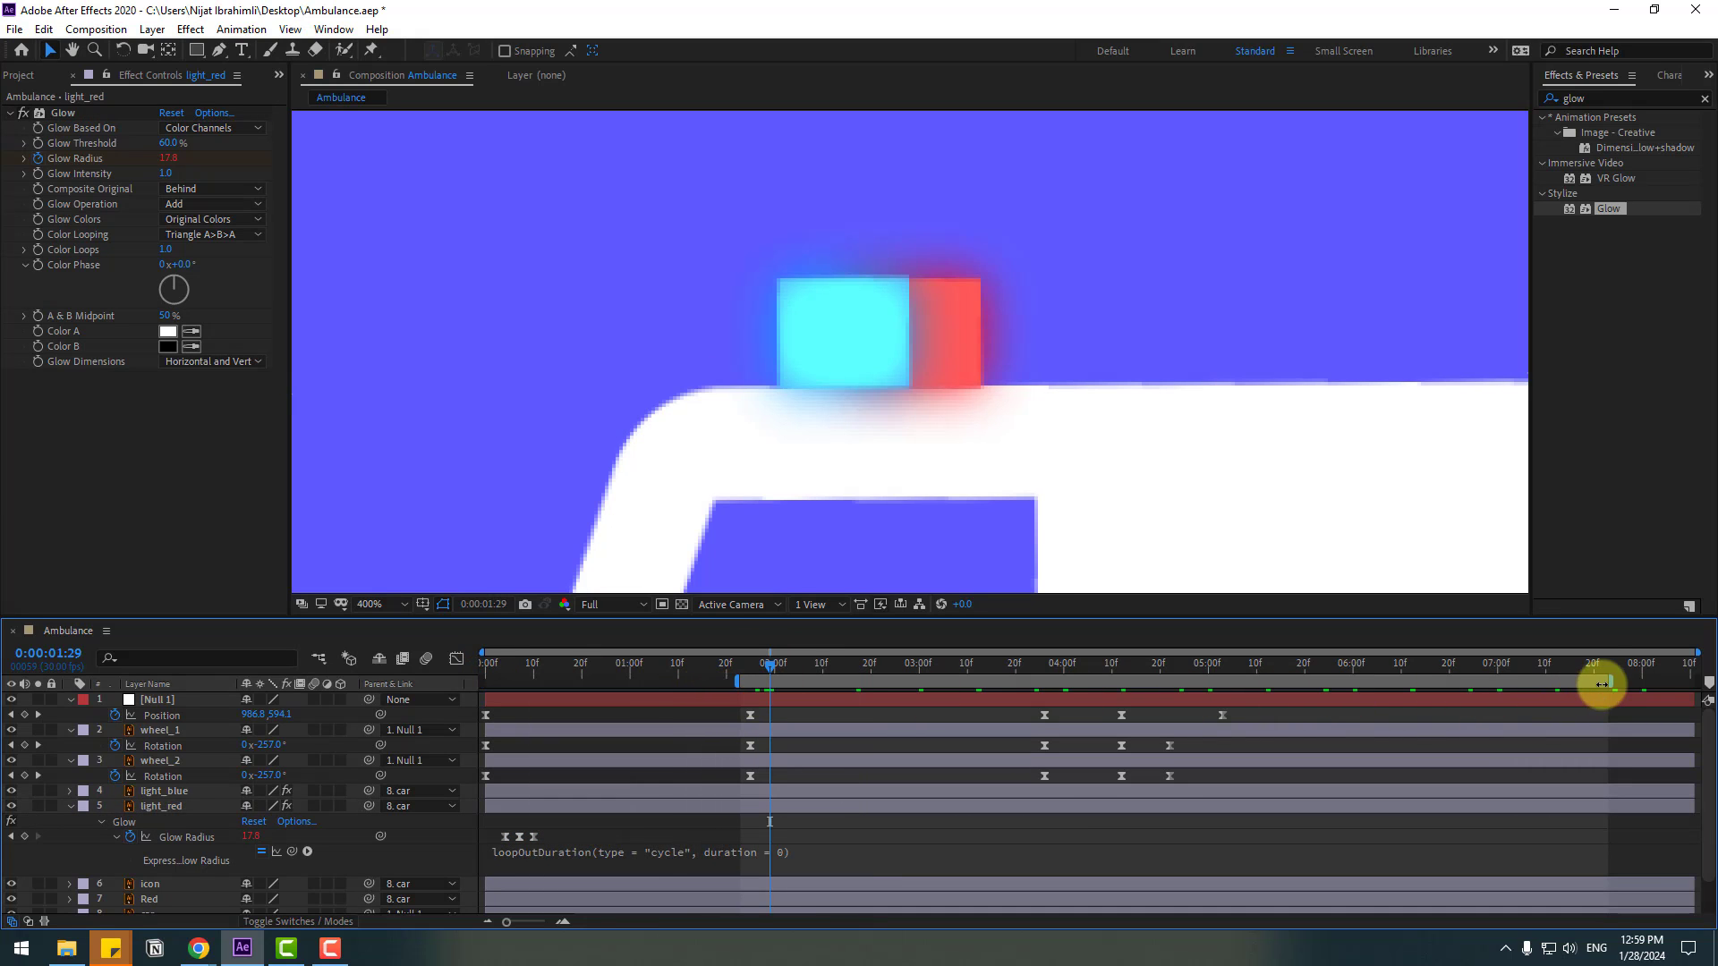
left_click_drag(1601, 685, 1038, 694)
key("space")
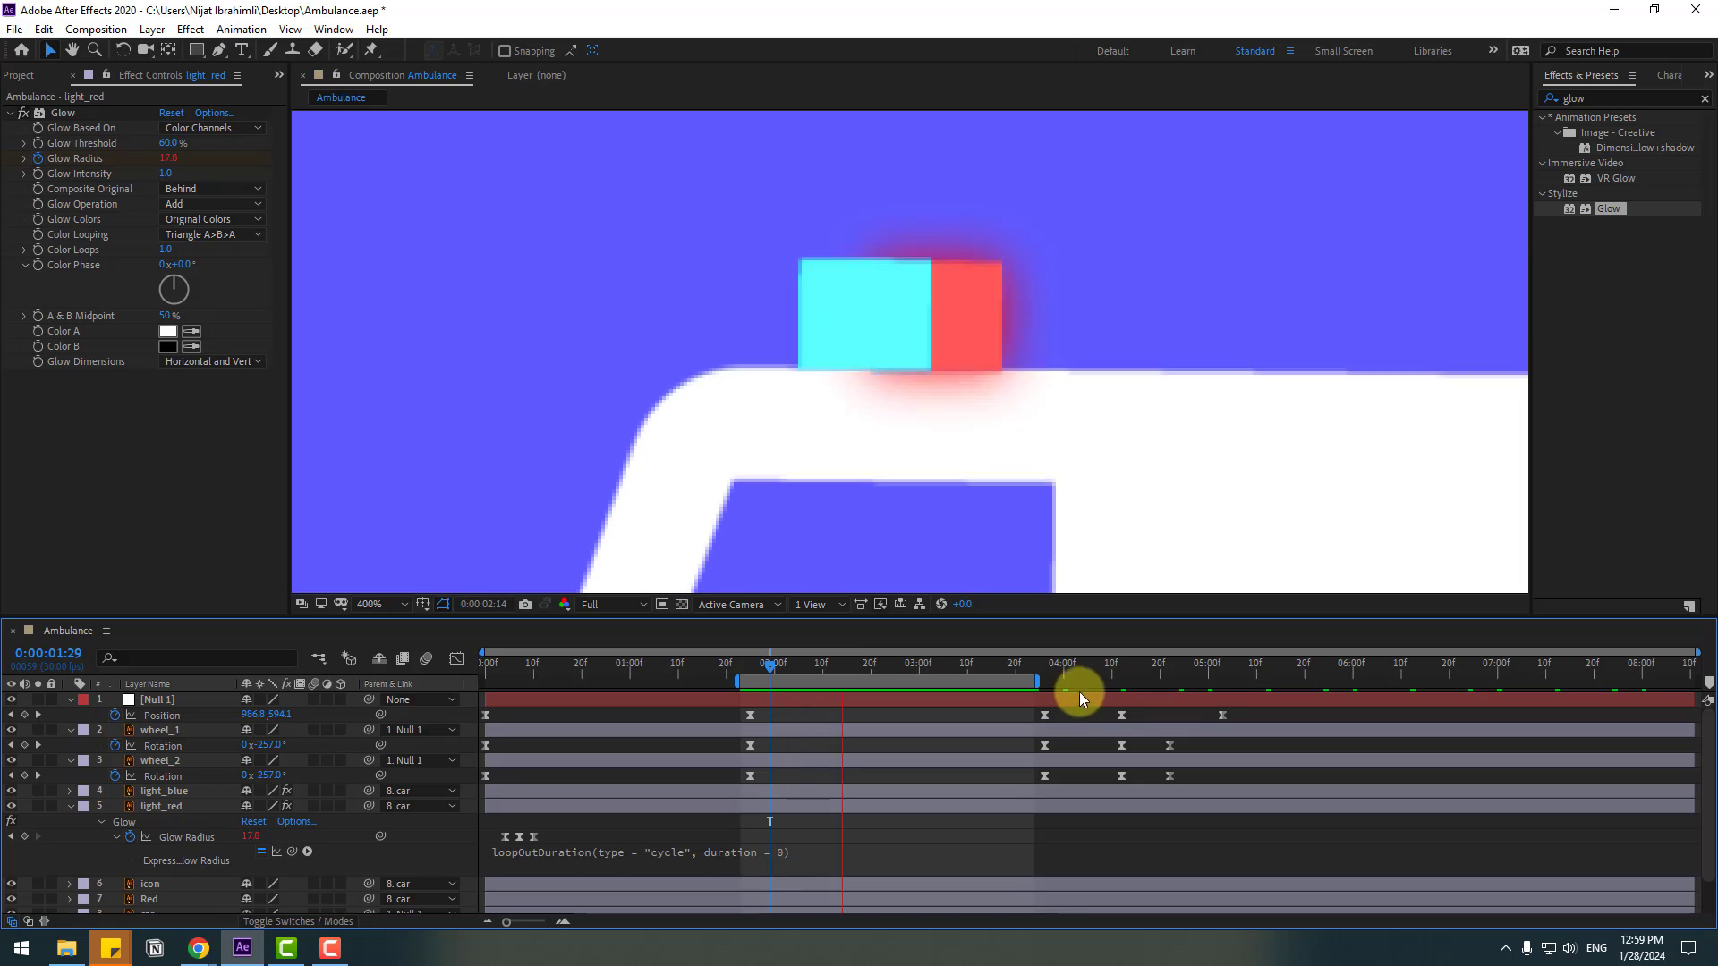
scroll(1212, 457, "down", 6)
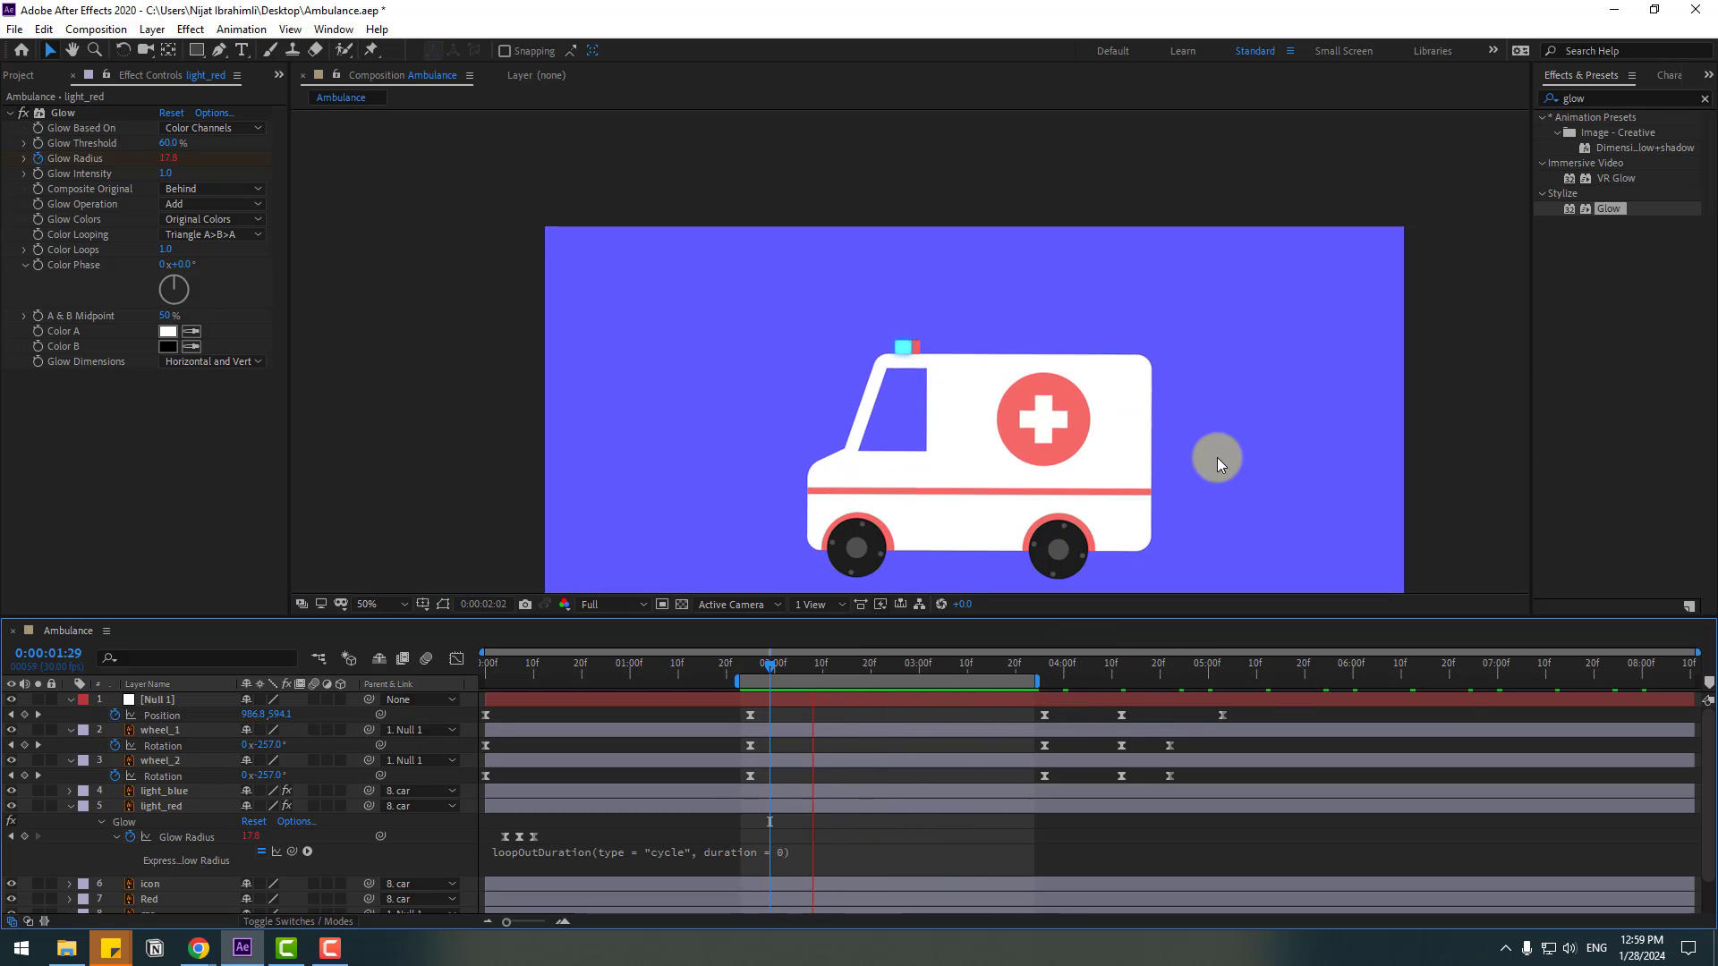
scroll(1216, 458, "up", 2)
scroll(316, 836, "down", 1)
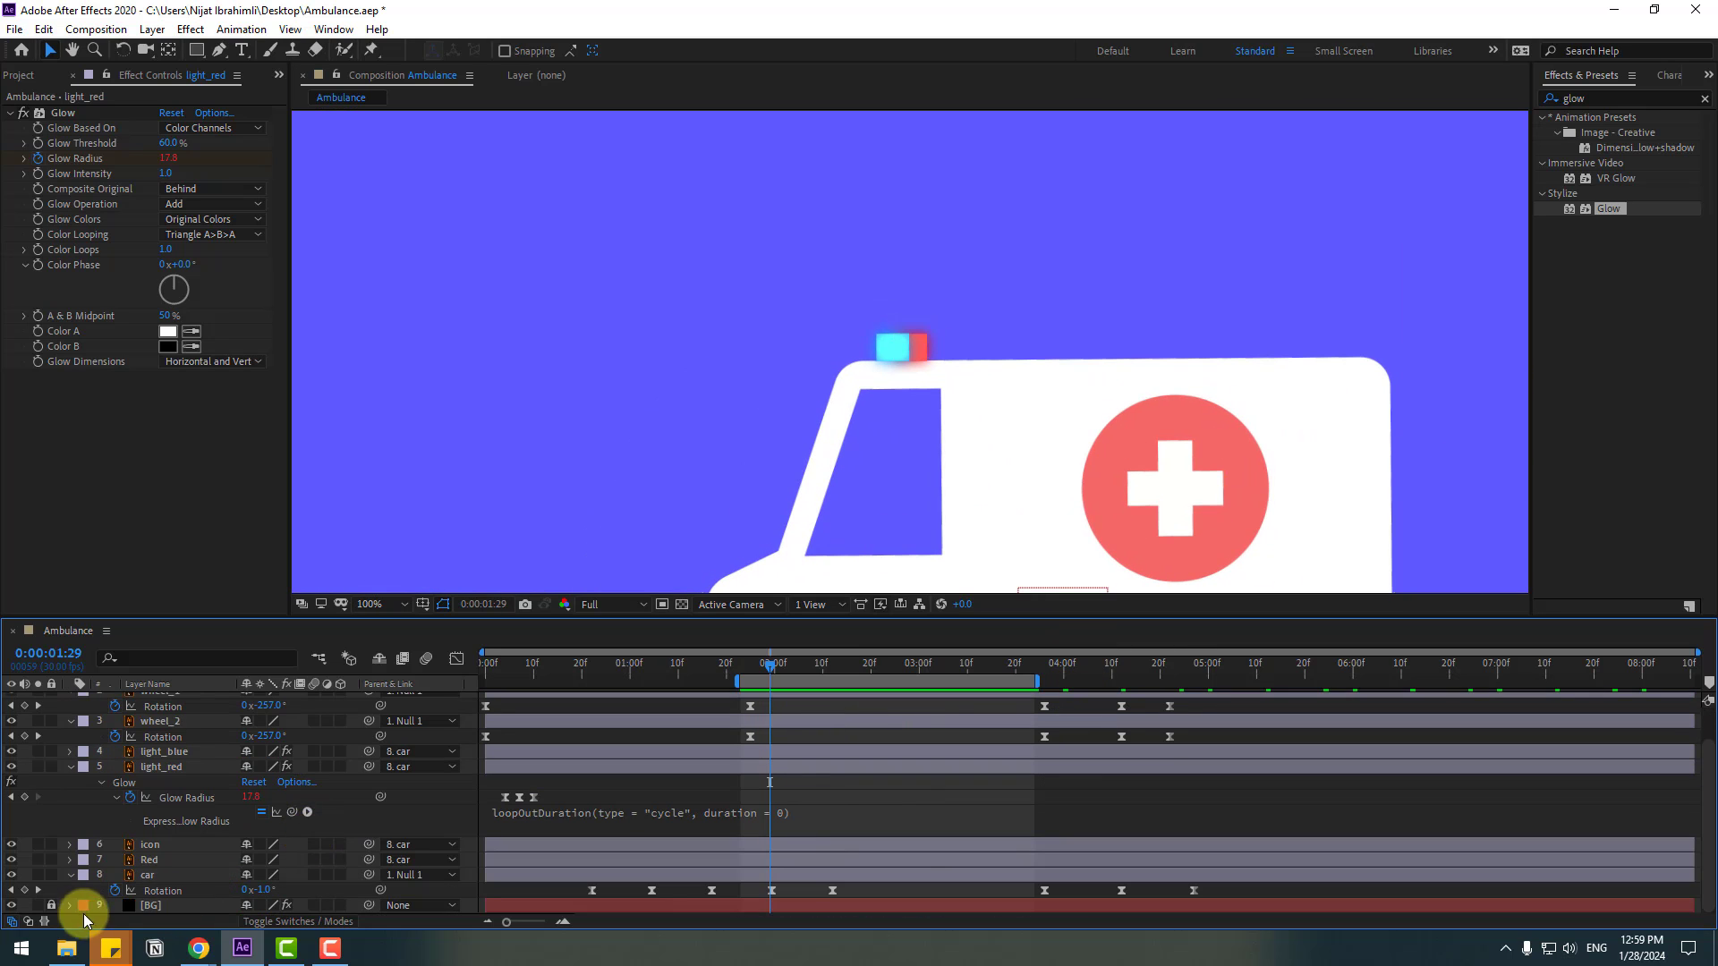
Step: Hide the BG layer and preview the roof lights' flashing against the black background
left_click(12, 906)
key("space")
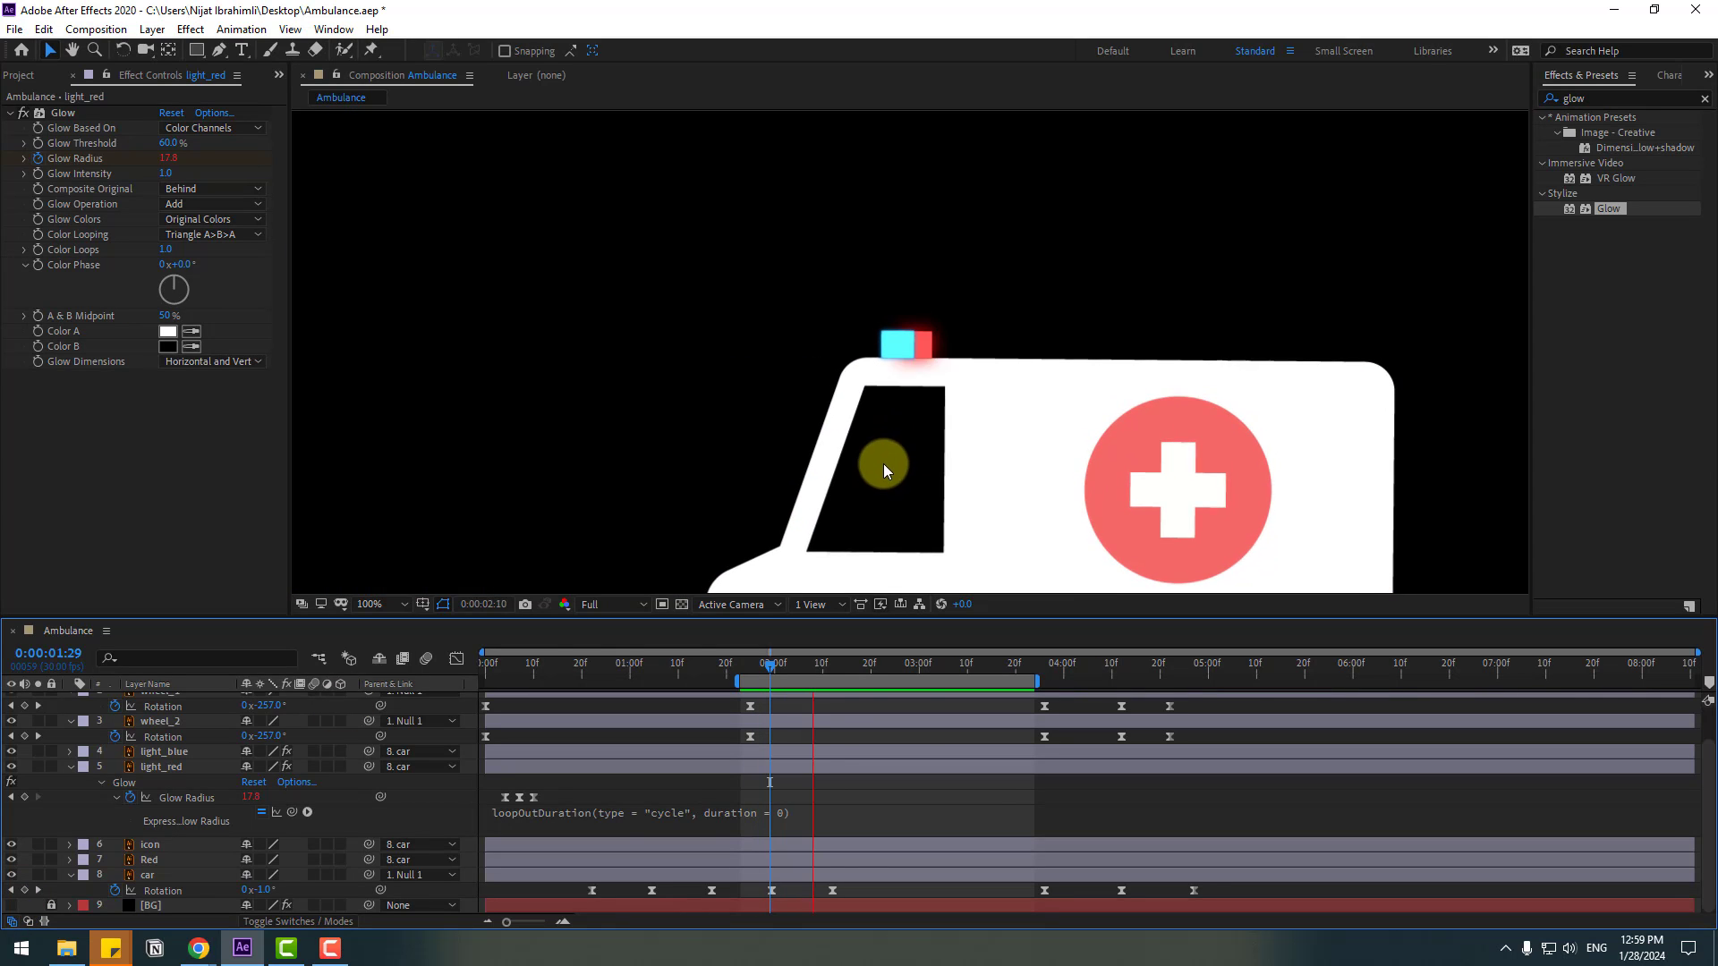
scroll(885, 458, "up", 2)
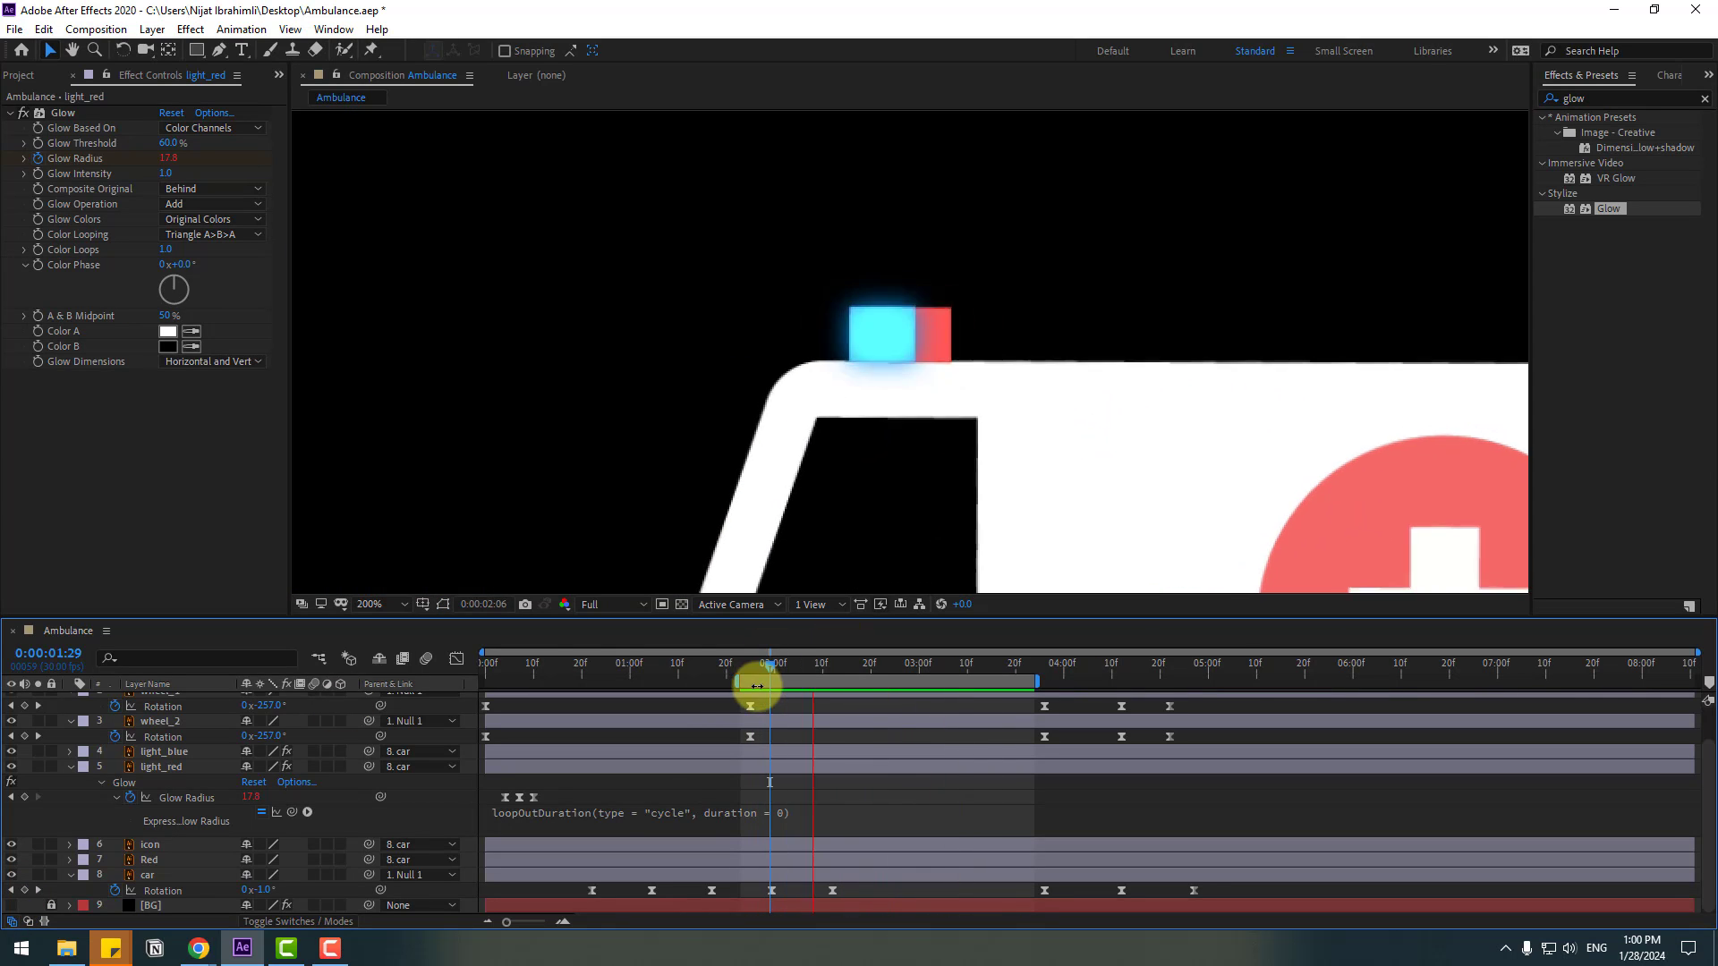
Step: Reveal both lights' Glow Radius keyframes, shift them about four frames later, and spread light_blue's to roughly 4–5 frames apart
left_click(163, 769)
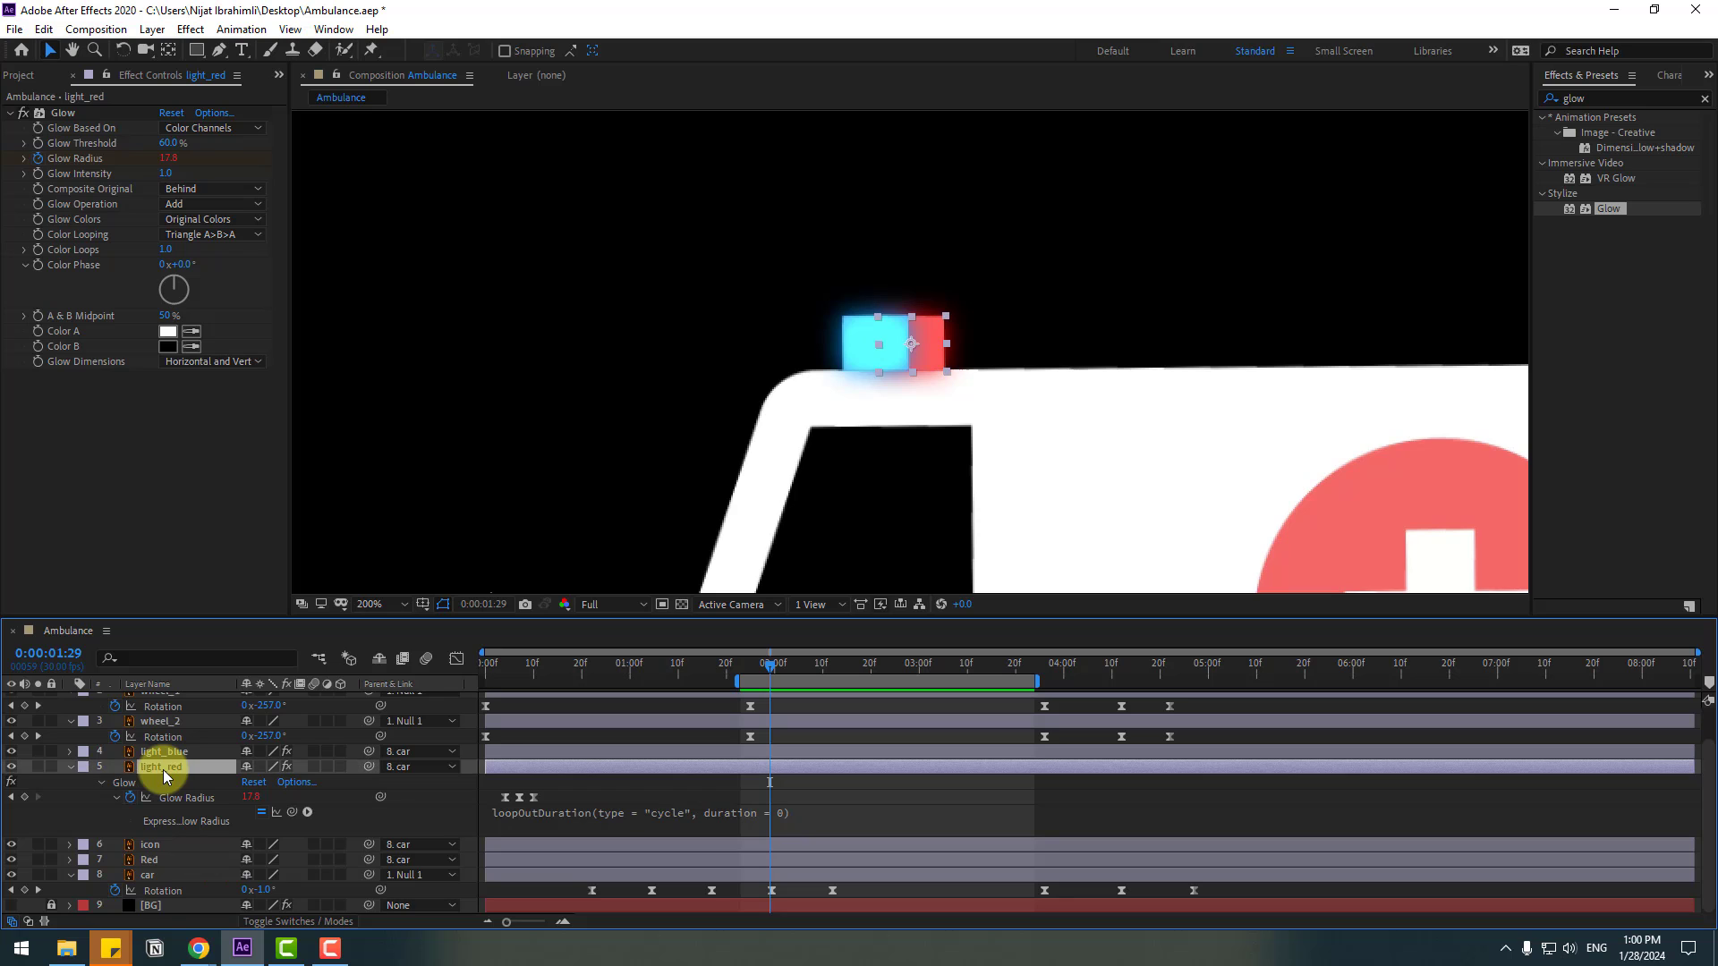
key("u")
key("u")
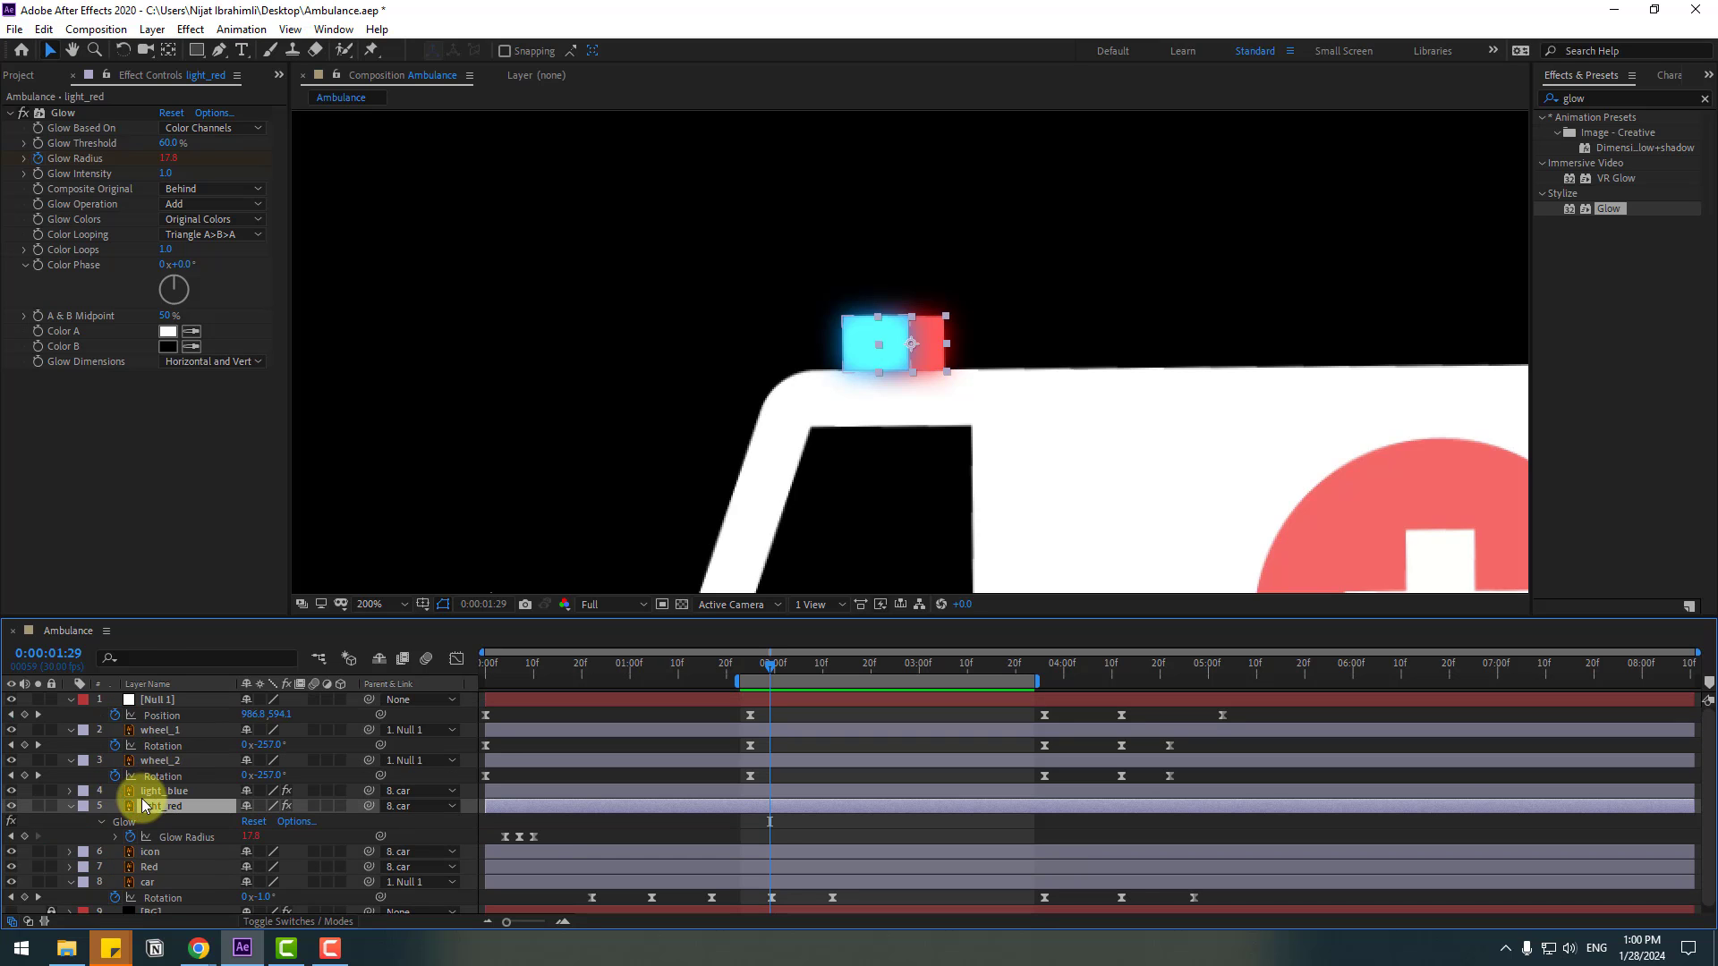
left_click(163, 791)
key("u")
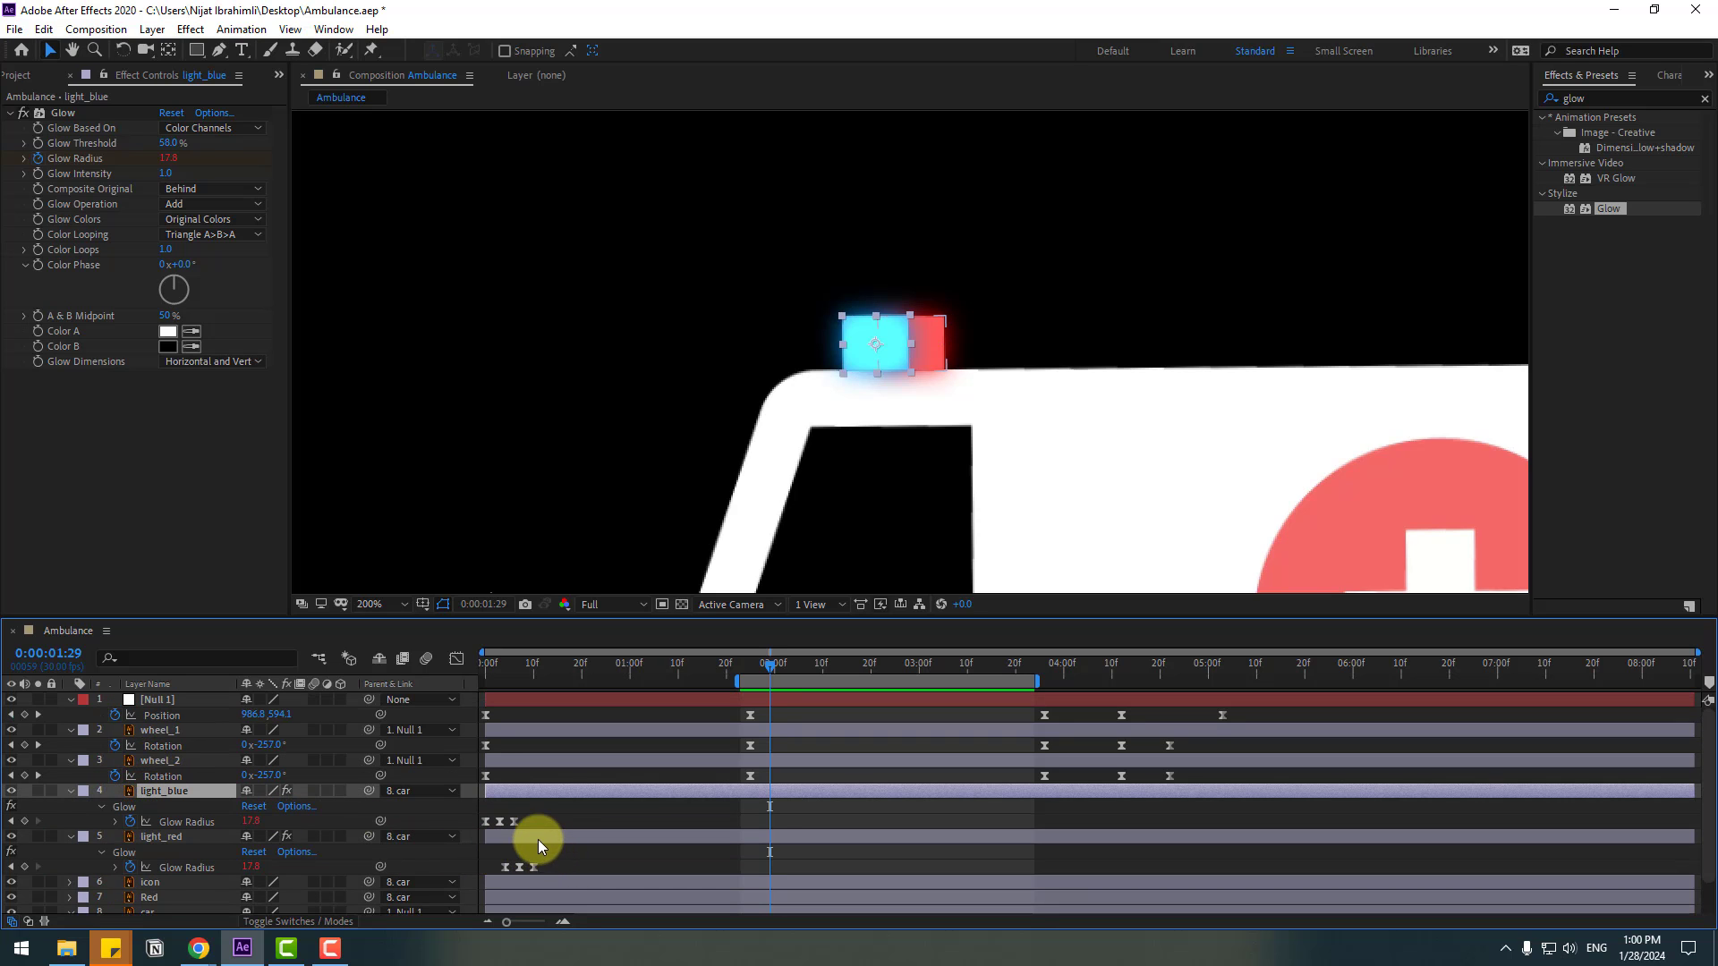
mouse_move(550, 816)
left_mouse_down()
mouse_move(476, 868)
mouse_move(535, 823)
left_mouse_up()
left_click(490, 824)
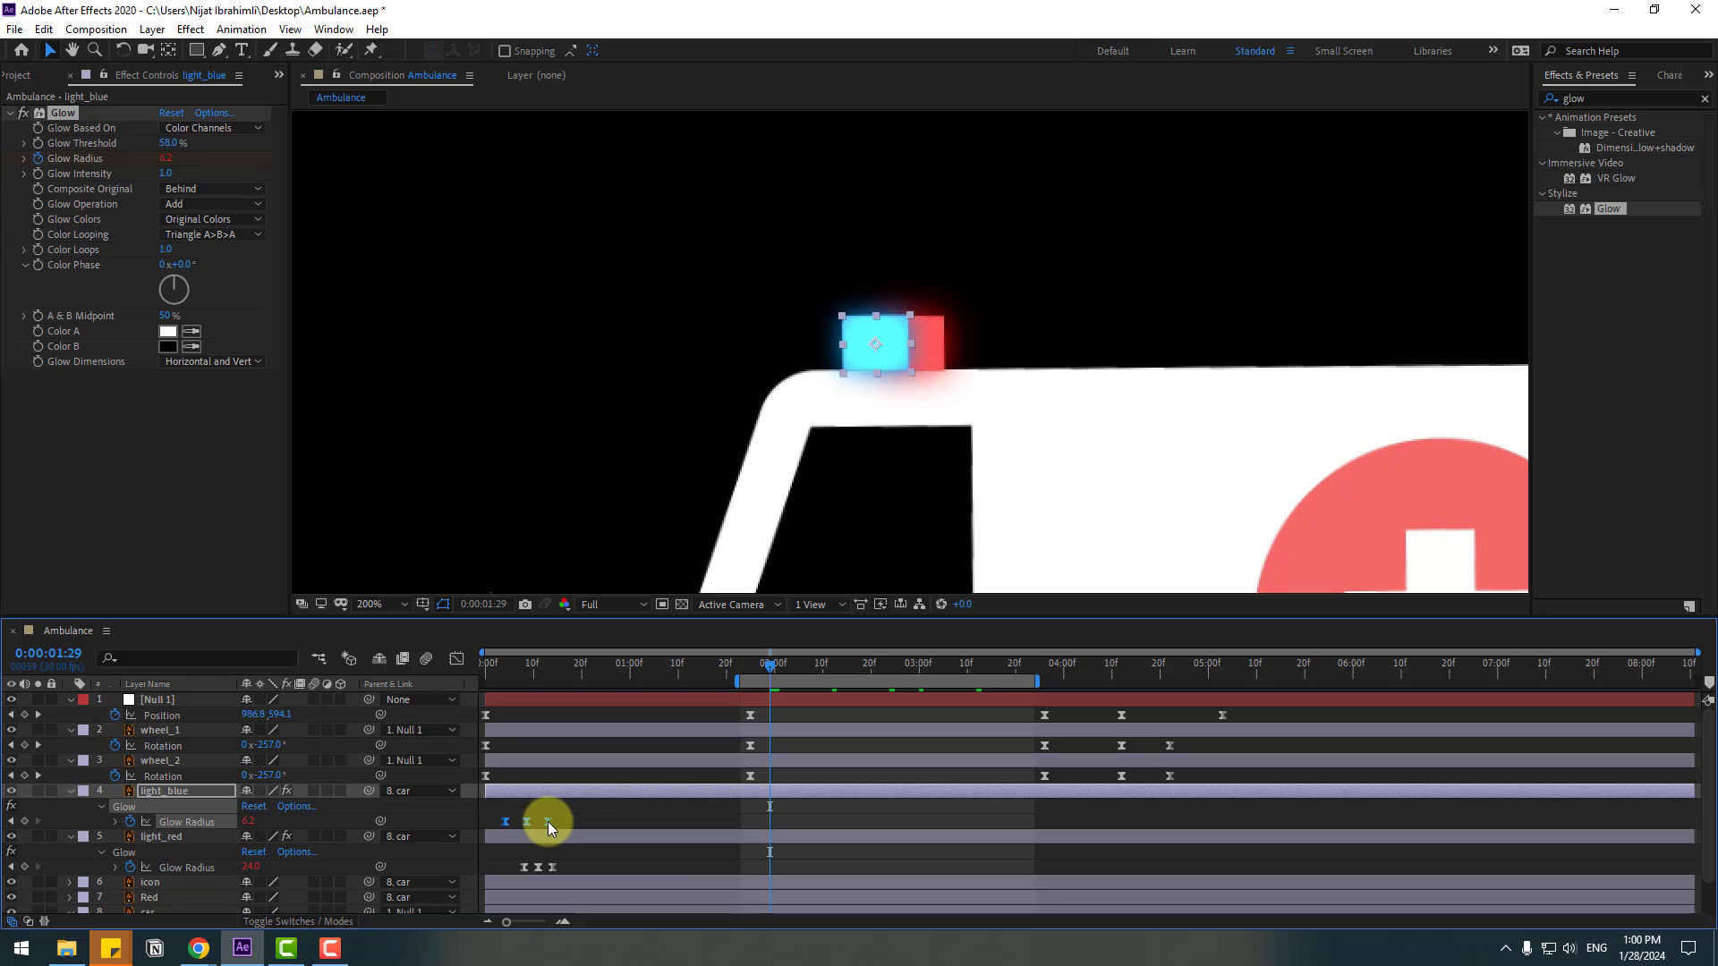
Step: Spread light_red's three Glow Radius keyframes to about five frames apart
left_click(562, 873)
left_click(556, 870)
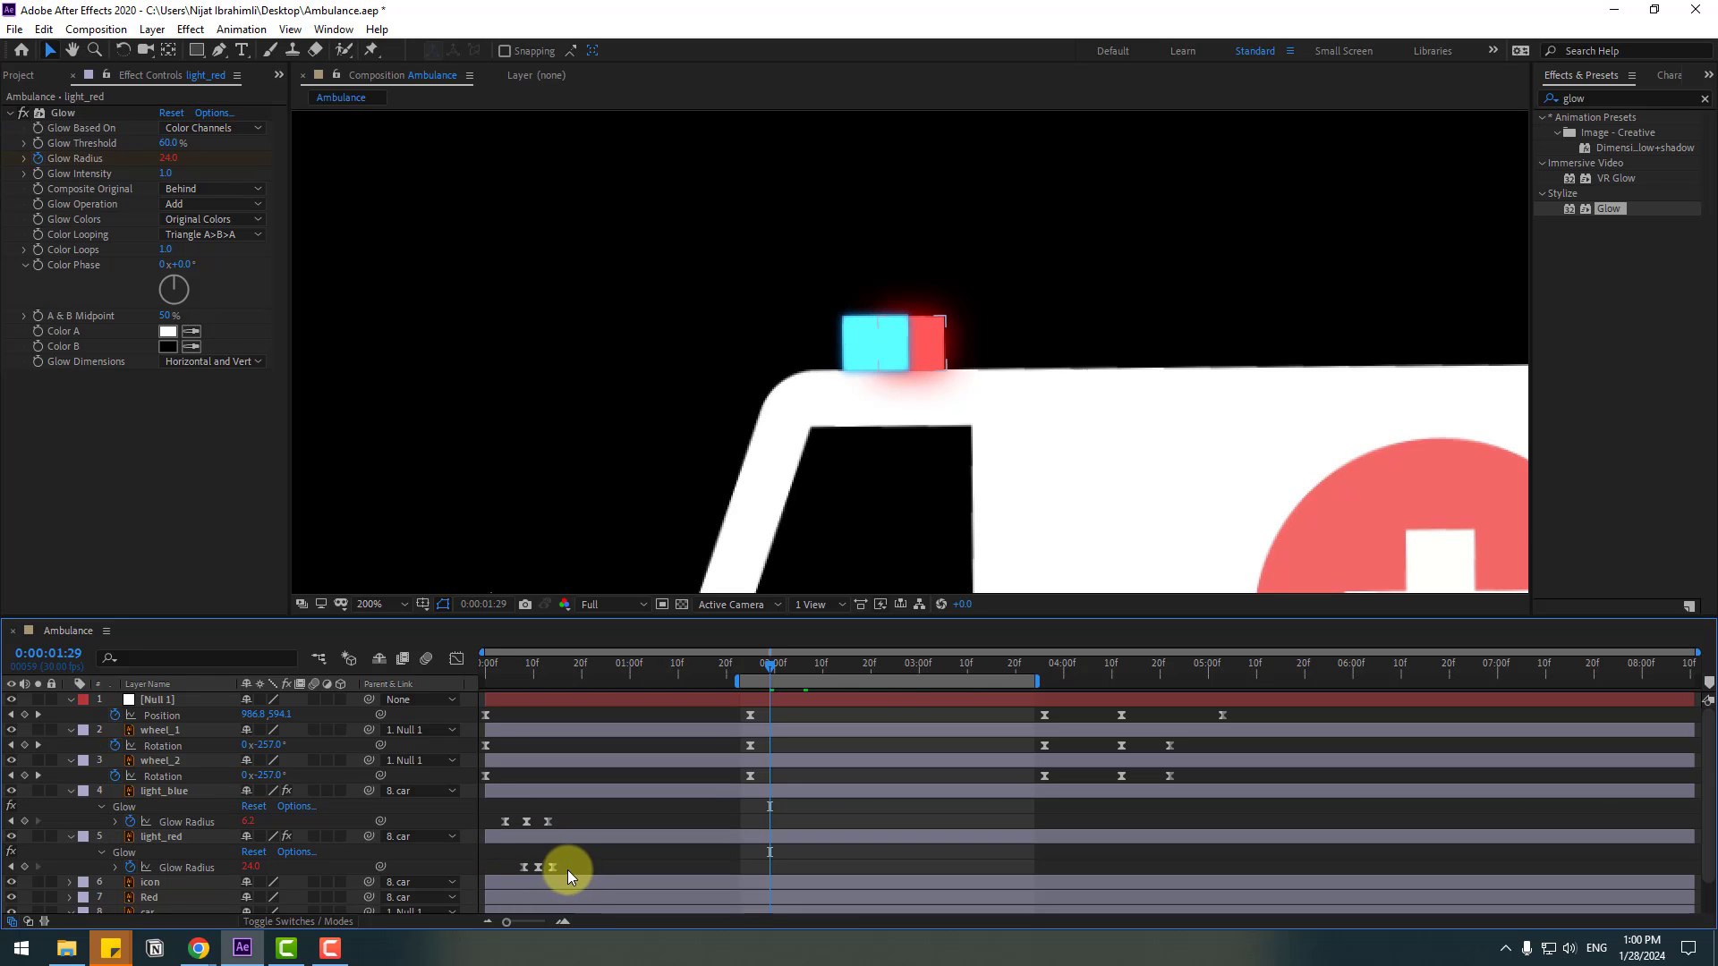
left_click(548, 868)
Step: Move both lights' Glow Radius keyframes earlier so light_blue's begin at 0:00, and preview the slower flashing
left_click_drag(595, 813, 480, 866)
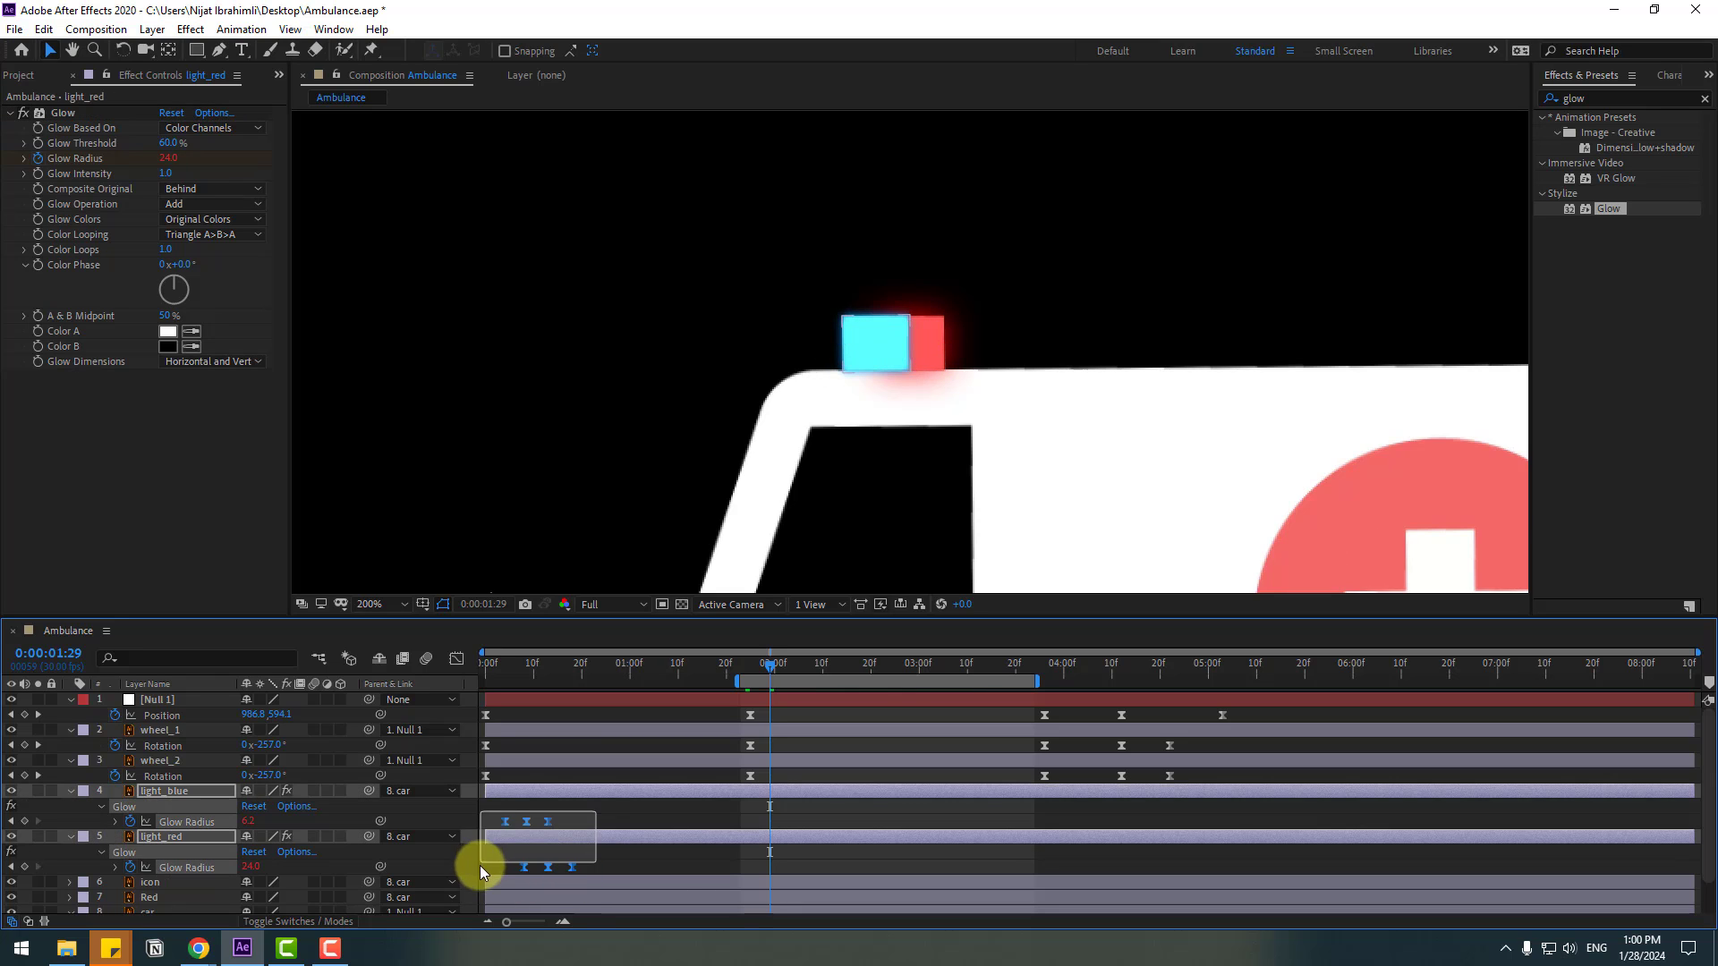
key("space")
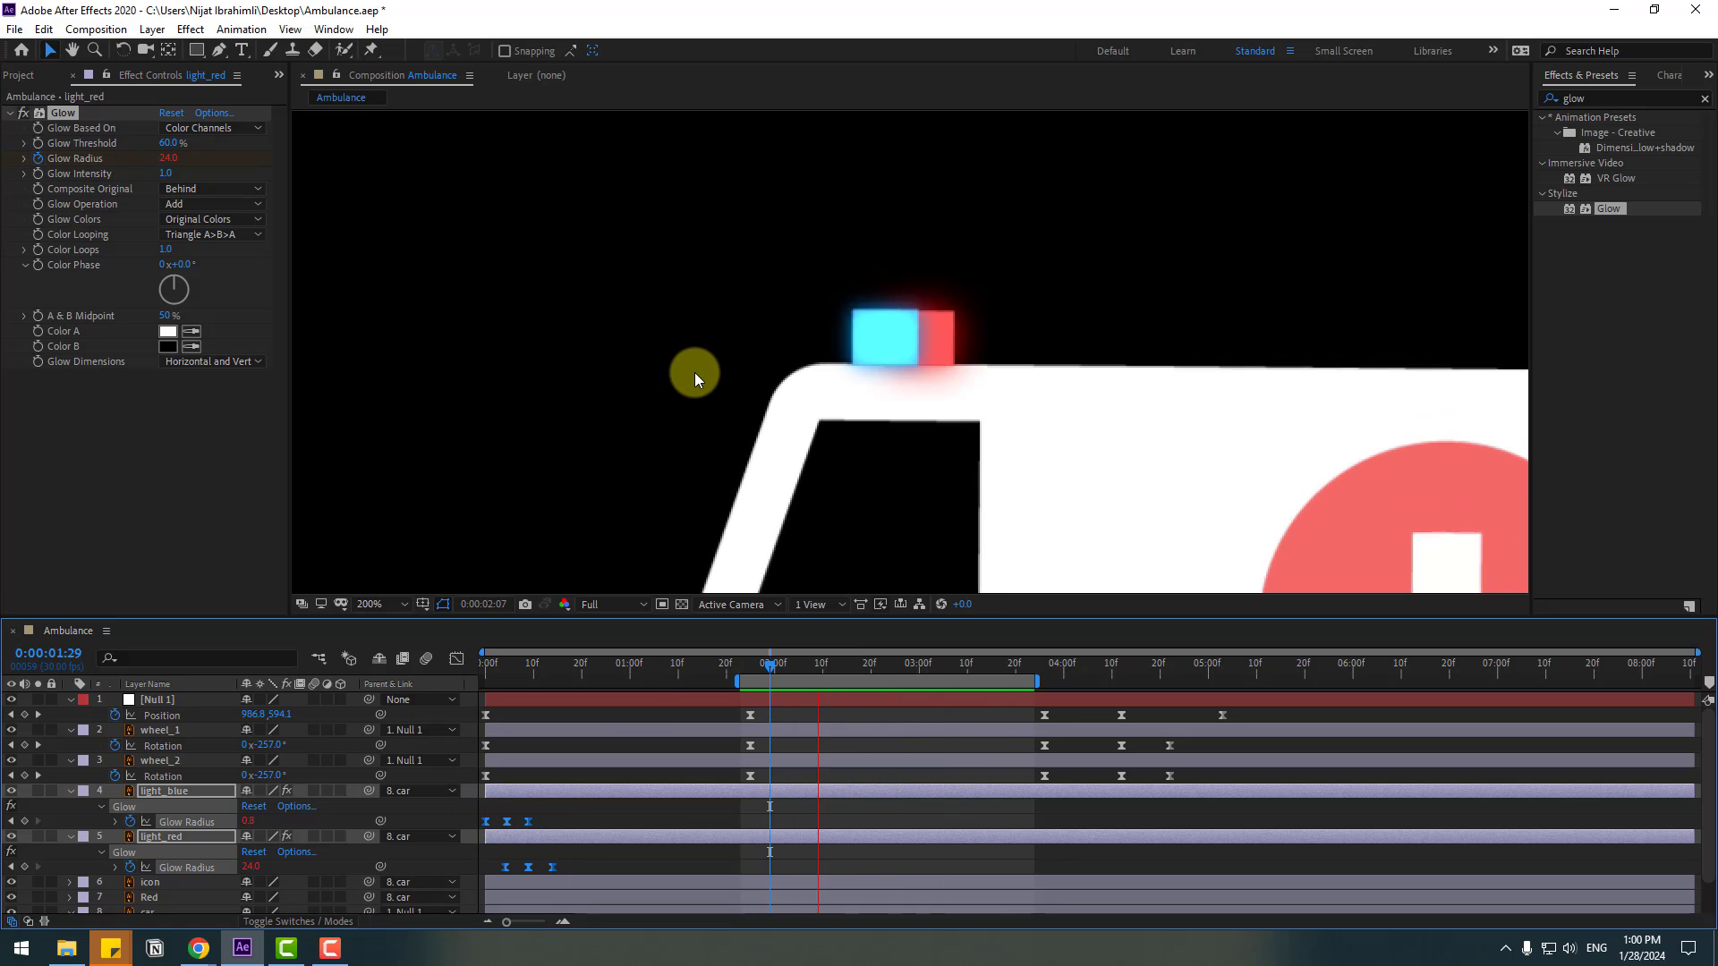
key("comma")
key("comma")
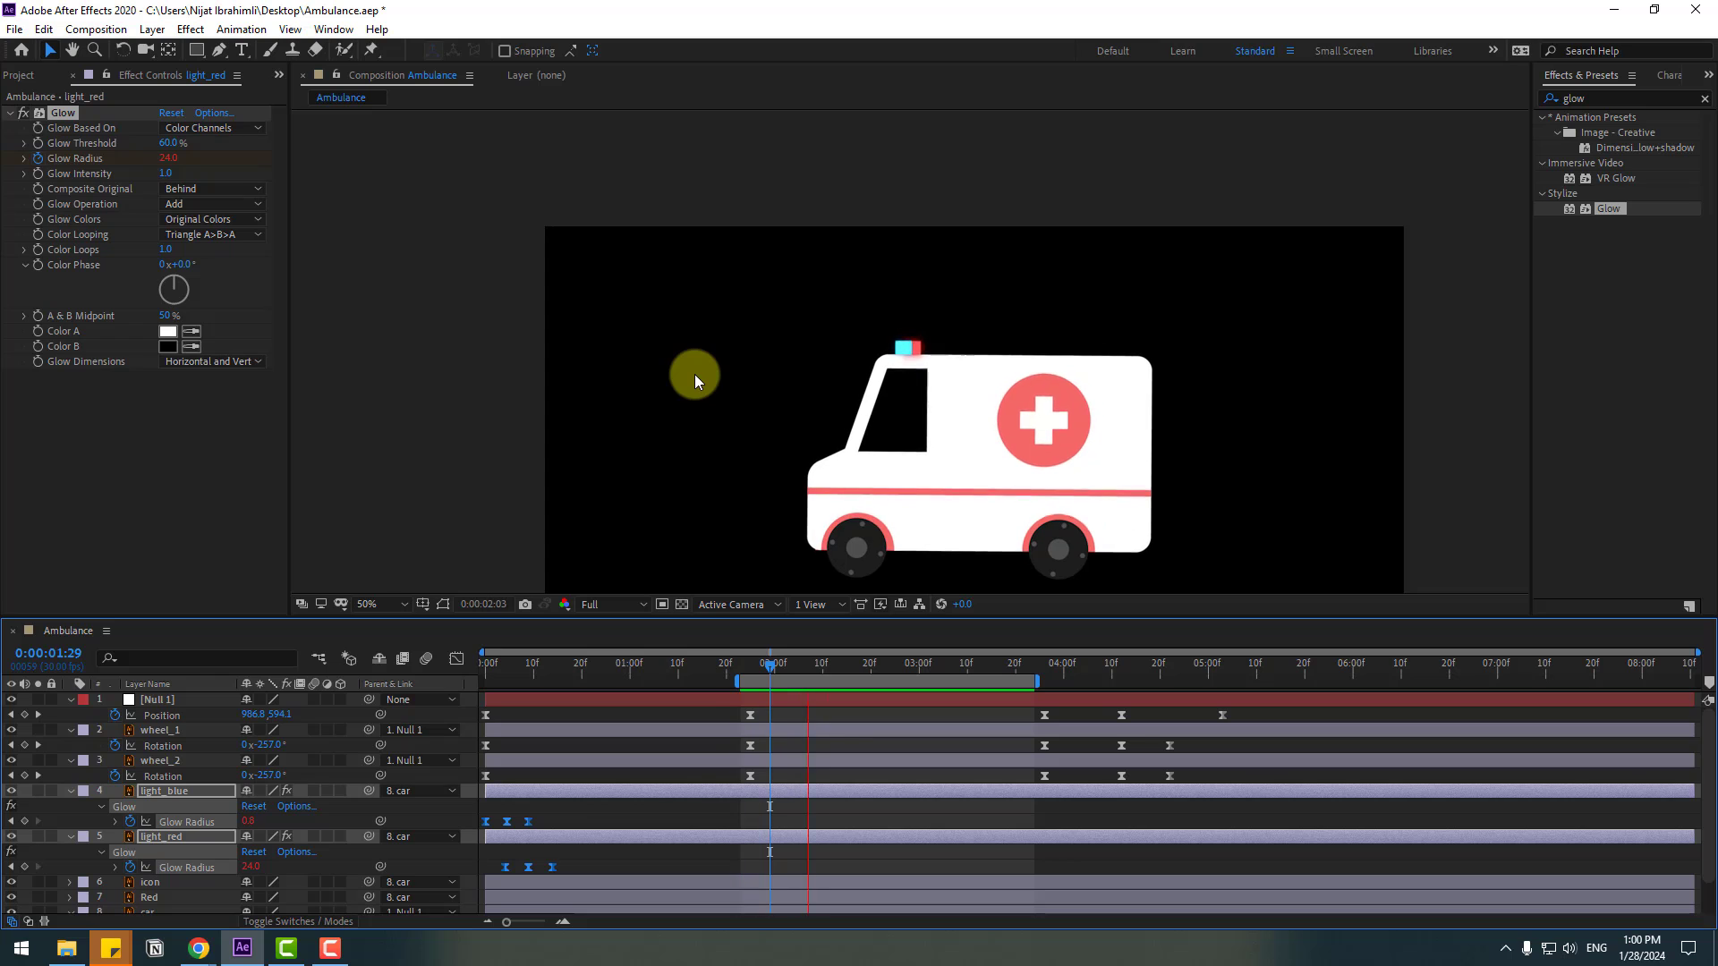
key("space")
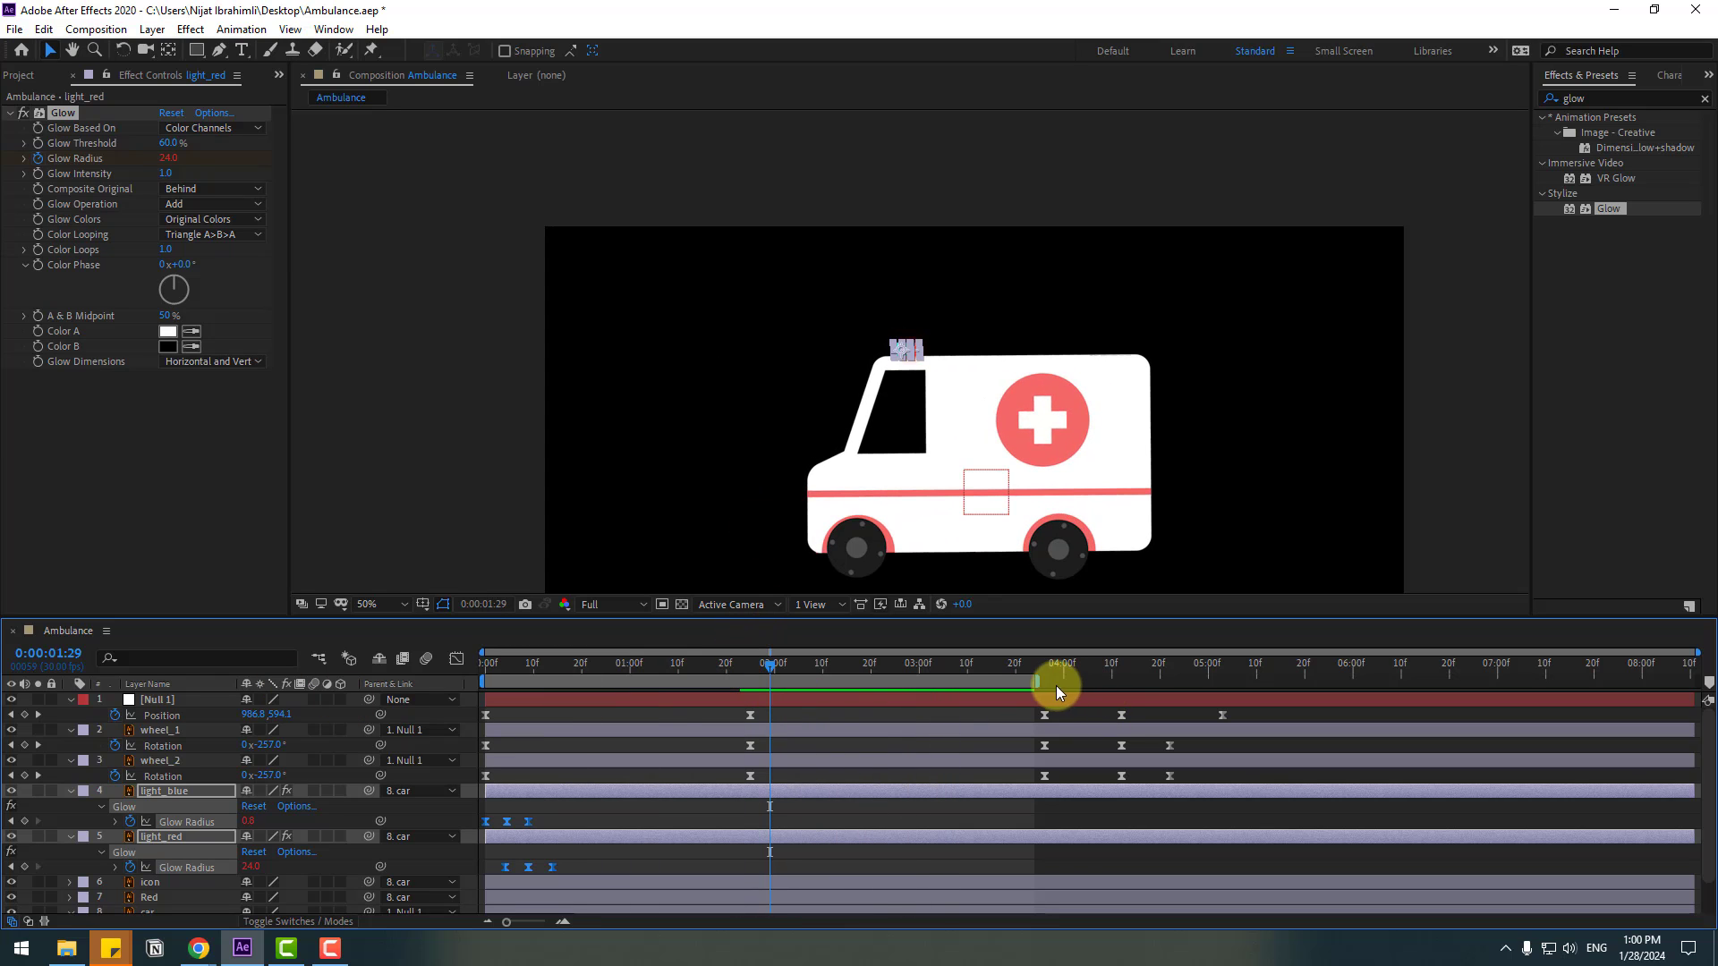
Step: Extend the end of the work area to about 0:00:05:07 and show the BG layer again
left_click_drag(1040, 684, 1243, 683)
scroll(94, 866, "down", 2)
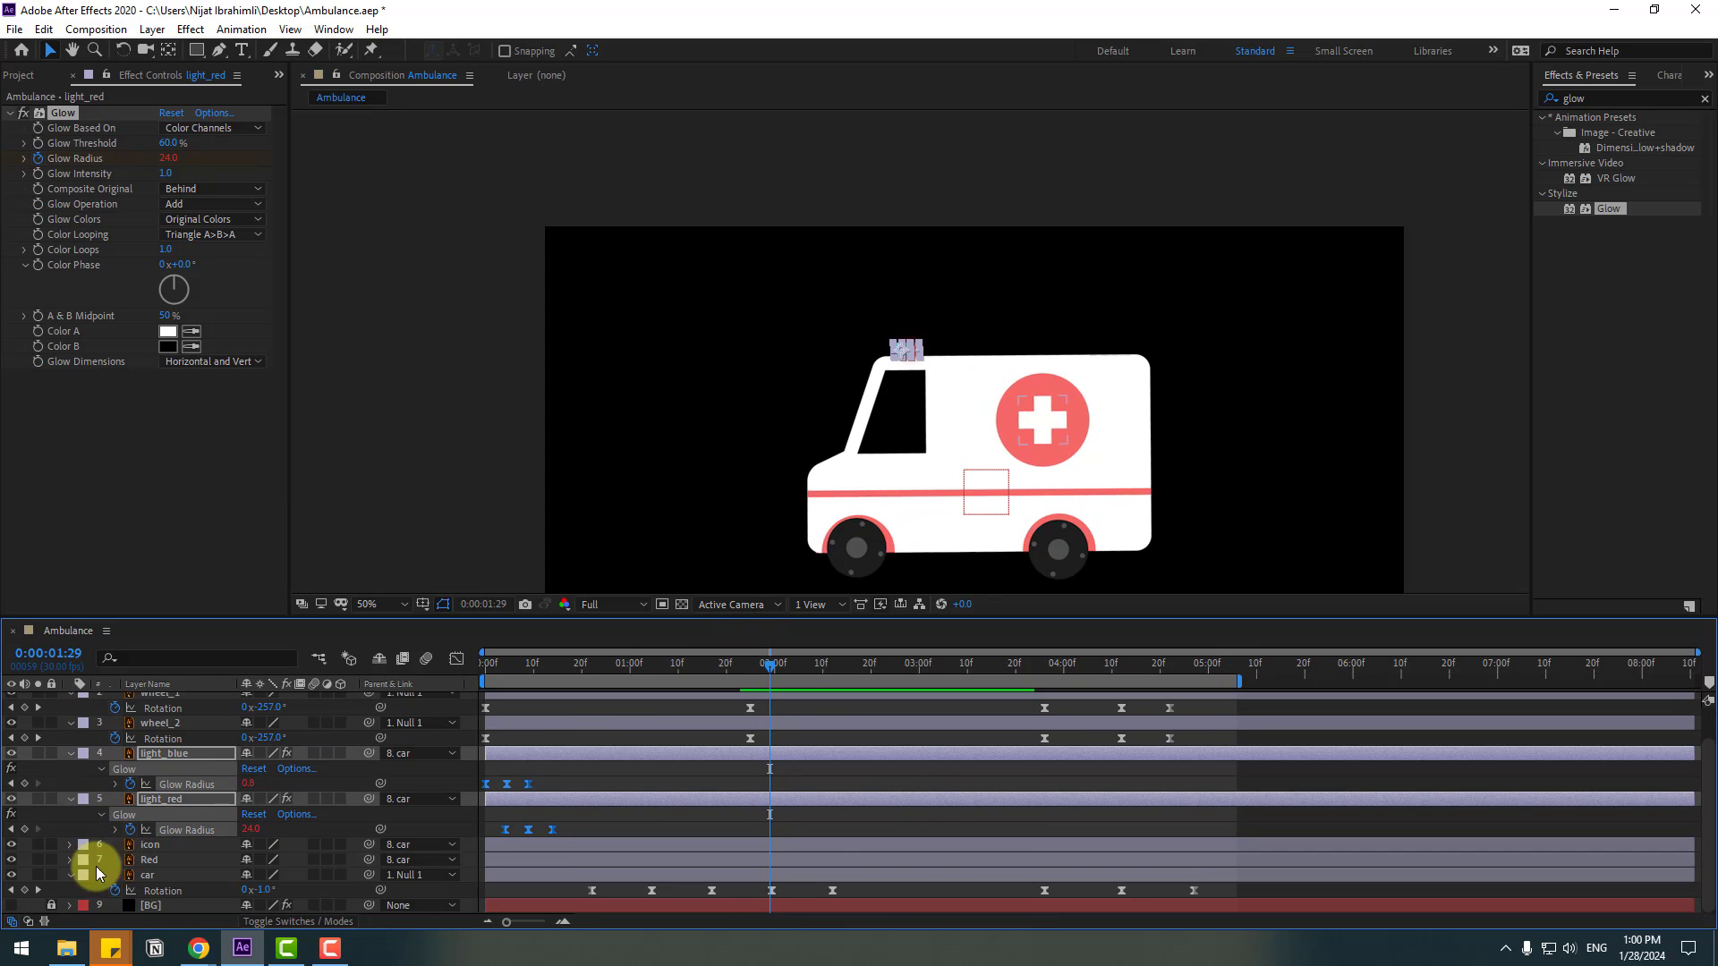
left_click(12, 905)
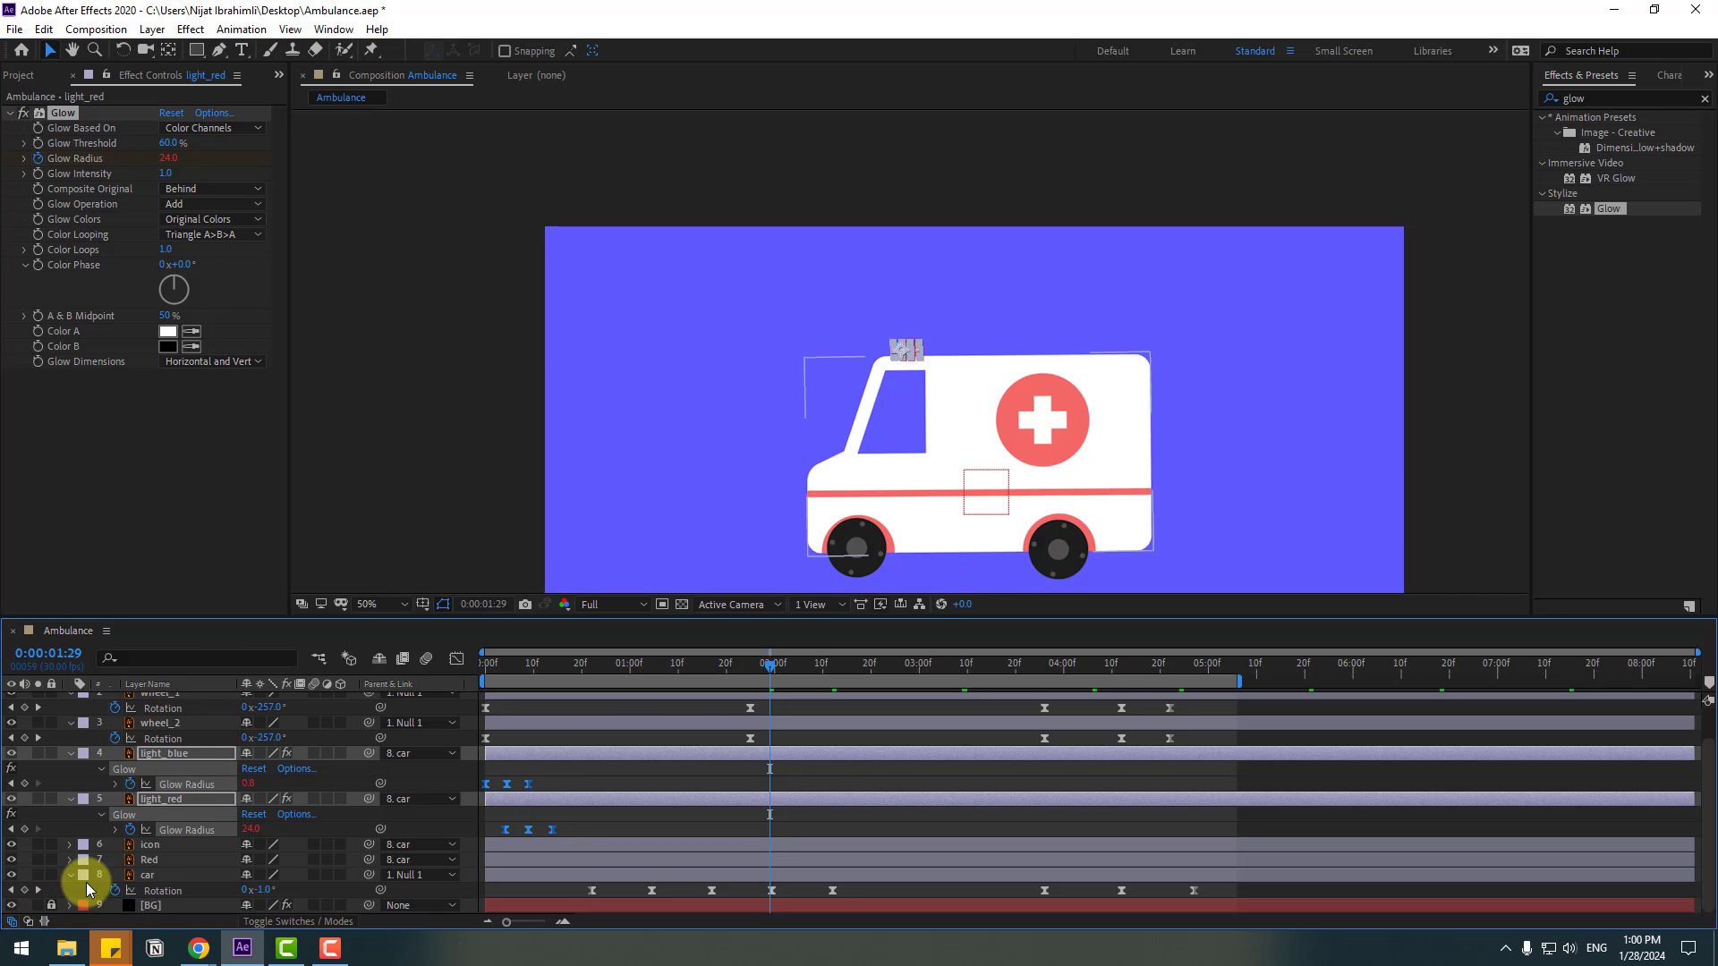
Step: Preview the complete ambulance animation with the whole composition fitted in the viewer
left_click(824, 737)
key("space")
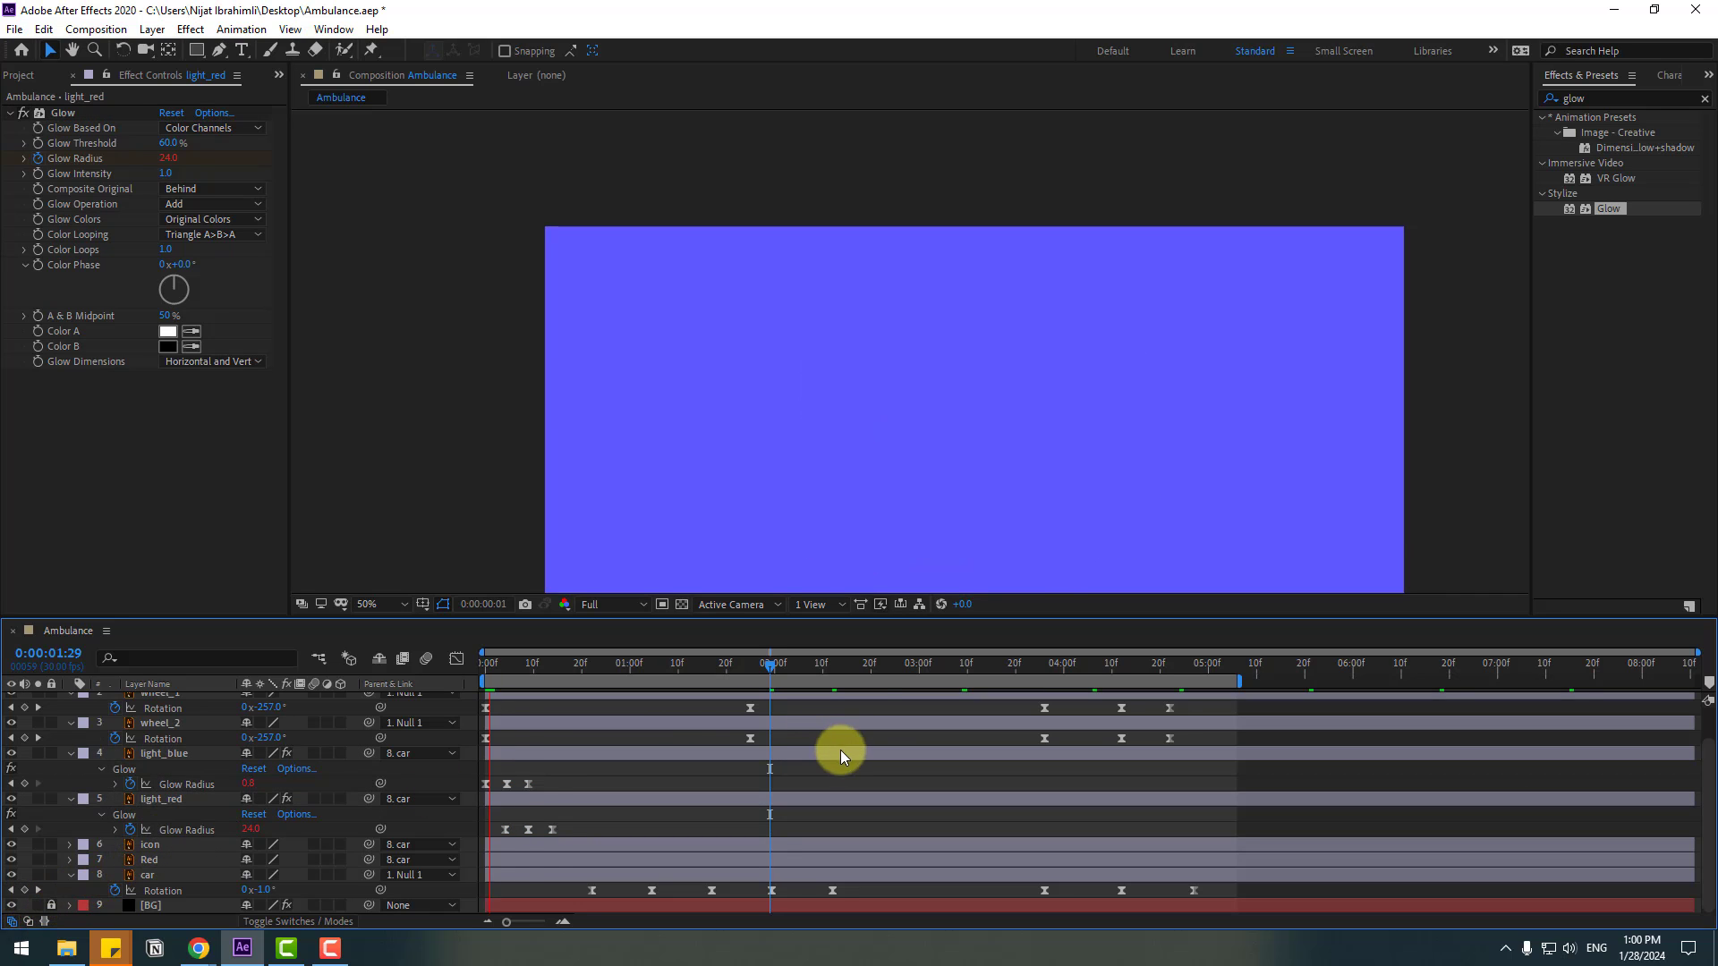
left_click(393, 605)
left_click(389, 309)
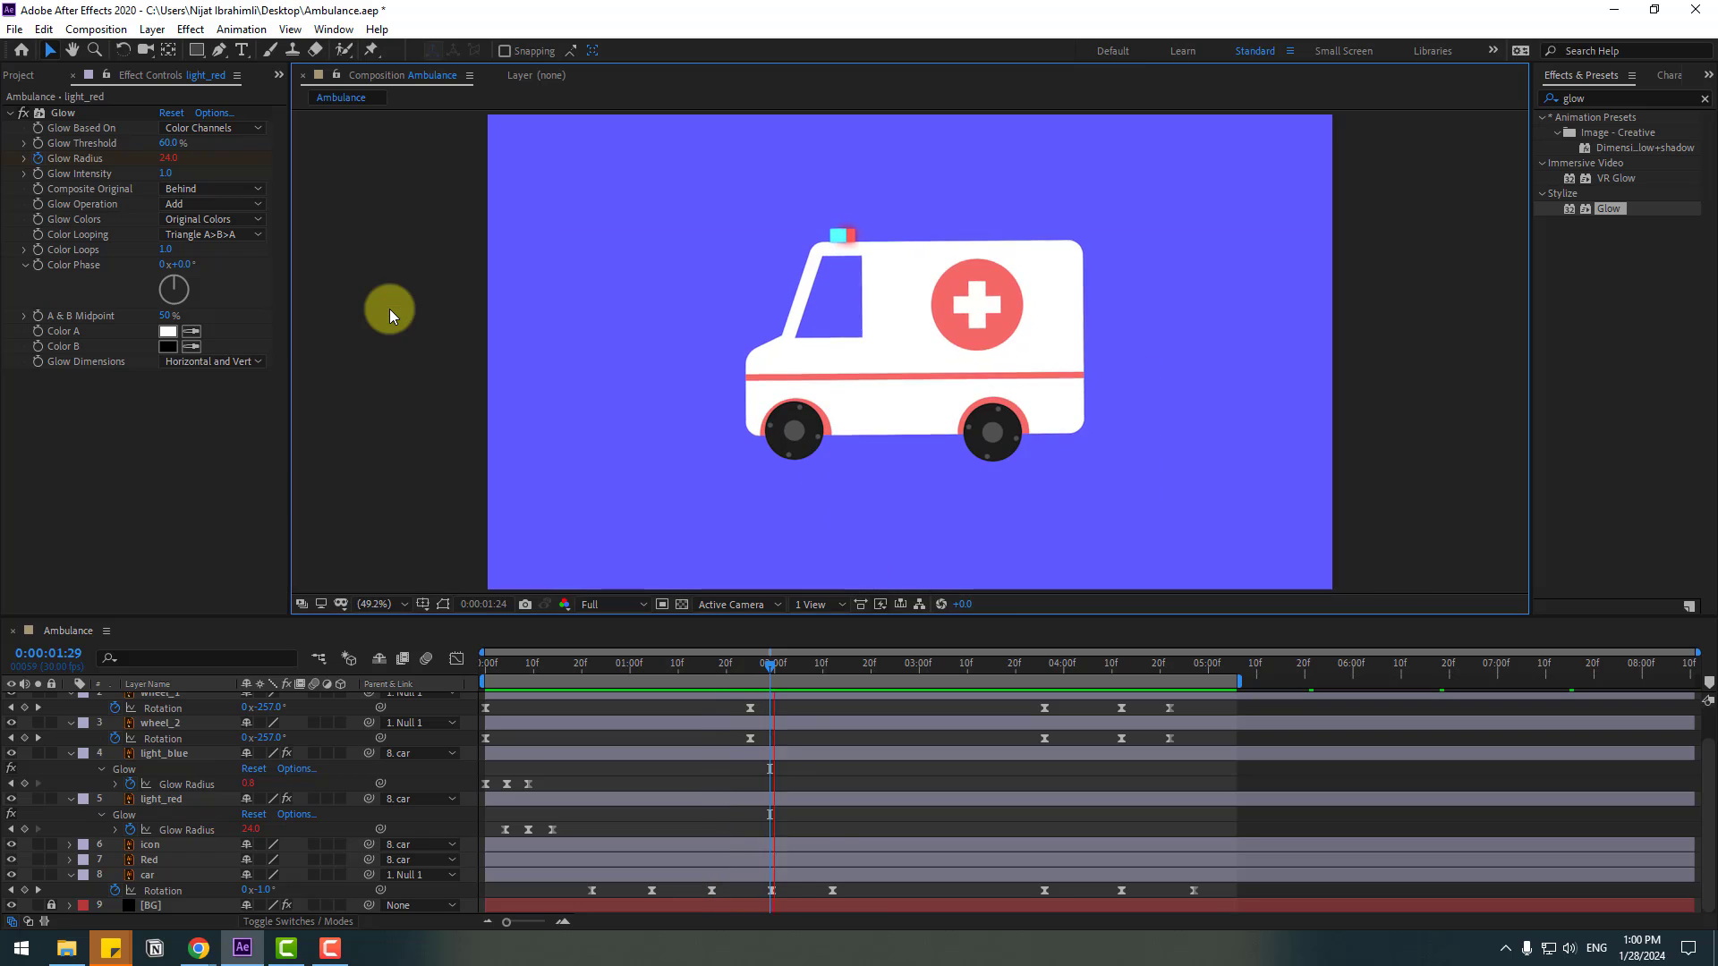